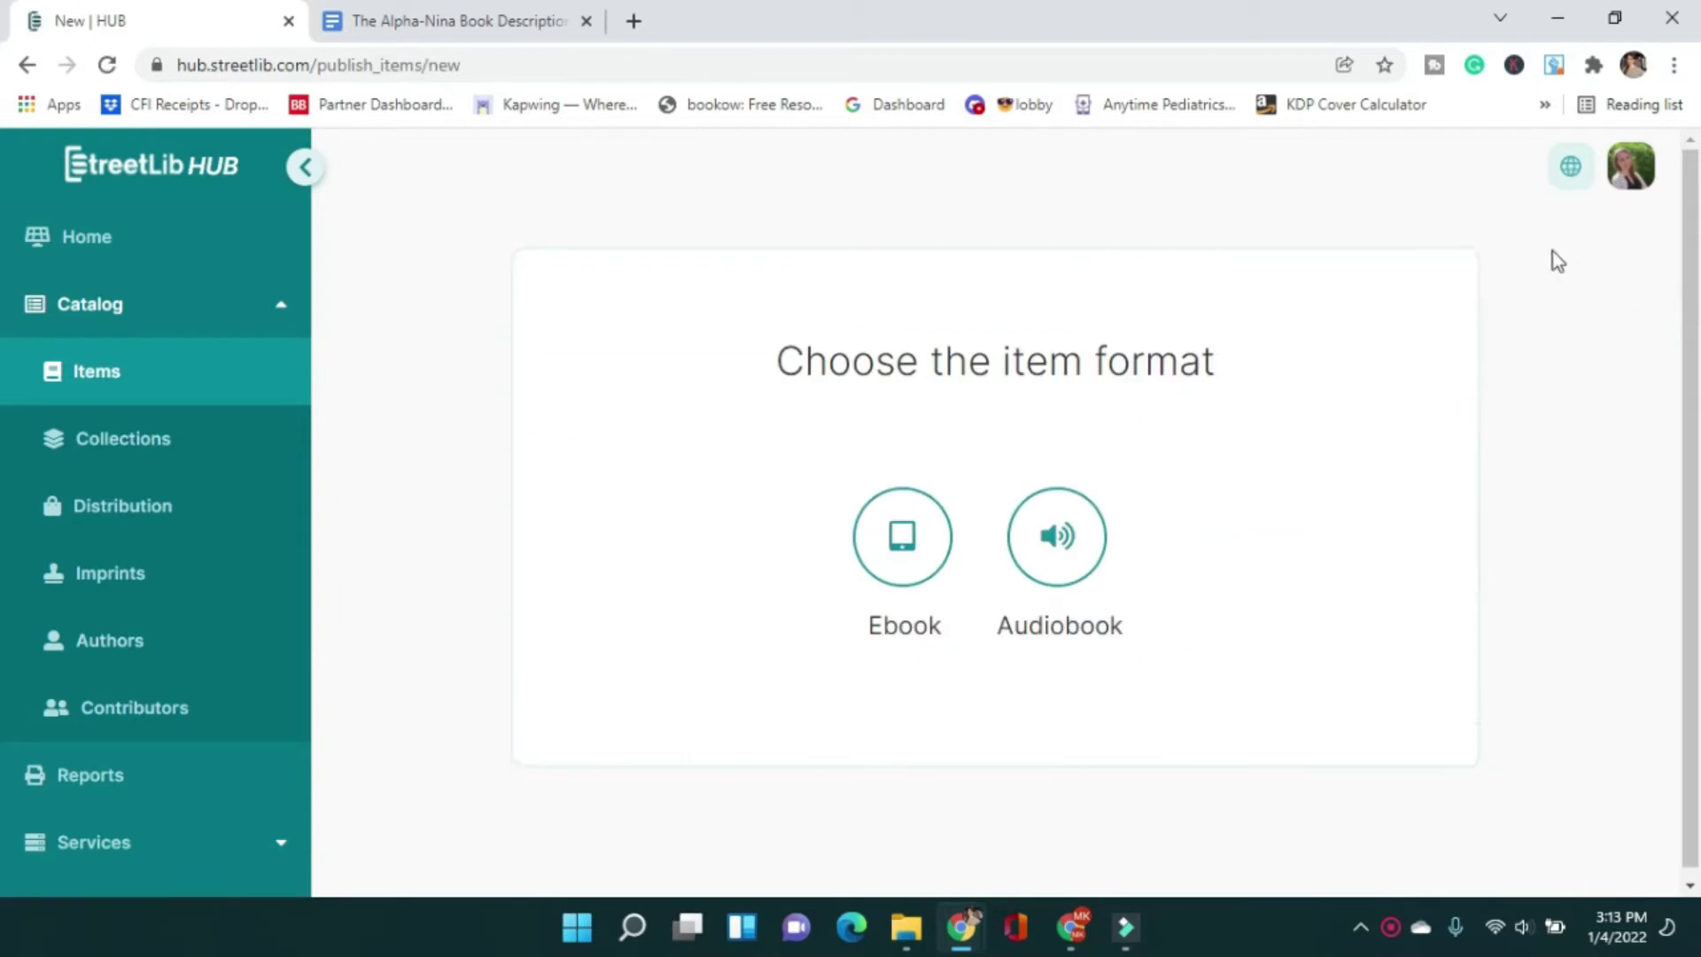
- Choose Ebook as the item format and set the ISBN assignment to "I'll provide my own ISBN"
{"action": "left_click", "coordinate": [901, 541]}
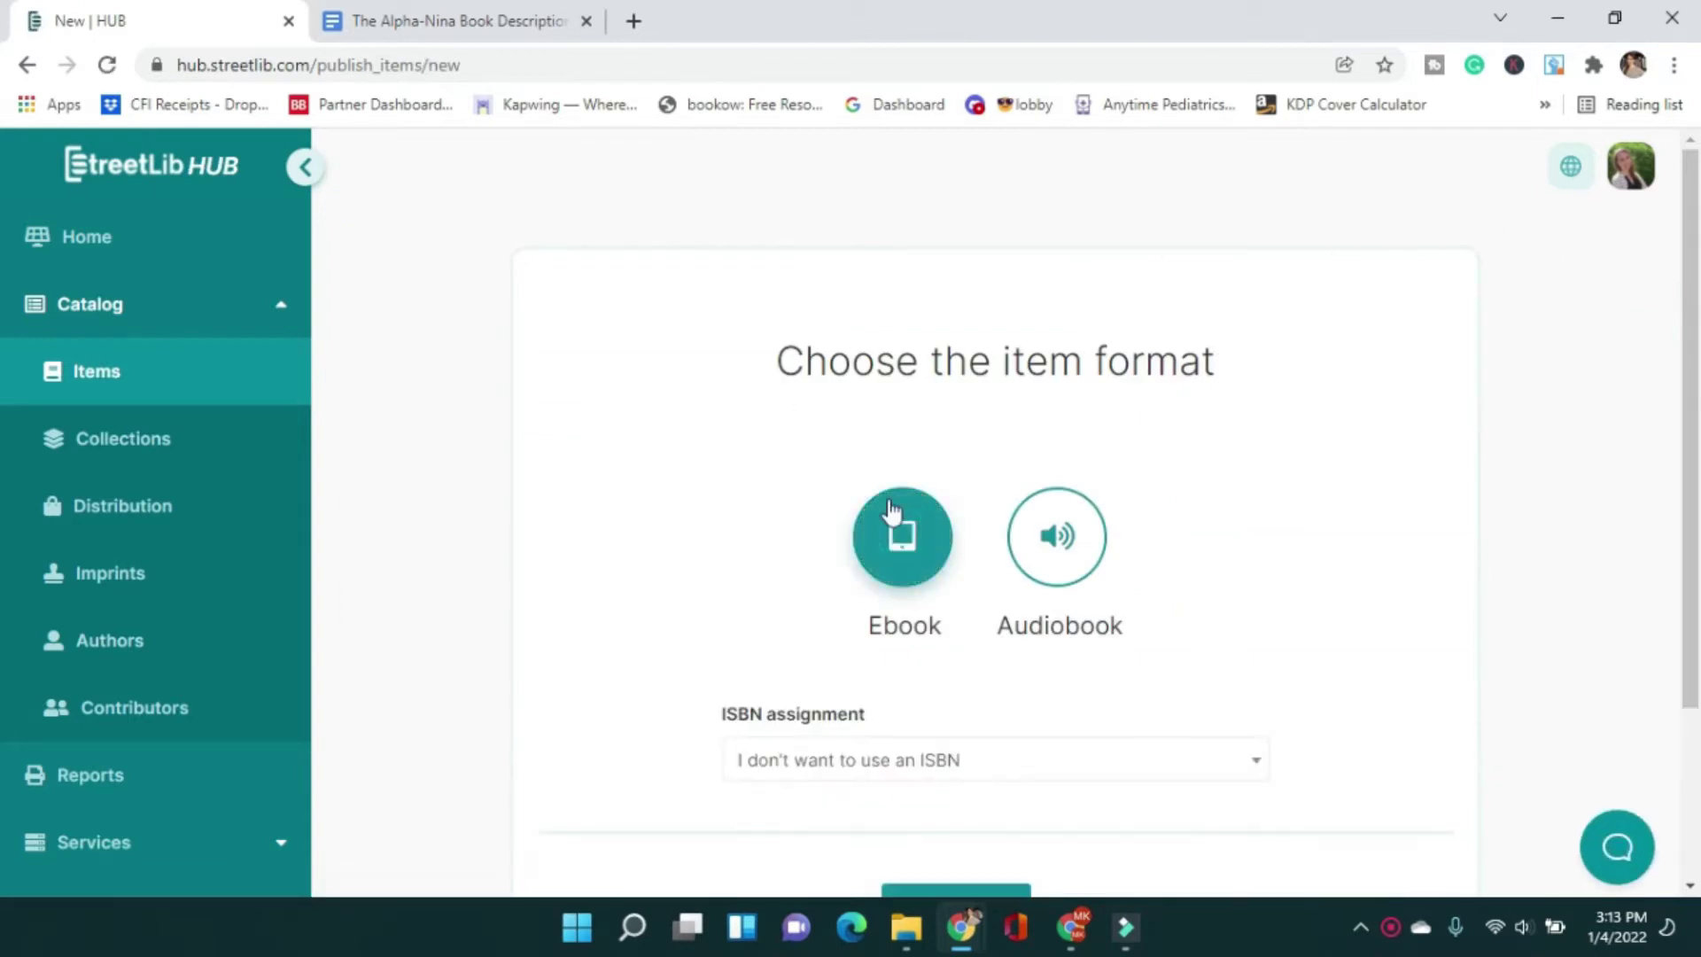
{"action": "scroll", "coordinate": [762, 505], "scroll_direction": "down", "scroll_amount": 3}
{"action": "left_click", "coordinate": [793, 534]}
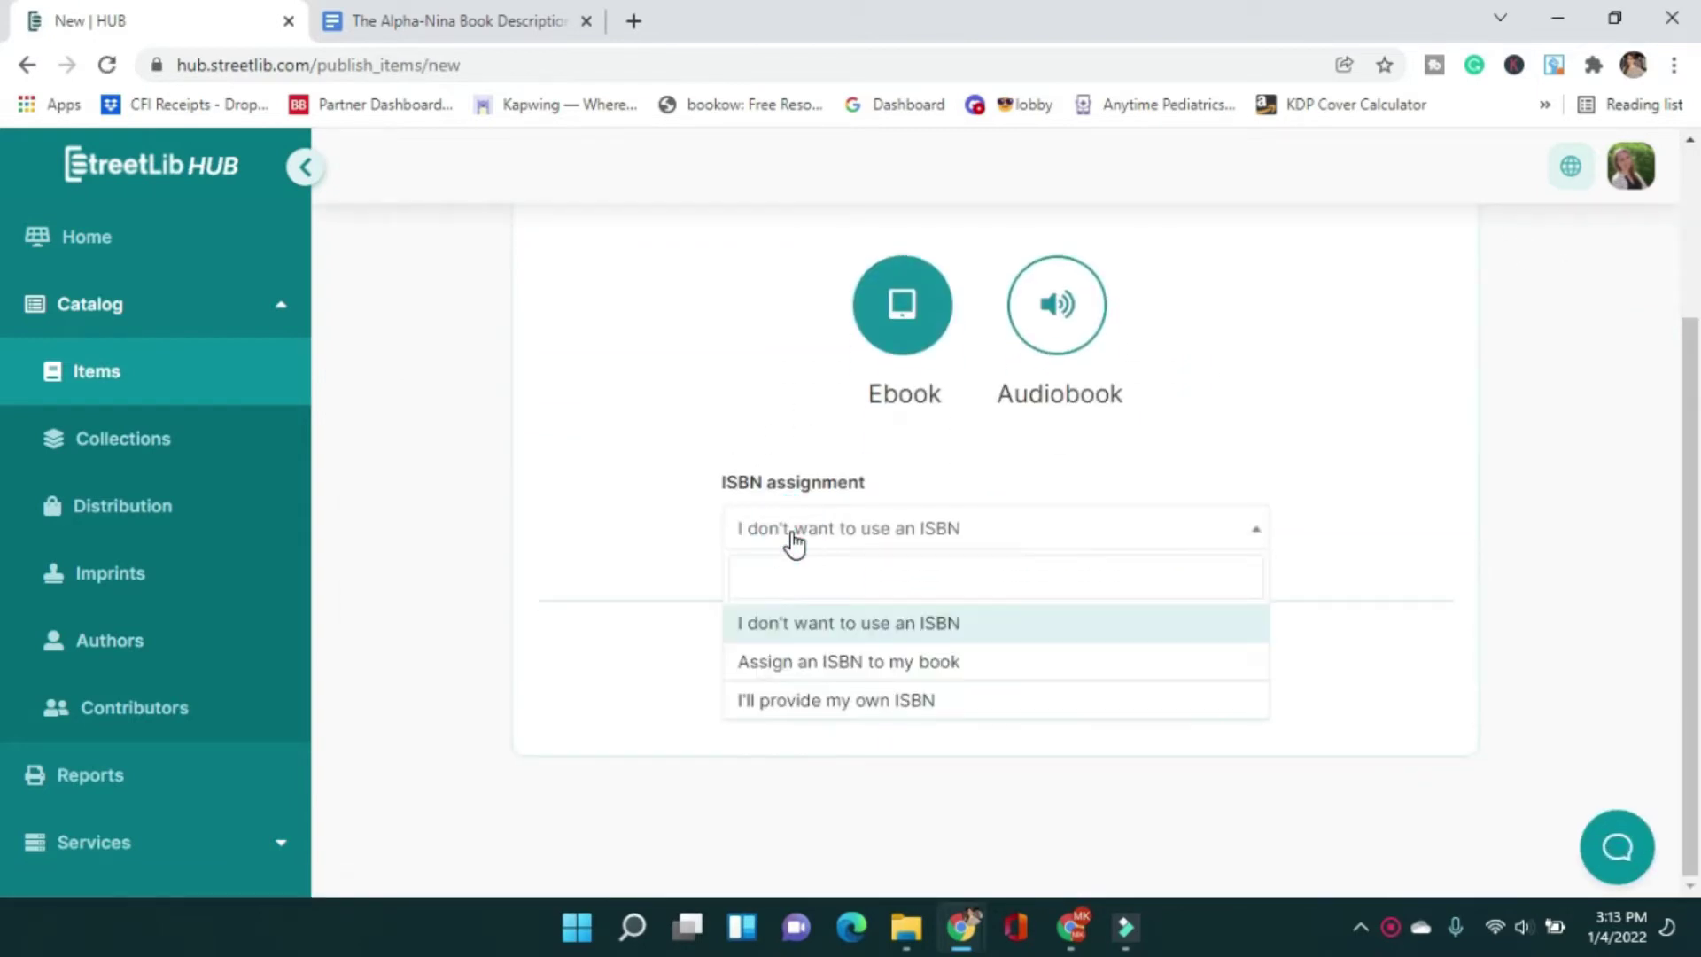
{"action": "left_click", "coordinate": [811, 704]}
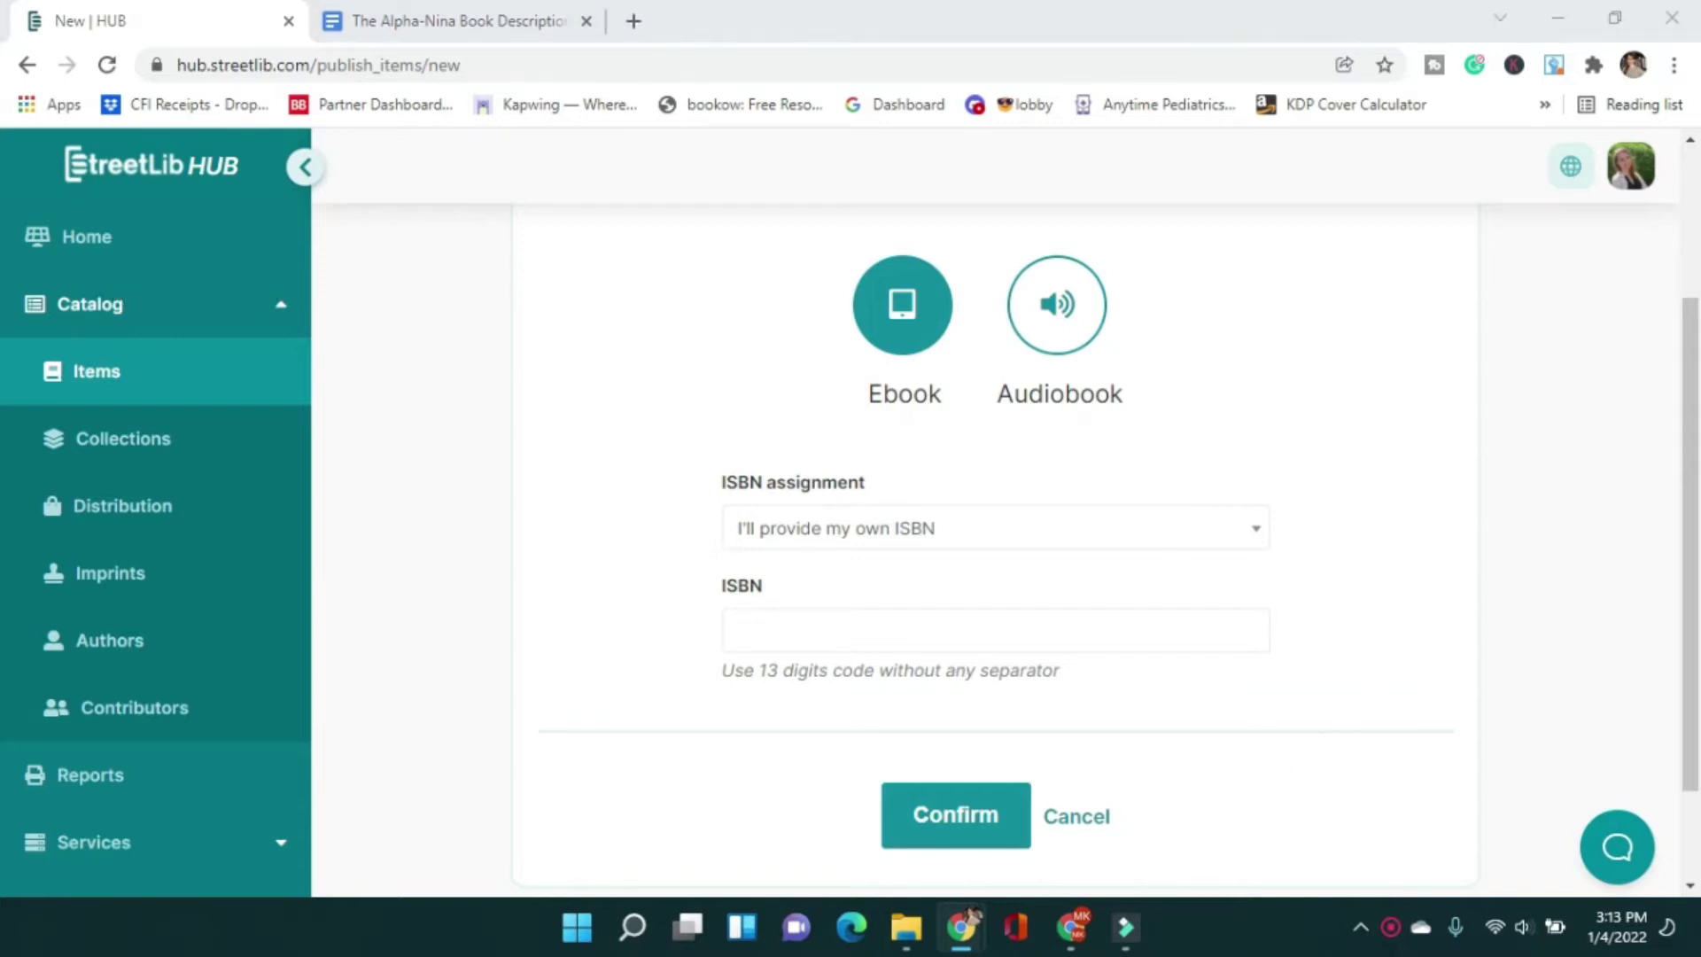
{"action": "left_click", "coordinate": [795, 626]}
{"action": "key", "text": "ctrl+v"}
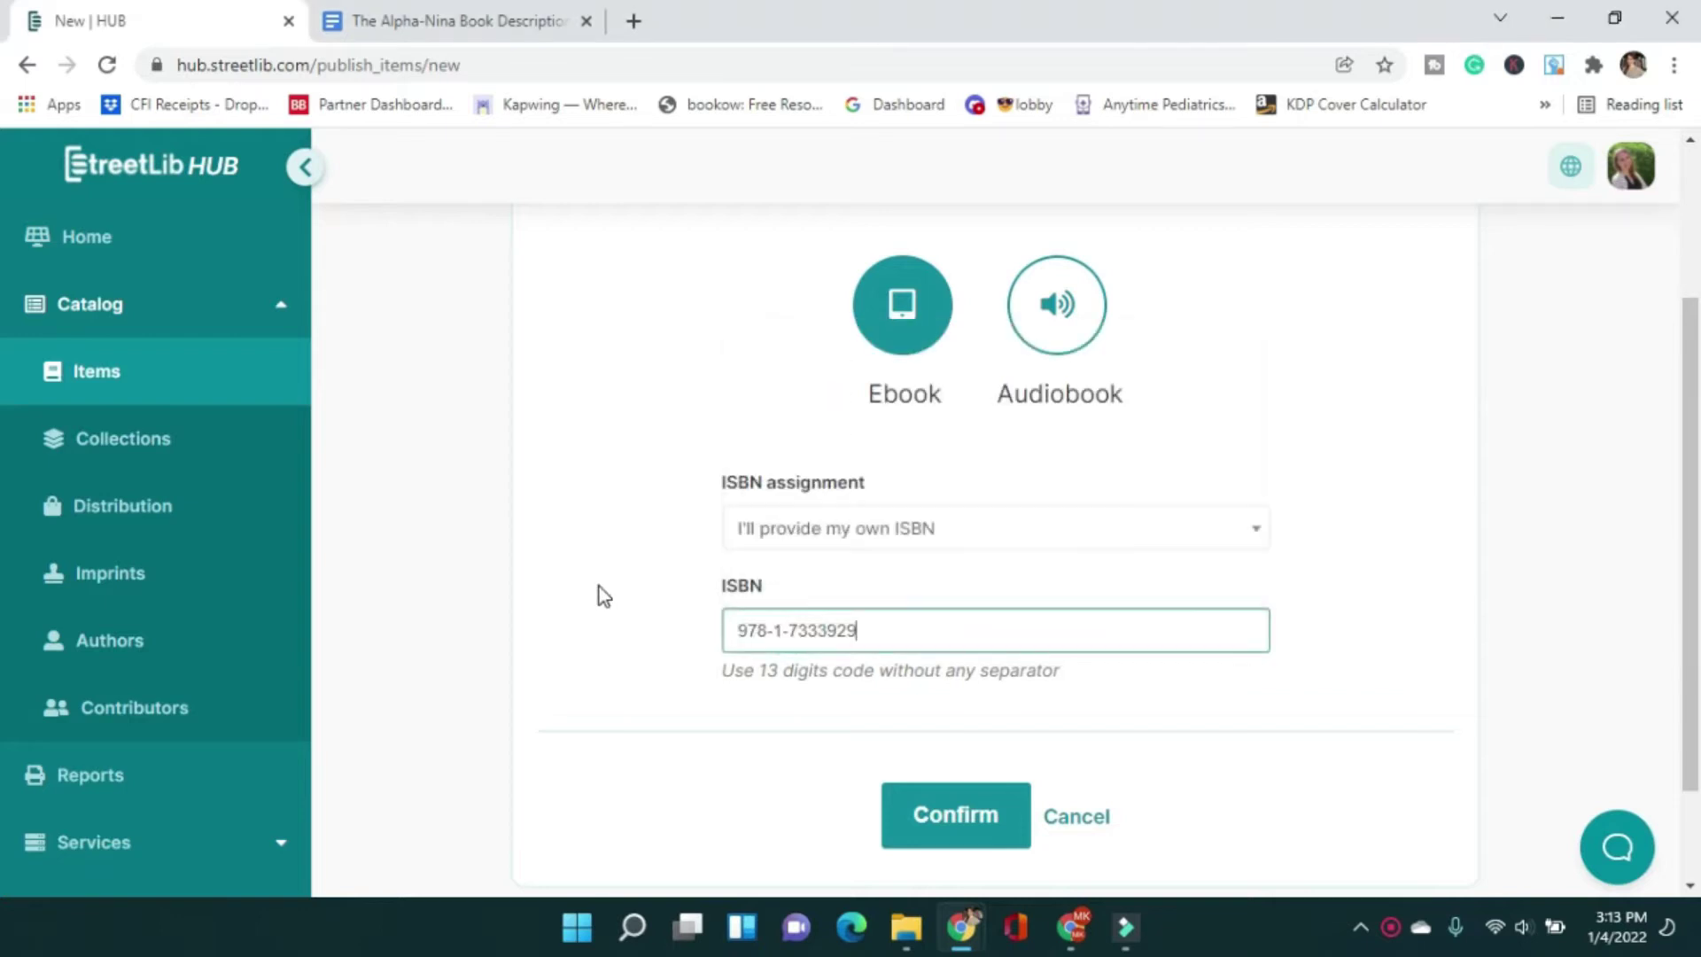
{"action": "left_click", "coordinate": [774, 633]}
{"action": "key", "text": "BackSpace"}
{"action": "left_click", "coordinate": [784, 630]}
{"action": "key", "text": "BackSpace"}
{"action": "left_click", "coordinate": [898, 642]}
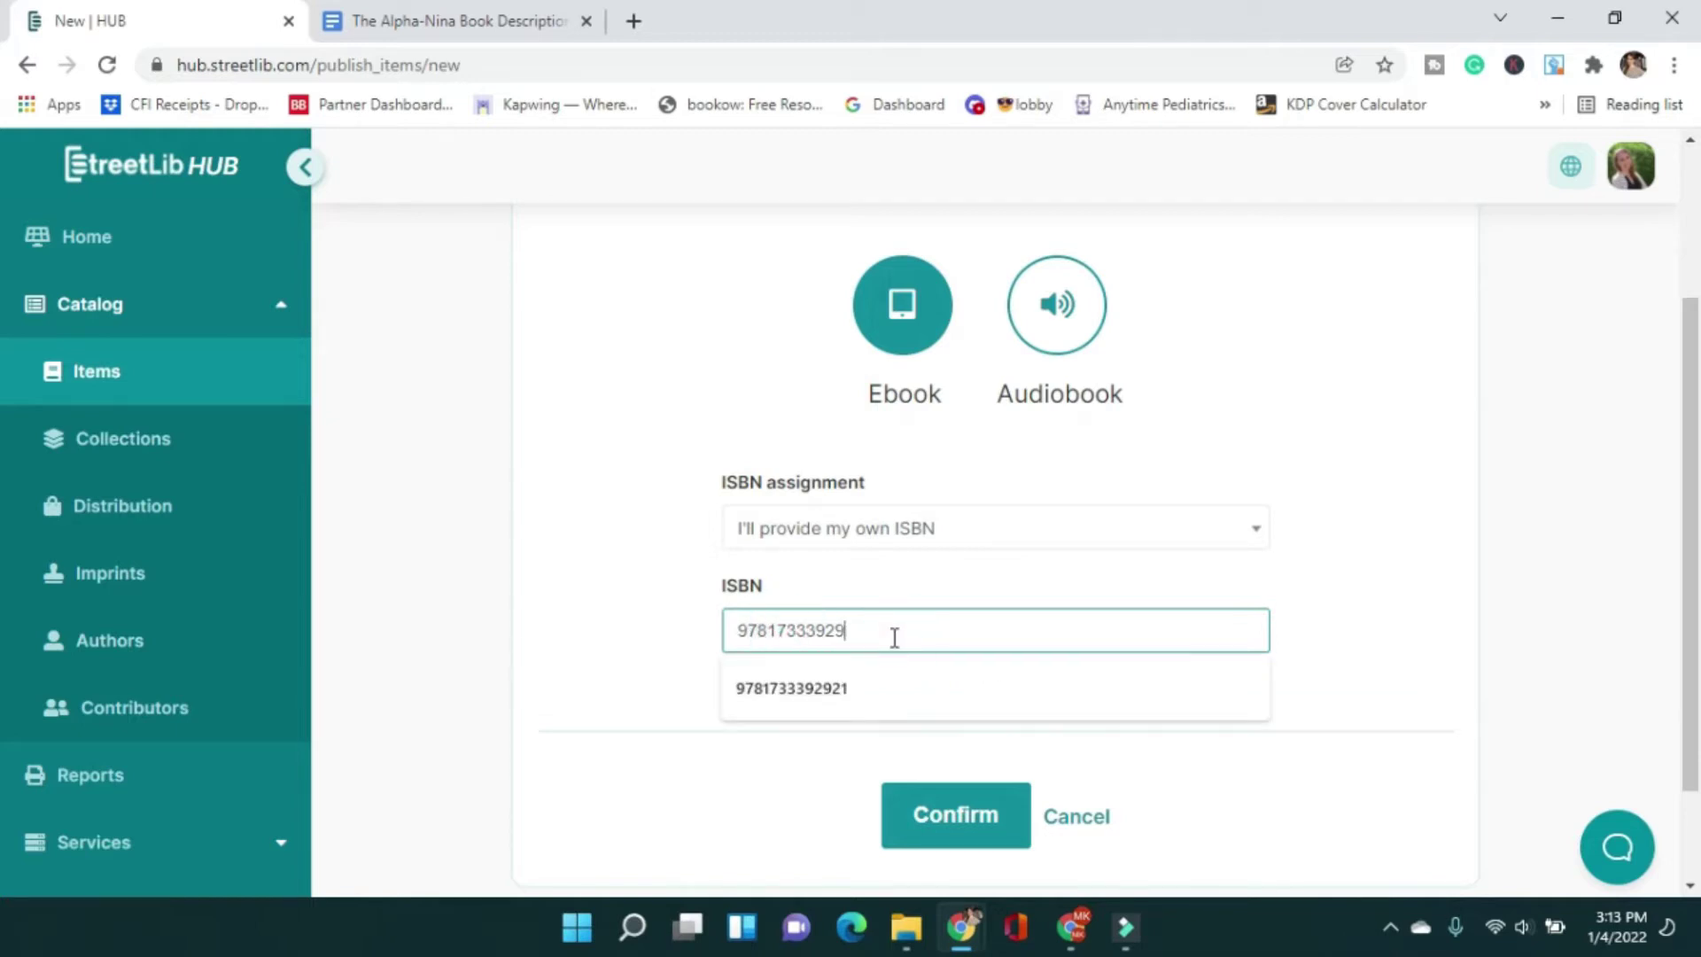
{"action": "type", "text": "90"}
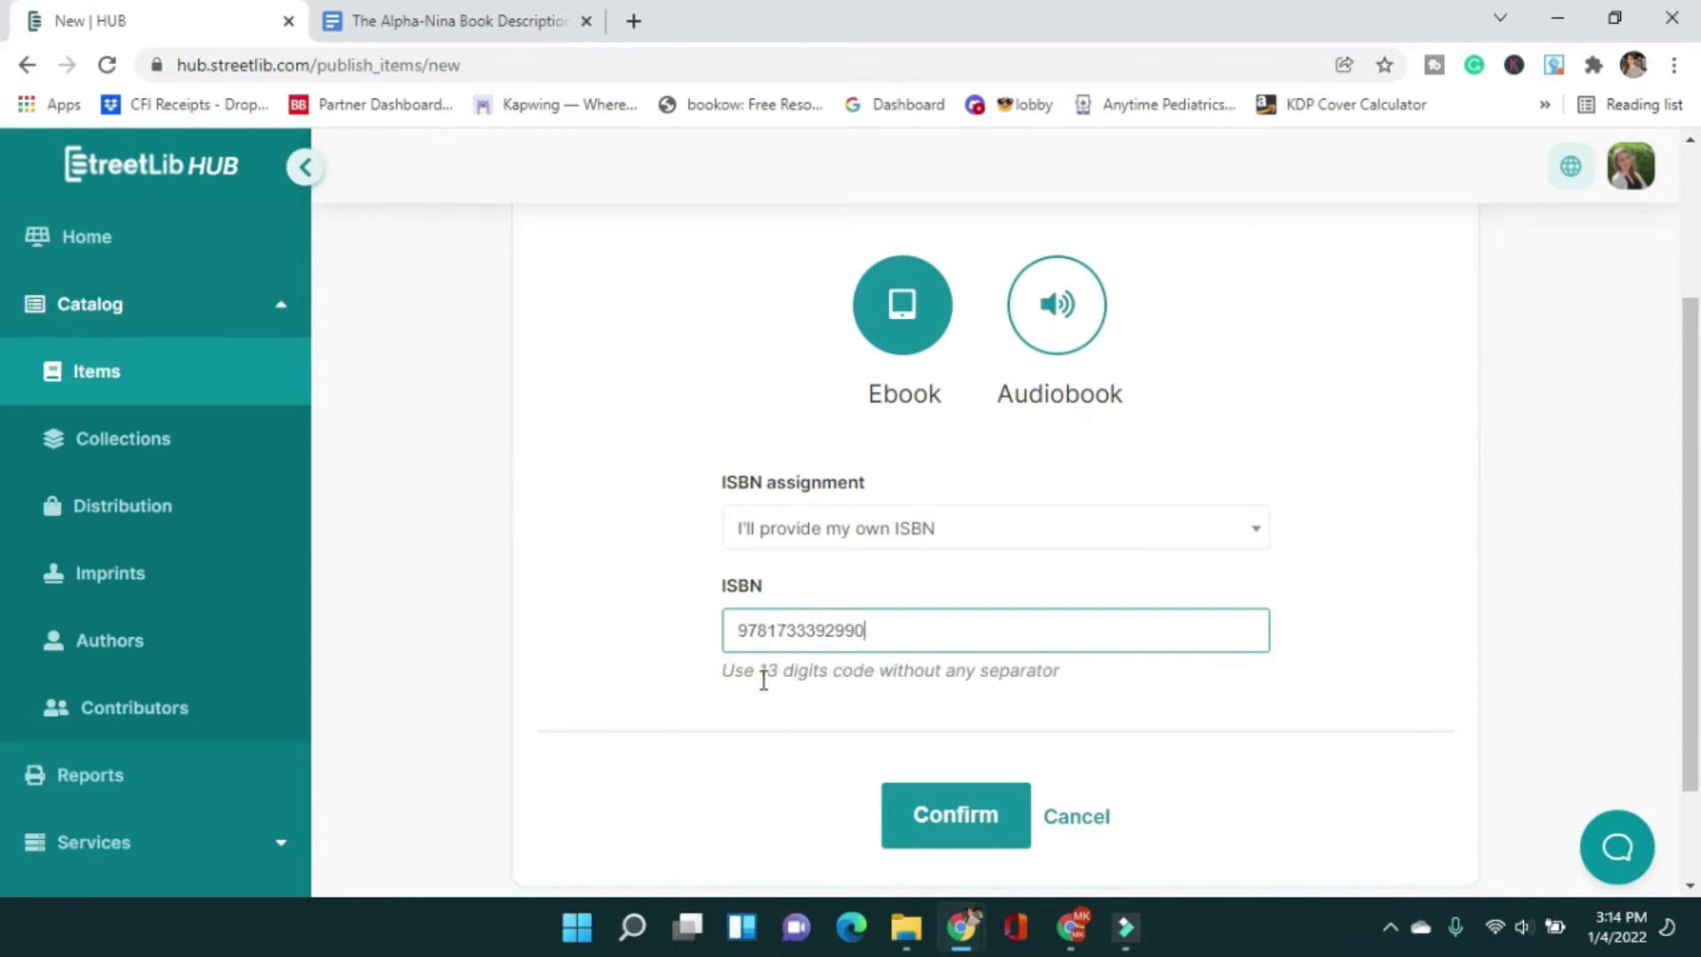
- Review the entered ISBN and confirm the format selection to open the item's details form
{"action": "left_click_drag", "start_coordinate": [893, 631], "coordinate": [809, 716]}
{"action": "left_click", "coordinate": [729, 740]}
{"action": "left_click", "coordinate": [809, 716]}
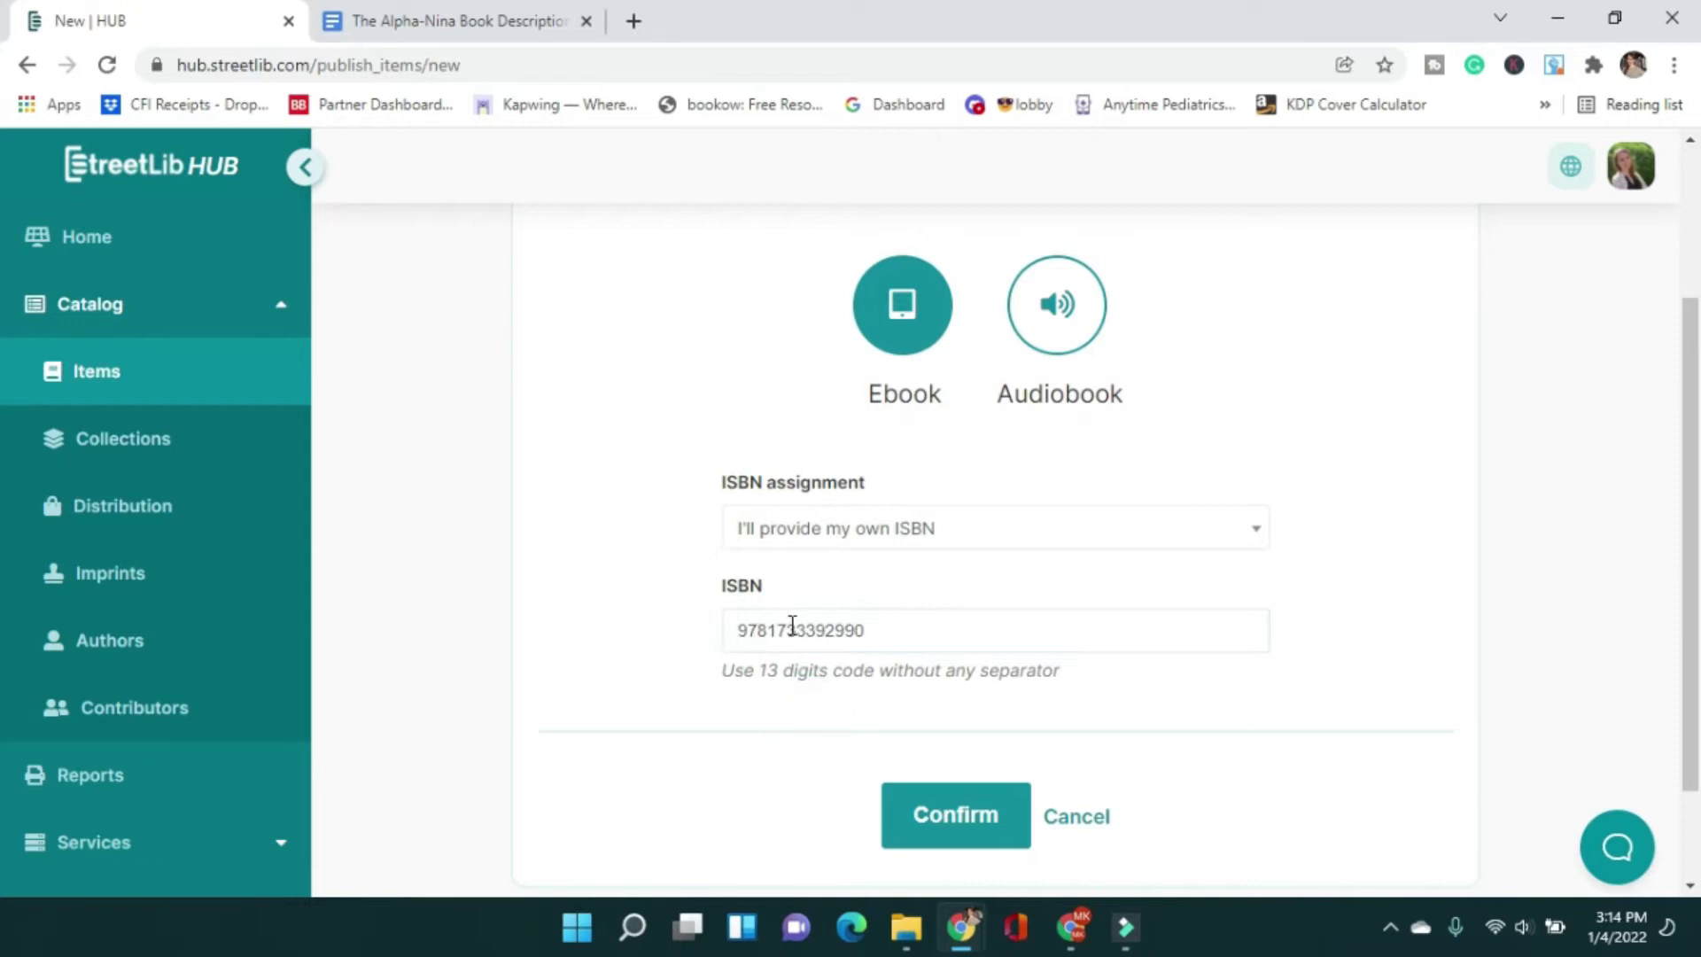
{"action": "left_click_drag", "start_coordinate": [872, 634], "coordinate": [693, 653]}
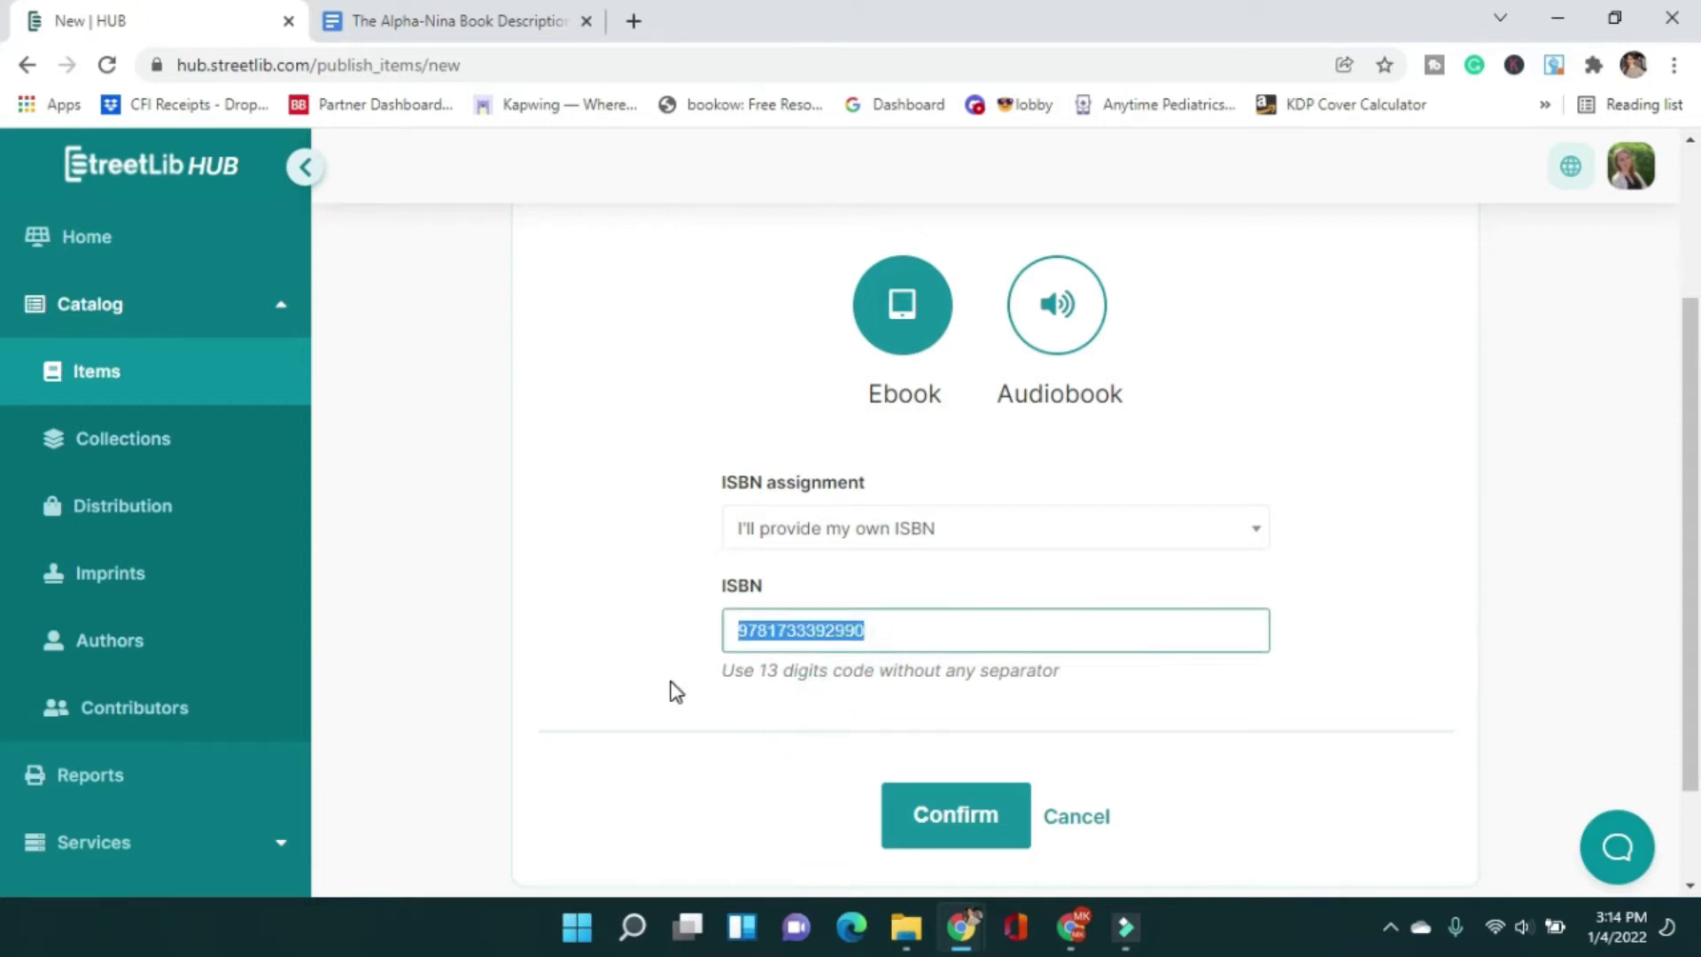
{"action": "left_click", "coordinate": [665, 637]}
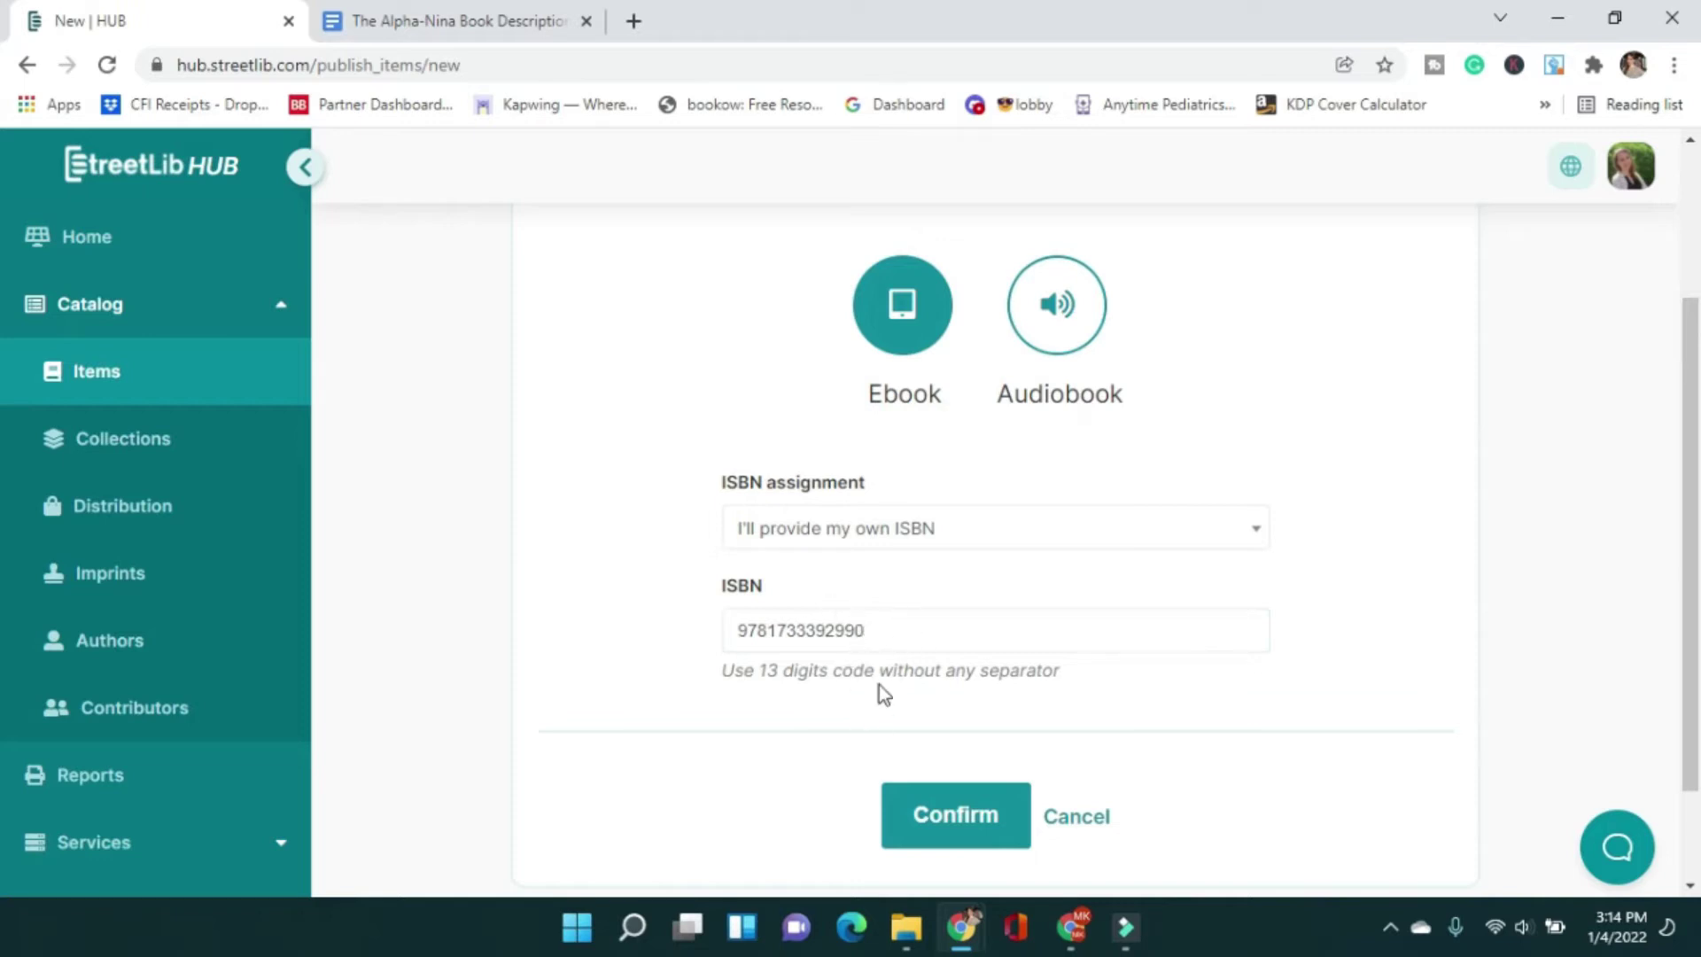
{"action": "left_click", "coordinate": [964, 824]}
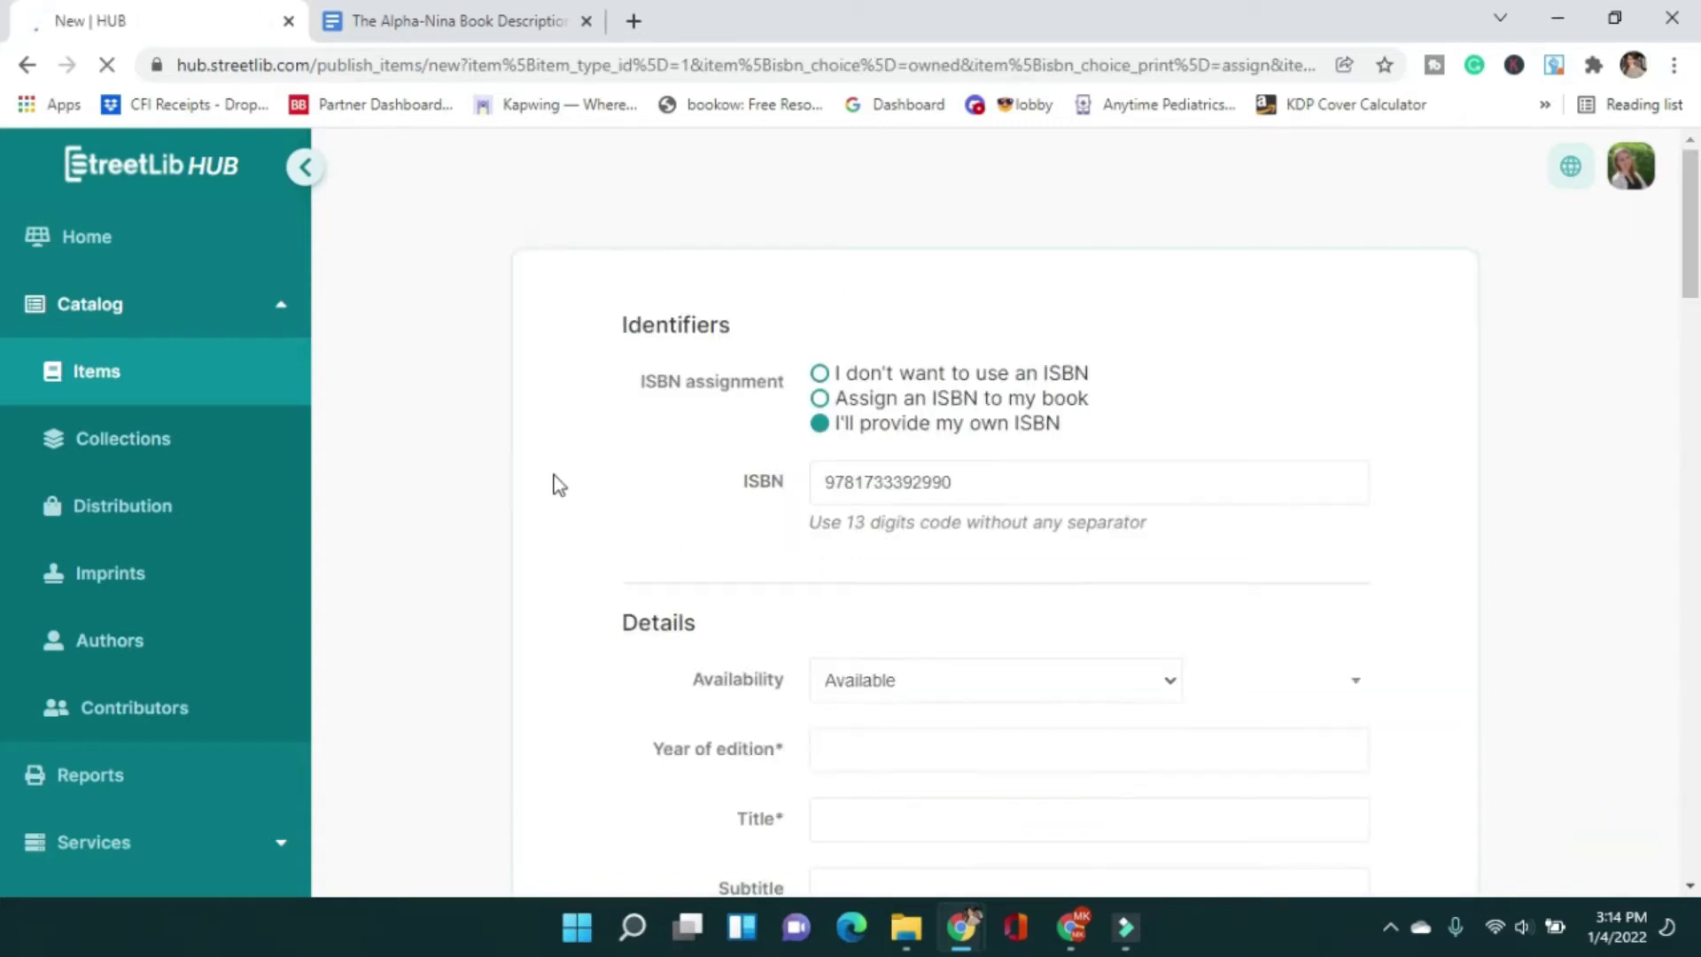
- Keep the availability as Available, set the year of edition to 2022 and enter the title "The Alpha-Nina"
{"action": "scroll", "coordinate": [691, 512], "scroll_direction": "down", "scroll_amount": 3}
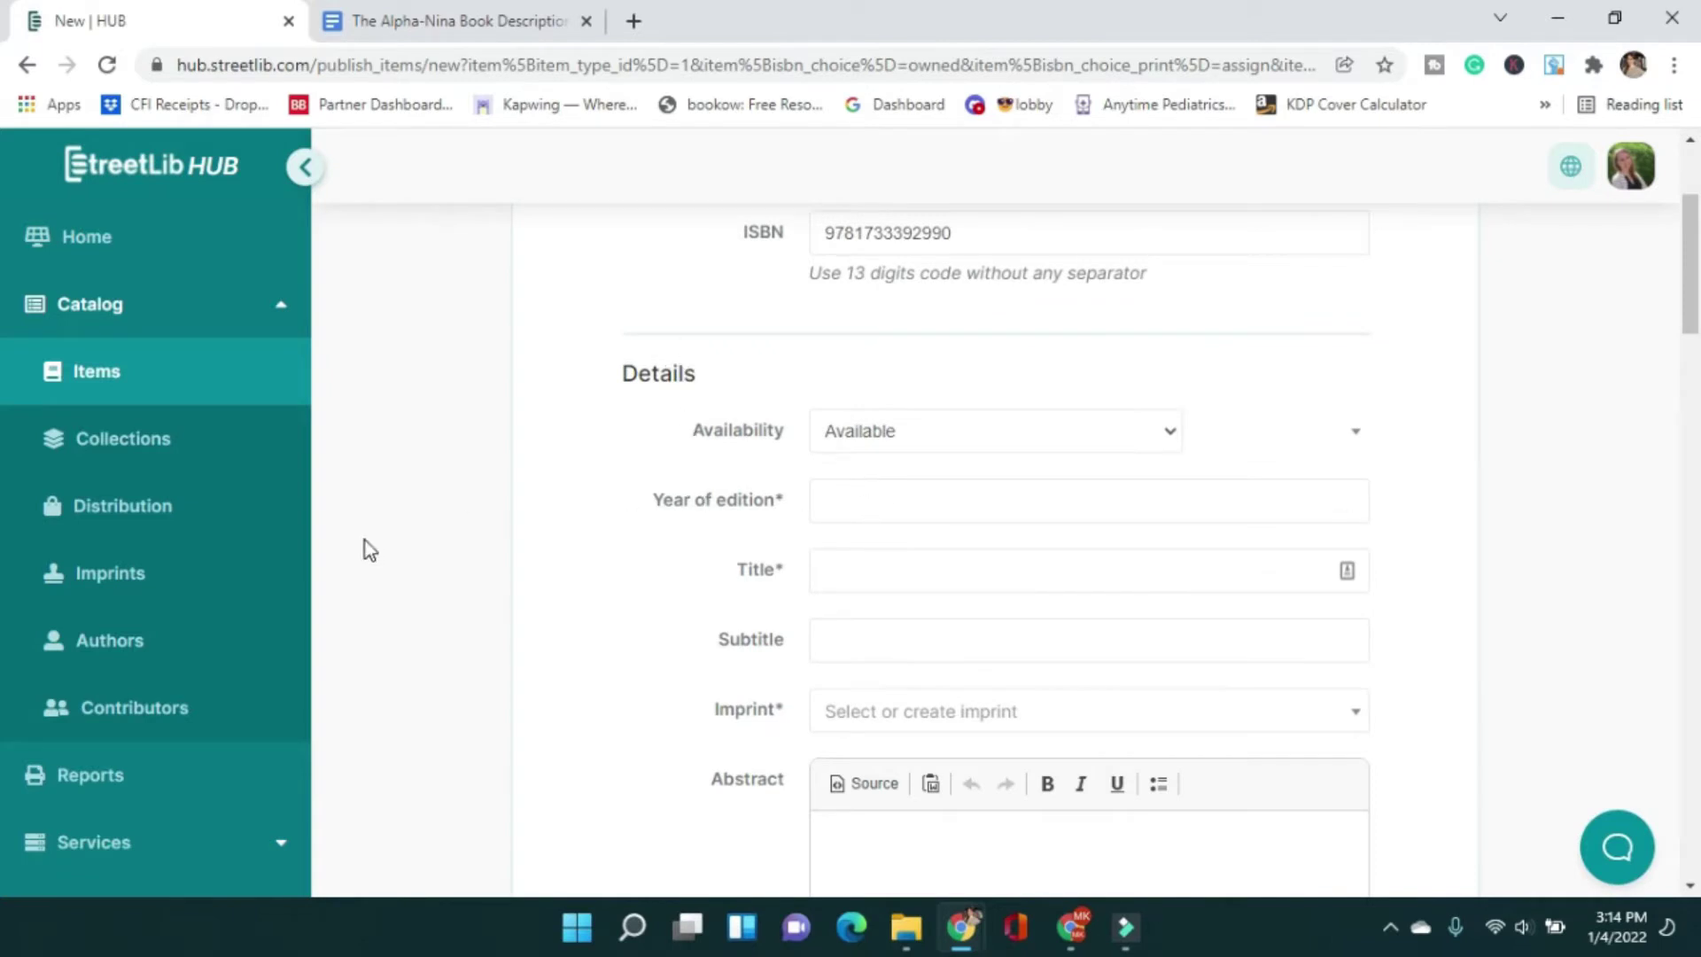
{"action": "left_click", "coordinate": [832, 487]}
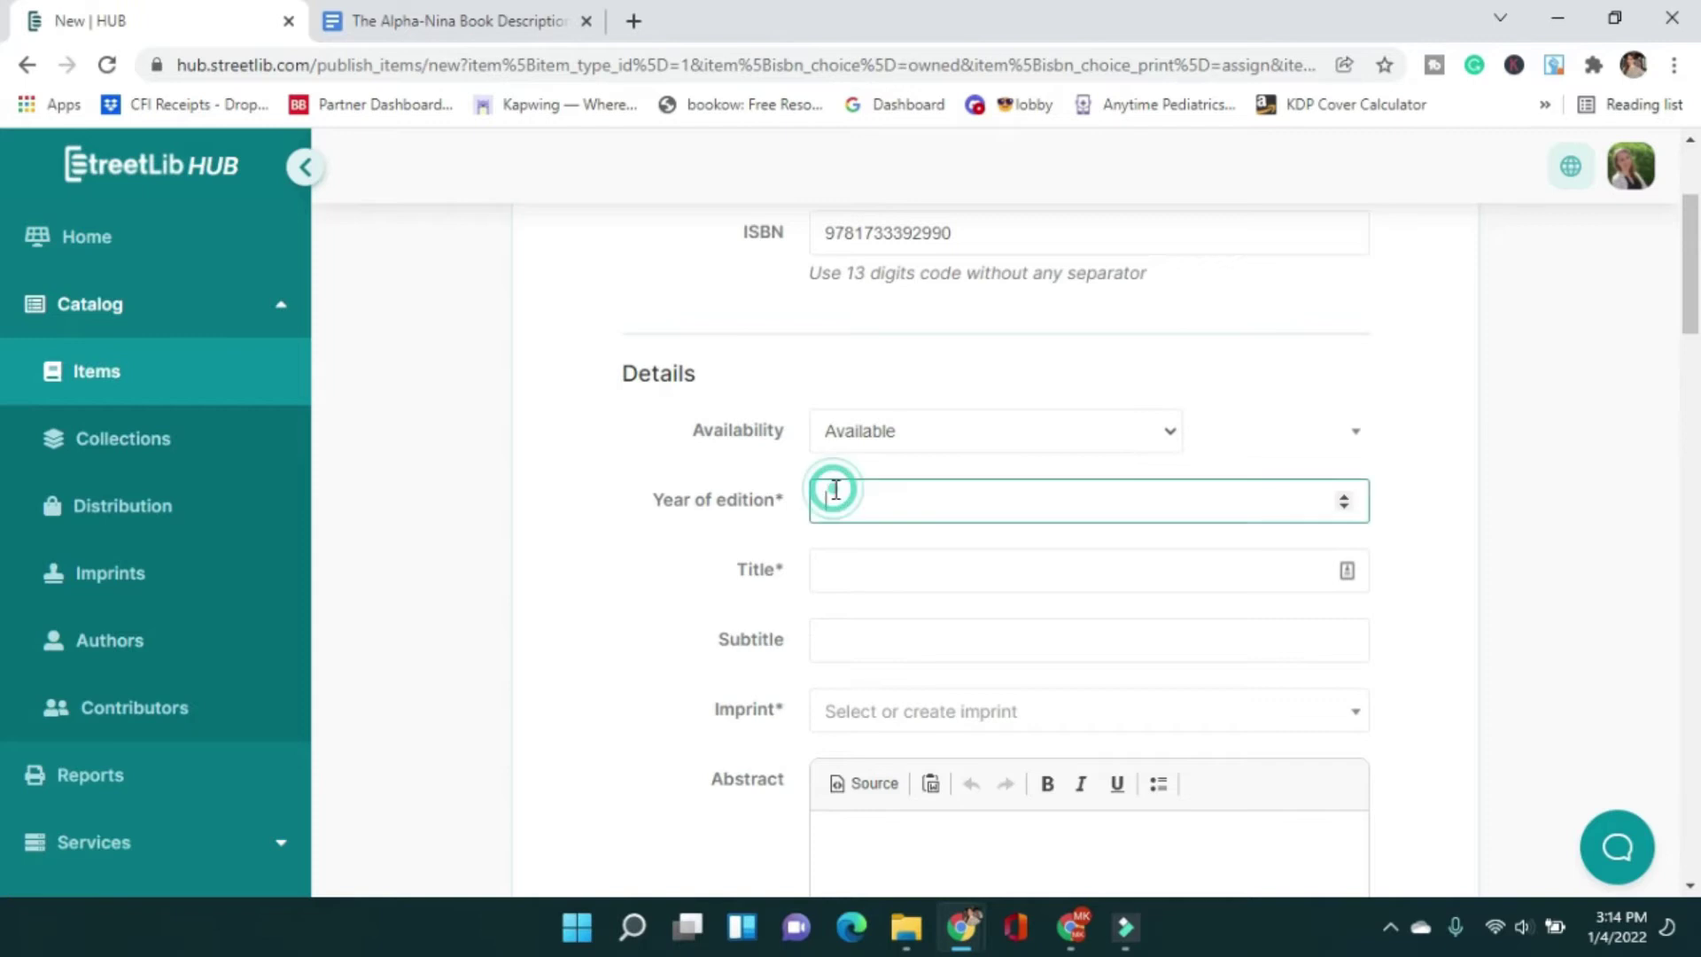
{"action": "left_click", "coordinate": [853, 436]}
{"action": "left_click", "coordinate": [853, 439]}
{"action": "left_click", "coordinate": [842, 490]}
{"action": "type", "text": "2022"}
{"action": "left_click", "coordinate": [846, 572]}
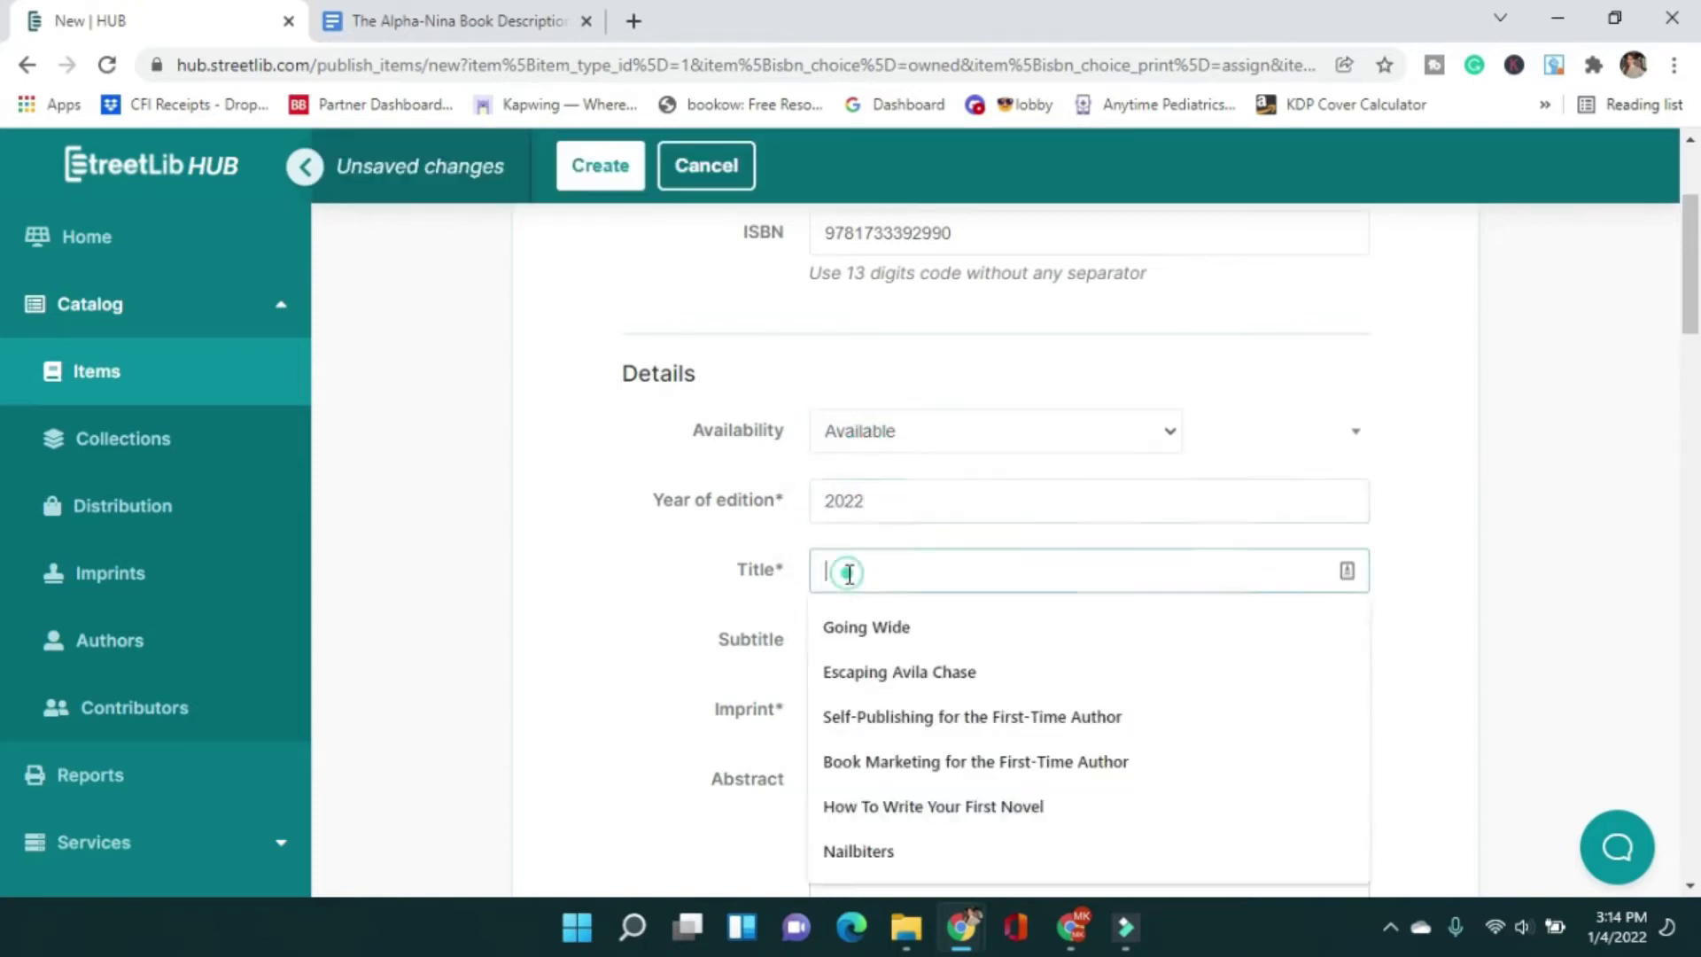
{"action": "type", "text": "The Alp"}
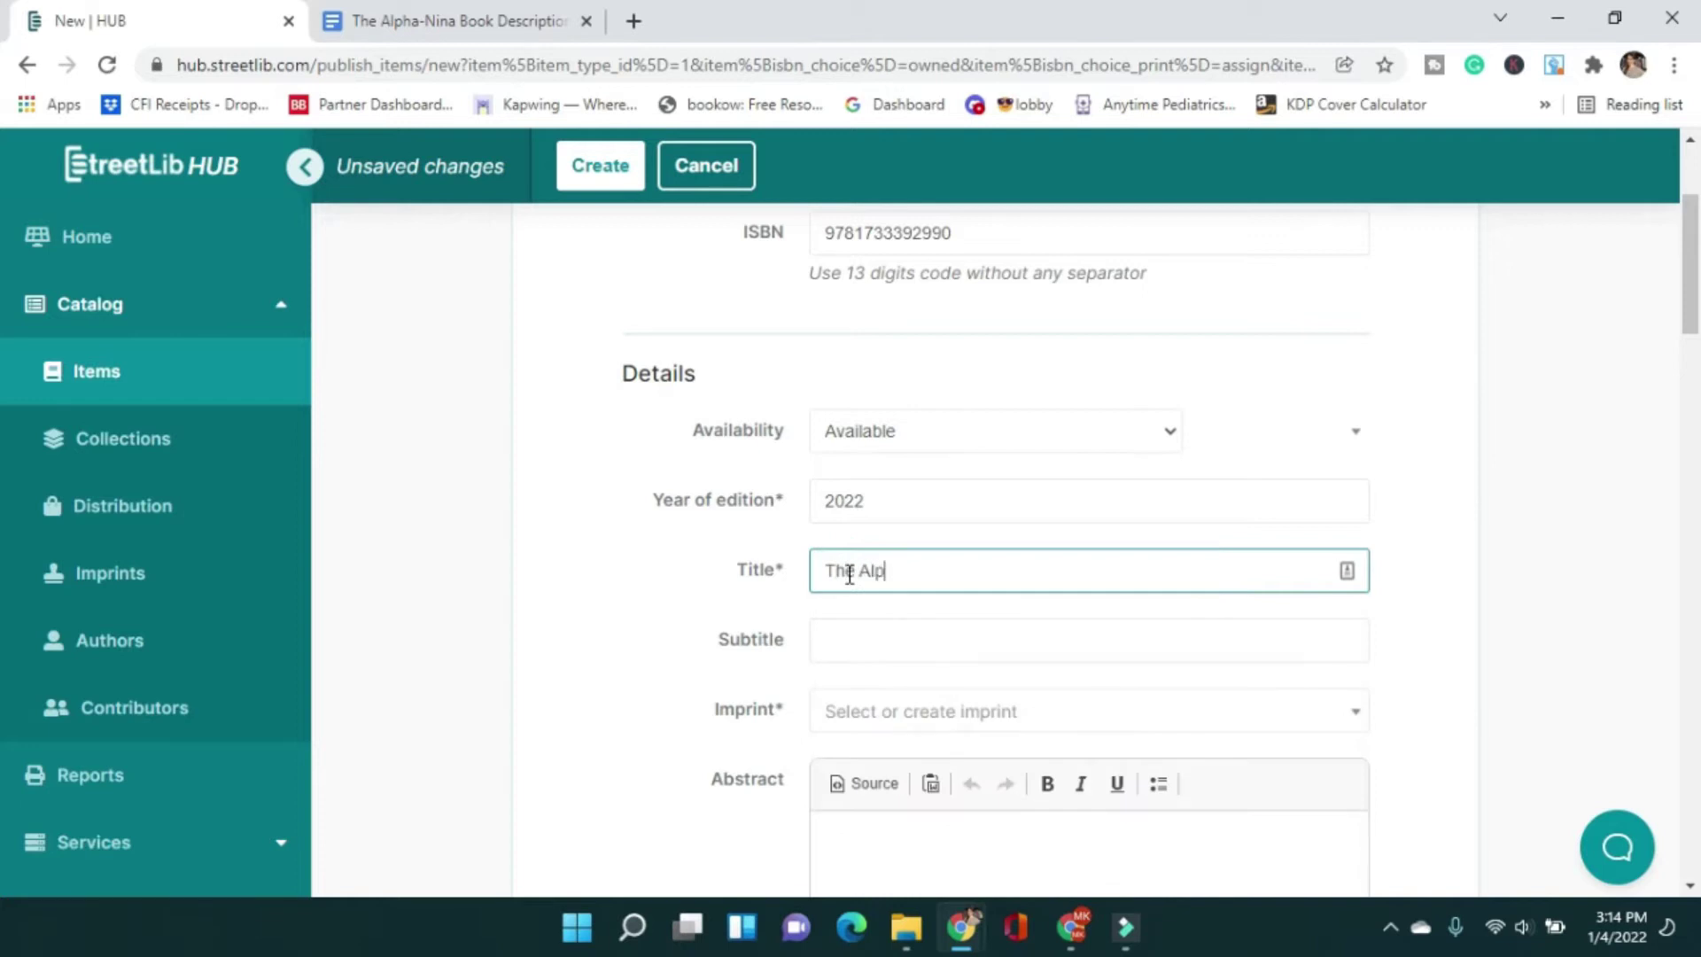
{"action": "type", "text": "ha-Nina"}
{"action": "key", "text": "Tab"}
- Select the existing imprint that carries the author's name for the book
{"action": "left_click", "coordinate": [927, 716]}
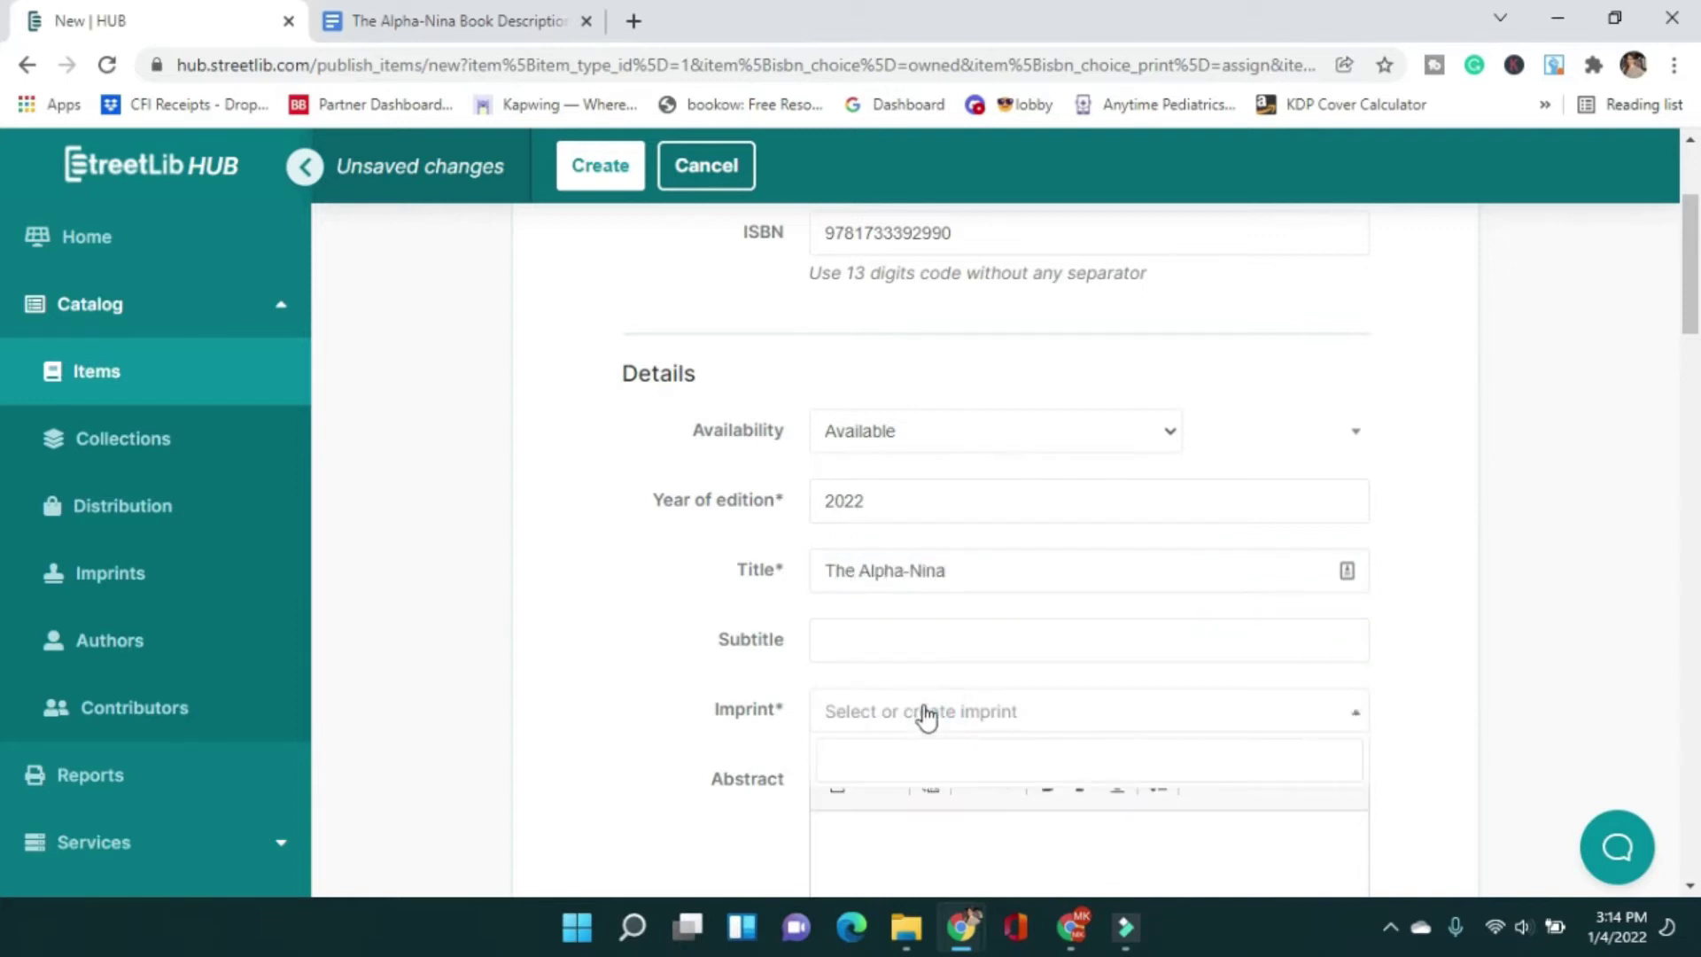
{"action": "type", "text": "M"}
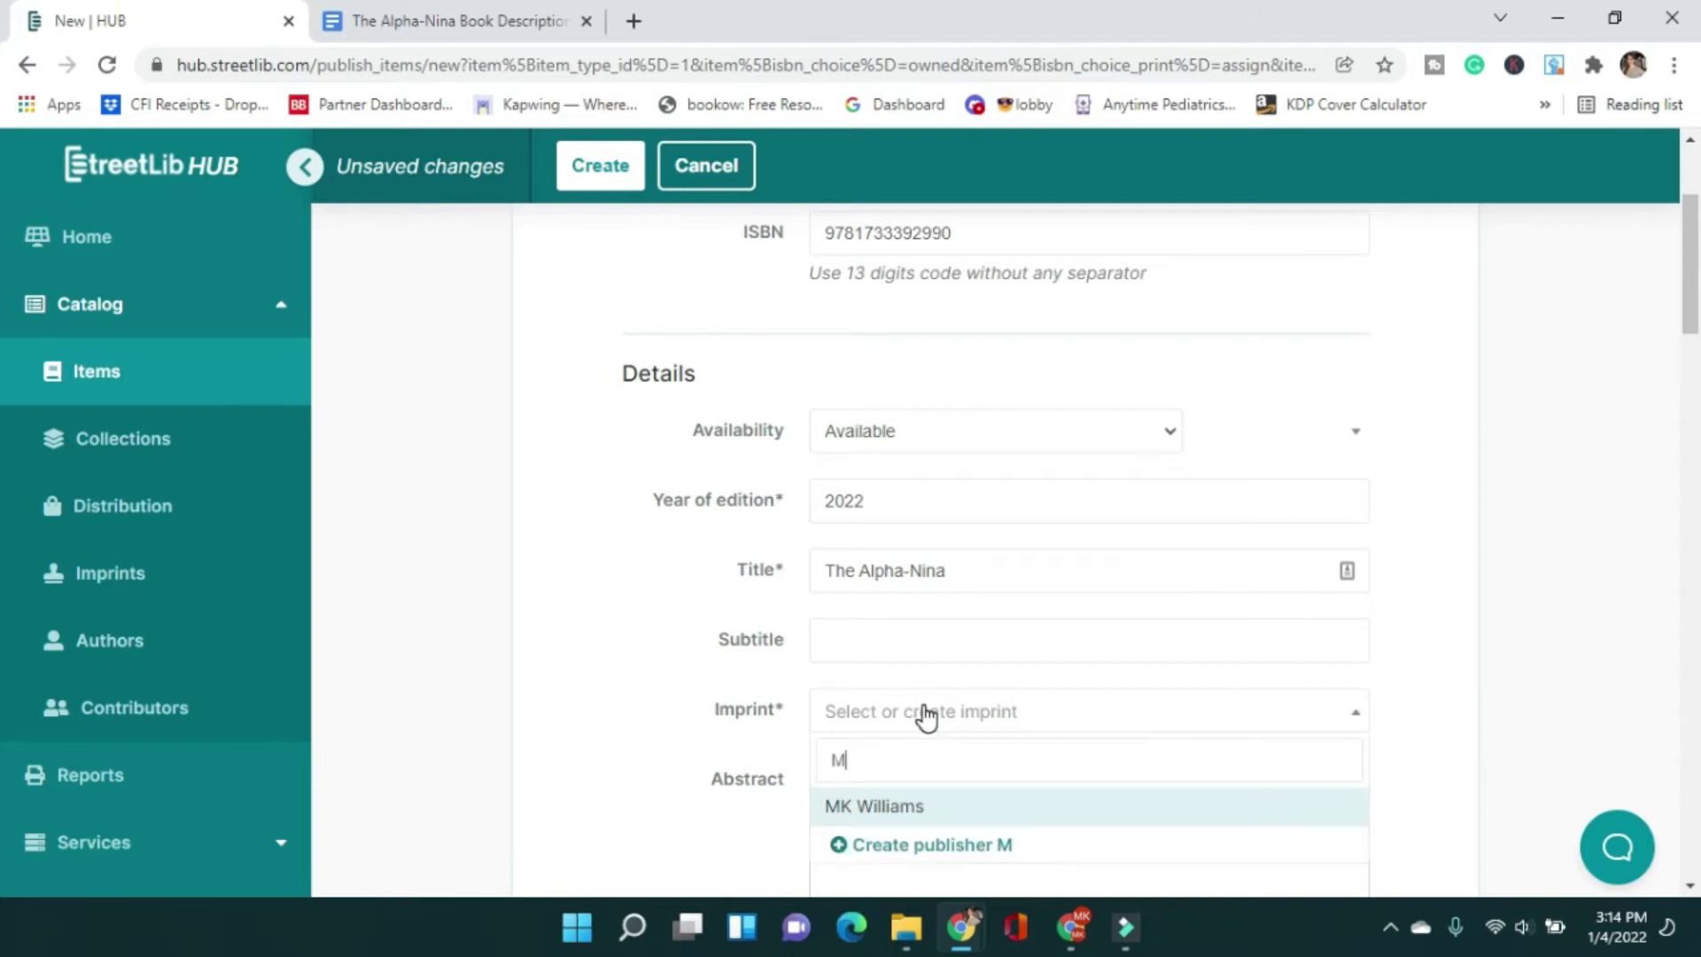
{"action": "left_click", "coordinate": [881, 806]}
- Copy the full book description, from "There is no such thing" to "to find out.", in the The Alpha-Nina Book Description Google Docs document
{"action": "scroll", "coordinate": [851, 656], "scroll_direction": "down", "scroll_amount": 3}
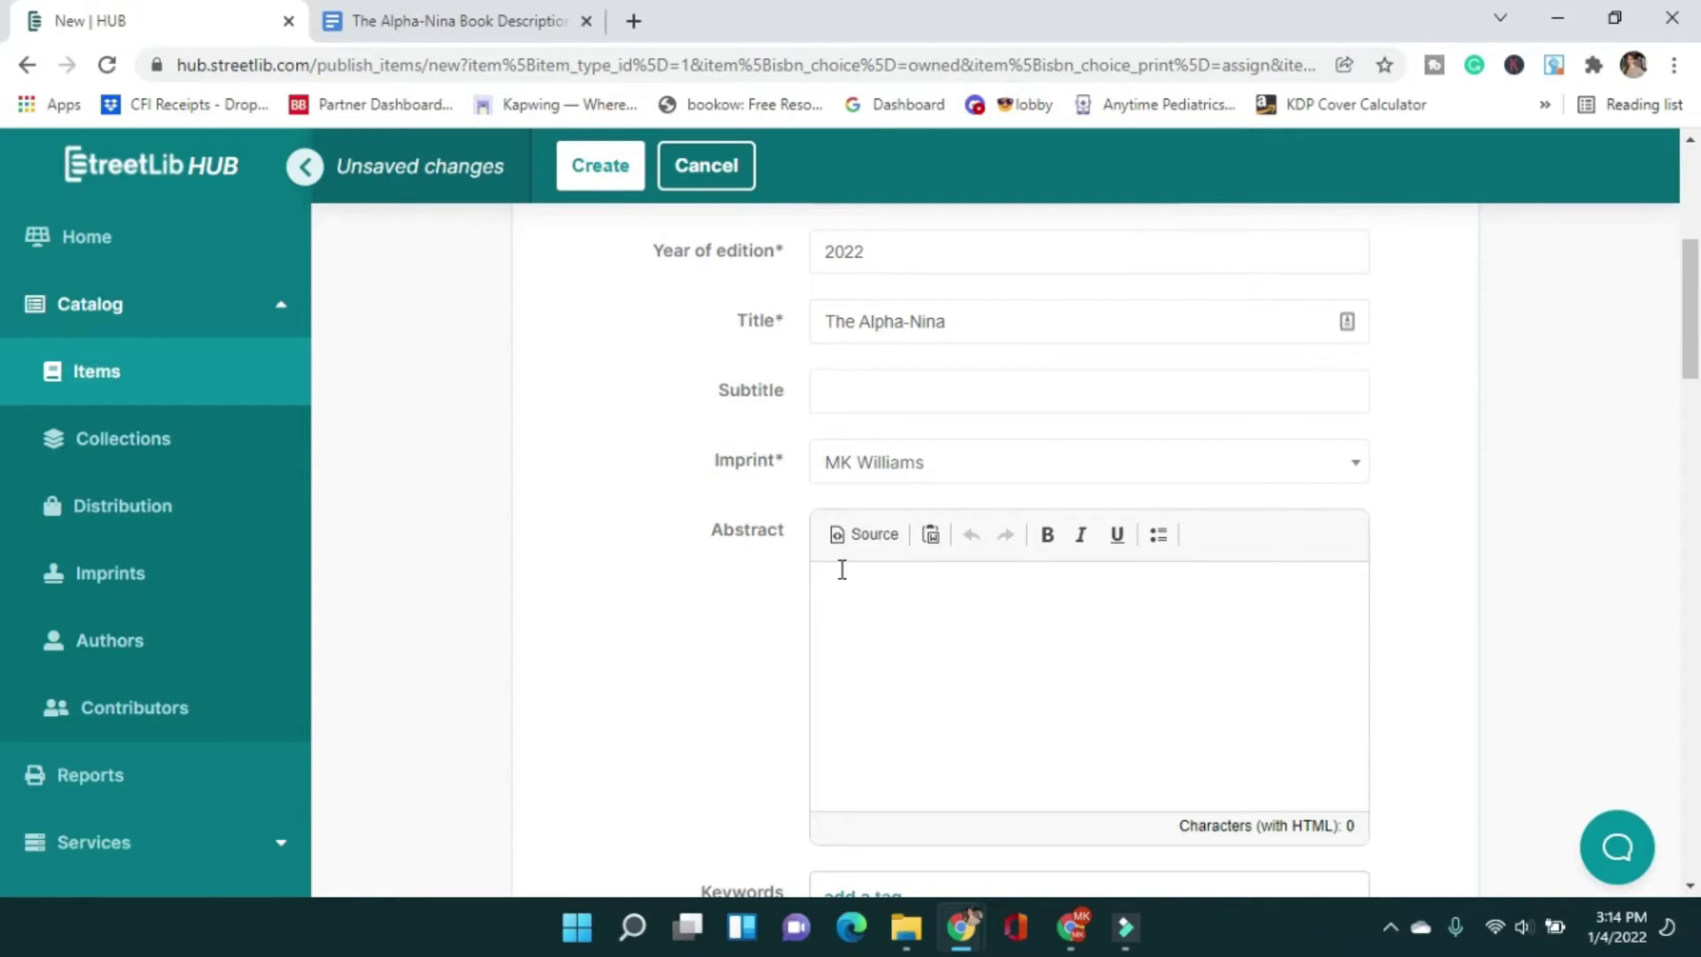
{"action": "scroll", "coordinate": [719, 469], "scroll_direction": "down", "scroll_amount": 3}
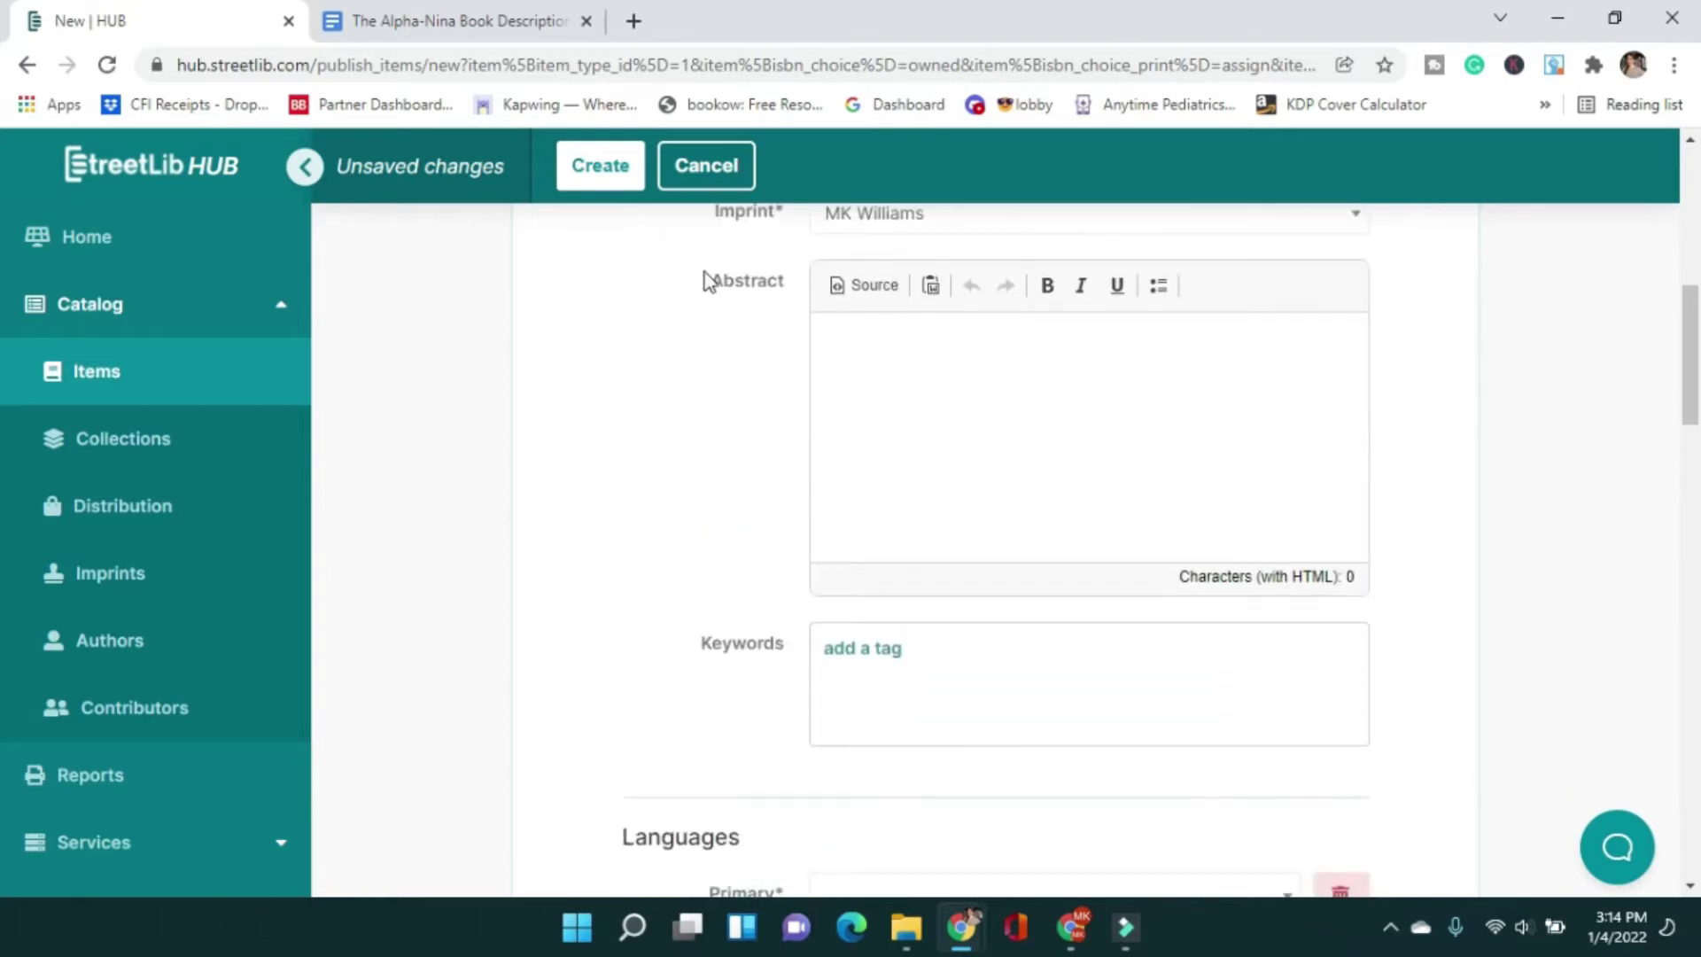
{"action": "left_click", "coordinate": [485, 27]}
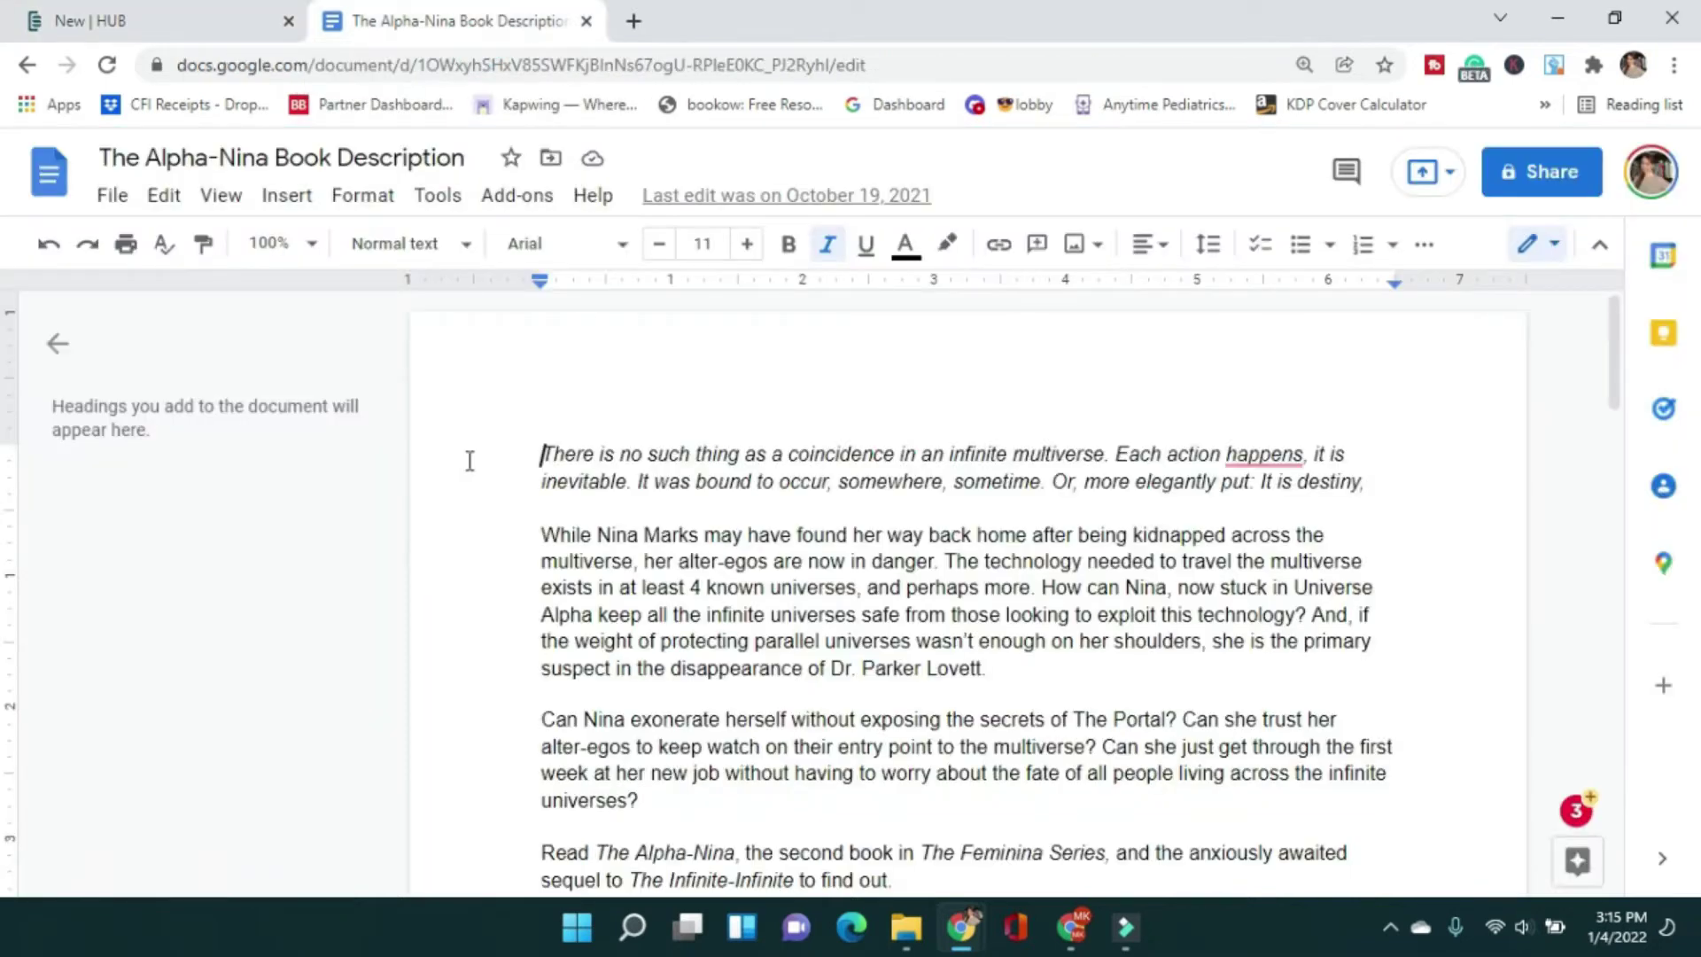
{"action": "left_click", "coordinate": [541, 456]}
{"action": "scroll", "coordinate": [759, 570], "scroll_direction": "down", "scroll_amount": 4}
{"action": "left_click_drag", "start_coordinate": [638, 492], "coordinate": [965, 481]}
{"action": "key", "text": "ctrl+c"}
- Paste the description into the Abstract on the StreetLib form and remove the blank lines before its first sentence
{"action": "left_click", "coordinate": [53, 18]}
{"action": "left_click", "coordinate": [958, 401]}
{"action": "key", "text": "ctrl+v"}
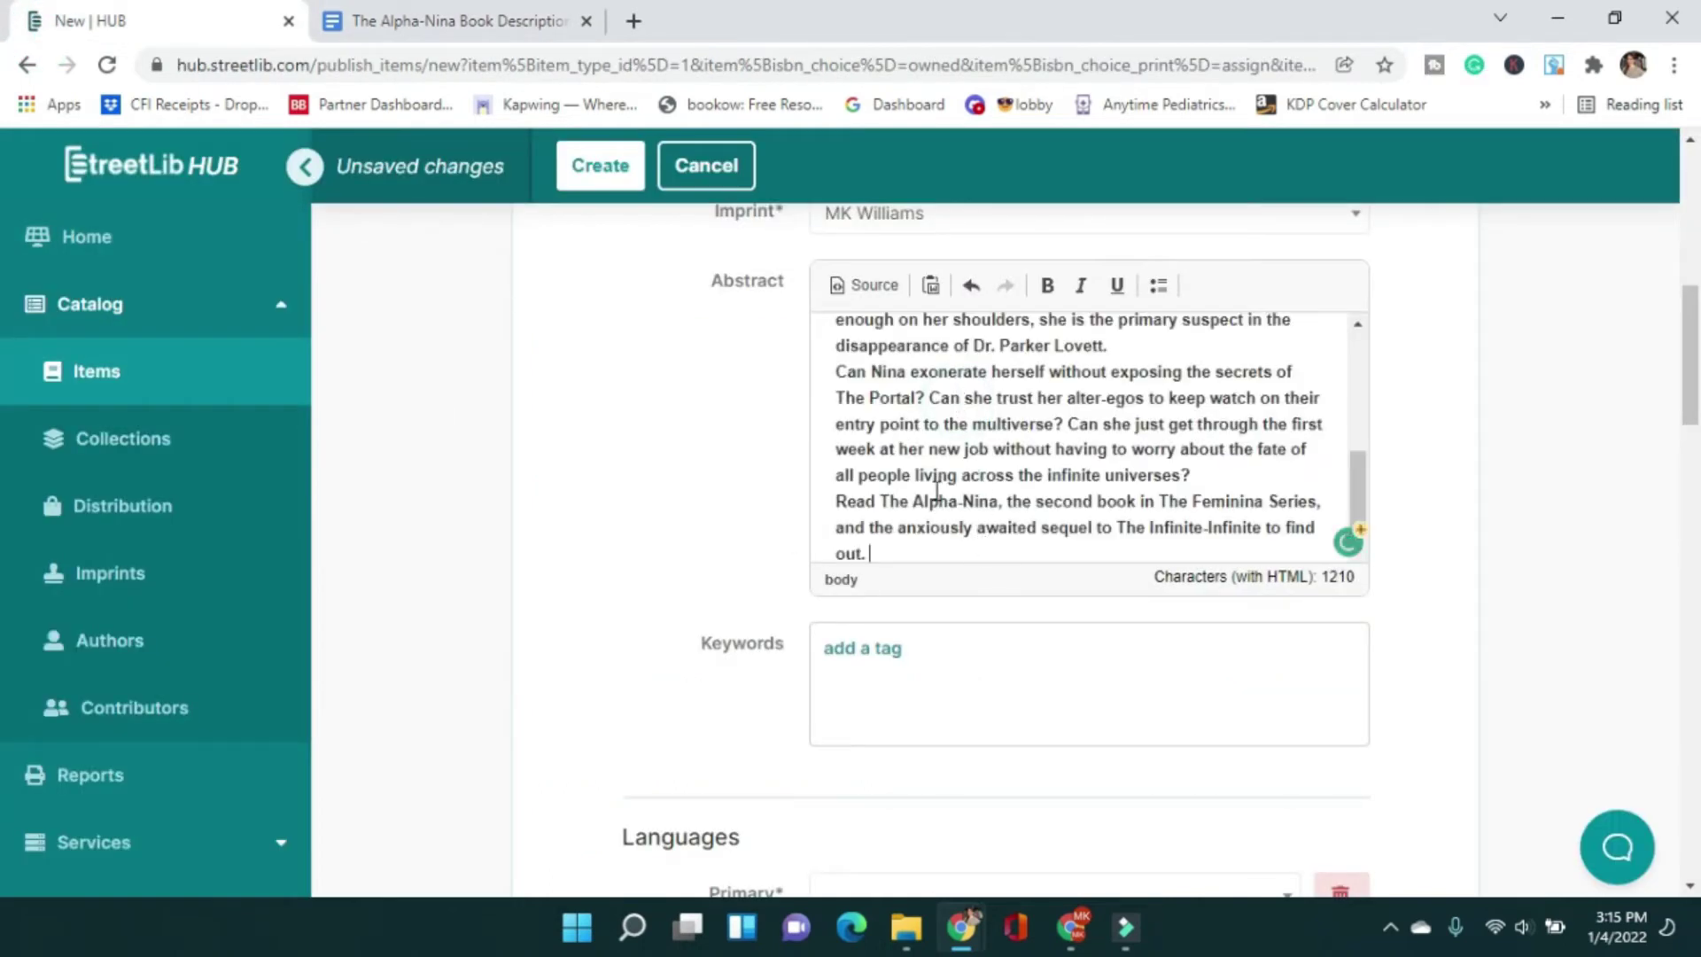
{"action": "scroll", "coordinate": [942, 461], "scroll_direction": "up", "scroll_amount": 5}
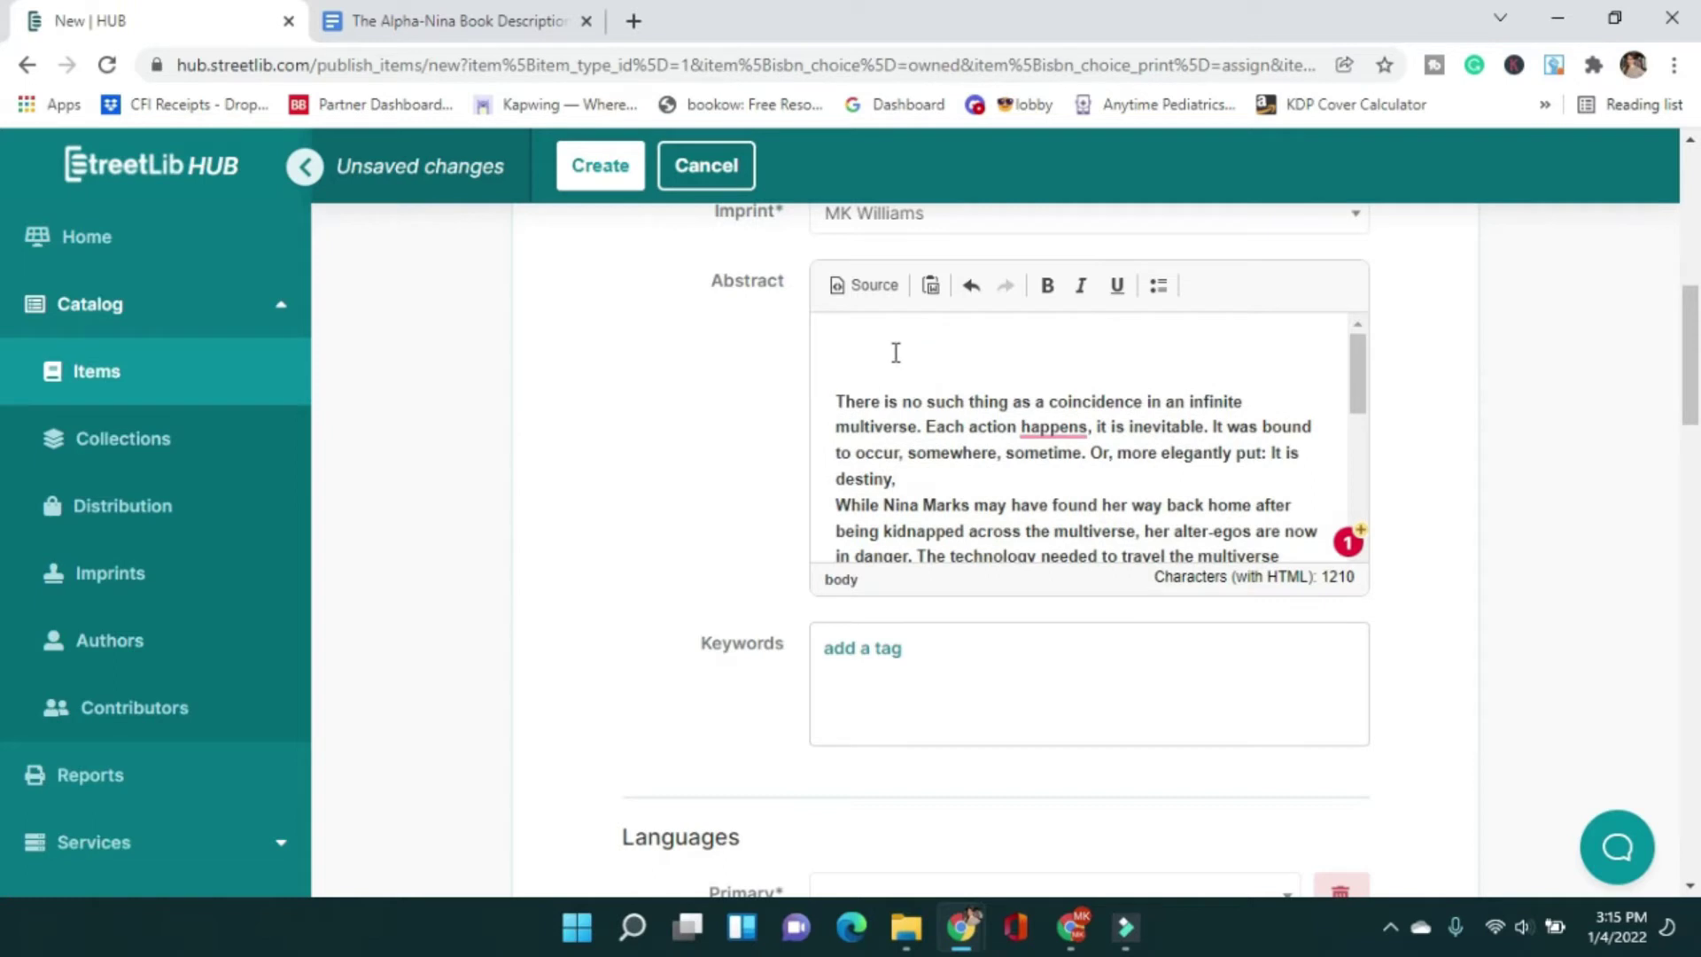
{"action": "left_click", "coordinate": [842, 400]}
{"action": "key", "text": "BackSpace"}
{"action": "key", "text": "BackSpace"}
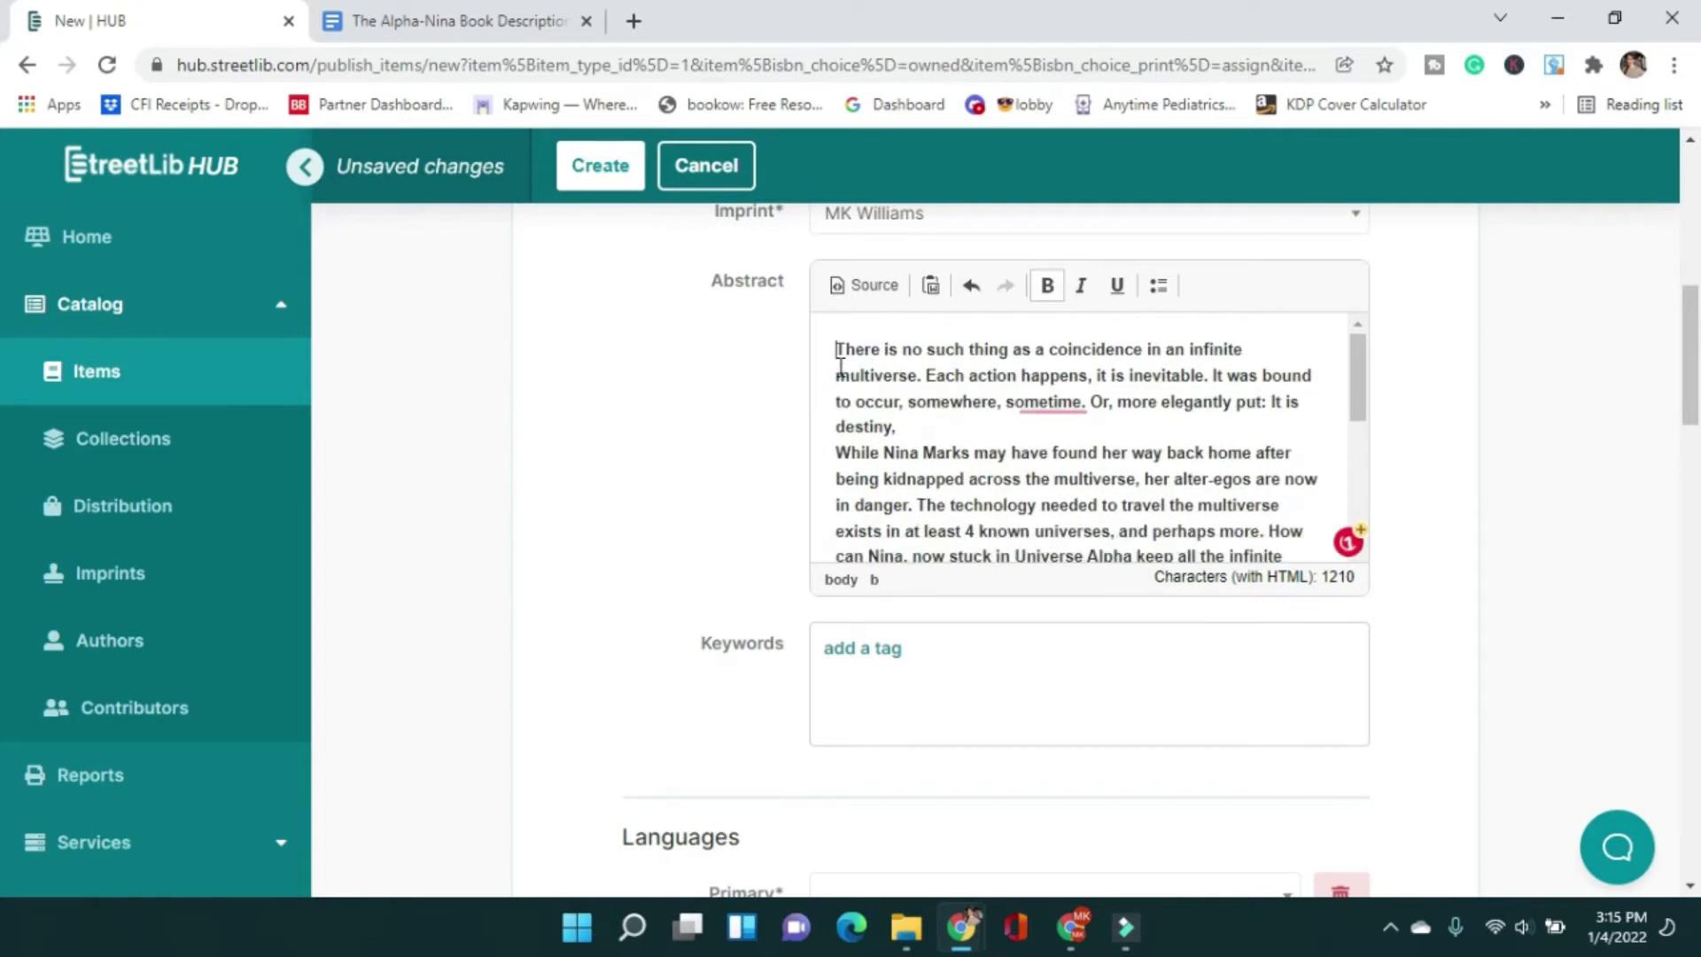
- Remove the bold formatting from the whole abstract text
{"action": "left_click_drag", "start_coordinate": [835, 347], "coordinate": [1128, 534]}
{"action": "left_click", "coordinate": [1062, 287]}
{"action": "scroll", "coordinate": [985, 447], "scroll_direction": "up", "scroll_amount": 5}
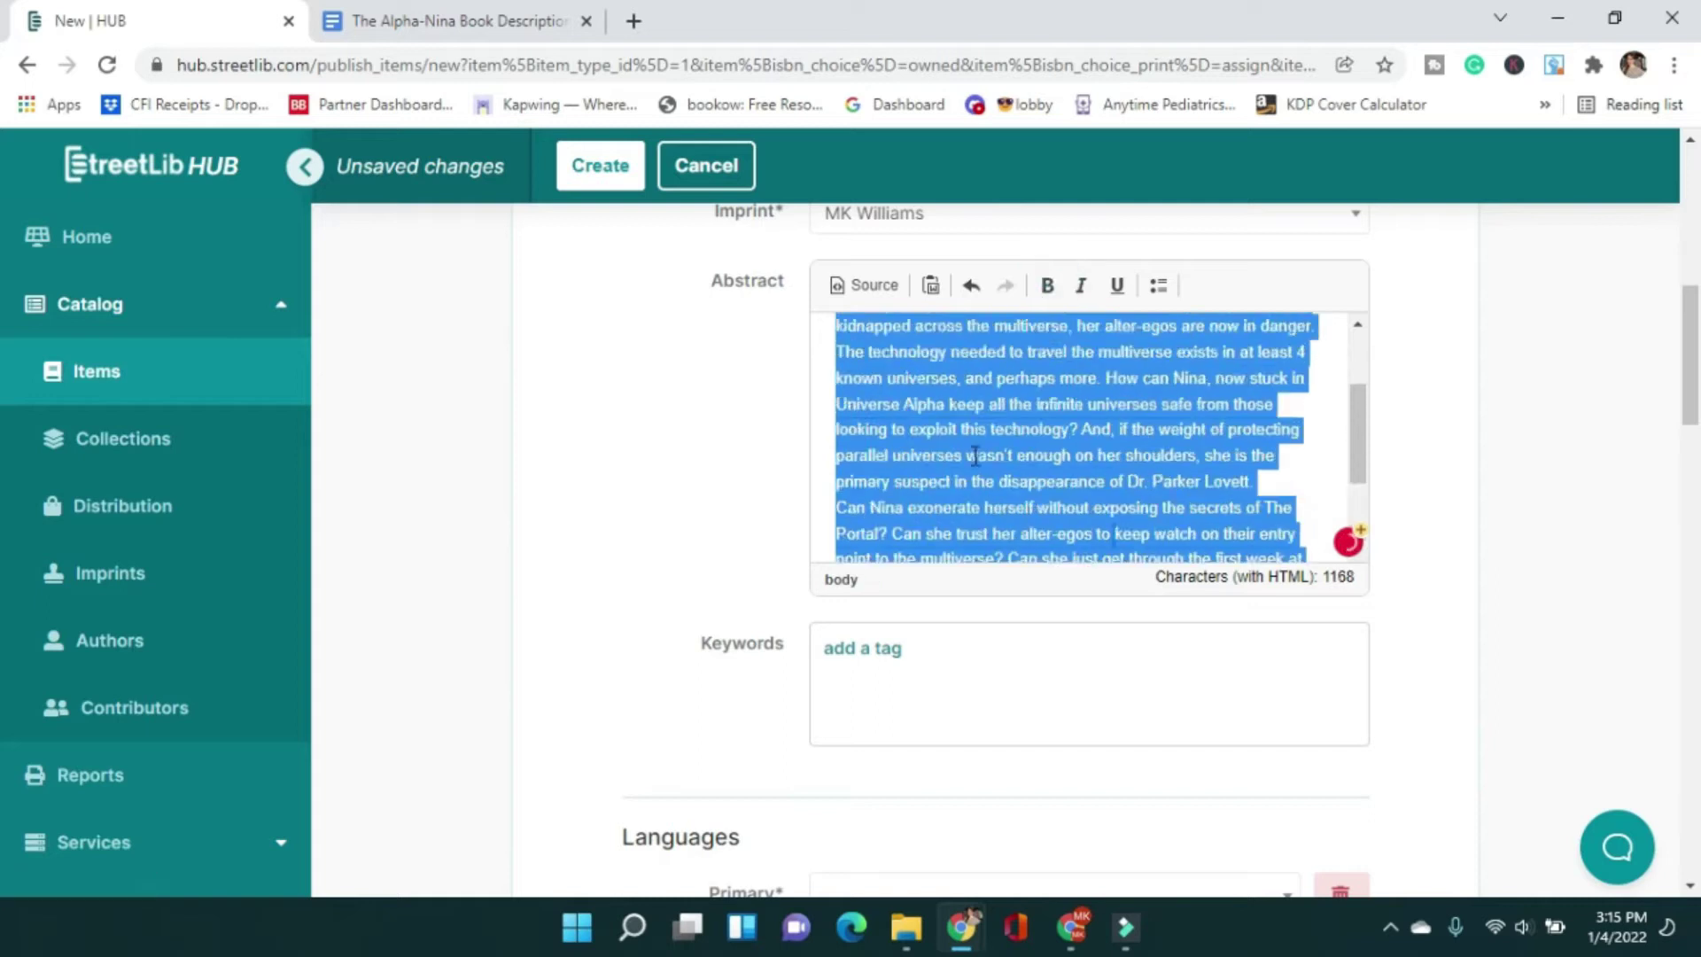
{"action": "left_click", "coordinate": [1053, 425]}
- Insert a blank line between each of the abstract's paragraphs, matching the layout of the source document
{"action": "left_click", "coordinate": [1260, 401]}
{"action": "key", "text": "Return"}
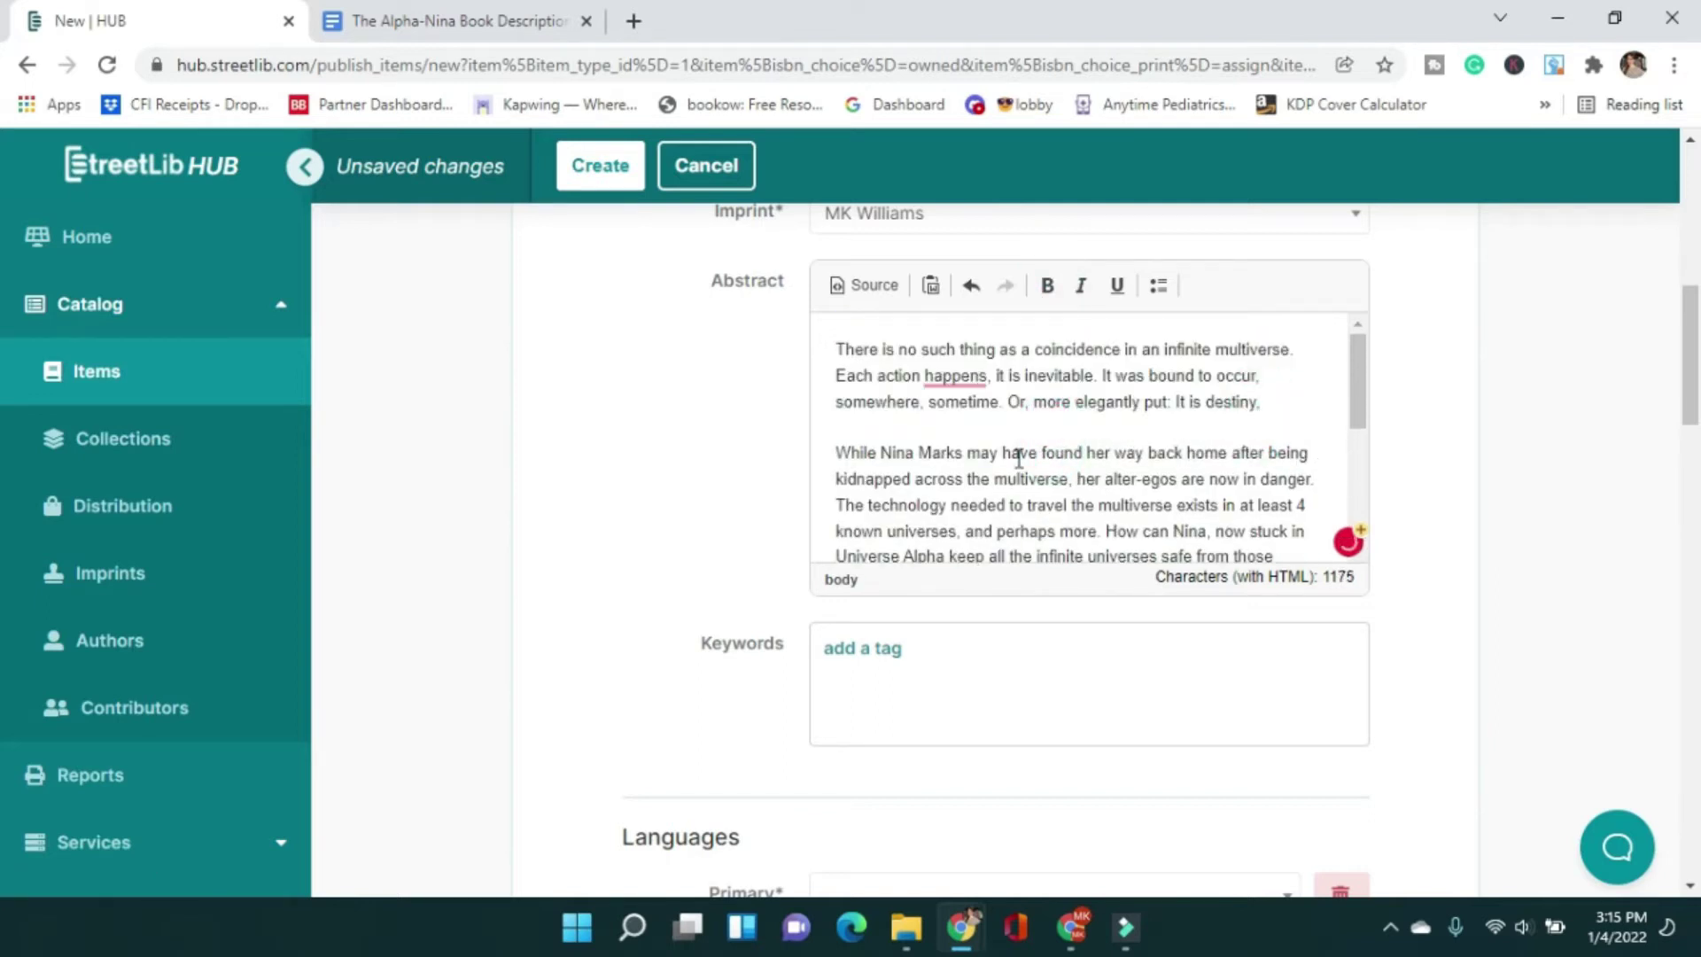
{"action": "scroll", "coordinate": [1019, 458], "scroll_direction": "down", "scroll_amount": 2}
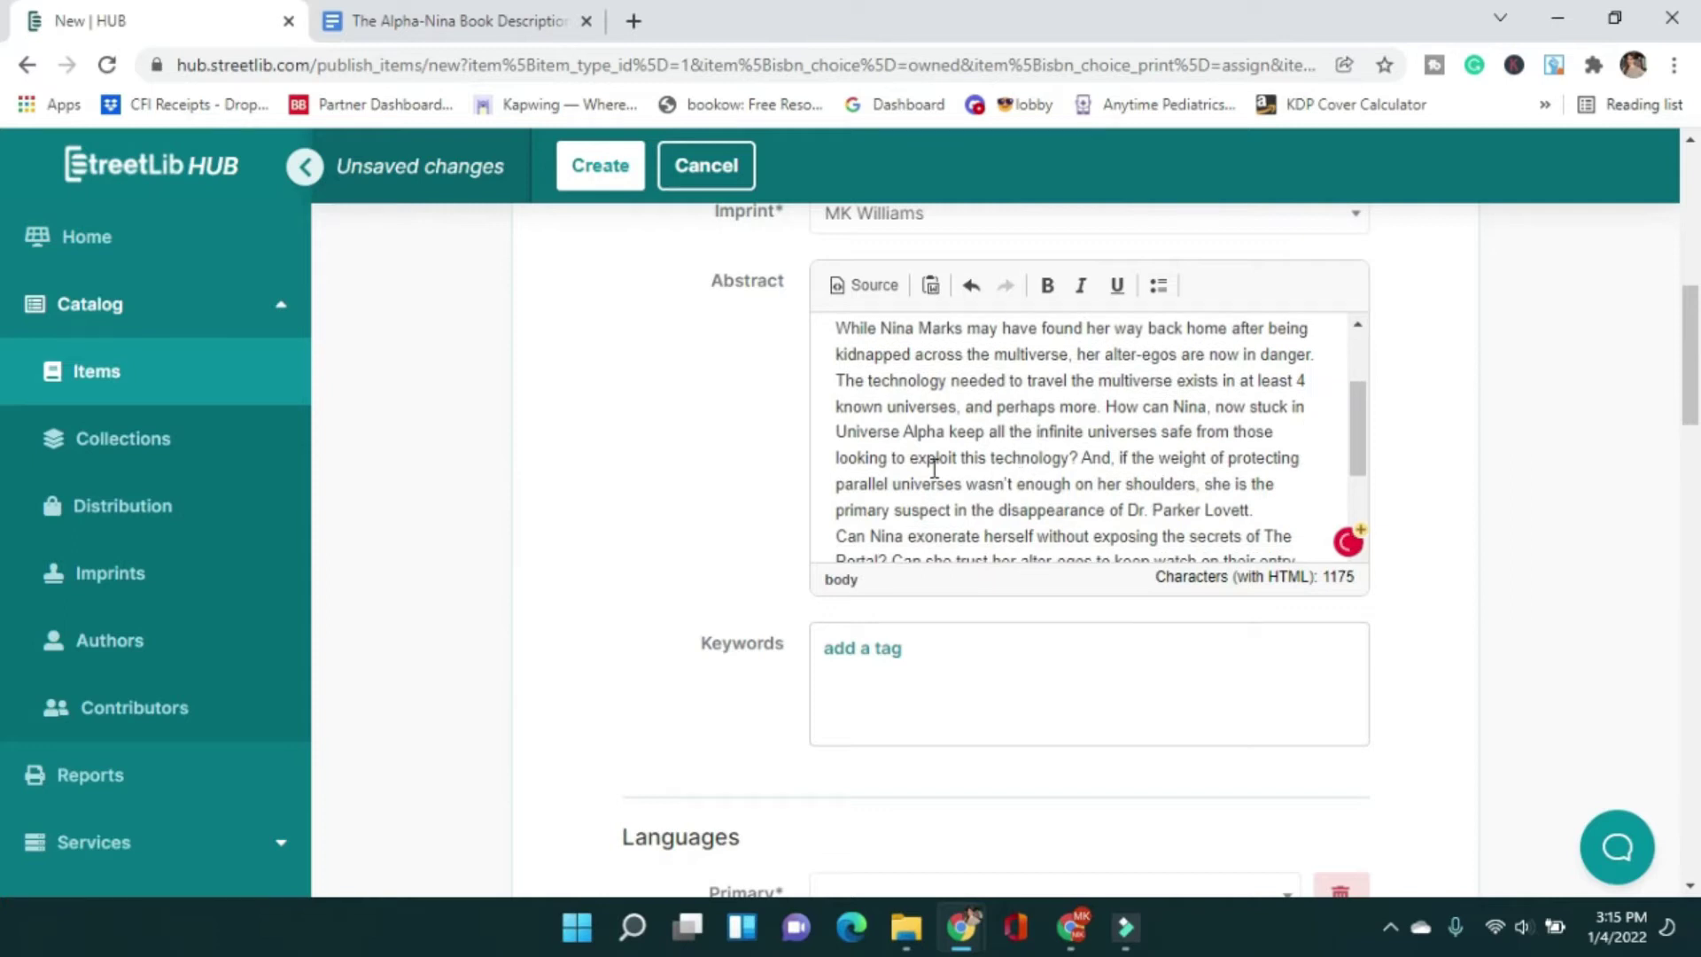
{"action": "left_click", "coordinate": [523, 22]}
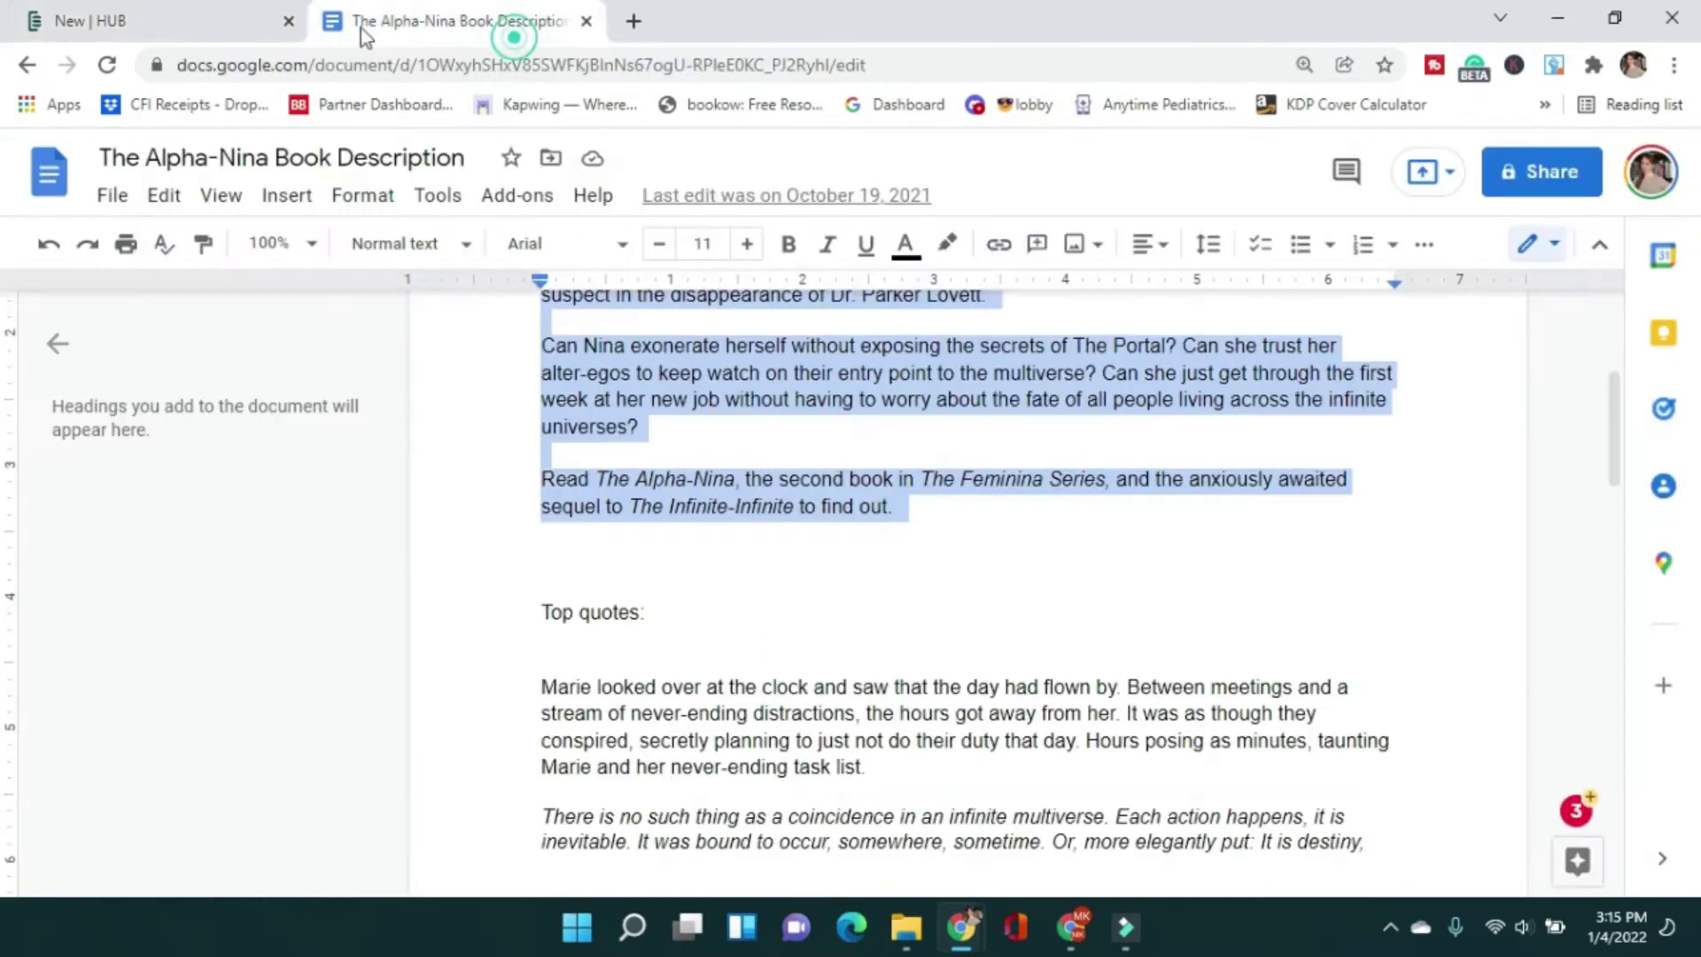
{"action": "scroll", "coordinate": [889, 626], "scroll_direction": "up", "scroll_amount": 3}
{"action": "left_click", "coordinate": [88, 21]}
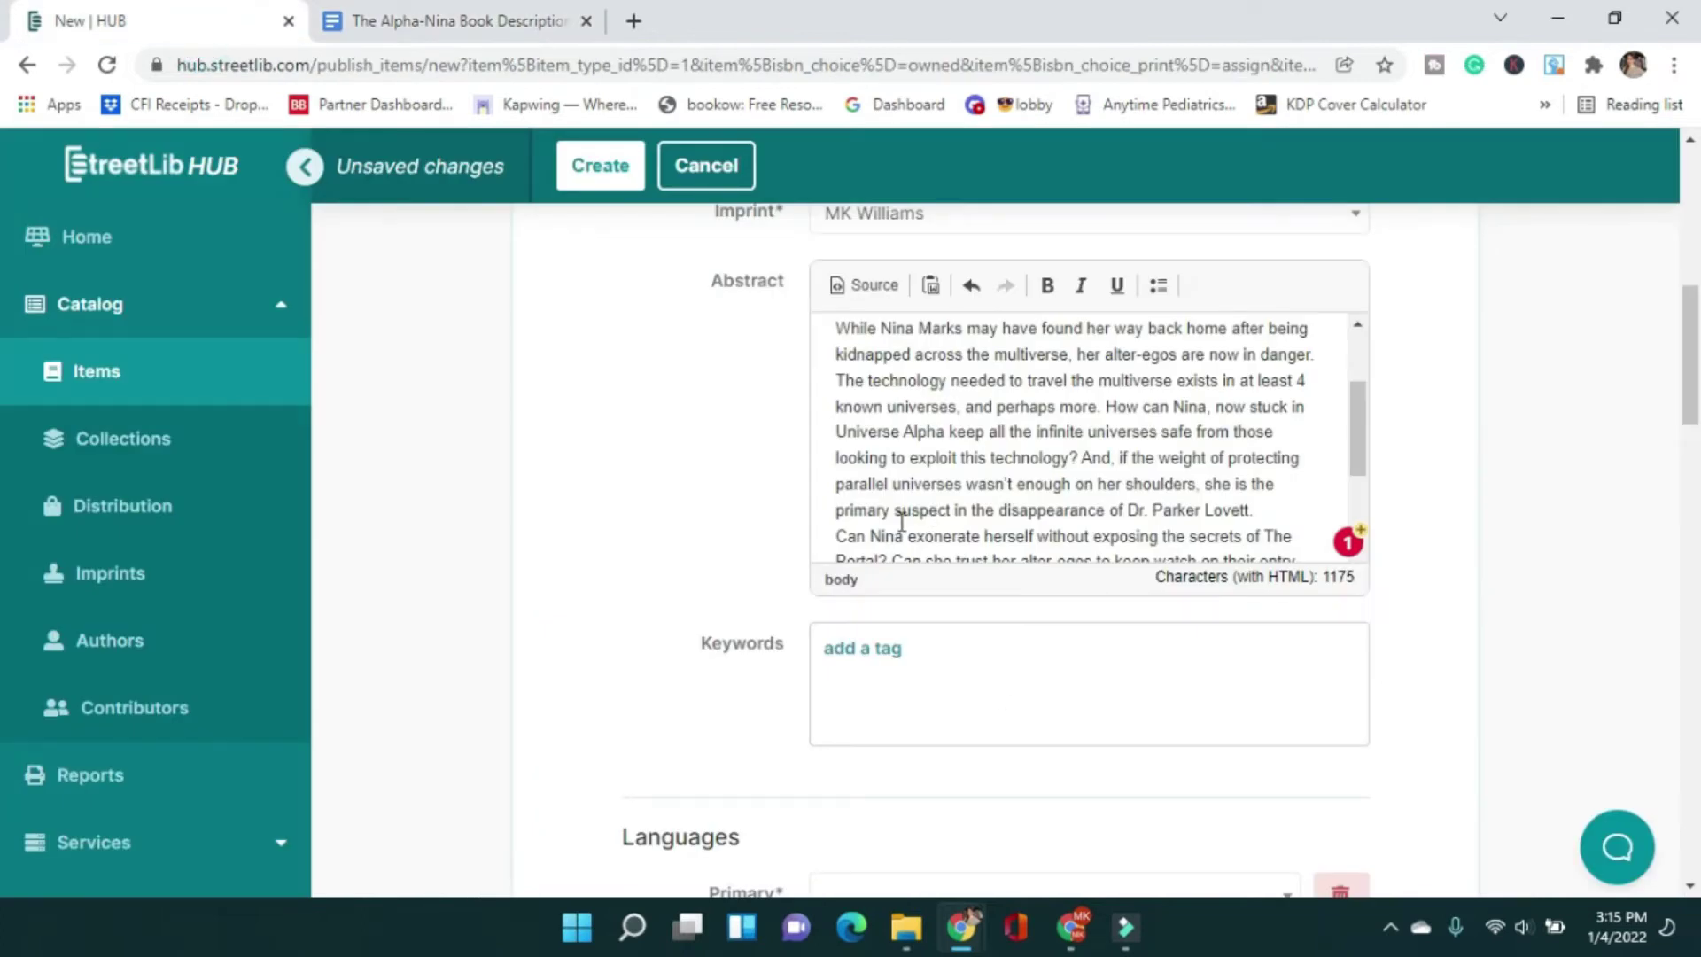
{"action": "left_click", "coordinate": [838, 536]}
{"action": "key", "text": "Return"}
{"action": "scroll", "coordinate": [841, 496], "scroll_direction": "down", "scroll_amount": 3}
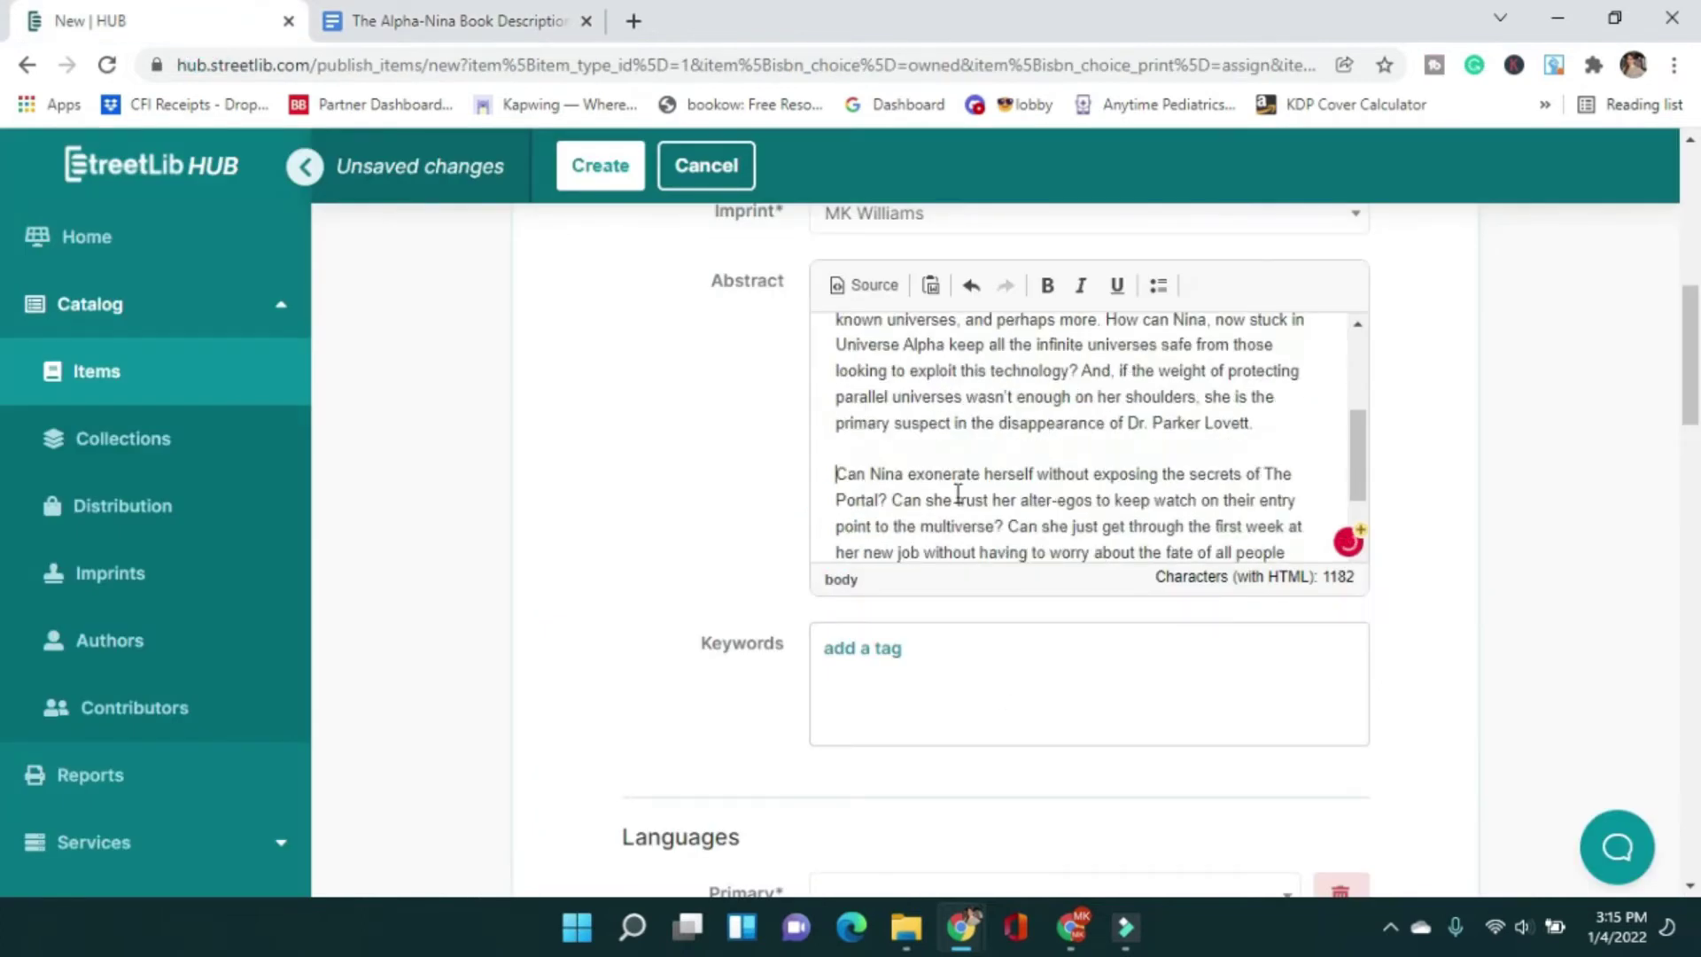
{"action": "left_click", "coordinate": [839, 490]}
{"action": "key", "text": "Return"}
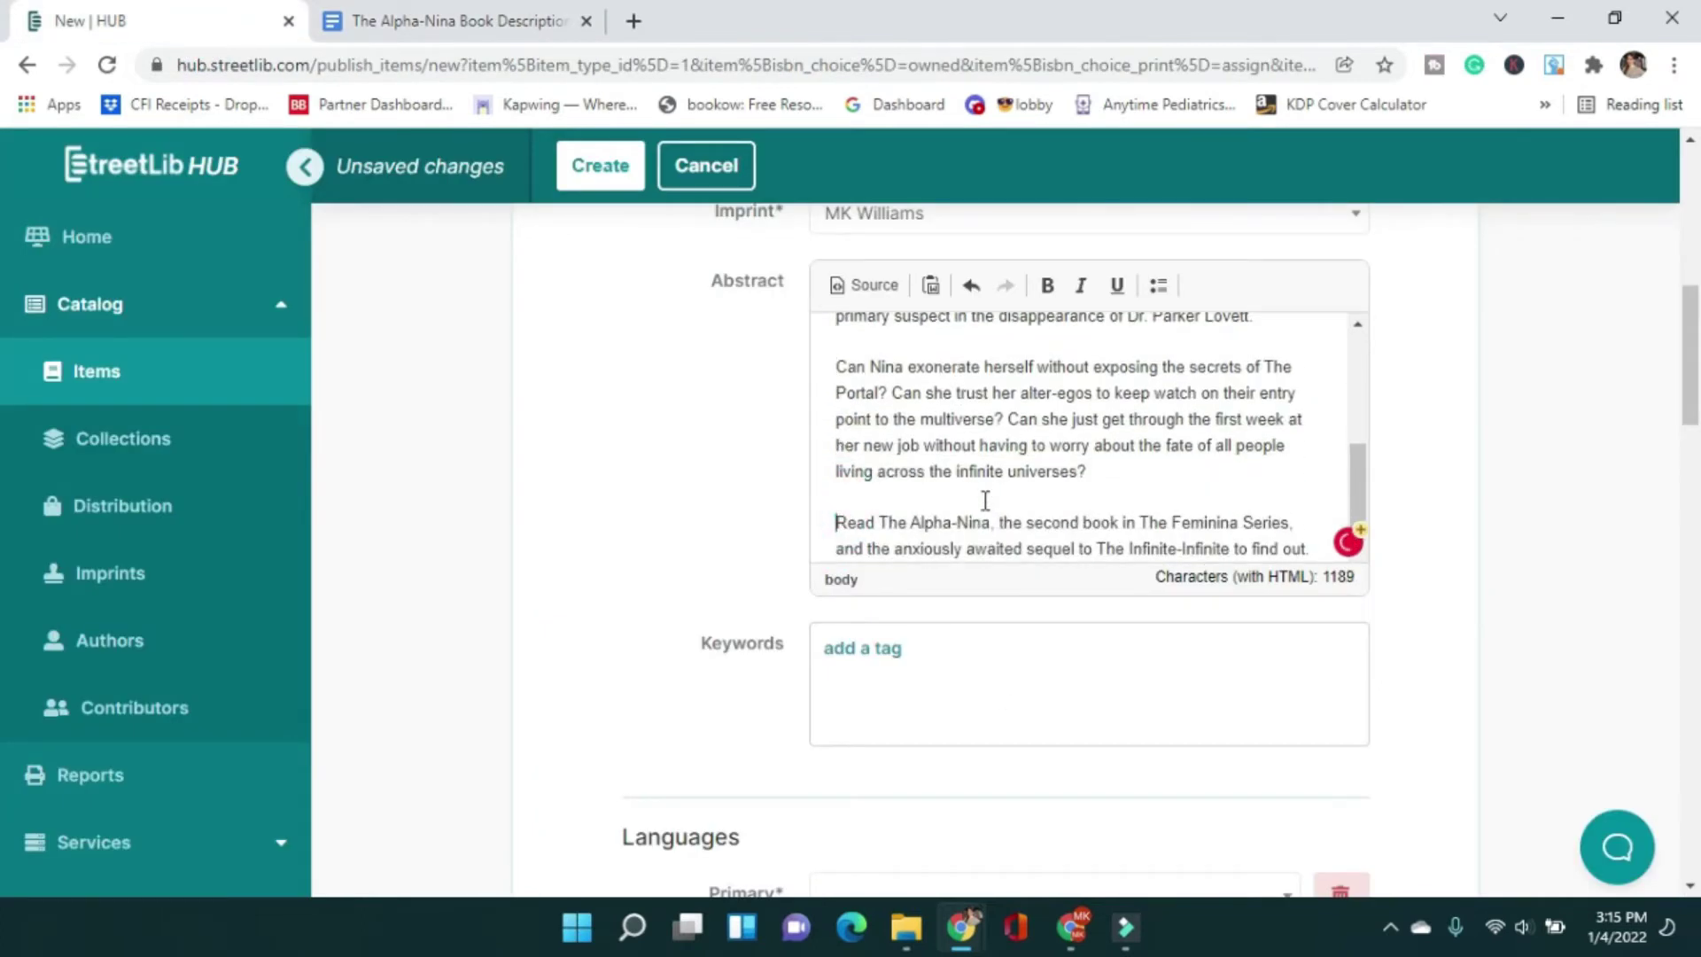
- Italicize the abstract's opening paragraph, from "There is no such thing" to "It is destiny,"
{"action": "scroll", "coordinate": [989, 479], "scroll_direction": "up", "scroll_amount": 5}
{"action": "left_click_drag", "start_coordinate": [1274, 403], "coordinate": [800, 352]}
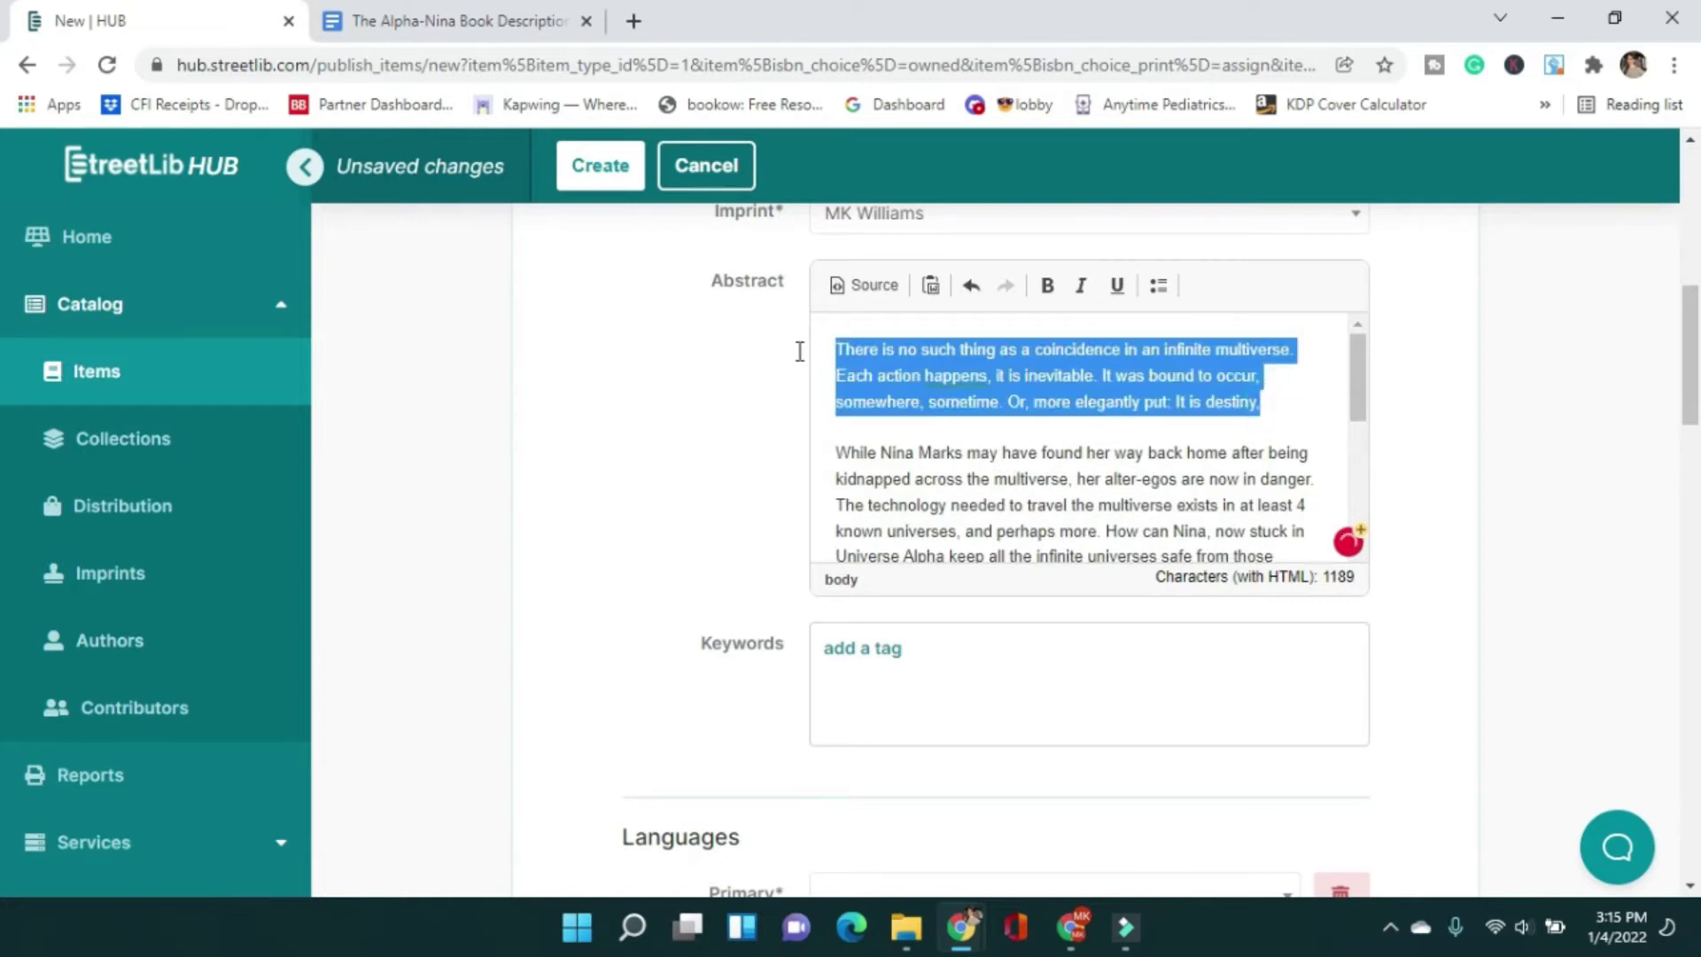
{"action": "left_click", "coordinate": [1081, 286]}
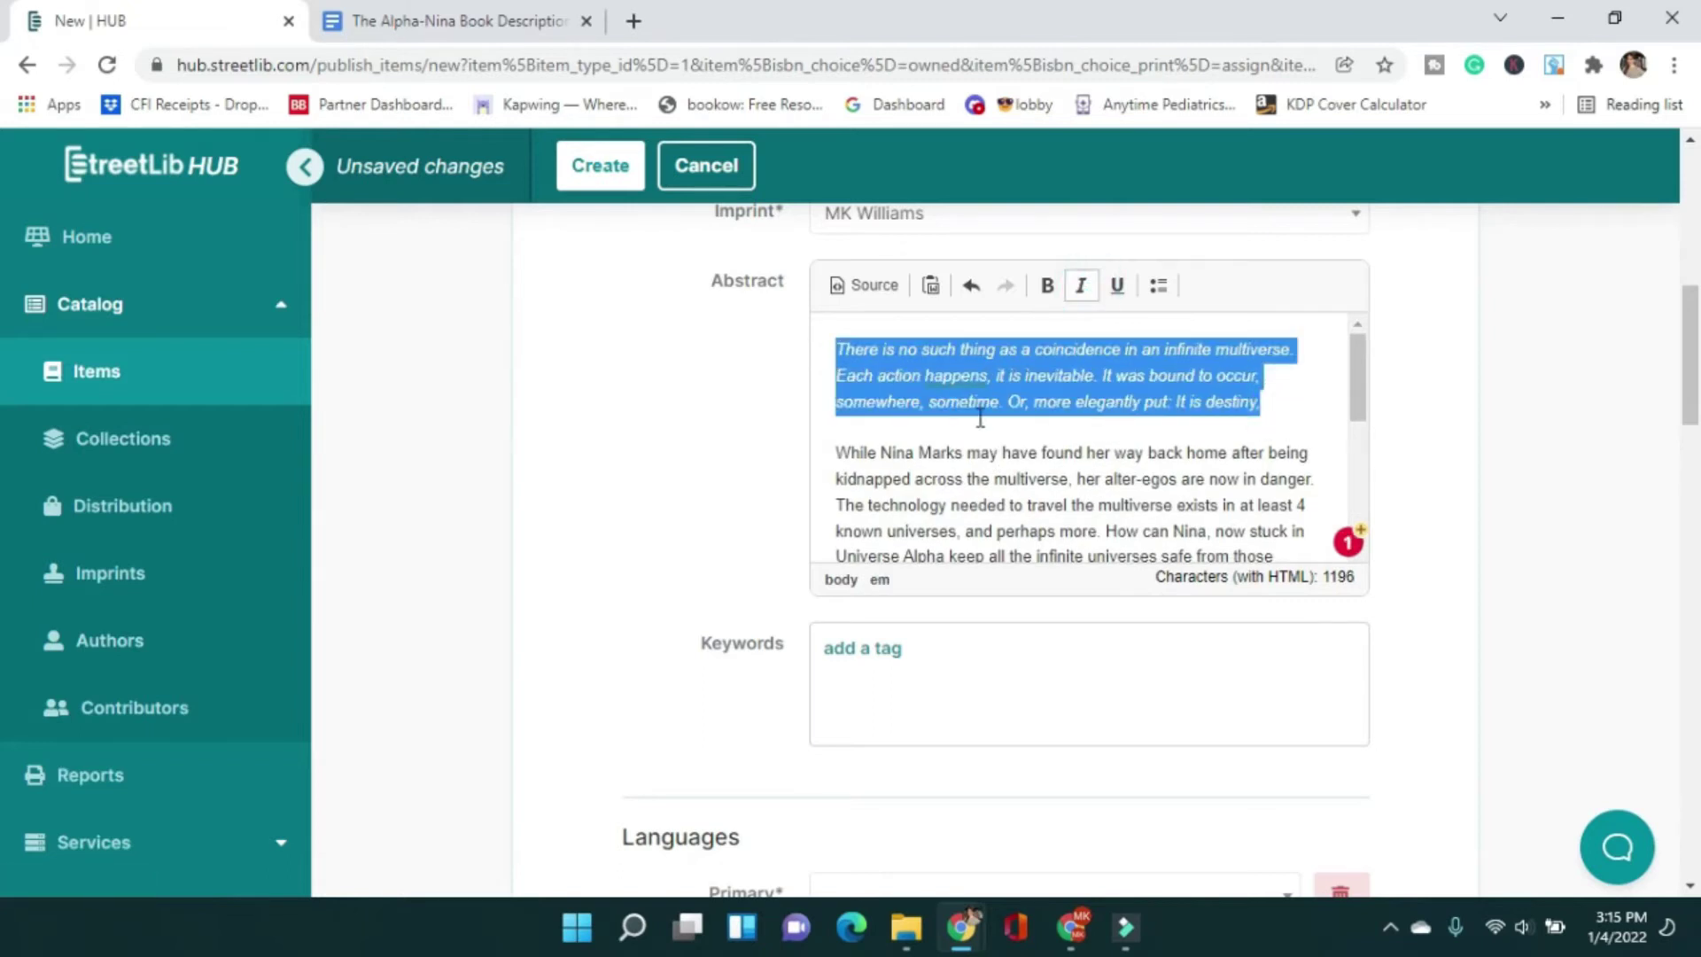
- Italicize the book titles "The Alpha-Nina" and "The Infinite-Infinite" in the abstract's last paragraph
{"action": "scroll", "coordinate": [978, 417], "scroll_direction": "down", "scroll_amount": 2}
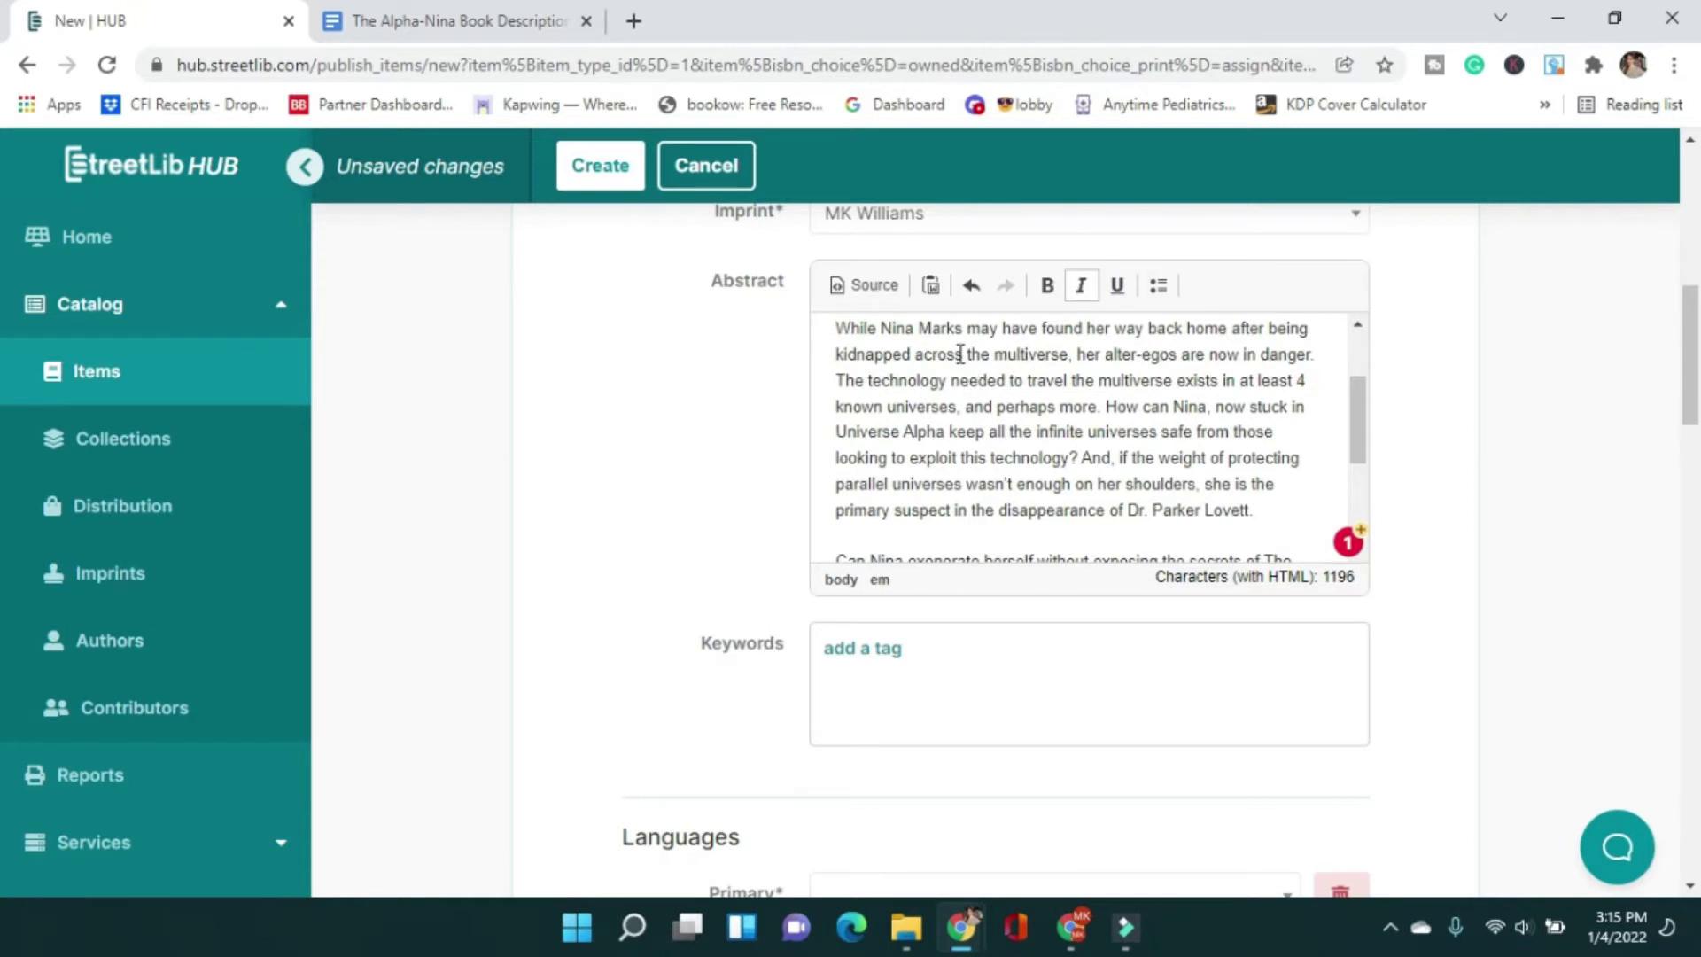
{"action": "scroll", "coordinate": [959, 359], "scroll_direction": "down", "scroll_amount": 3}
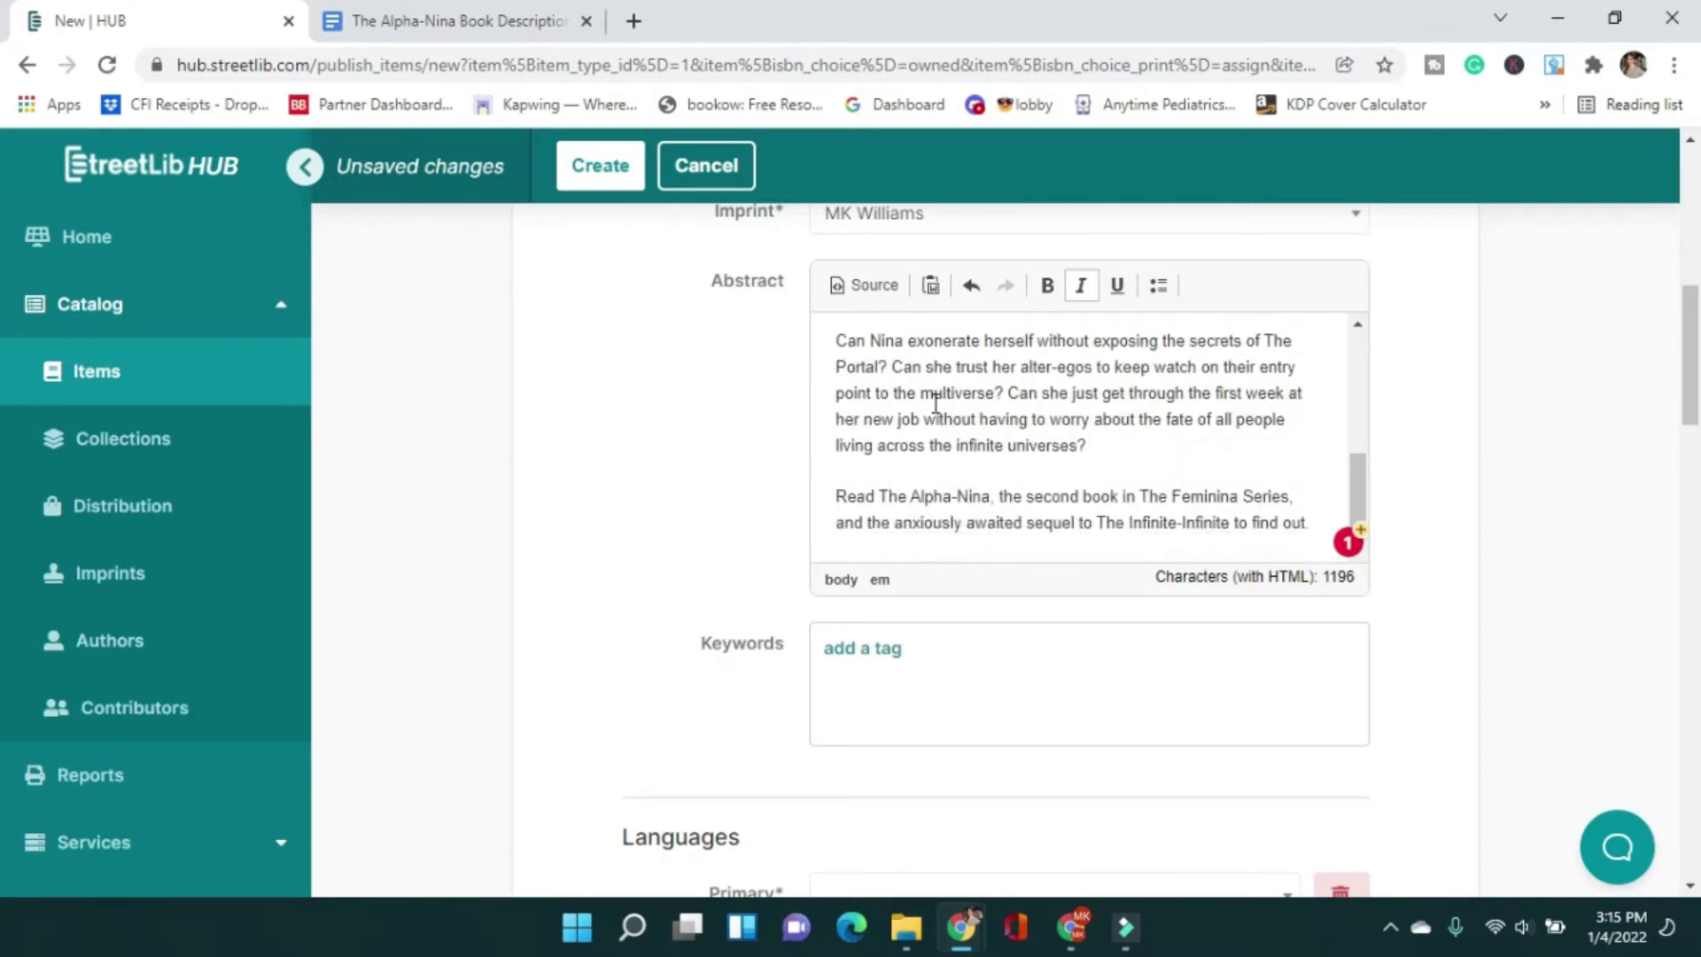
{"action": "left_click_drag", "start_coordinate": [990, 496], "coordinate": [883, 499]}
{"action": "left_click", "coordinate": [1081, 285]}
{"action": "left_click_drag", "start_coordinate": [1097, 523], "coordinate": [1231, 523]}
{"action": "left_click", "coordinate": [1080, 285]}
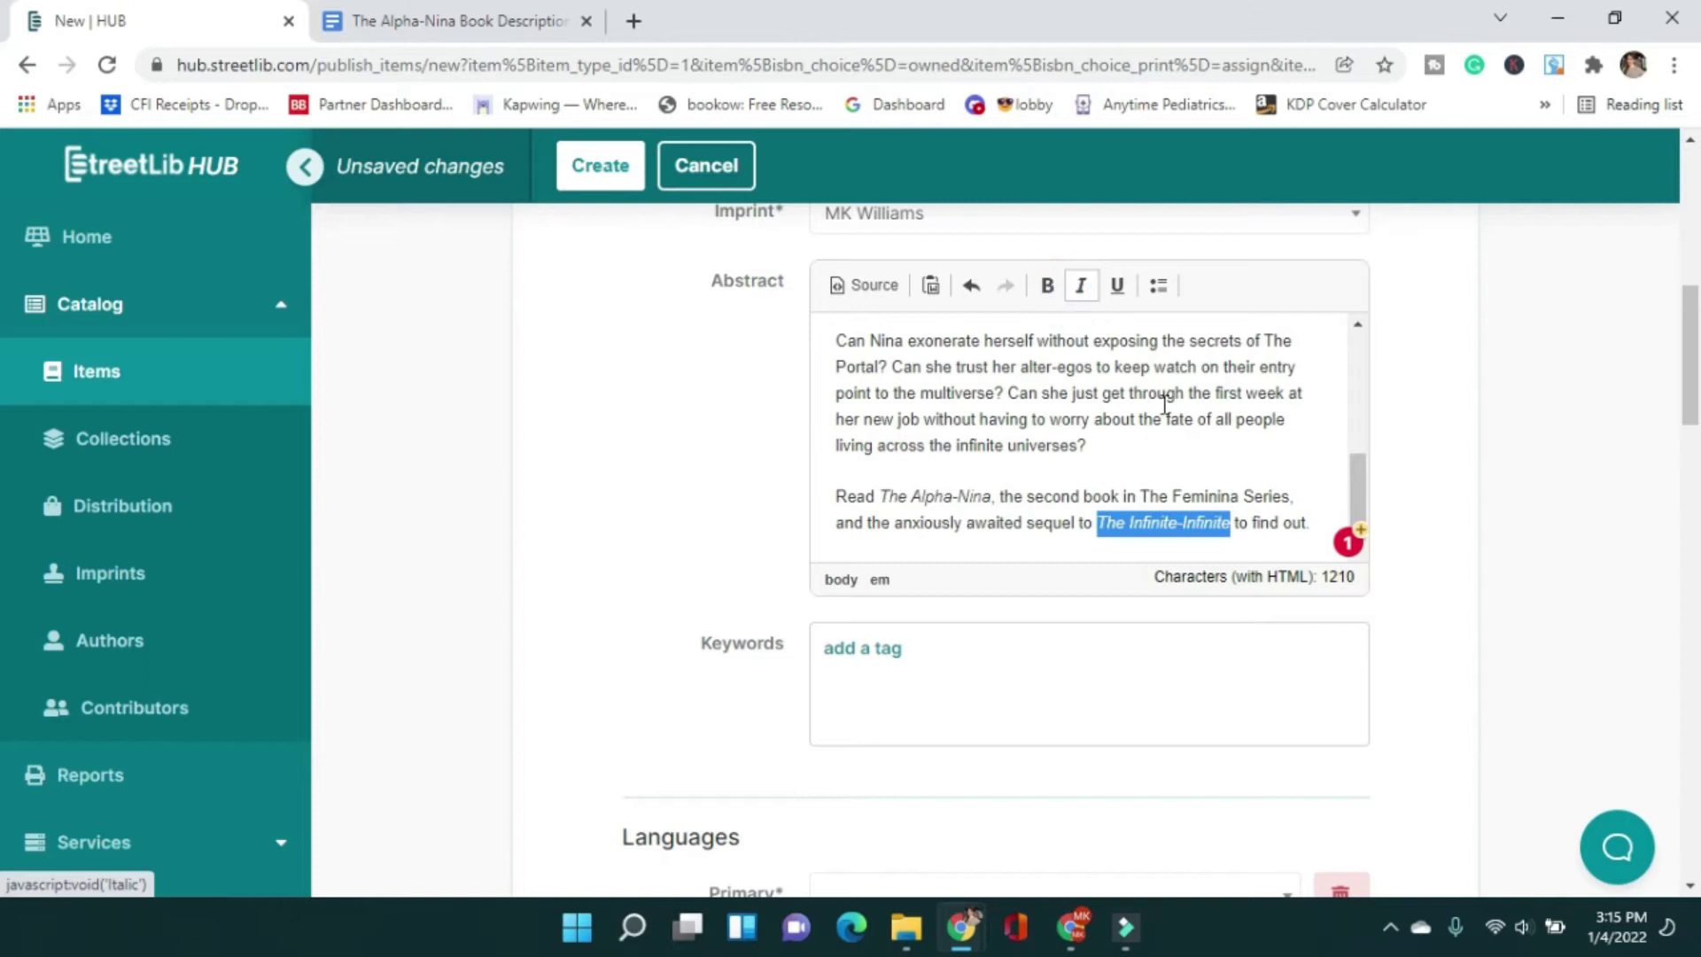
{"action": "scroll", "coordinate": [1025, 464], "scroll_direction": "up", "scroll_amount": 1}
{"action": "scroll", "coordinate": [1131, 464], "scroll_direction": "down", "scroll_amount": 4}
{"action": "scroll", "coordinate": [682, 528], "scroll_direction": "up", "scroll_amount": 1}
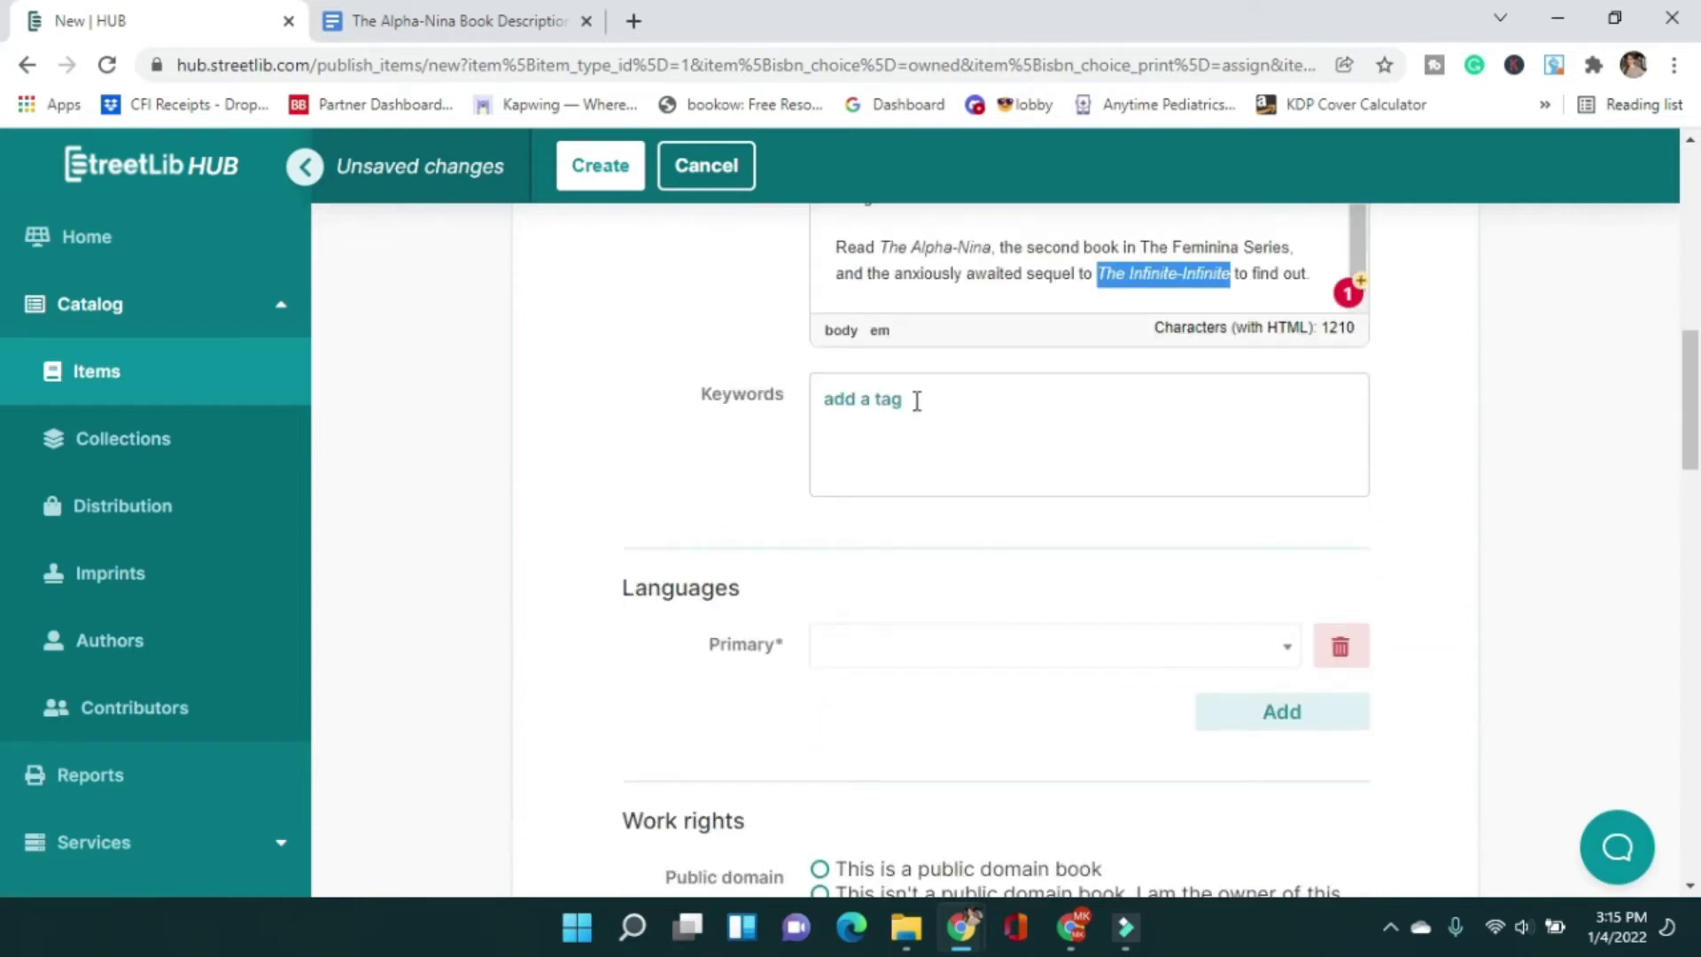
- Add the keywords "multiverse fiction", "alternate reality fiction", "quantum multiverse fiction" and "time travel saga" to the book
{"action": "left_click", "coordinate": [862, 403]}
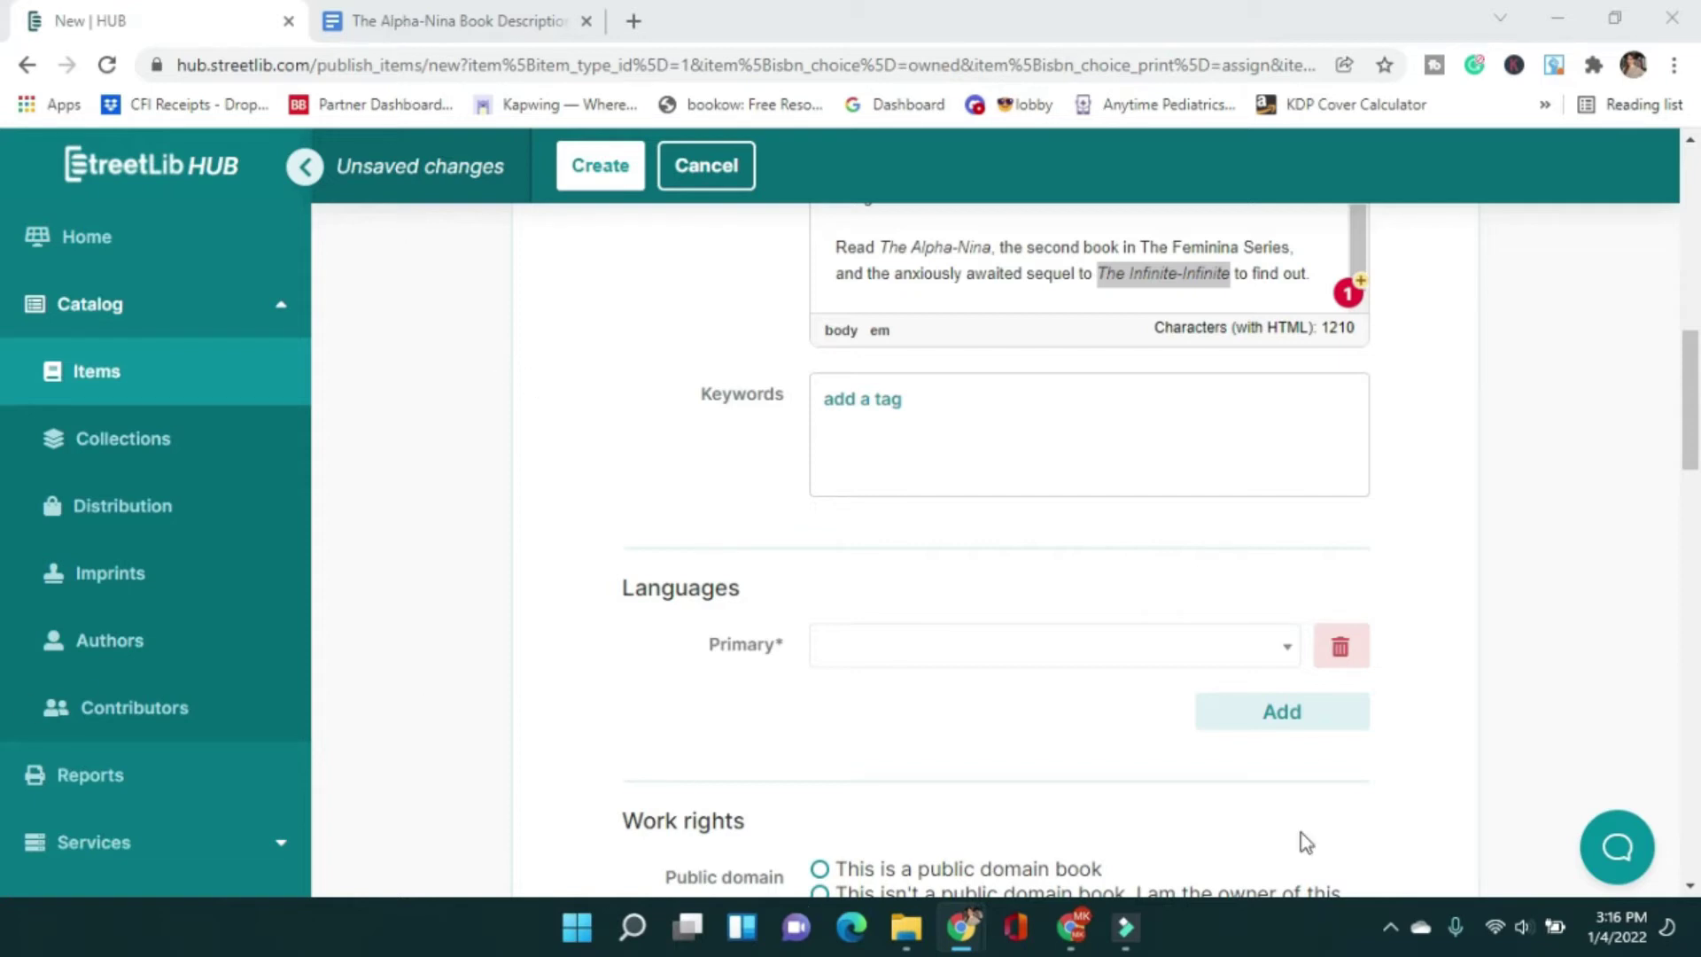
{"action": "left_click", "coordinate": [1056, 489]}
{"action": "type", "text": "multiverse fiction"}
{"action": "key", "text": "Return"}
{"action": "type", "text": "alternate re"}
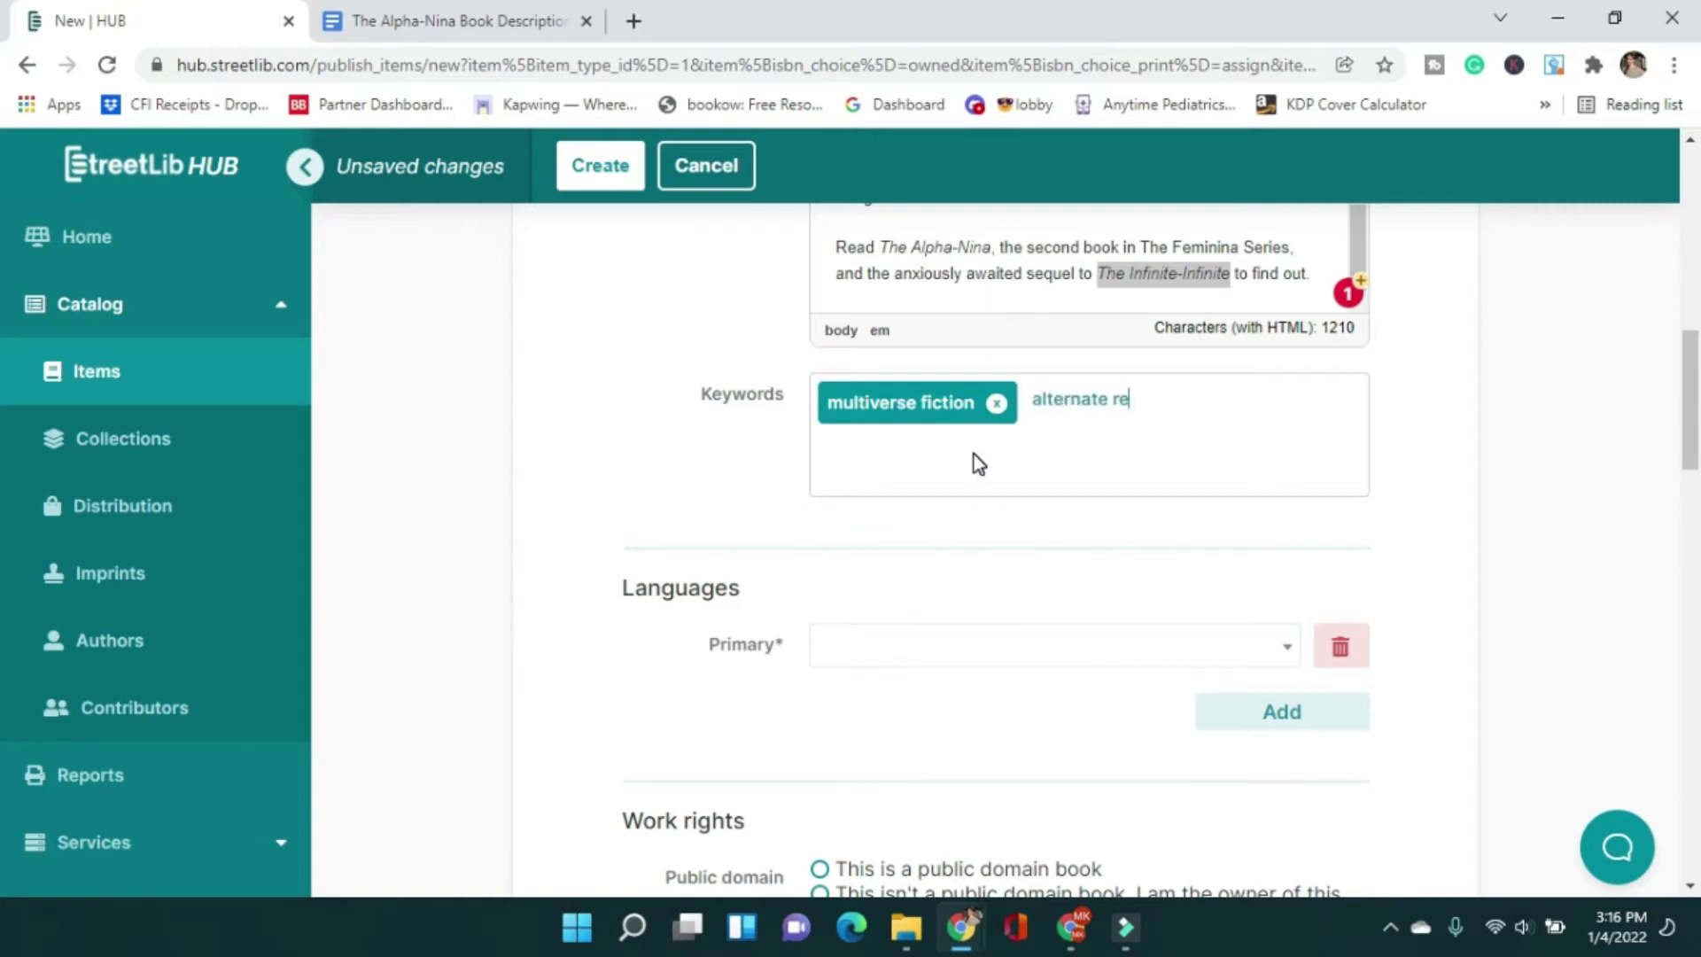
{"action": "type", "text": "ality fiction"}
{"action": "key", "text": "Return"}
{"action": "type", "text": "quantum multiverse fiction"}
{"action": "key", "text": "Return"}
{"action": "type", "text": "time travel saga"}
{"action": "key", "text": "Return"}
- Add the keywords "alternate history time travel fiction", "parallel universe fiction", "science fiction parallel universe" and "feminist science fiction", and review the keyword list
{"action": "type", "text": "alternate history time travel fiction"}
{"action": "key", "text": "Return"}
{"action": "type", "text": "parallel universe fiction"}
{"action": "key", "text": "Return"}
{"action": "type", "text": "science fiction parallel uni"}
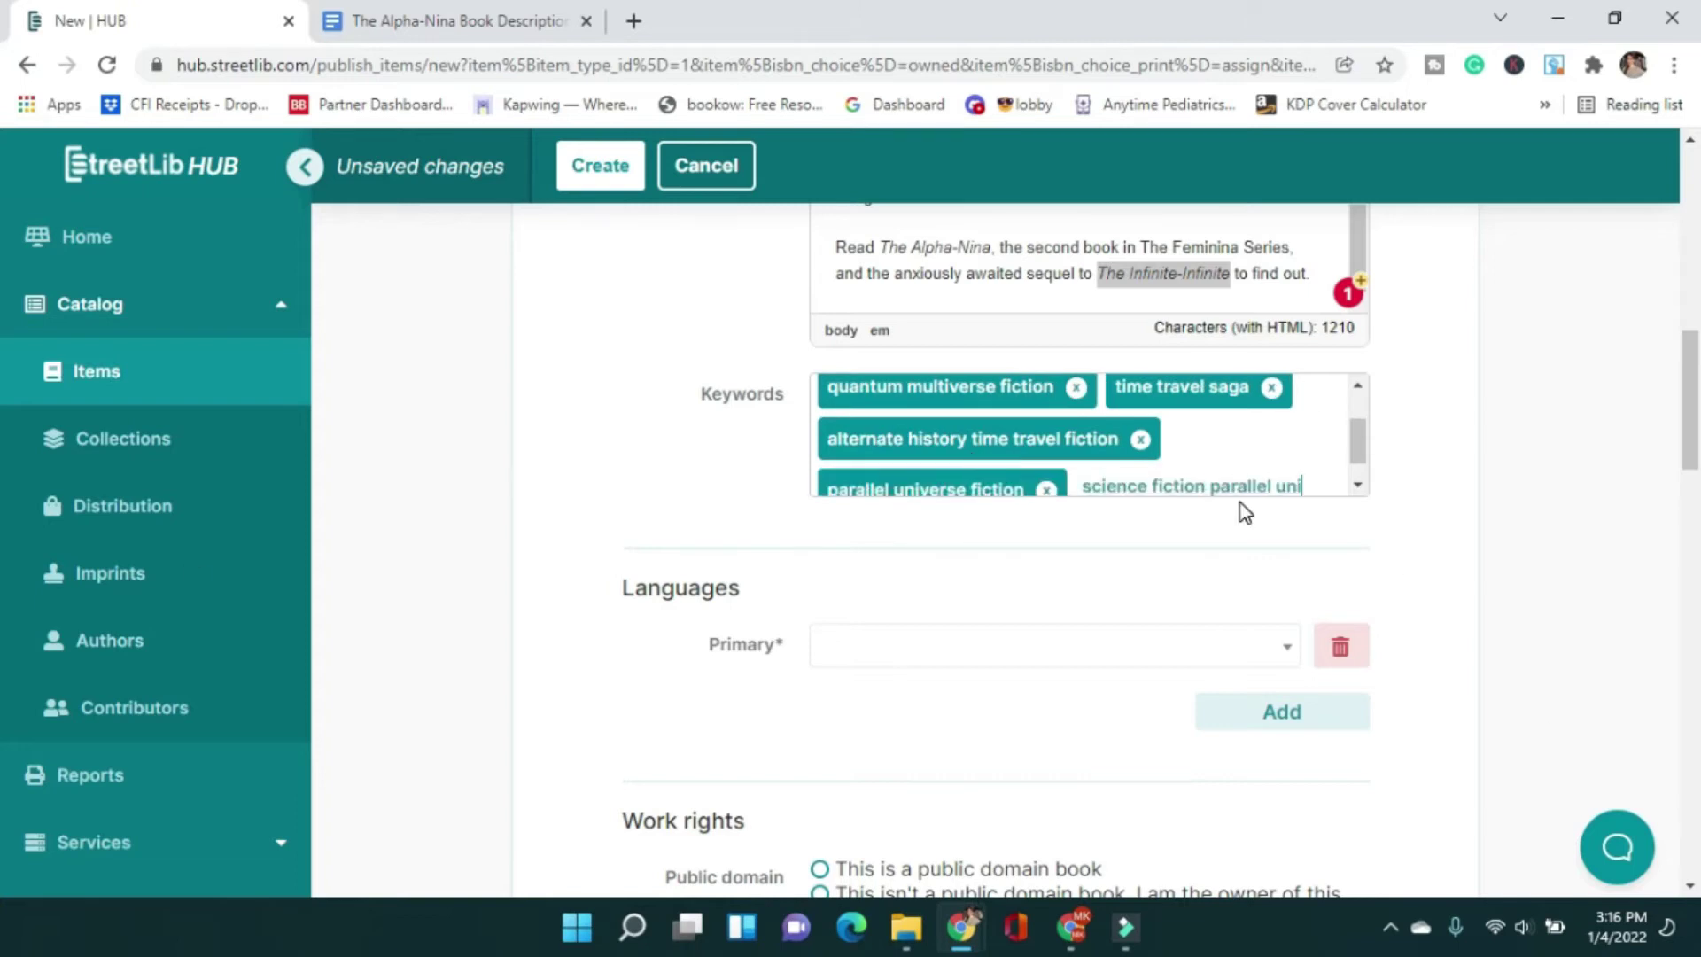
{"action": "type", "text": "verse"}
{"action": "key", "text": "Return"}
{"action": "type", "text": "feminist science fiction"}
{"action": "key", "text": "Return"}
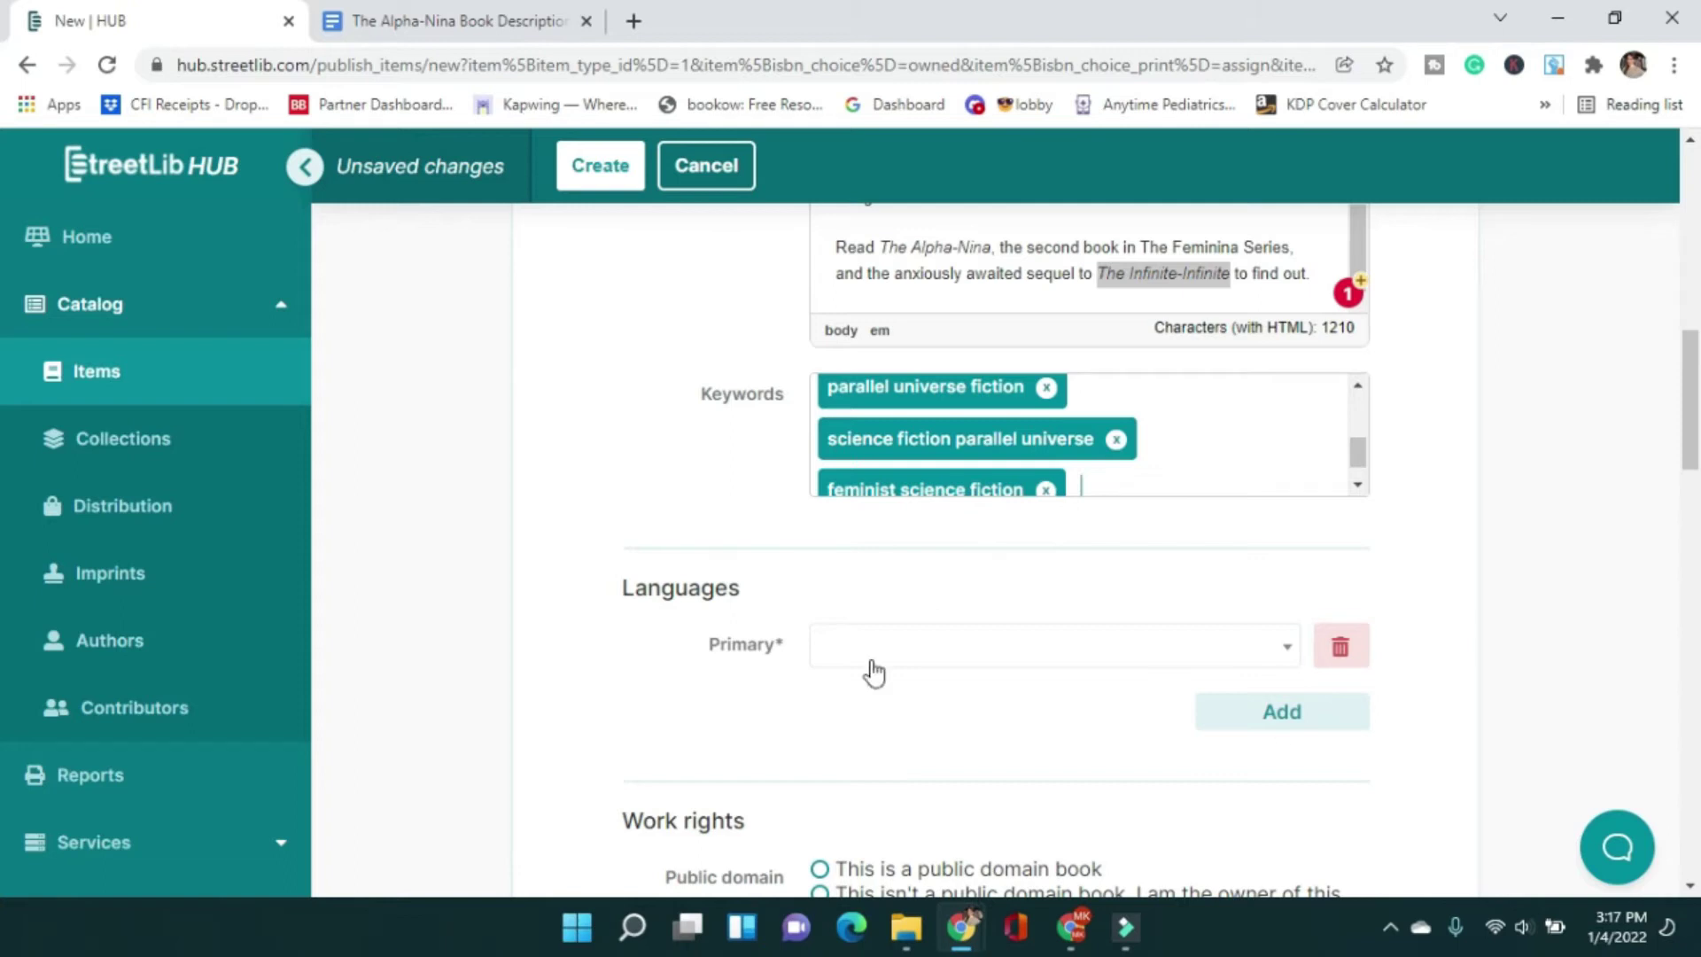
{"action": "scroll", "coordinate": [1025, 445], "scroll_direction": "up", "scroll_amount": 4}
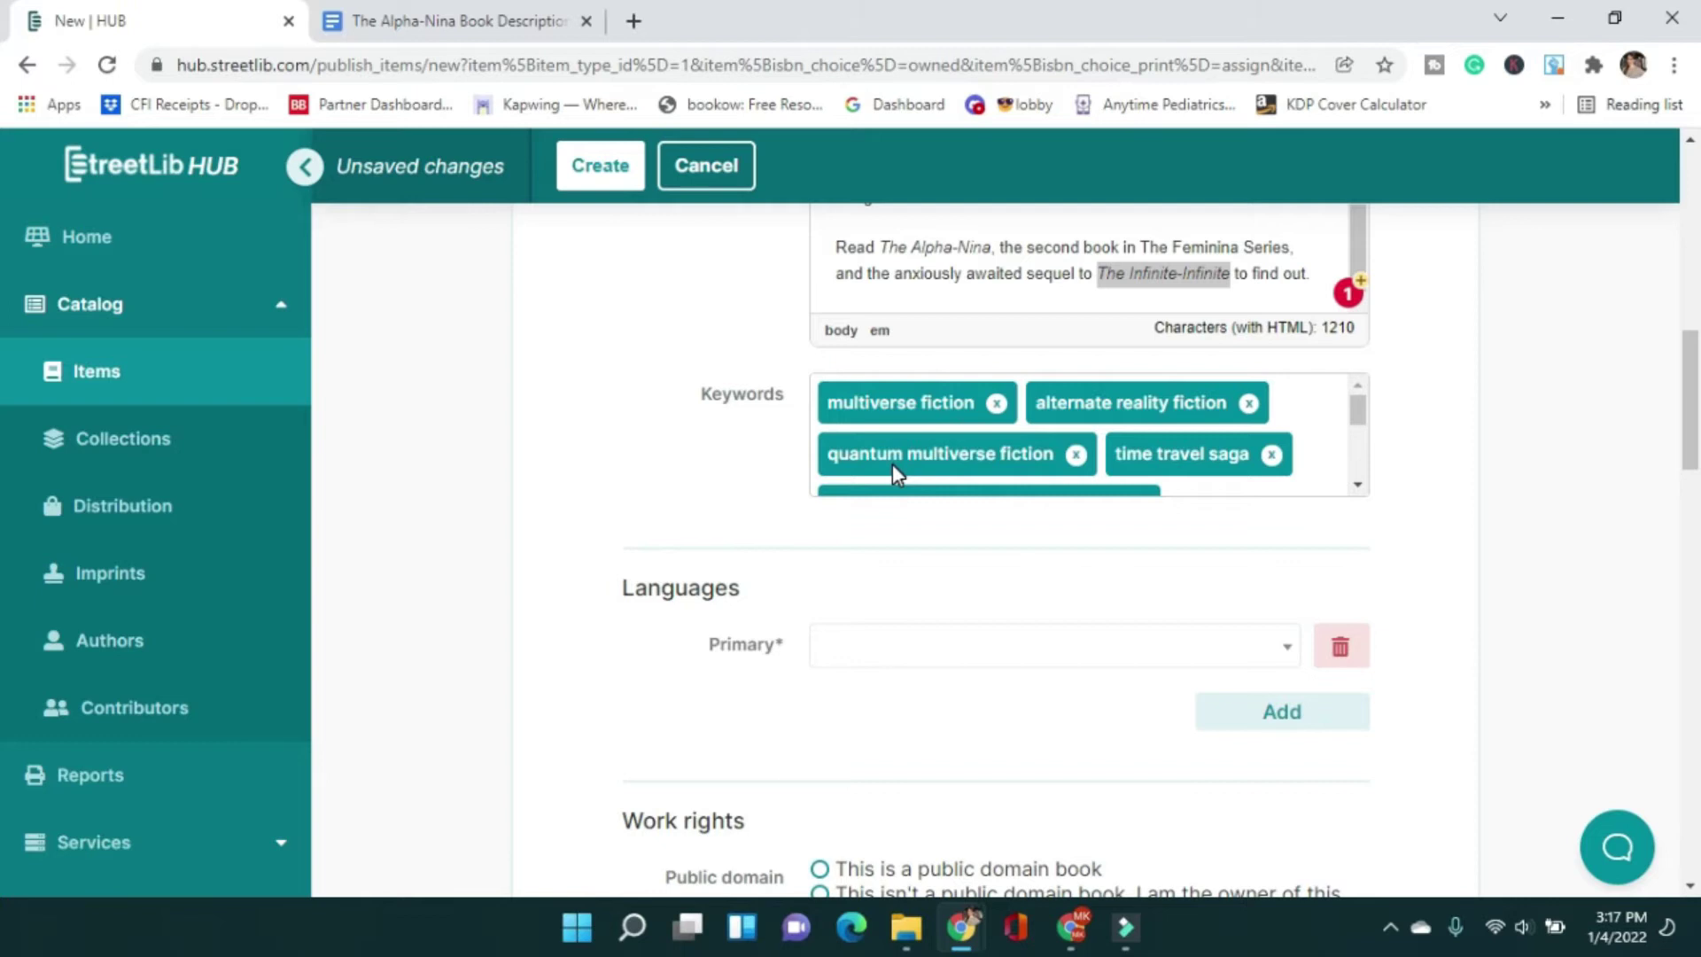
{"action": "scroll", "coordinate": [891, 464], "scroll_direction": "down", "scroll_amount": 4}
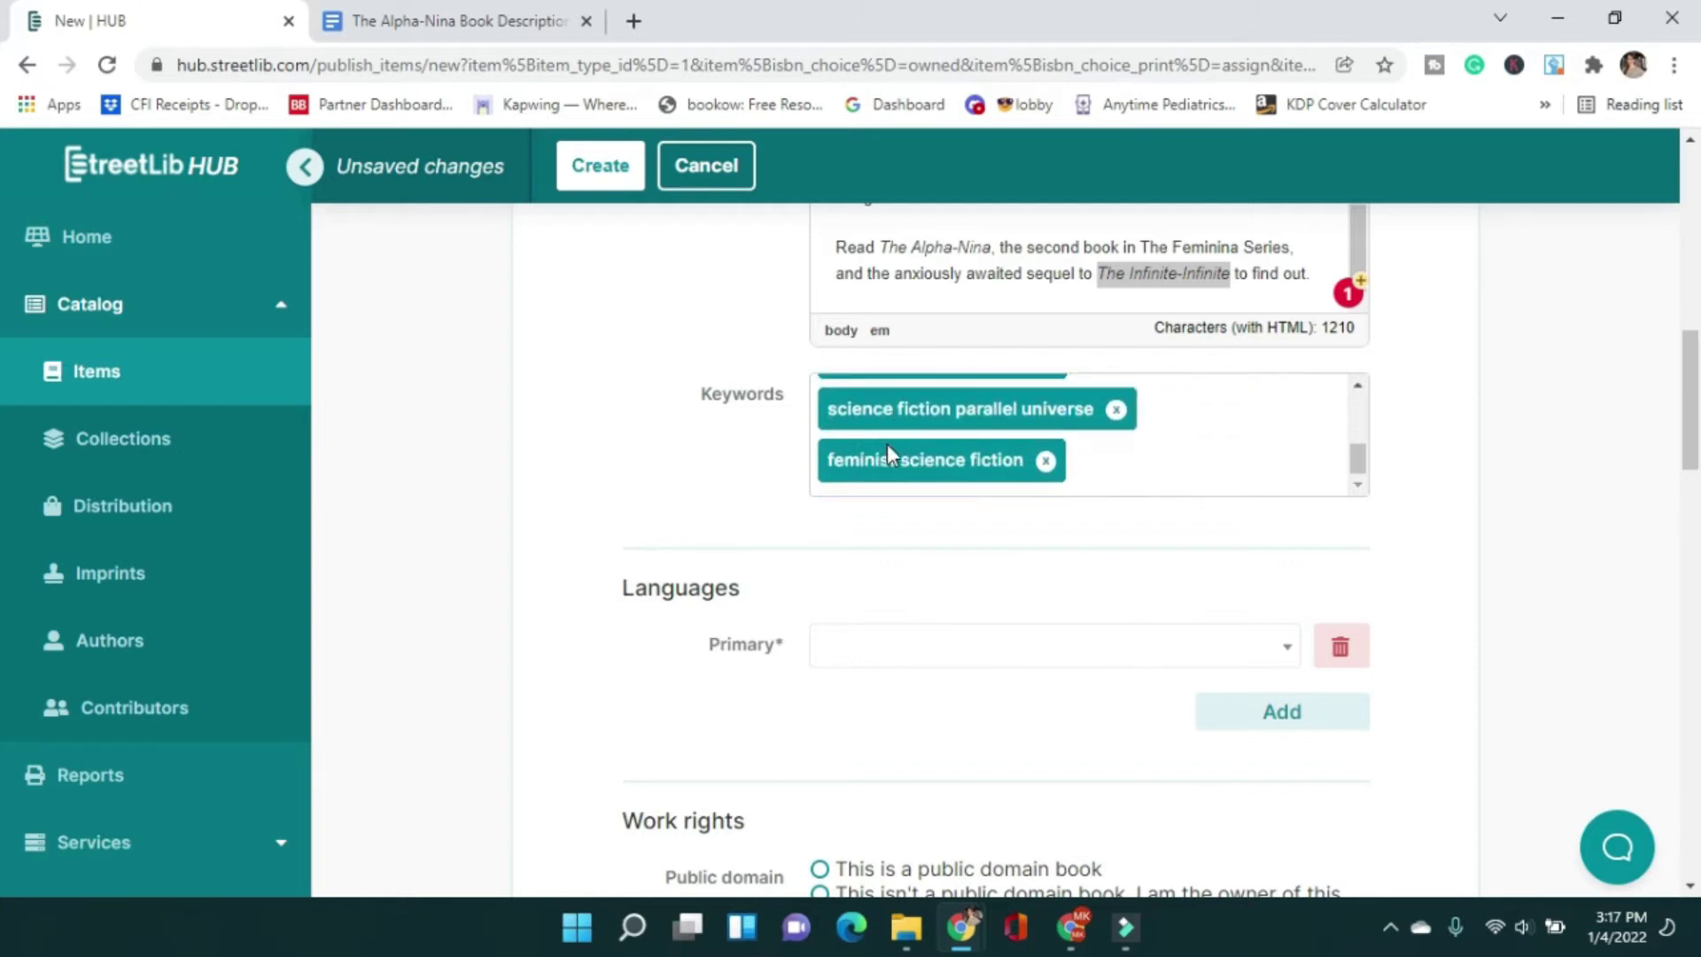
- Set the book's primary language to ENG - English
{"action": "scroll", "coordinate": [841, 446], "scroll_direction": "down", "scroll_amount": 1}
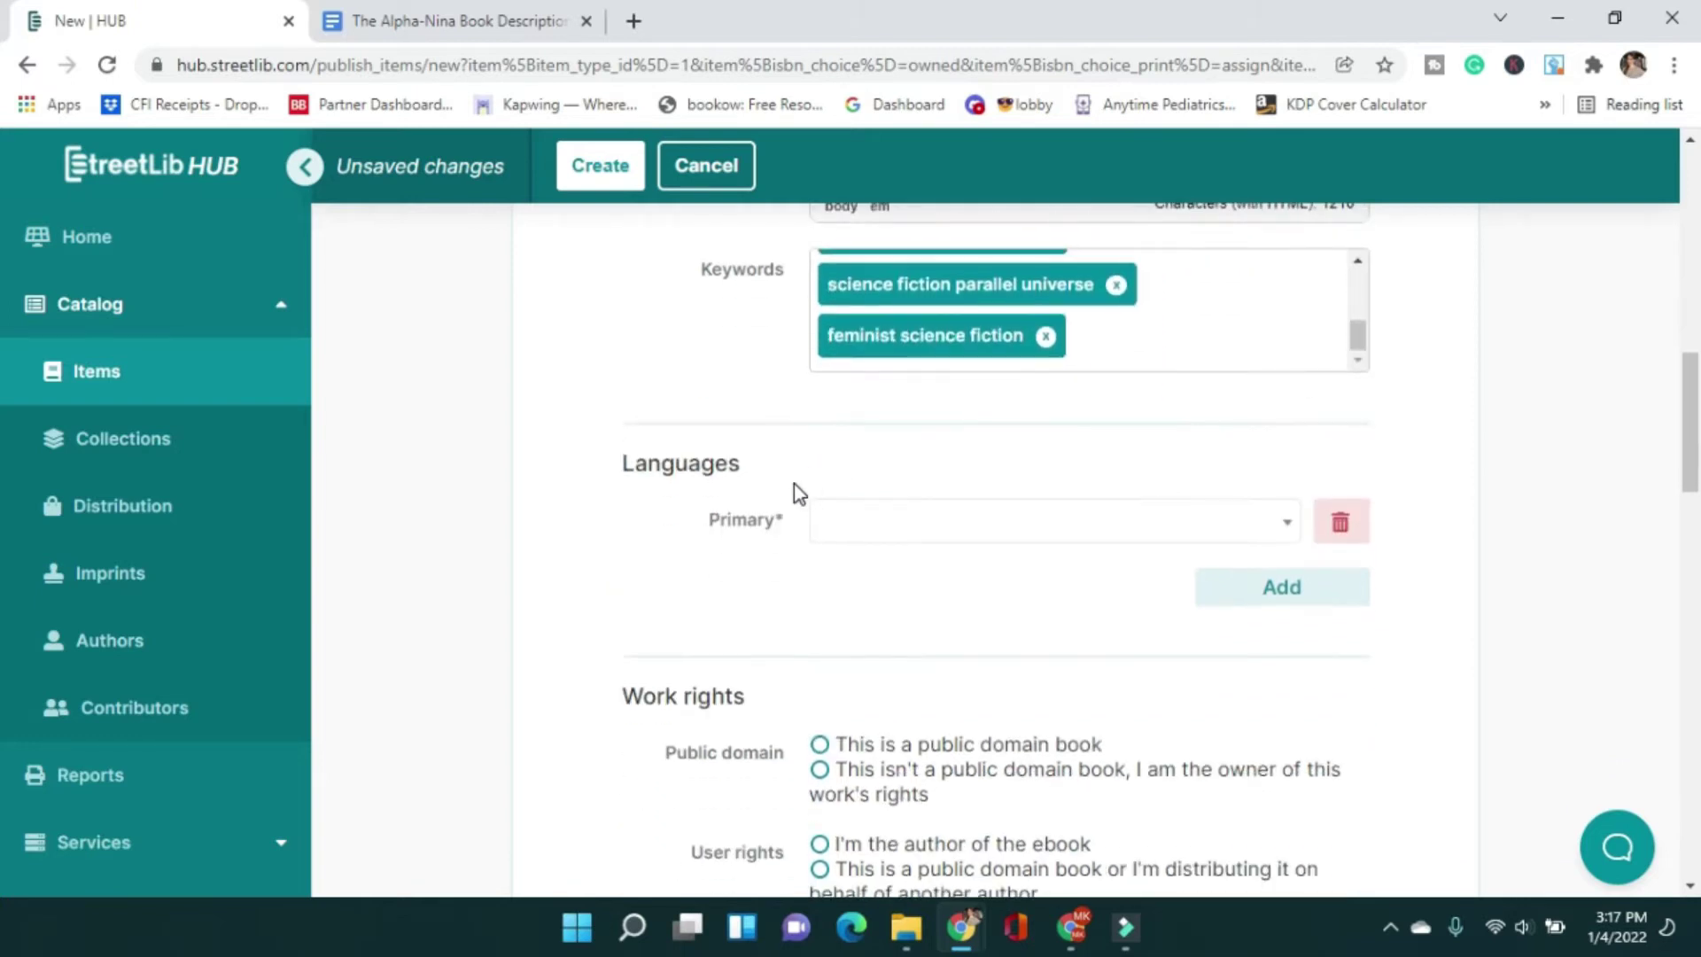
{"action": "left_click", "coordinate": [842, 522]}
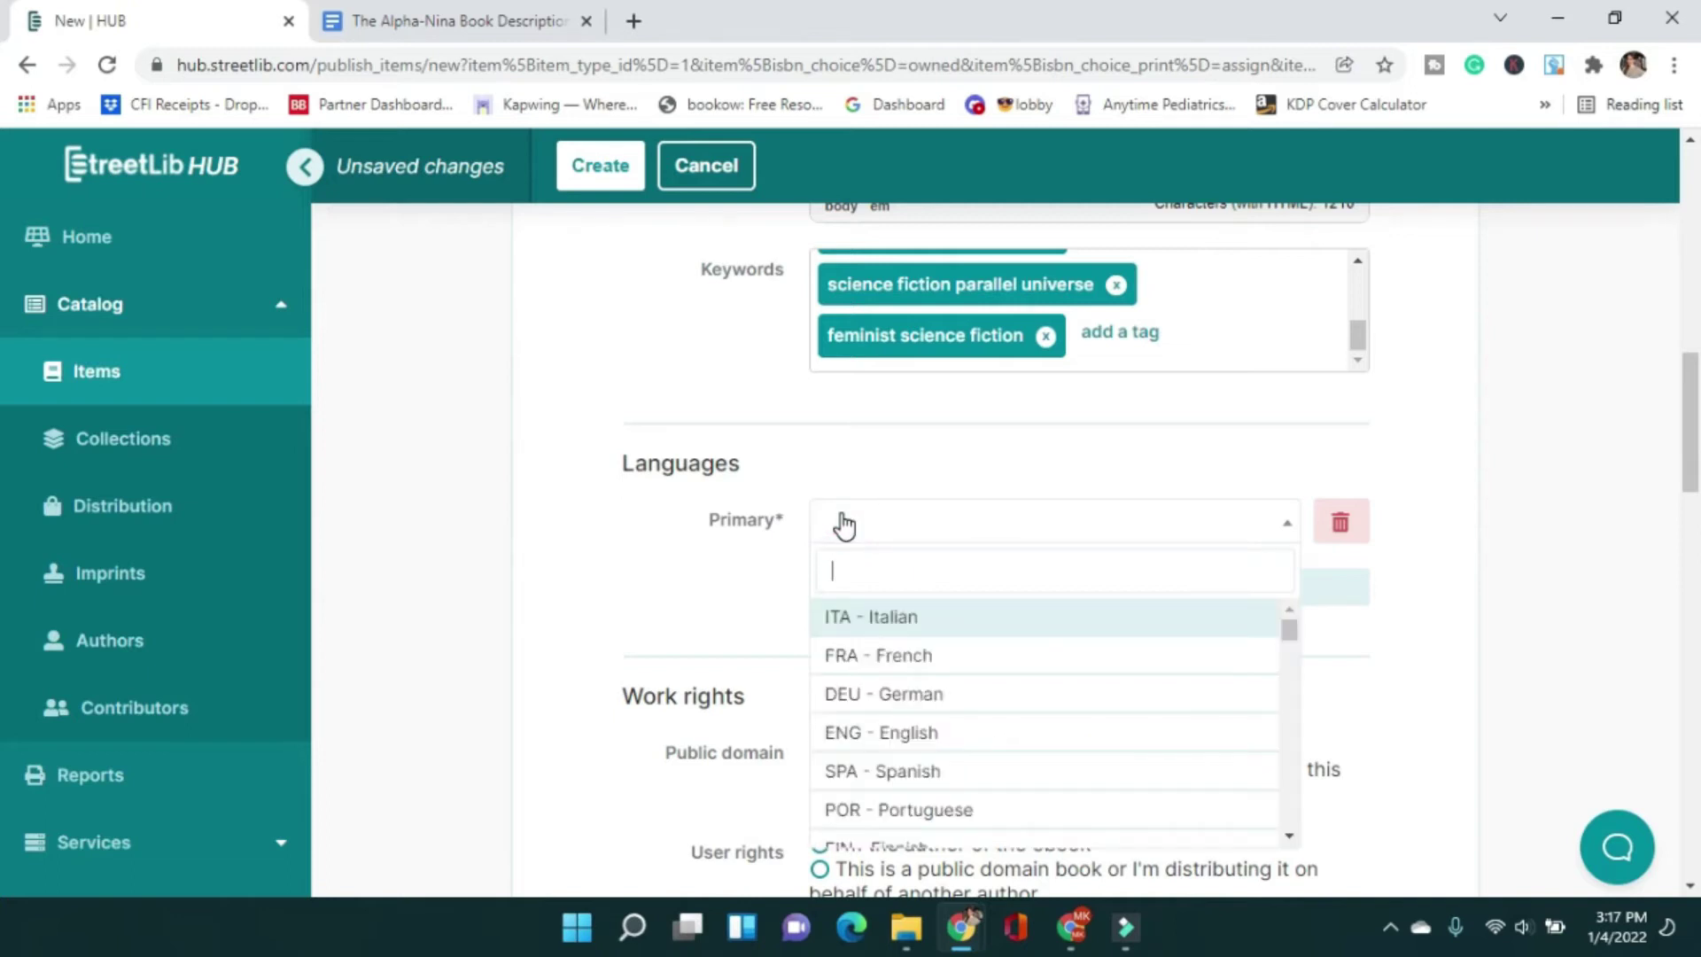
{"action": "left_click", "coordinate": [892, 734]}
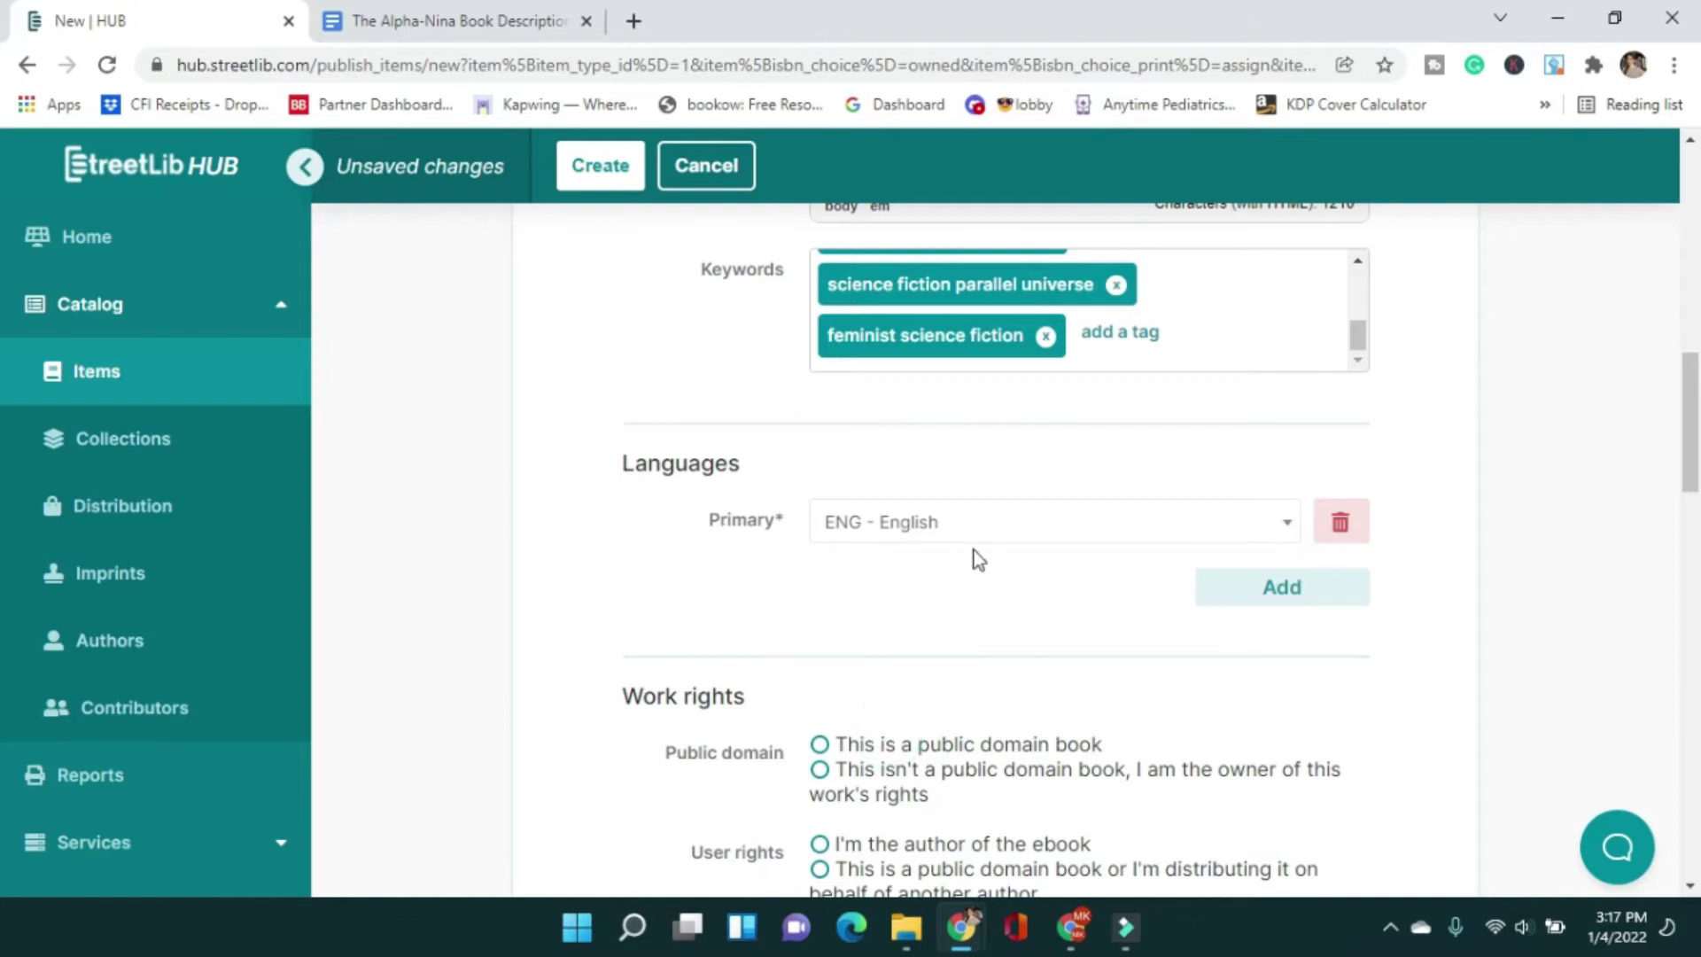
{"action": "left_click", "coordinate": [990, 512]}
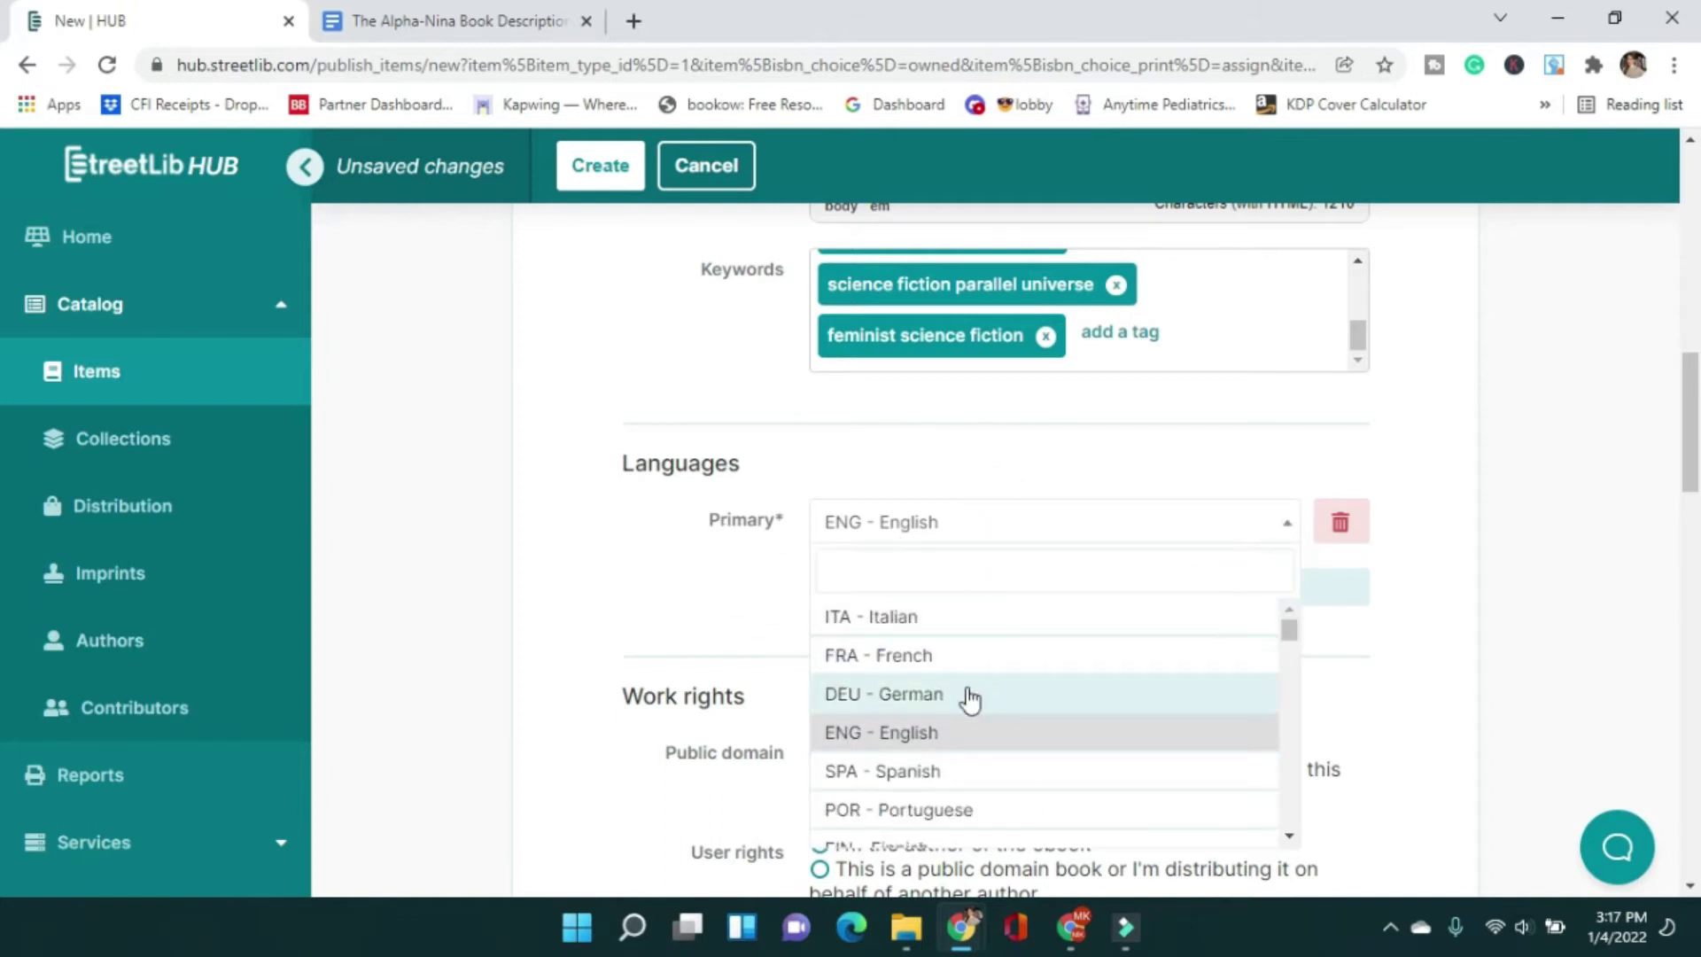
{"action": "left_click", "coordinate": [959, 737]}
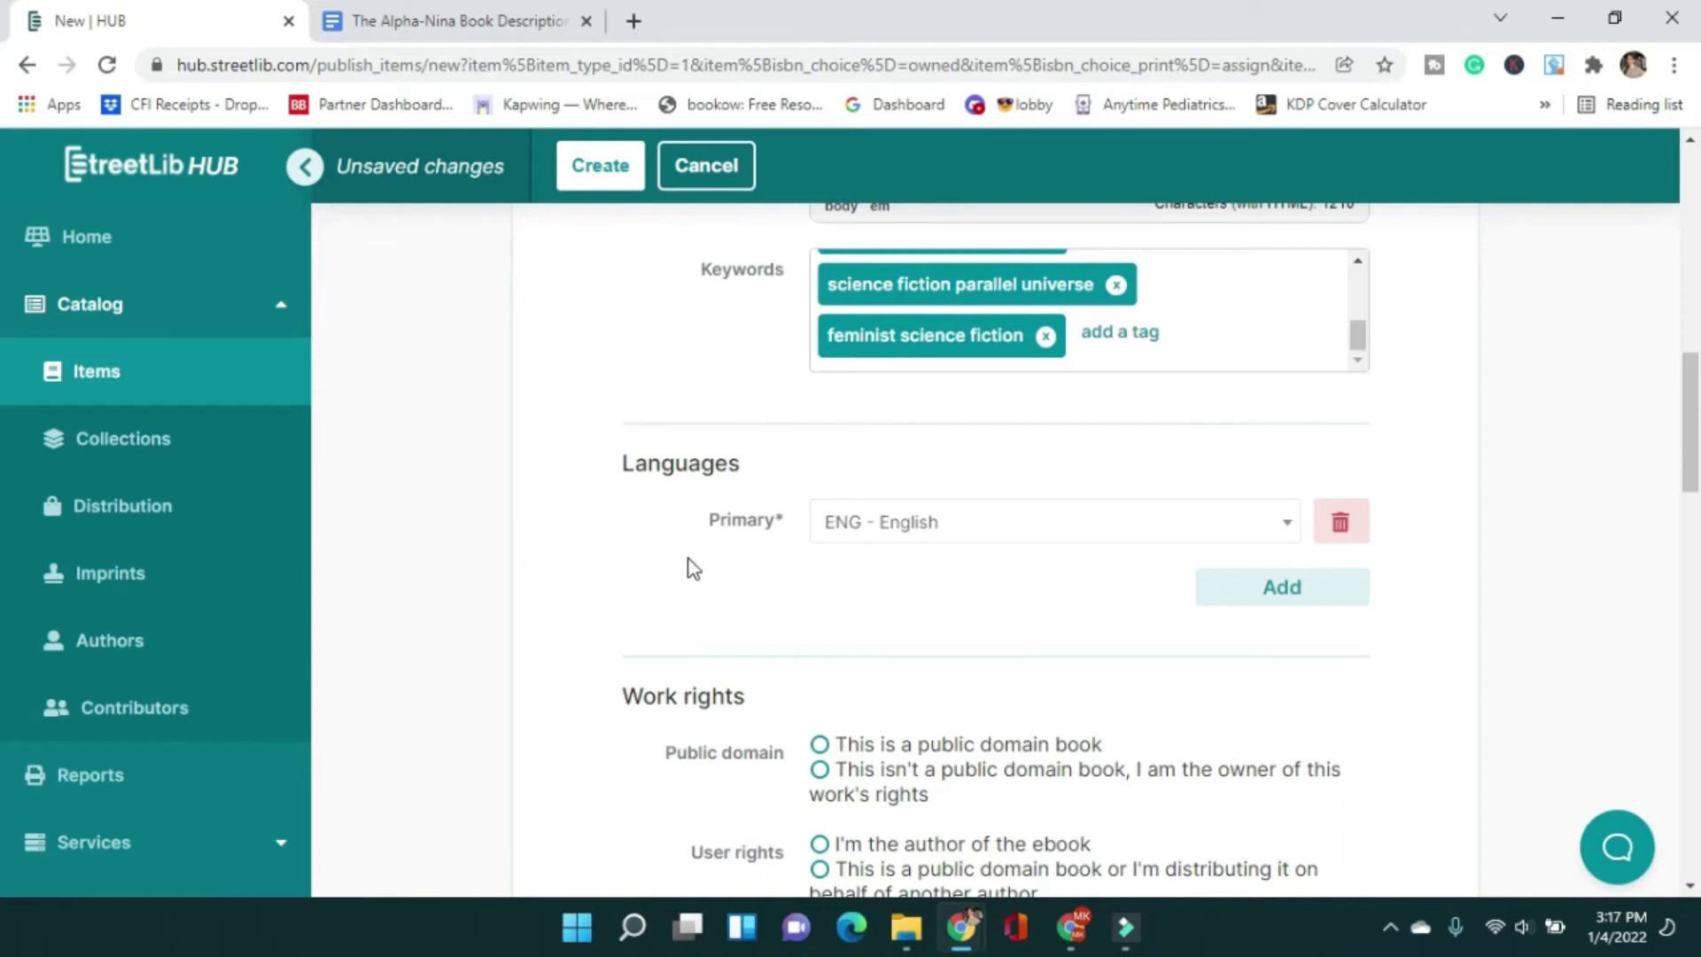
- Declare under Work rights that the book isn't public domain, you own its rights and you are the author of the ebook
{"action": "scroll", "coordinate": [699, 558], "scroll_direction": "down", "scroll_amount": 1}
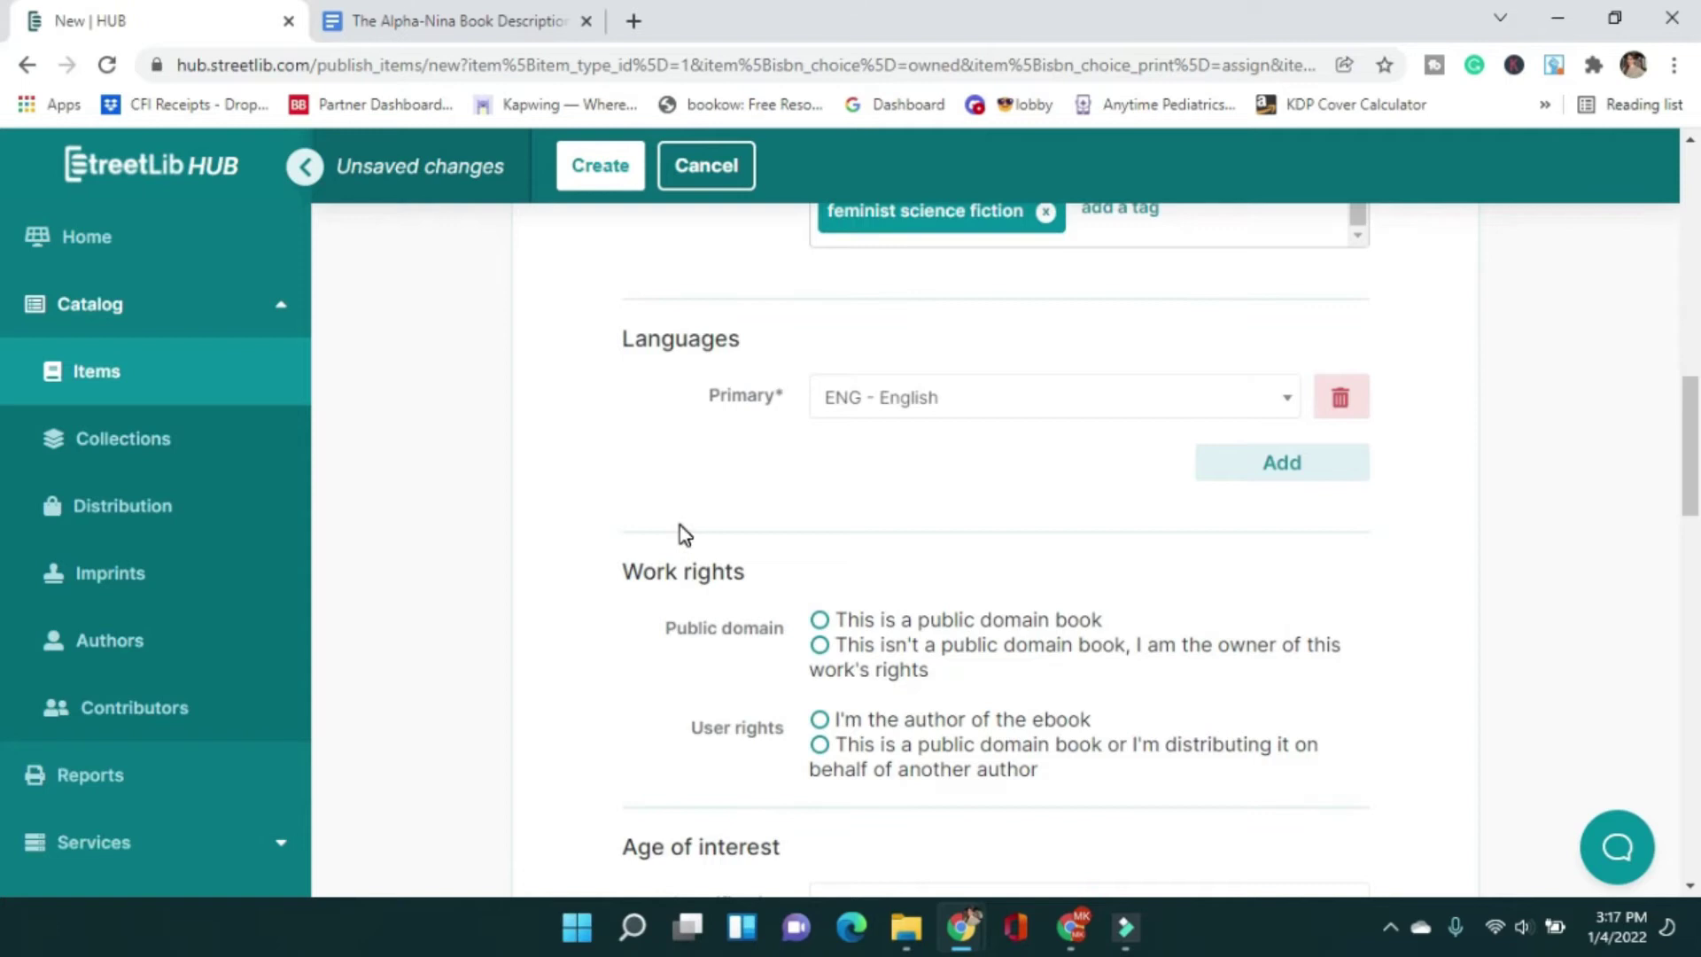
{"action": "left_click", "coordinate": [820, 645]}
{"action": "scroll", "coordinate": [670, 522], "scroll_direction": "down", "scroll_amount": 3}
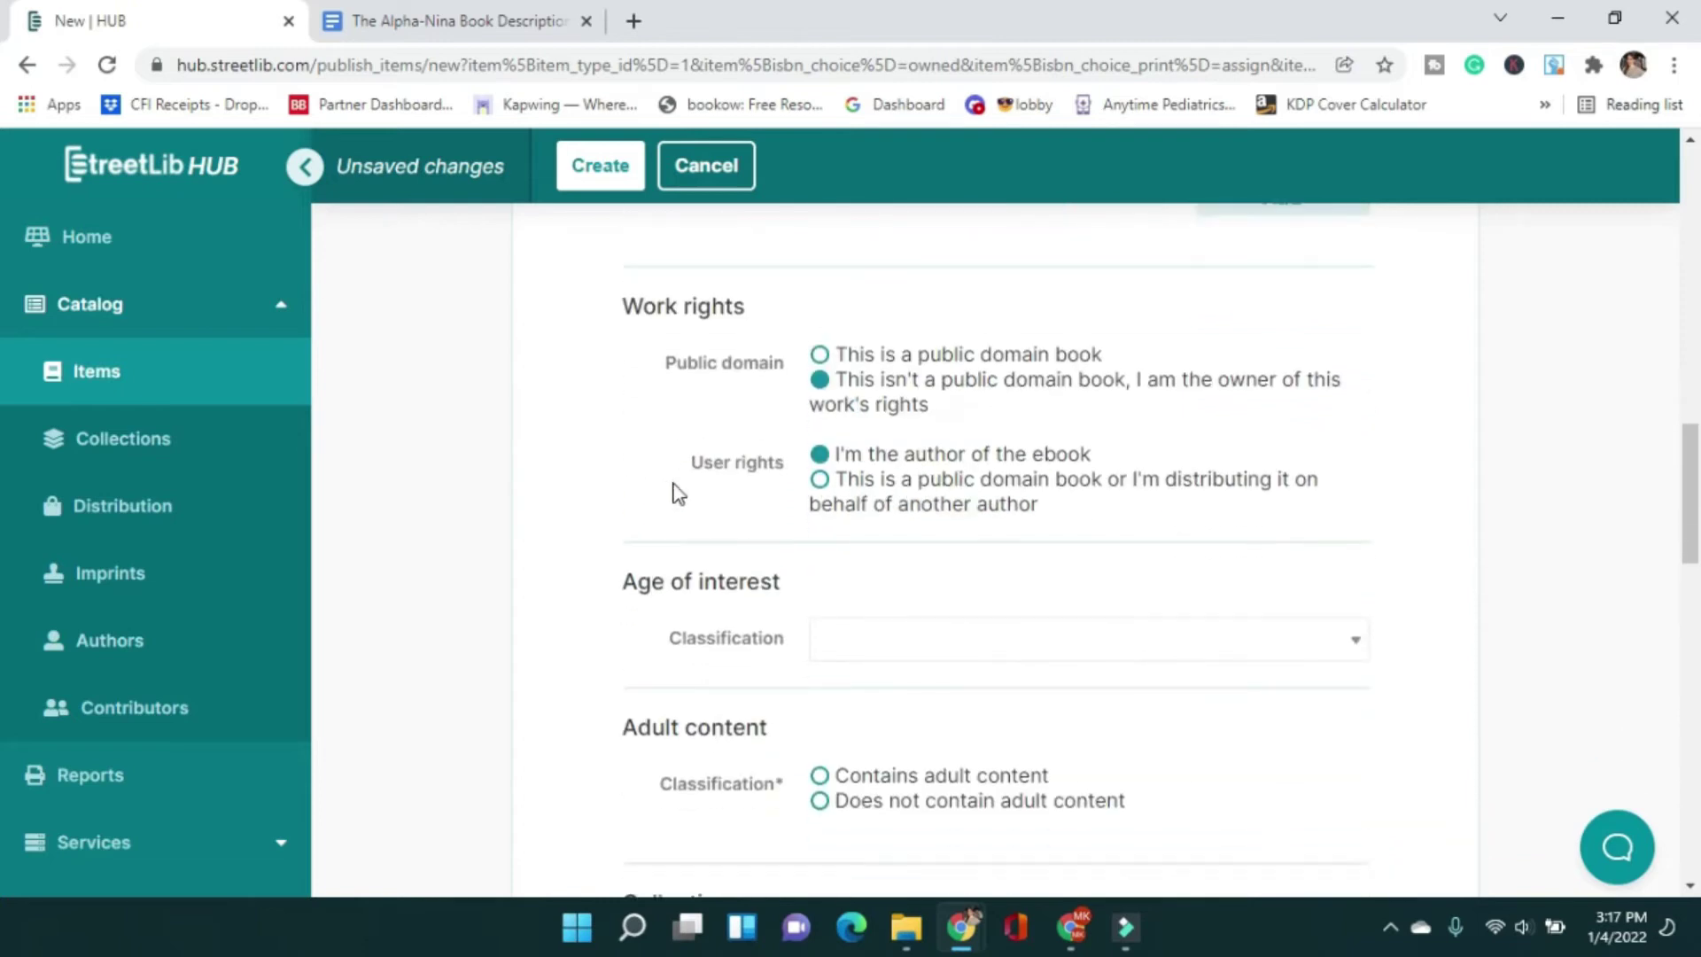
- Set the age of interest to Beyond 13 years and classify the book as not containing adult content
{"action": "left_click", "coordinate": [842, 549]}
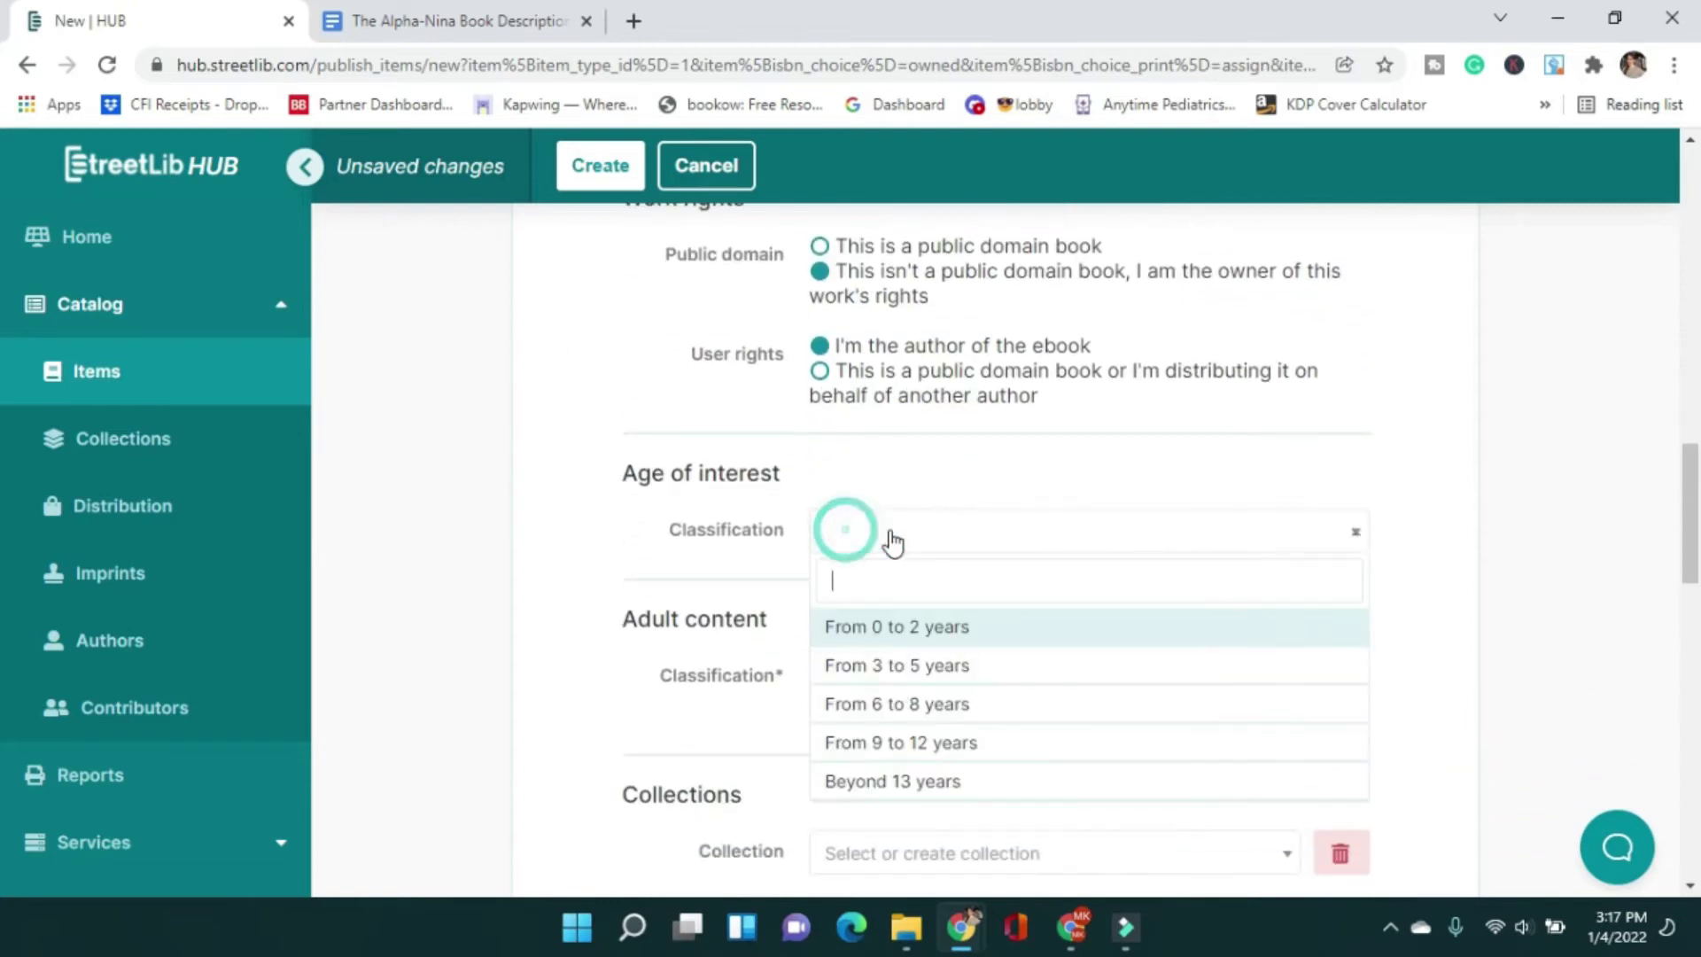
{"action": "left_click", "coordinate": [1008, 785]}
{"action": "left_click", "coordinate": [820, 693]}
- Create the collection "Feminina" for the book and set its volume order to 2
{"action": "scroll", "coordinate": [581, 444], "scroll_direction": "down", "scroll_amount": 1}
{"action": "scroll", "coordinate": [581, 454], "scroll_direction": "down", "scroll_amount": 3}
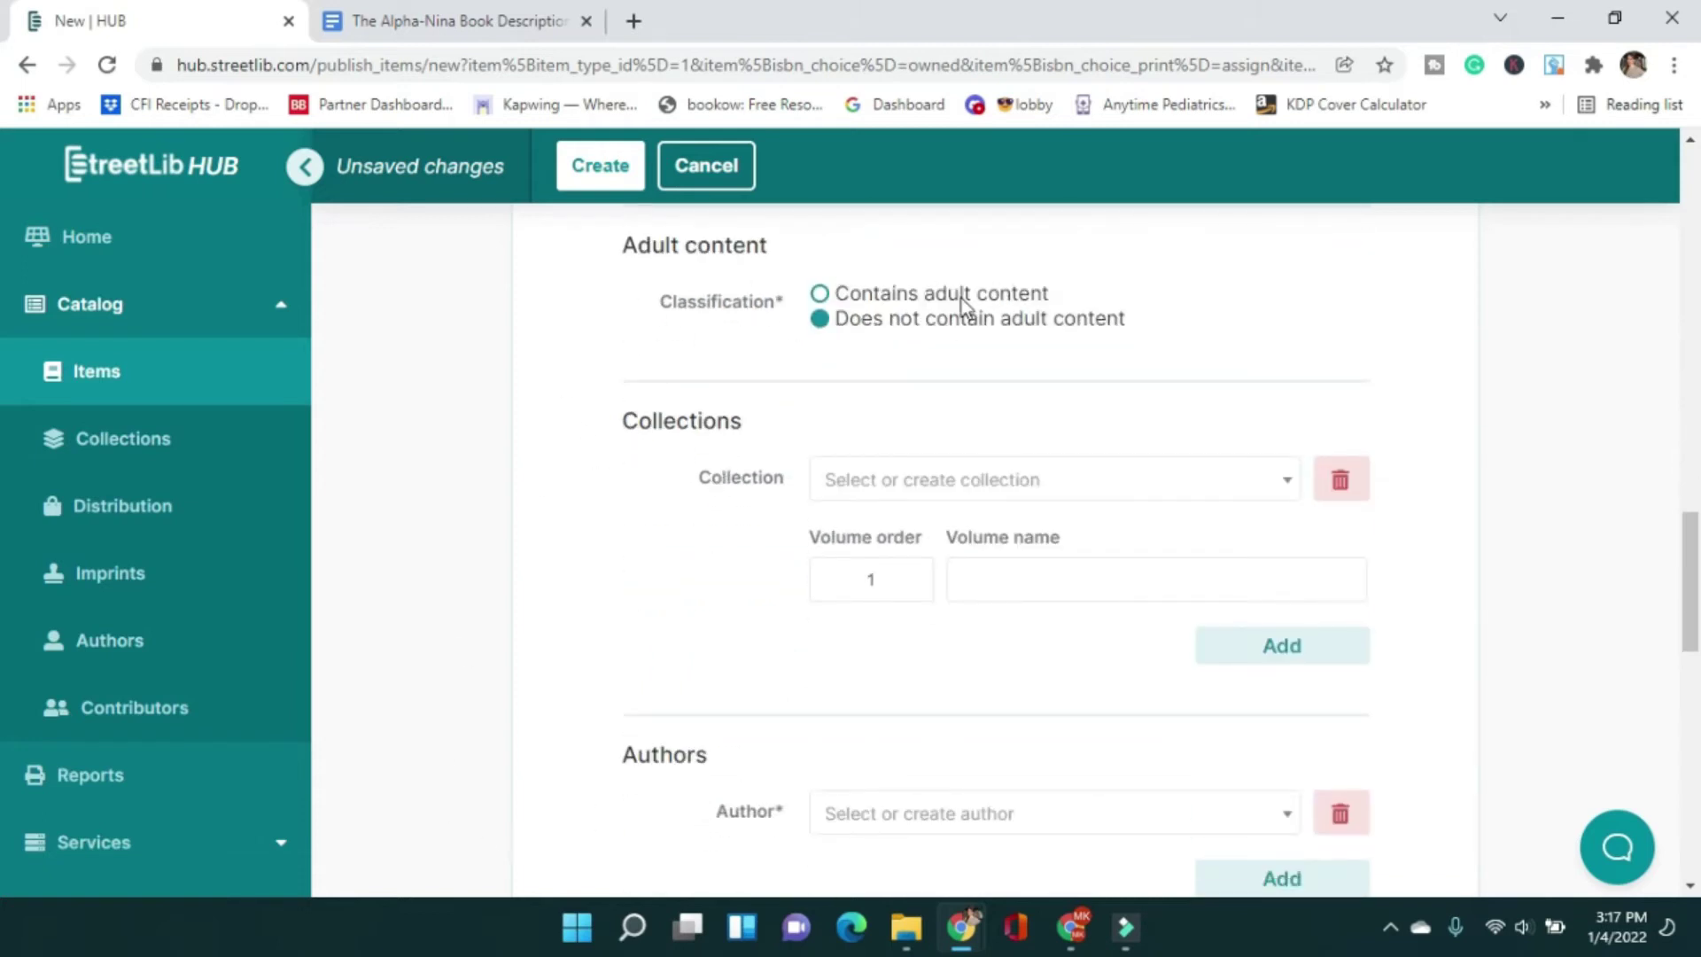
{"action": "left_click", "coordinate": [873, 481]}
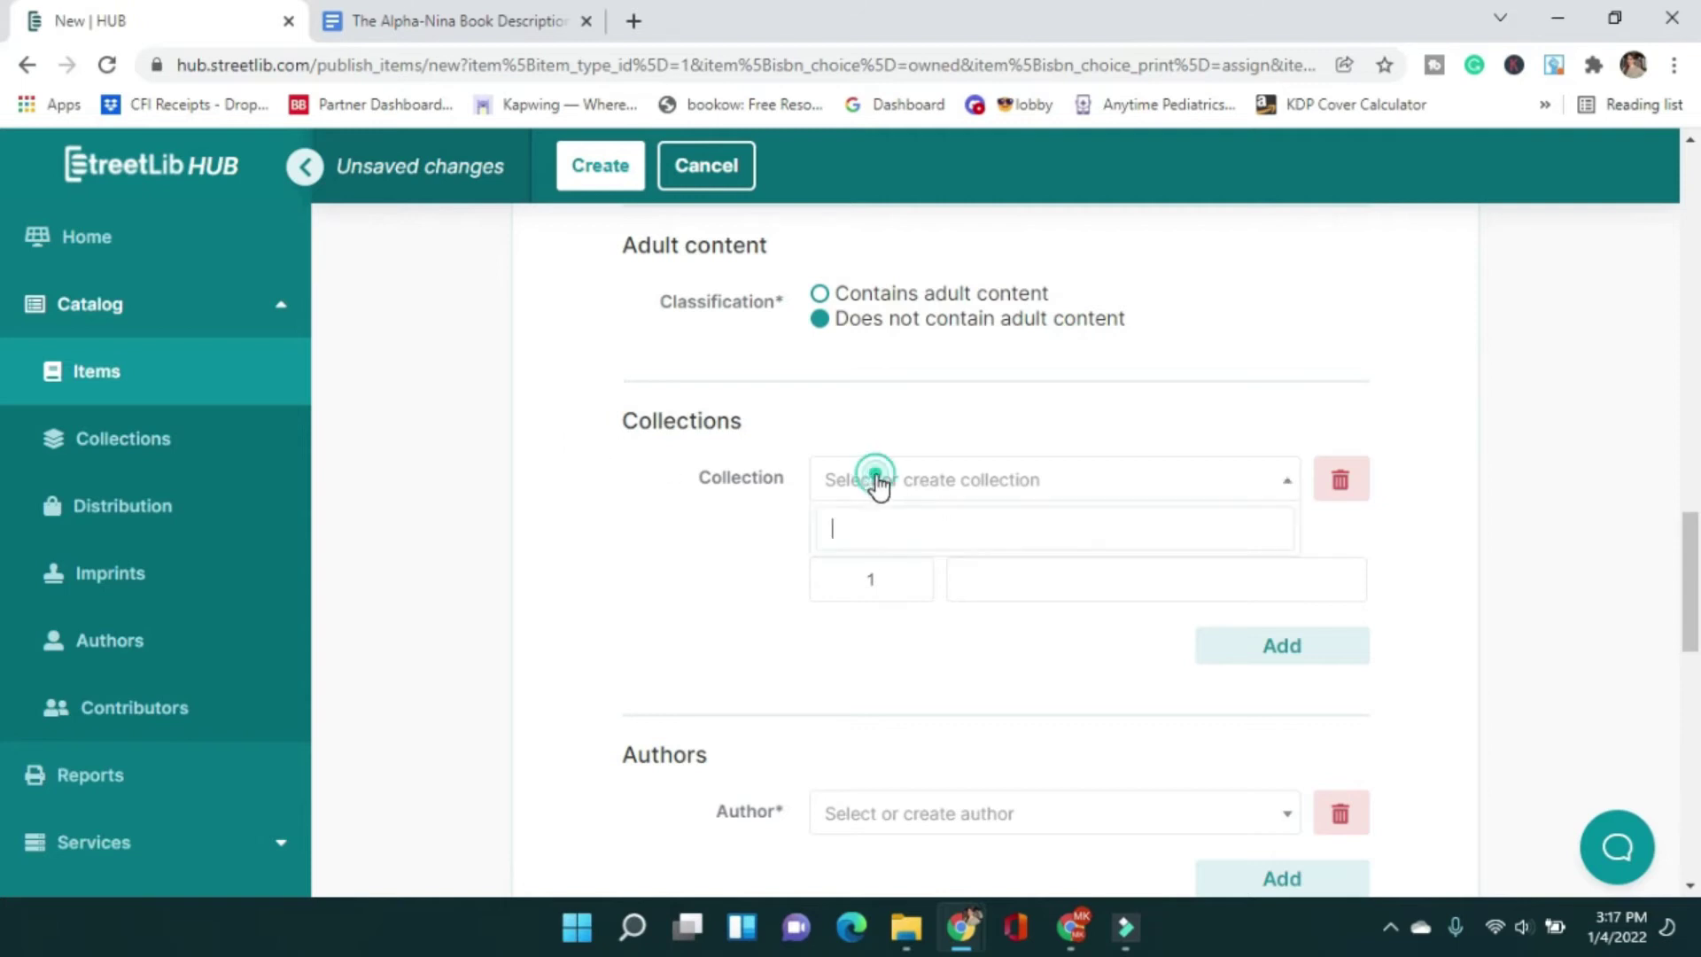
{"action": "type", "text": "Feminina"}
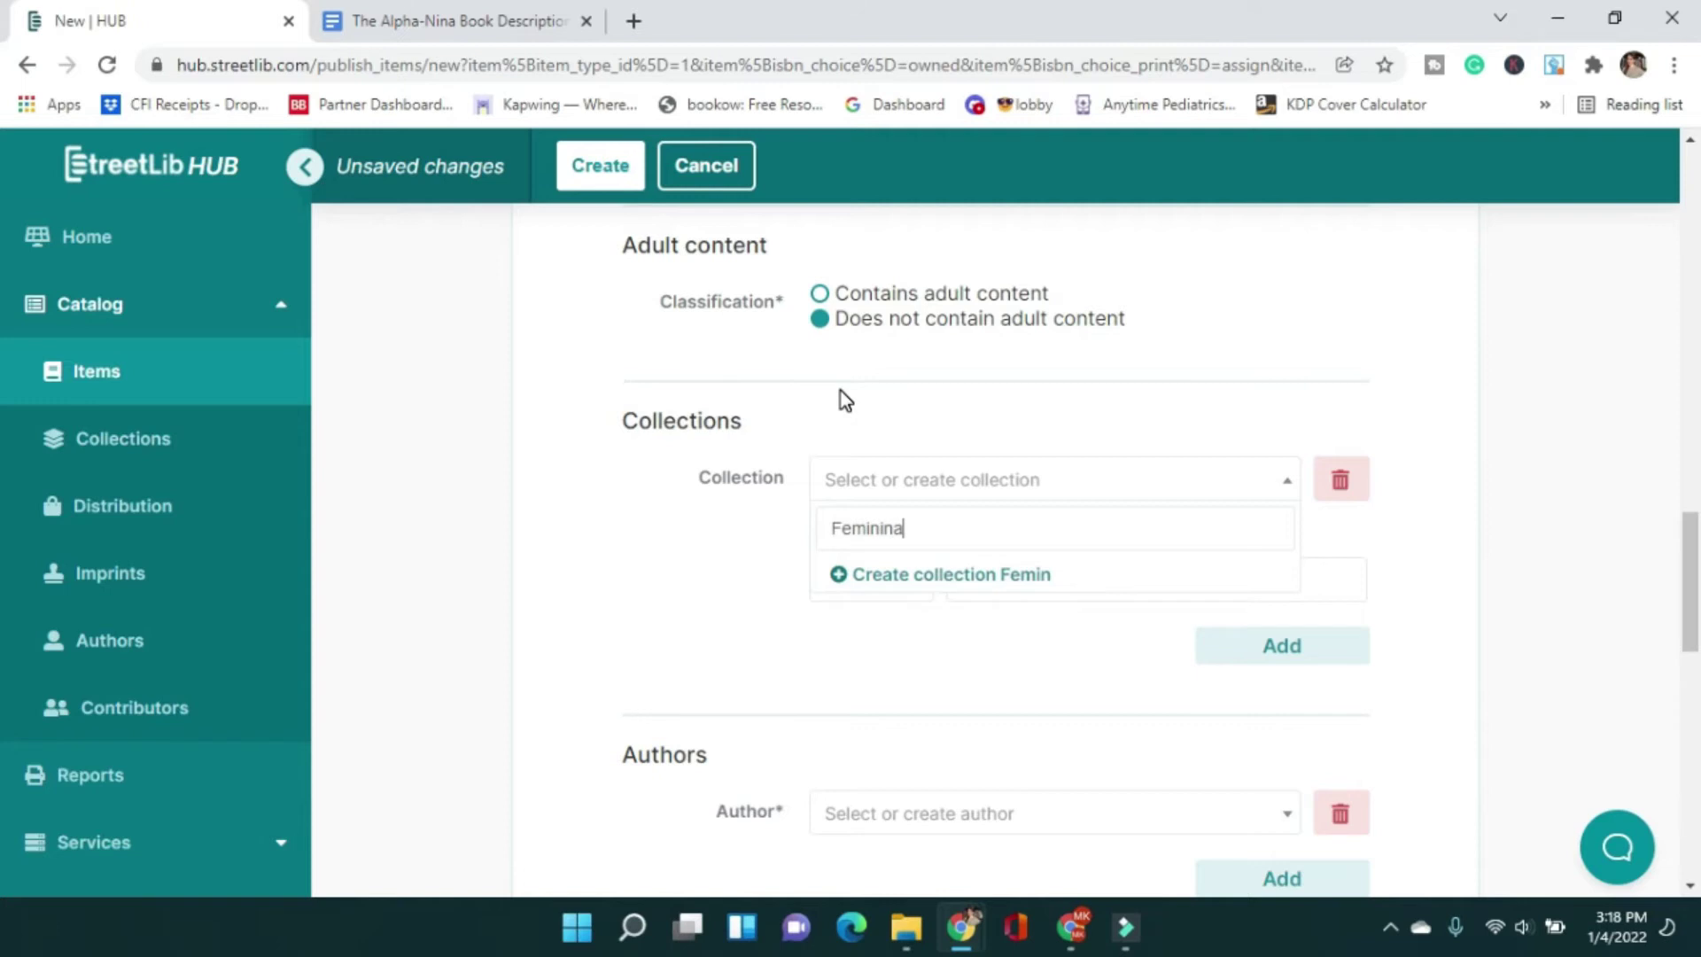
{"action": "left_click", "coordinate": [975, 576]}
{"action": "double_click", "coordinate": [894, 580]}
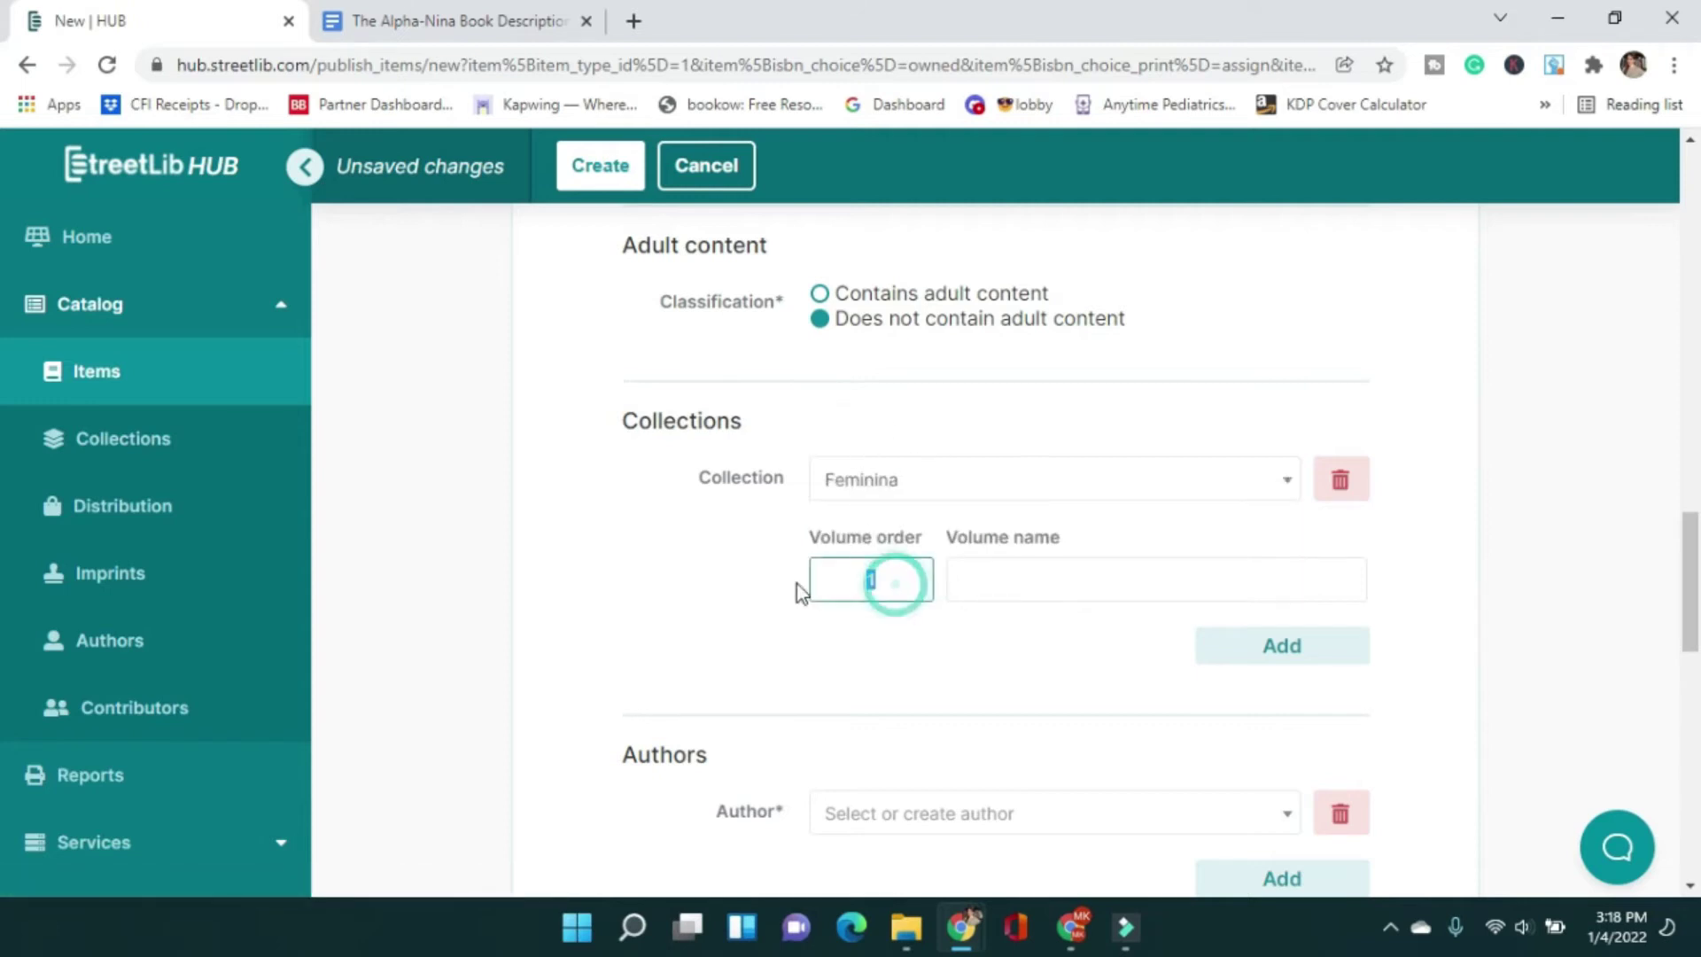
{"action": "type", "text": "2"}
{"action": "left_click", "coordinate": [976, 691]}
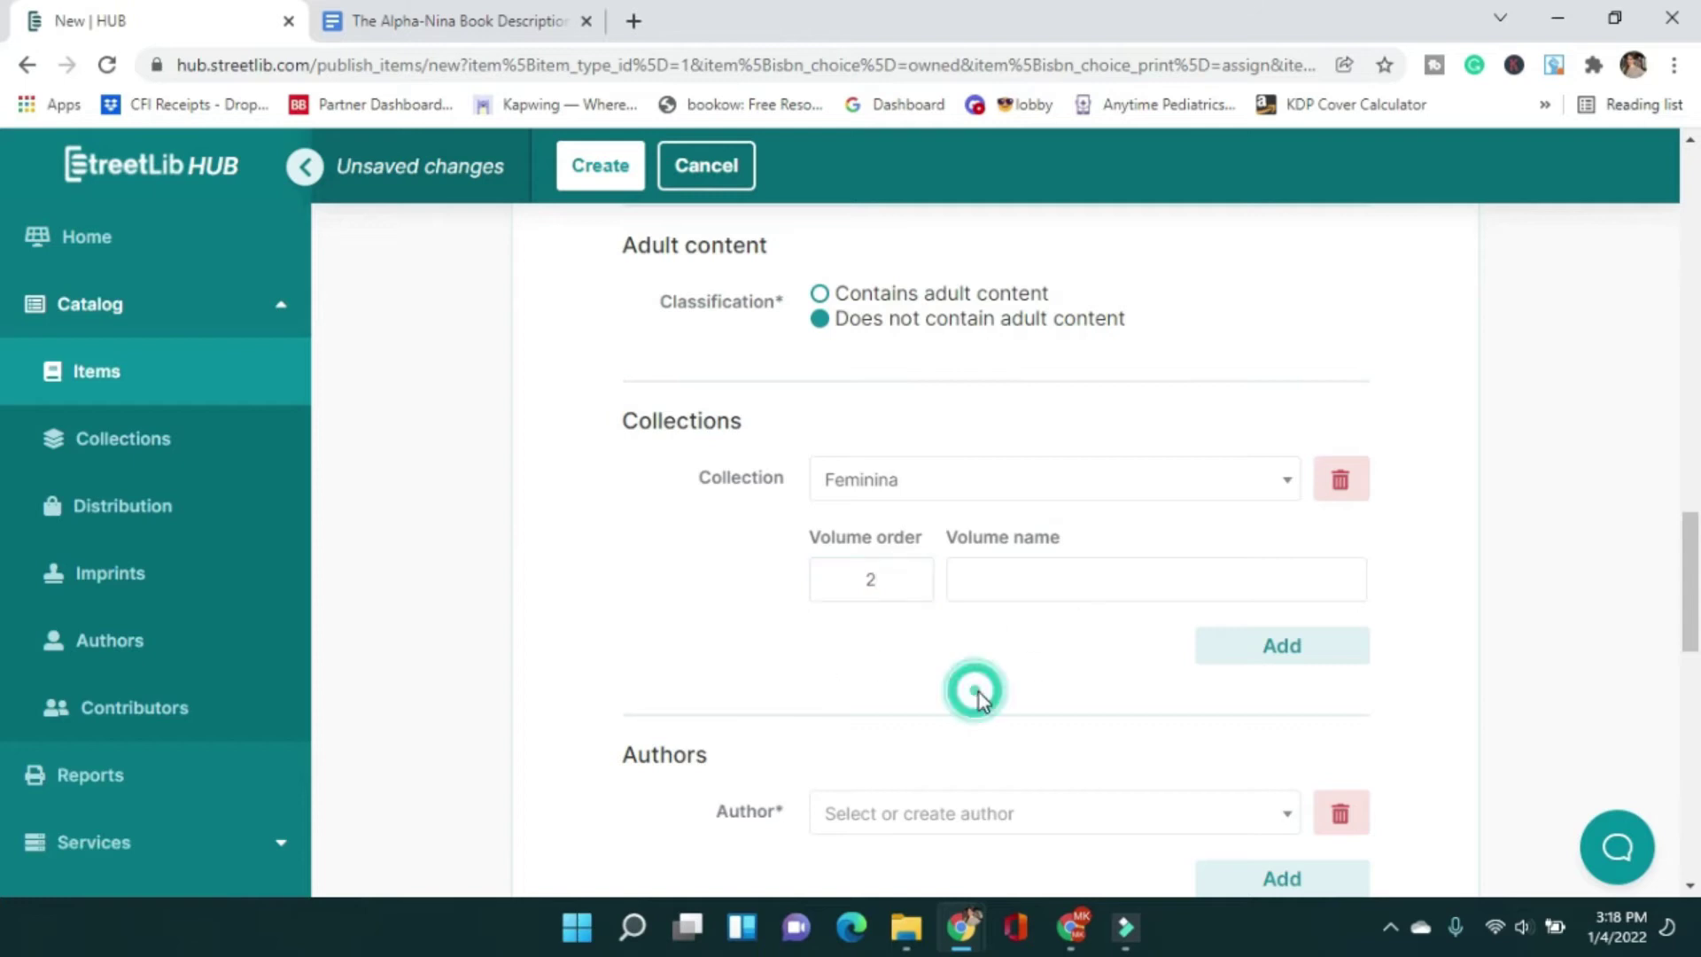
{"action": "left_click", "coordinate": [1251, 651]}
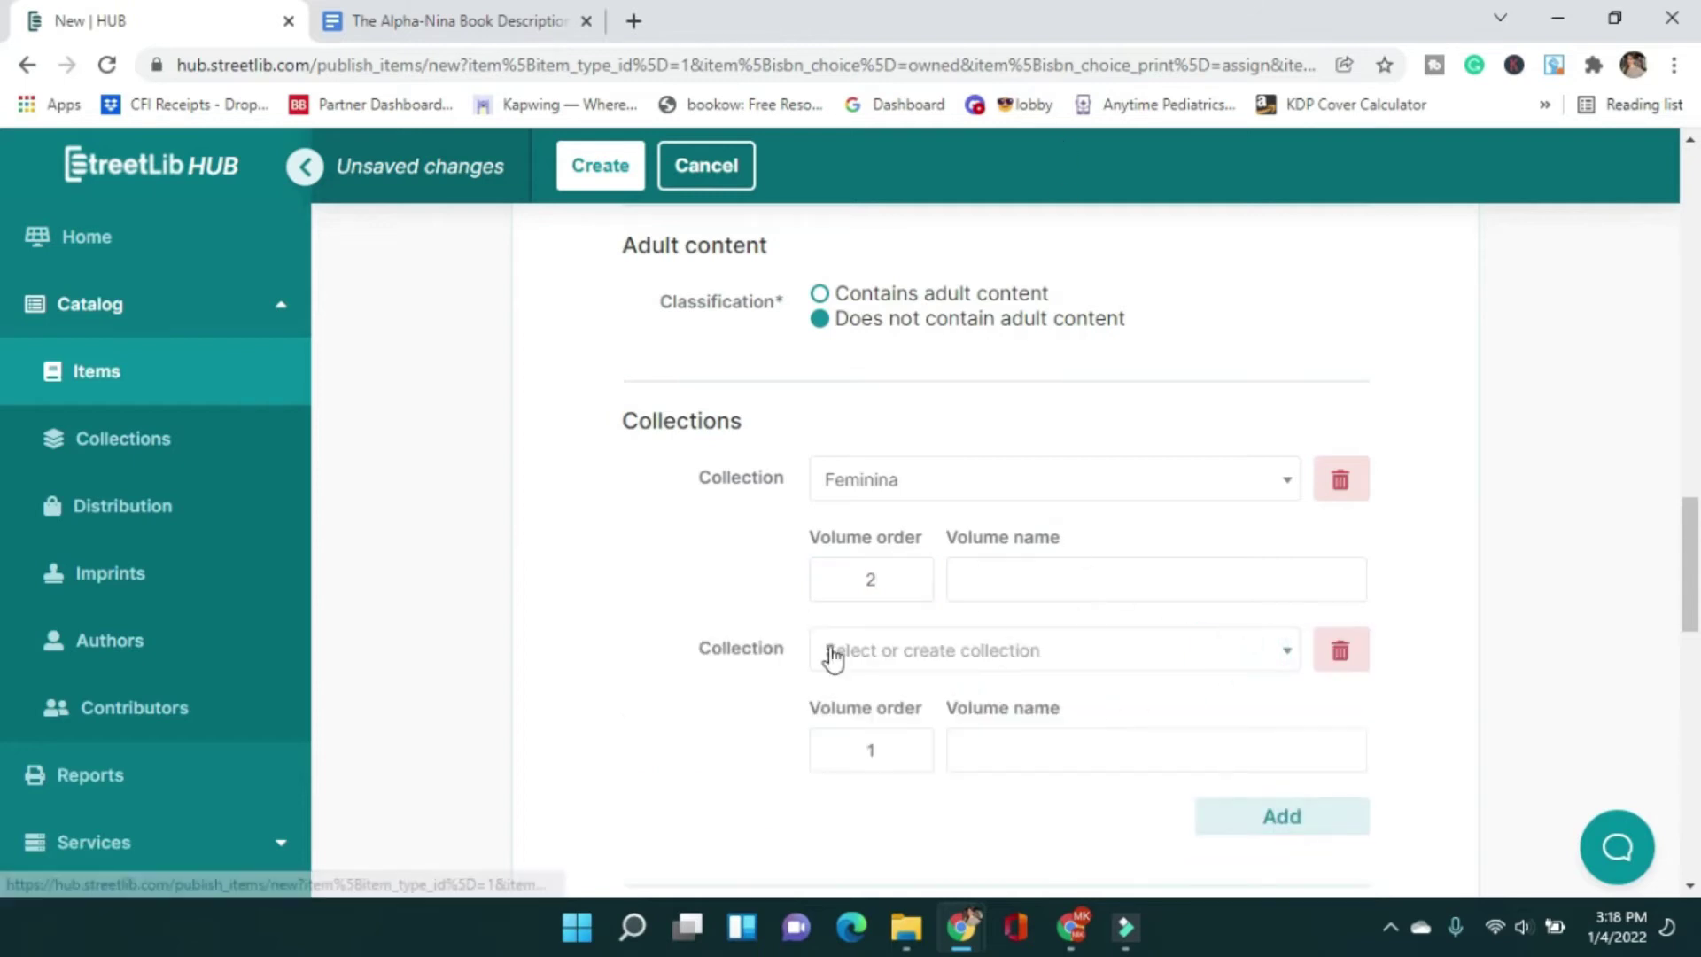
{"action": "left_click", "coordinate": [1340, 651]}
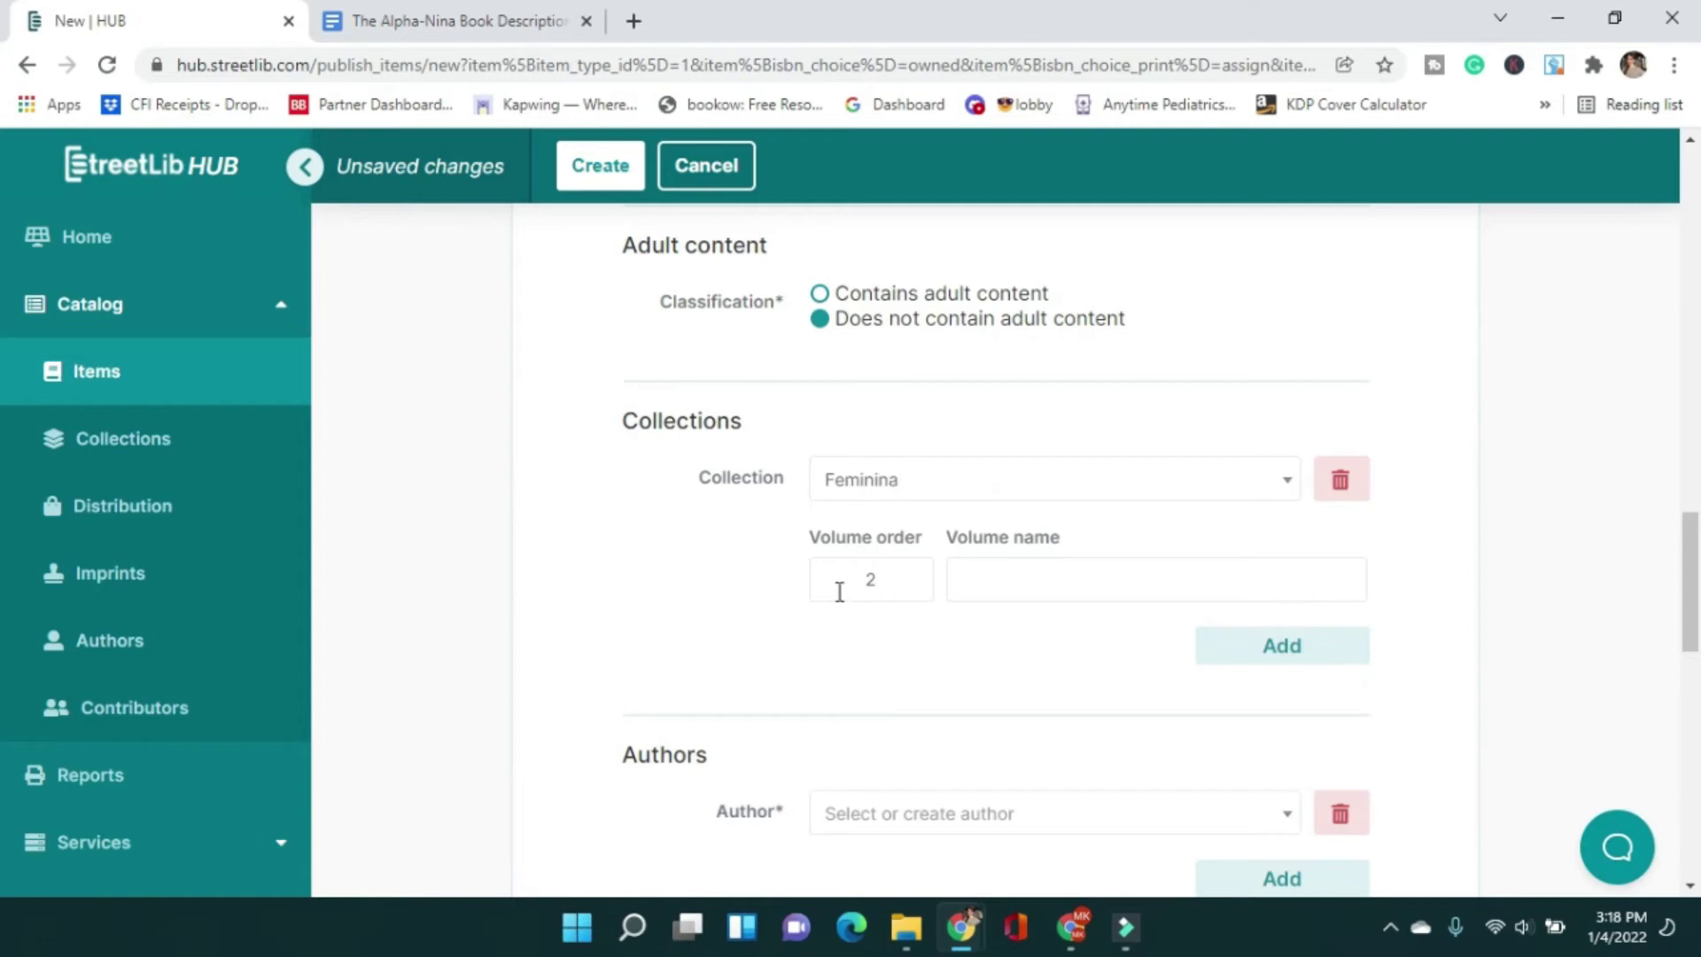
{"action": "left_click", "coordinate": [899, 577]}
- Enter the author's full name and create the author with the last name as surname and the initials as name
{"action": "scroll", "coordinate": [620, 495], "scroll_direction": "down", "scroll_amount": 4}
{"action": "left_click", "coordinate": [863, 448]}
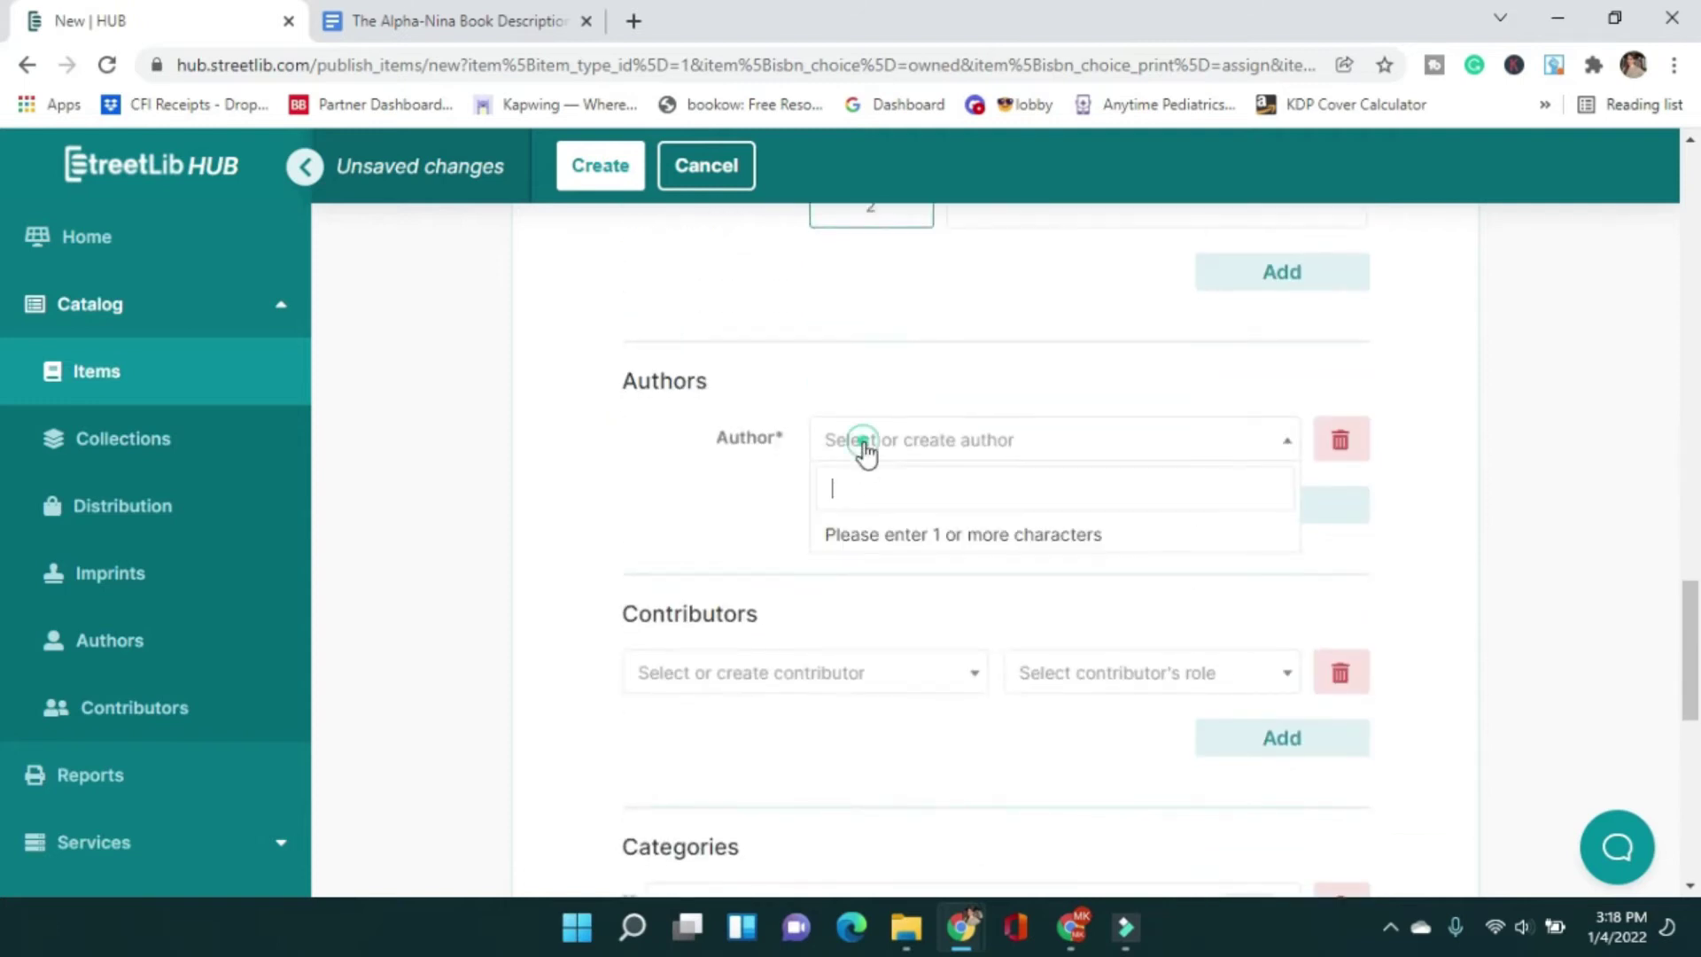
{"action": "type", "text": "M.K. Williams"}
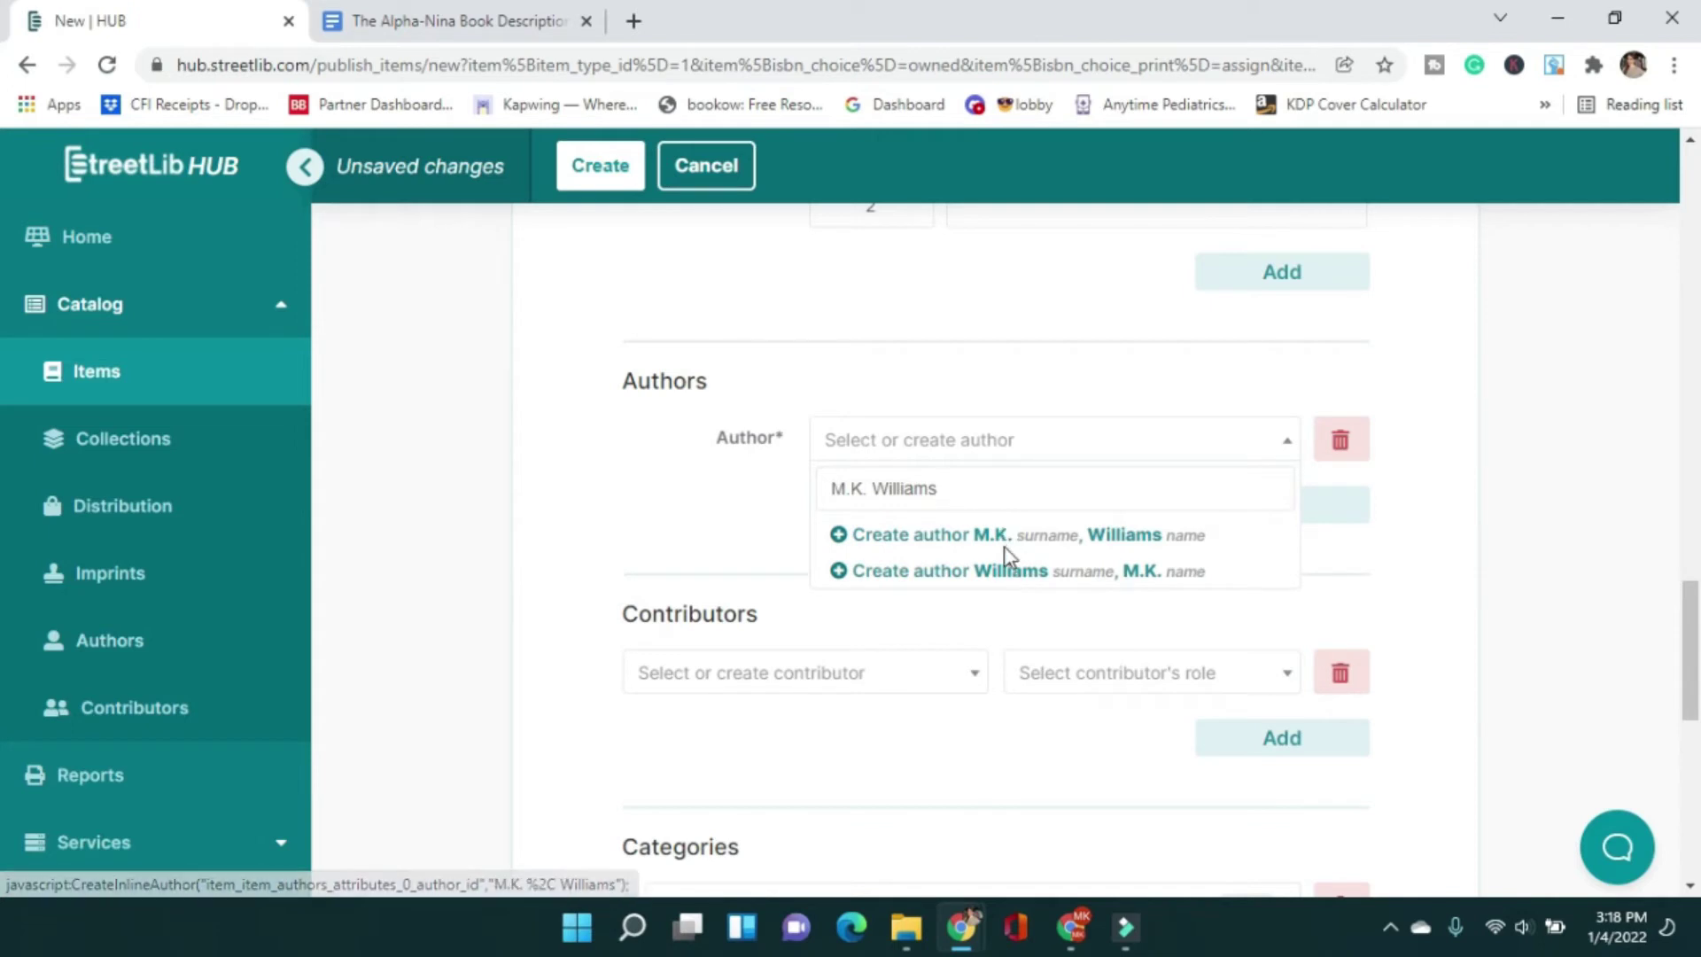
{"action": "left_click", "coordinate": [1101, 572]}
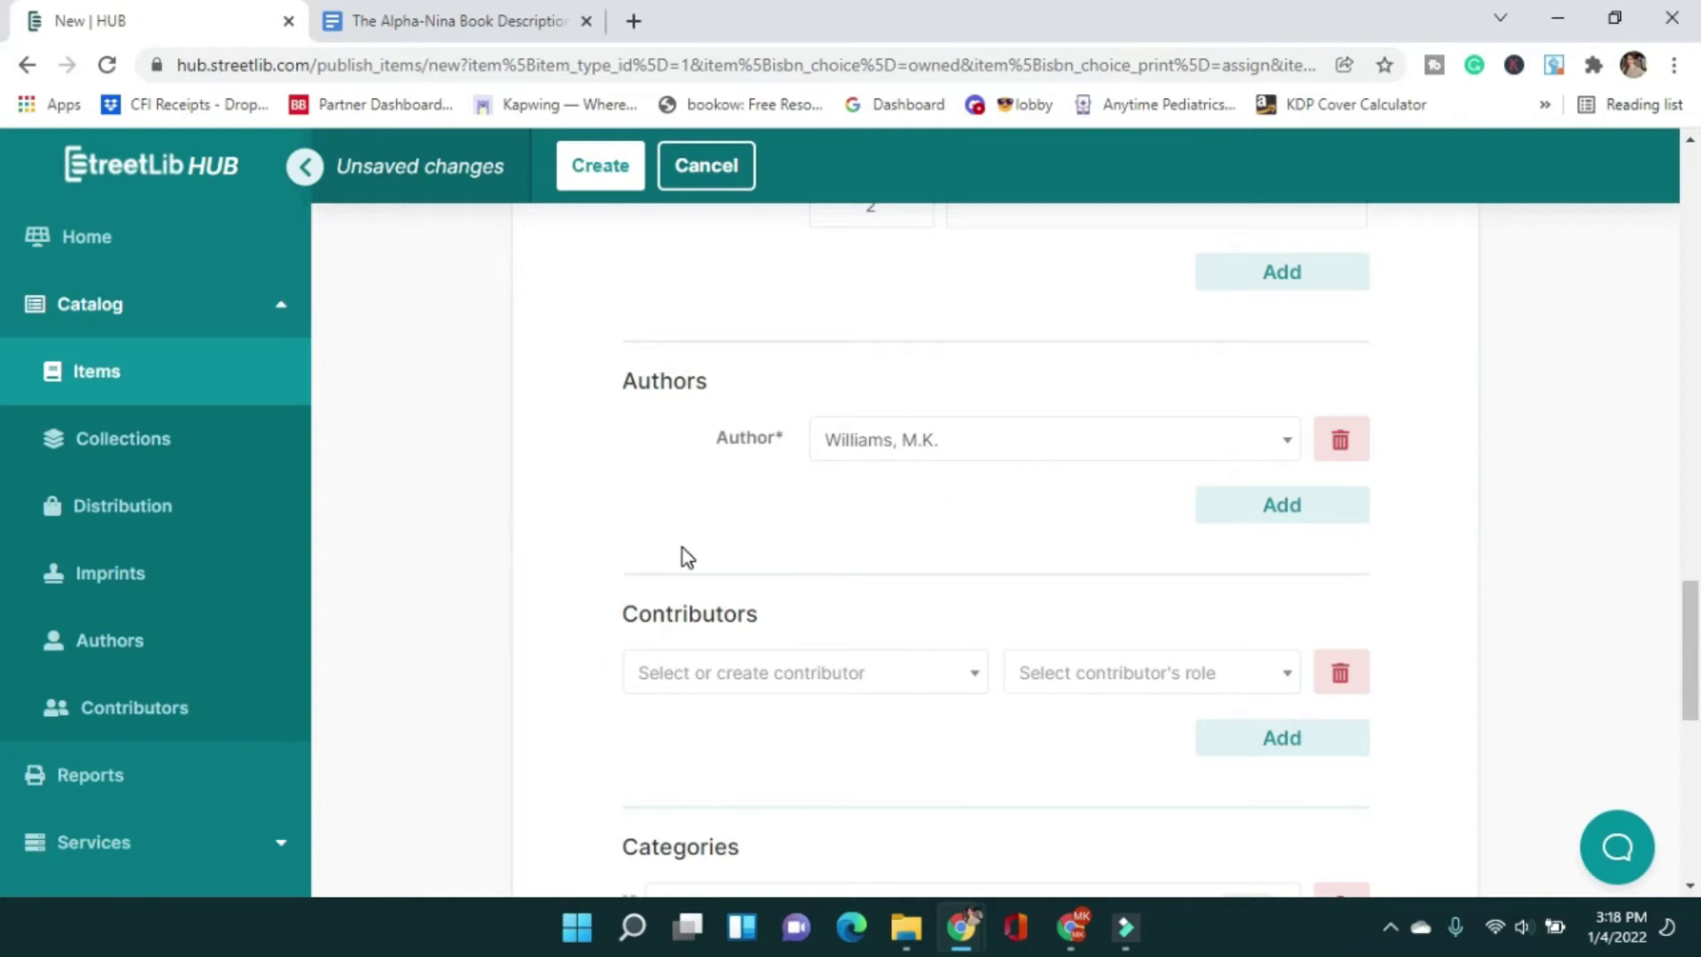
- Search the Bisac categories for "science fiction" and set the main category to FIC028010 - FICTION / Science Fiction / Action & Adventure
{"action": "scroll", "coordinate": [682, 547], "scroll_direction": "down", "scroll_amount": 4}
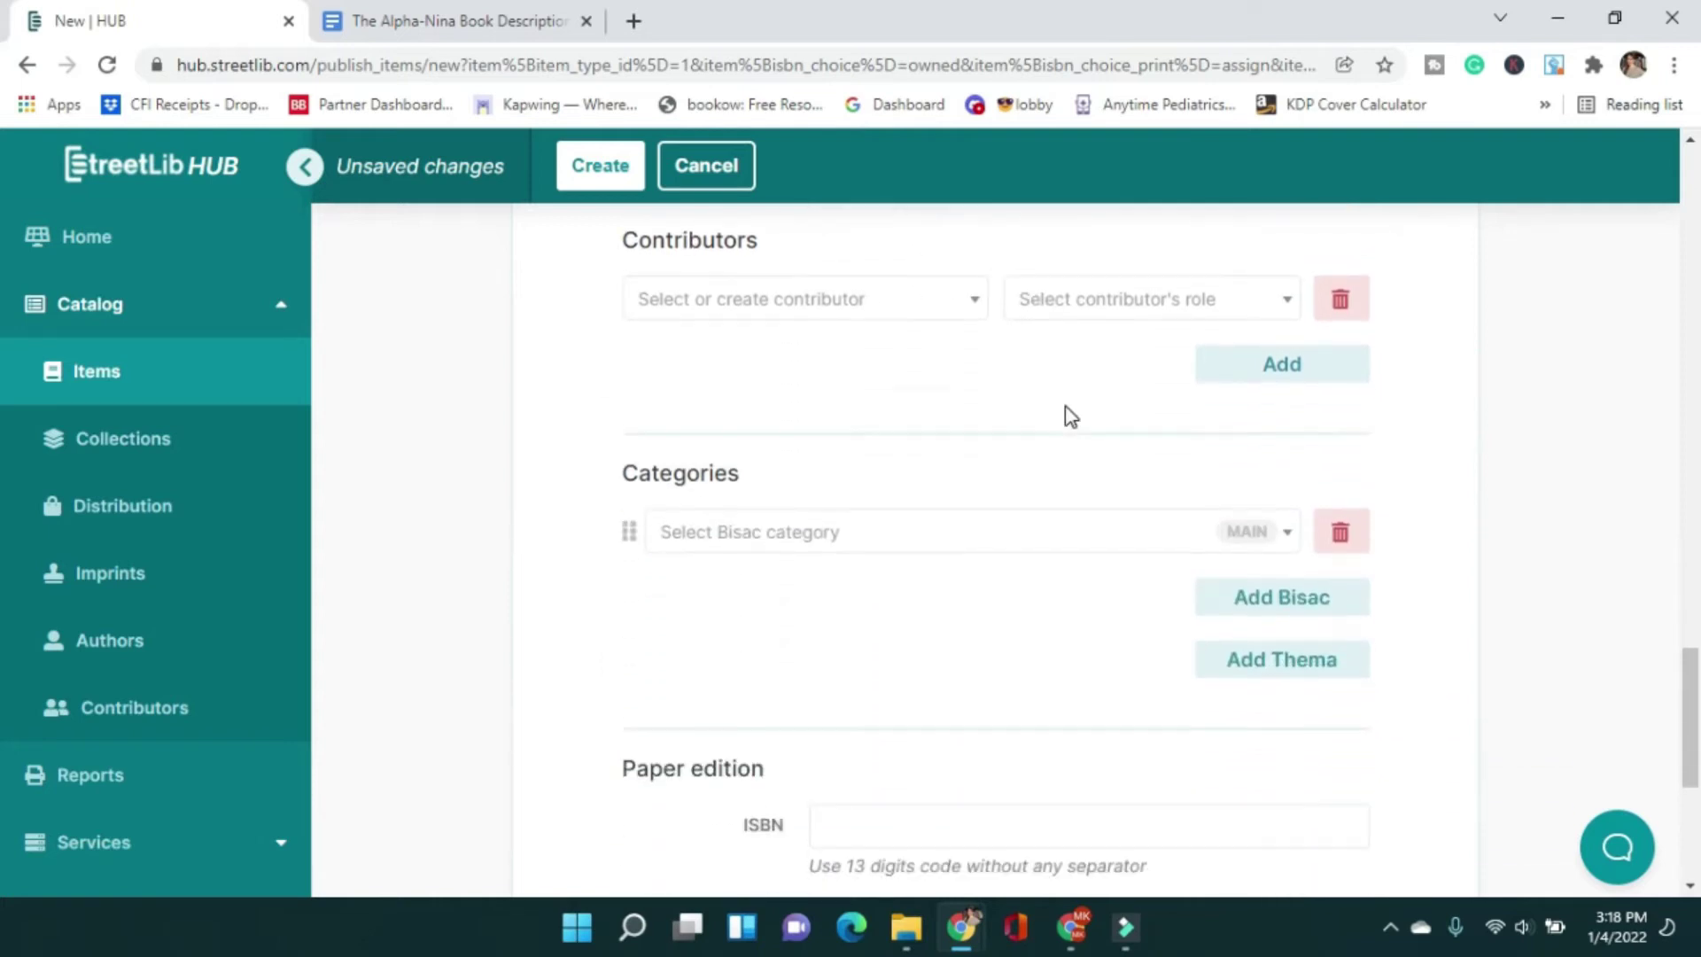
{"action": "left_click", "coordinate": [848, 555]}
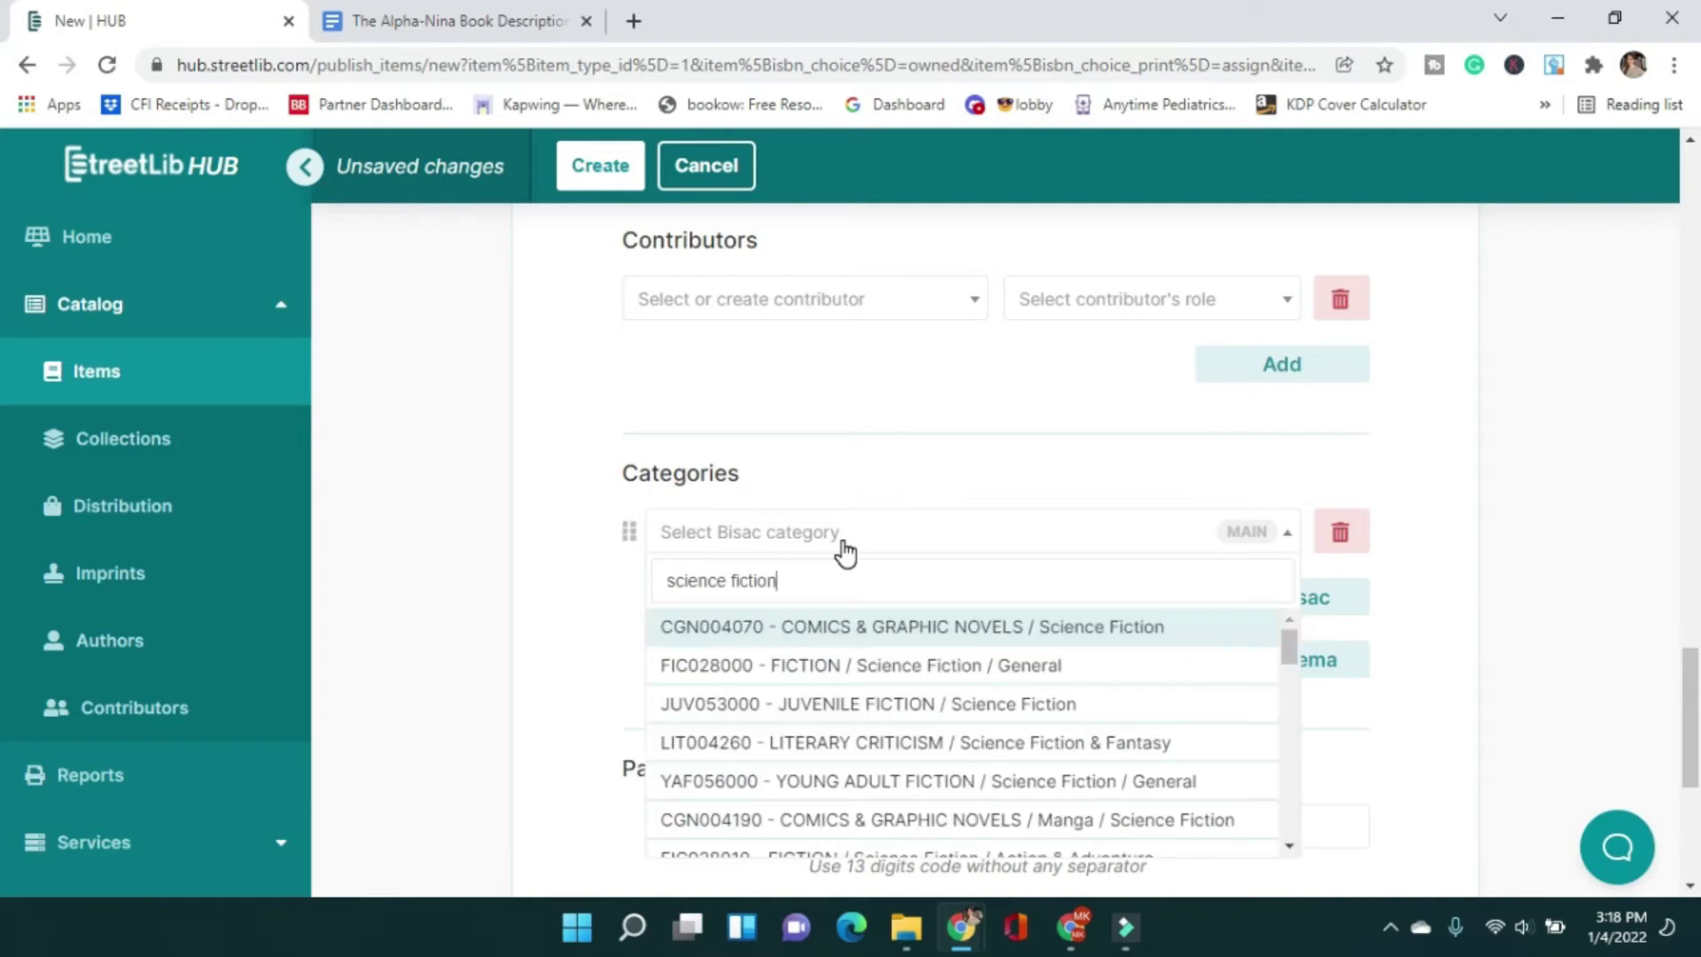
{"action": "scroll", "coordinate": [843, 676], "scroll_direction": "down", "scroll_amount": 2}
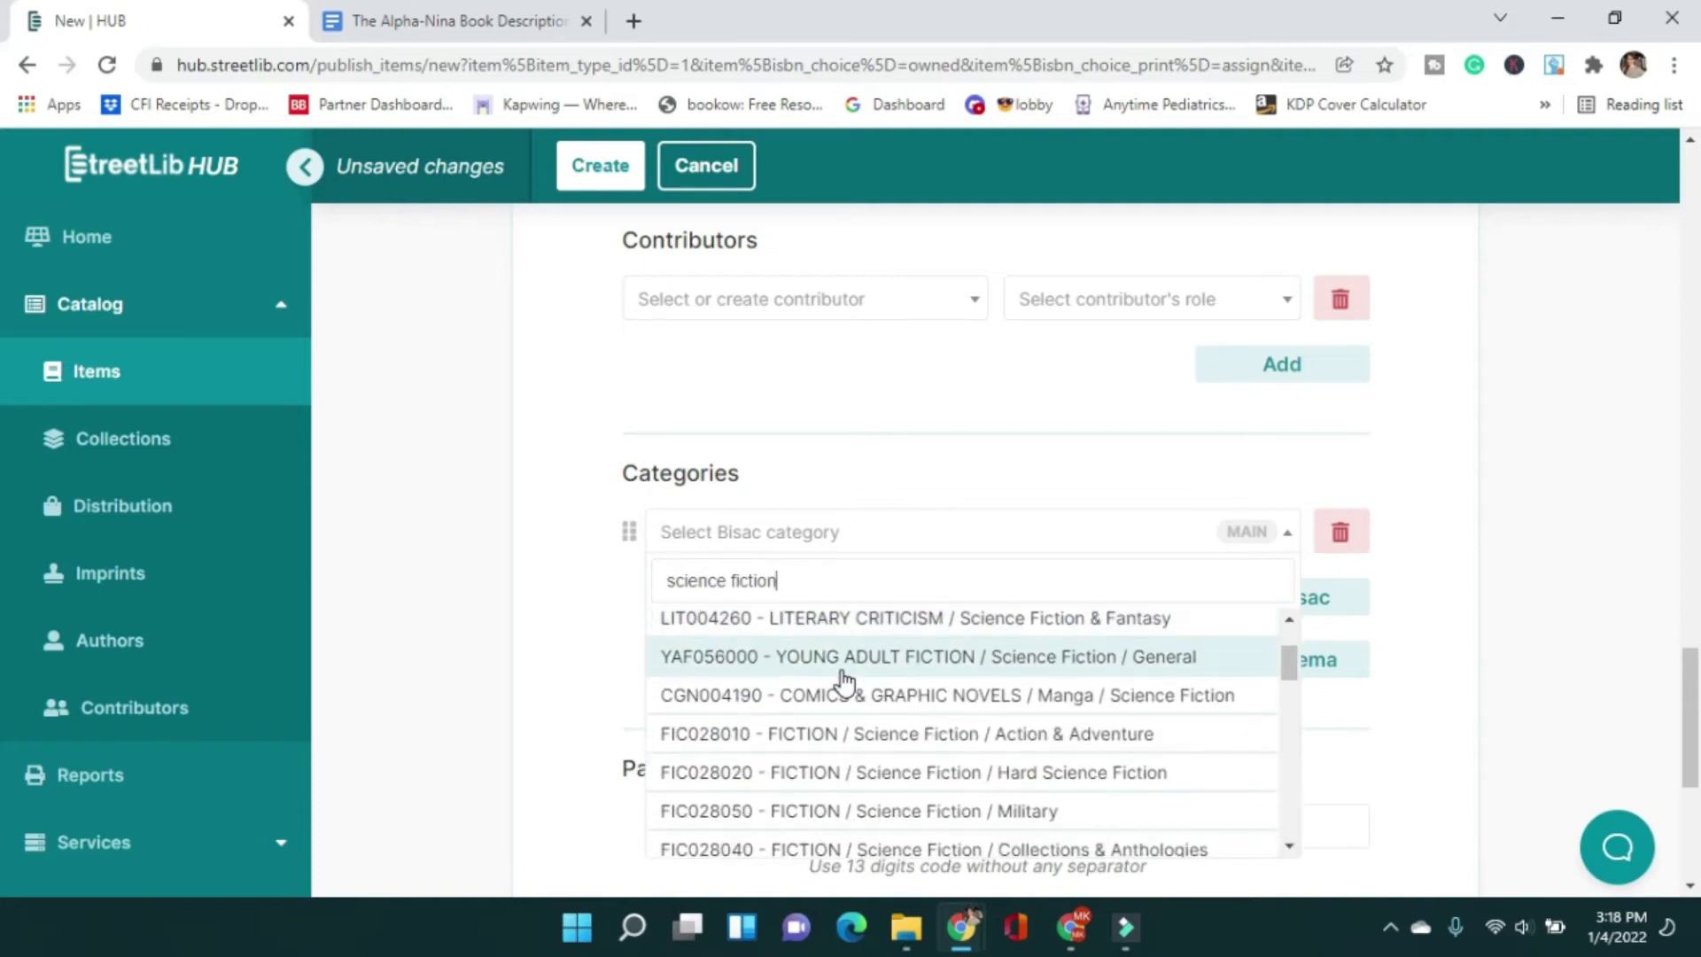
{"action": "scroll", "coordinate": [842, 676], "scroll_direction": "down", "scroll_amount": 2}
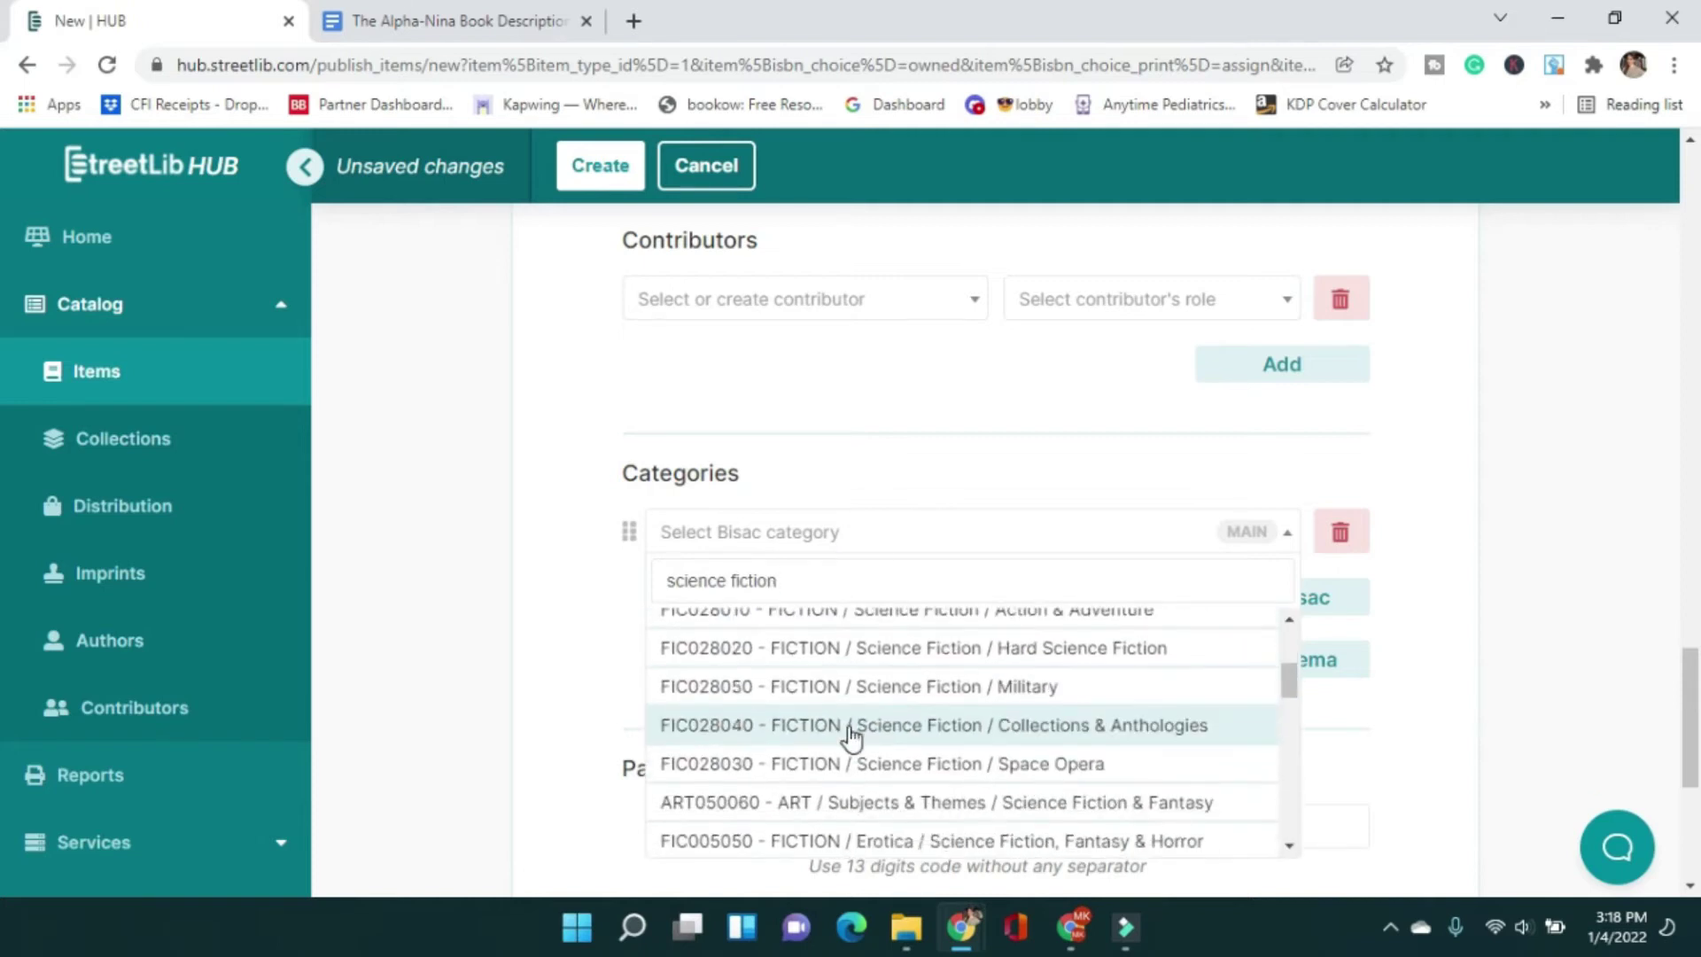
{"action": "left_click", "coordinate": [856, 620]}
- Add a second Bisac category, FIC028080 - FICTION / Science Fiction / Time Travel, found by searching for "science fiction"
{"action": "left_click", "coordinate": [1289, 602]}
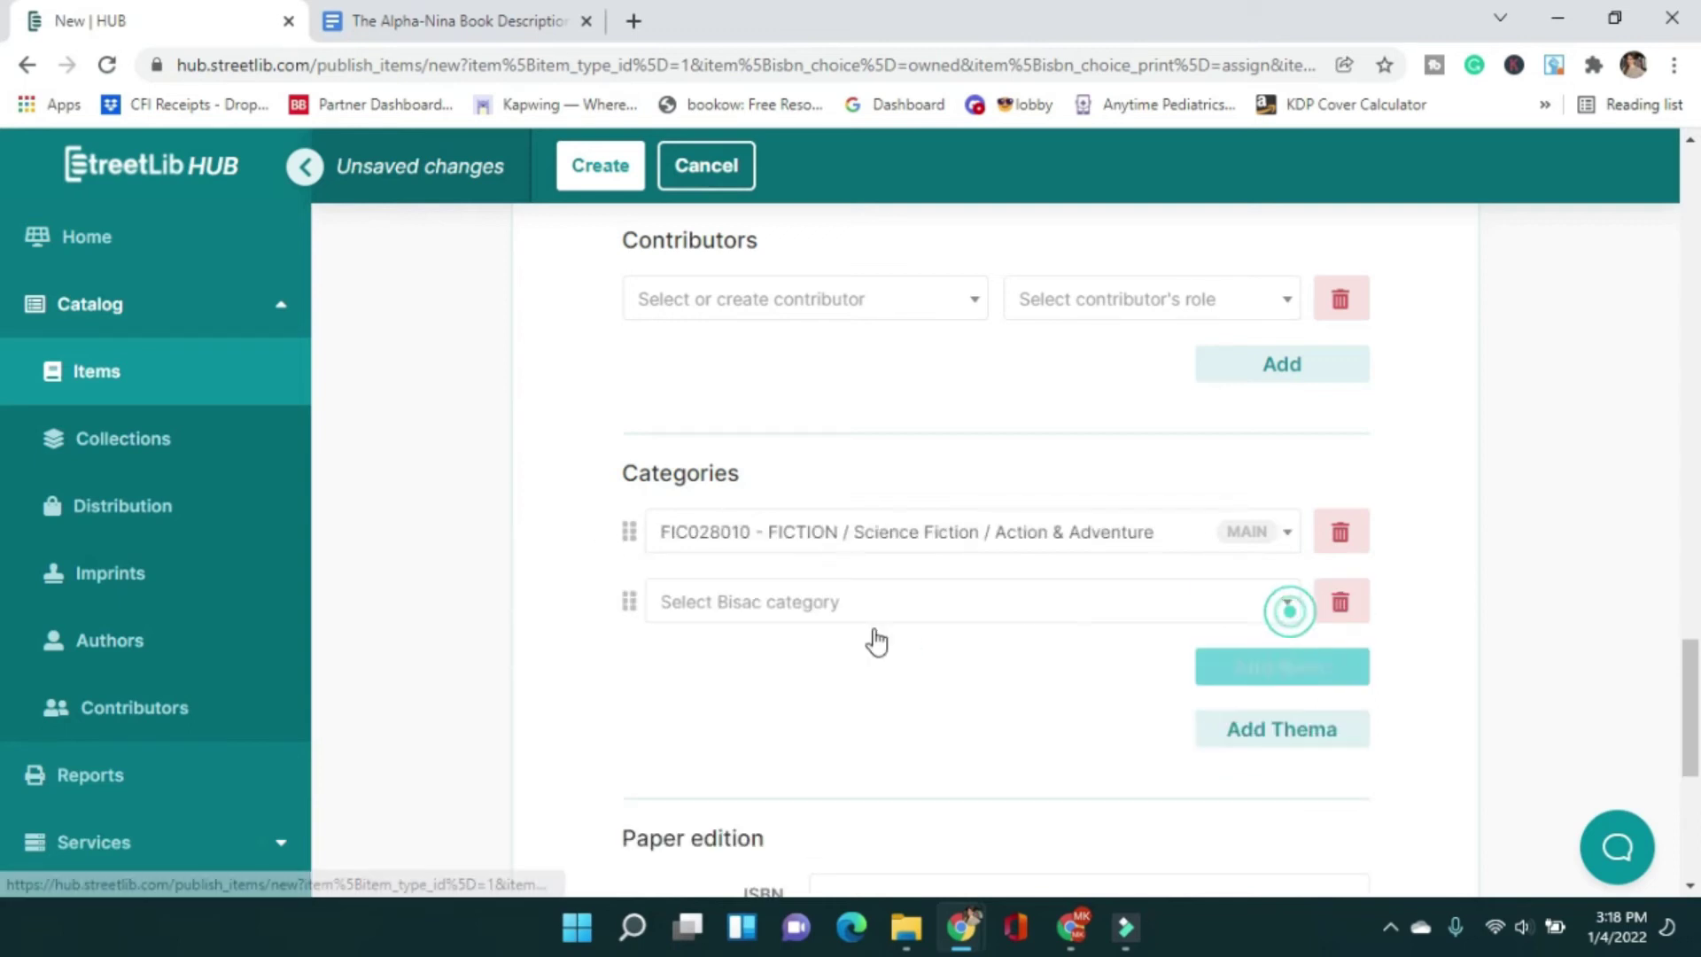
{"action": "left_click", "coordinate": [805, 606]}
{"action": "type", "text": "fiction"}
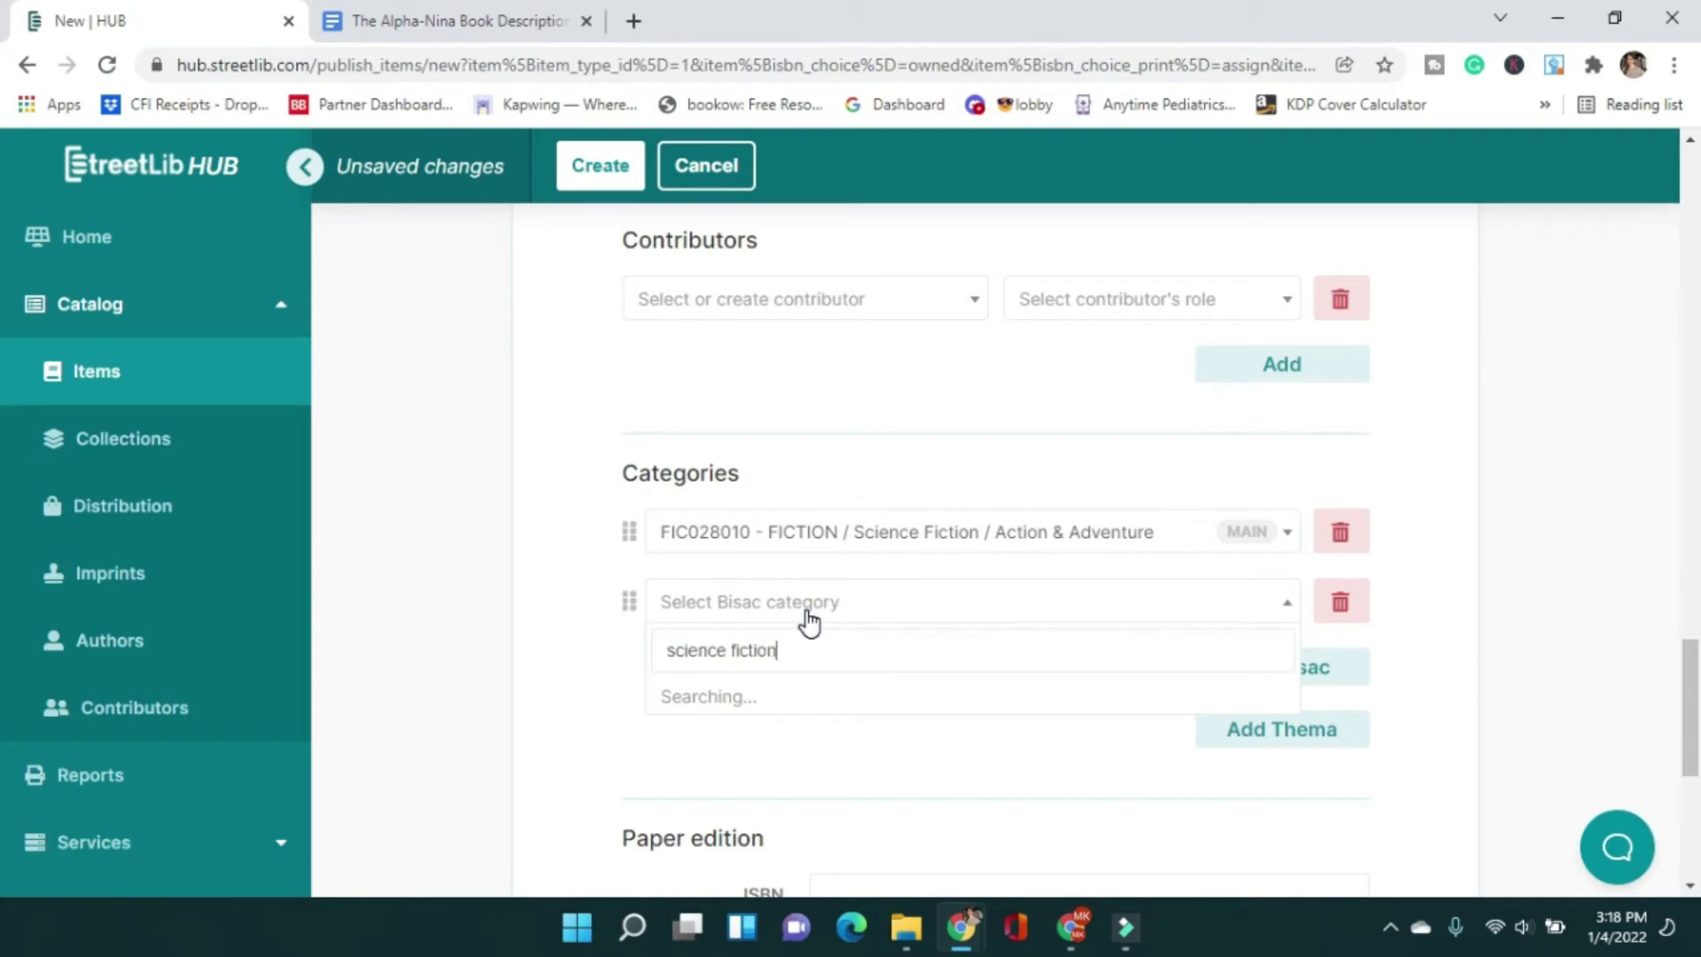
{"action": "scroll", "coordinate": [850, 550], "scroll_direction": "down", "scroll_amount": 6}
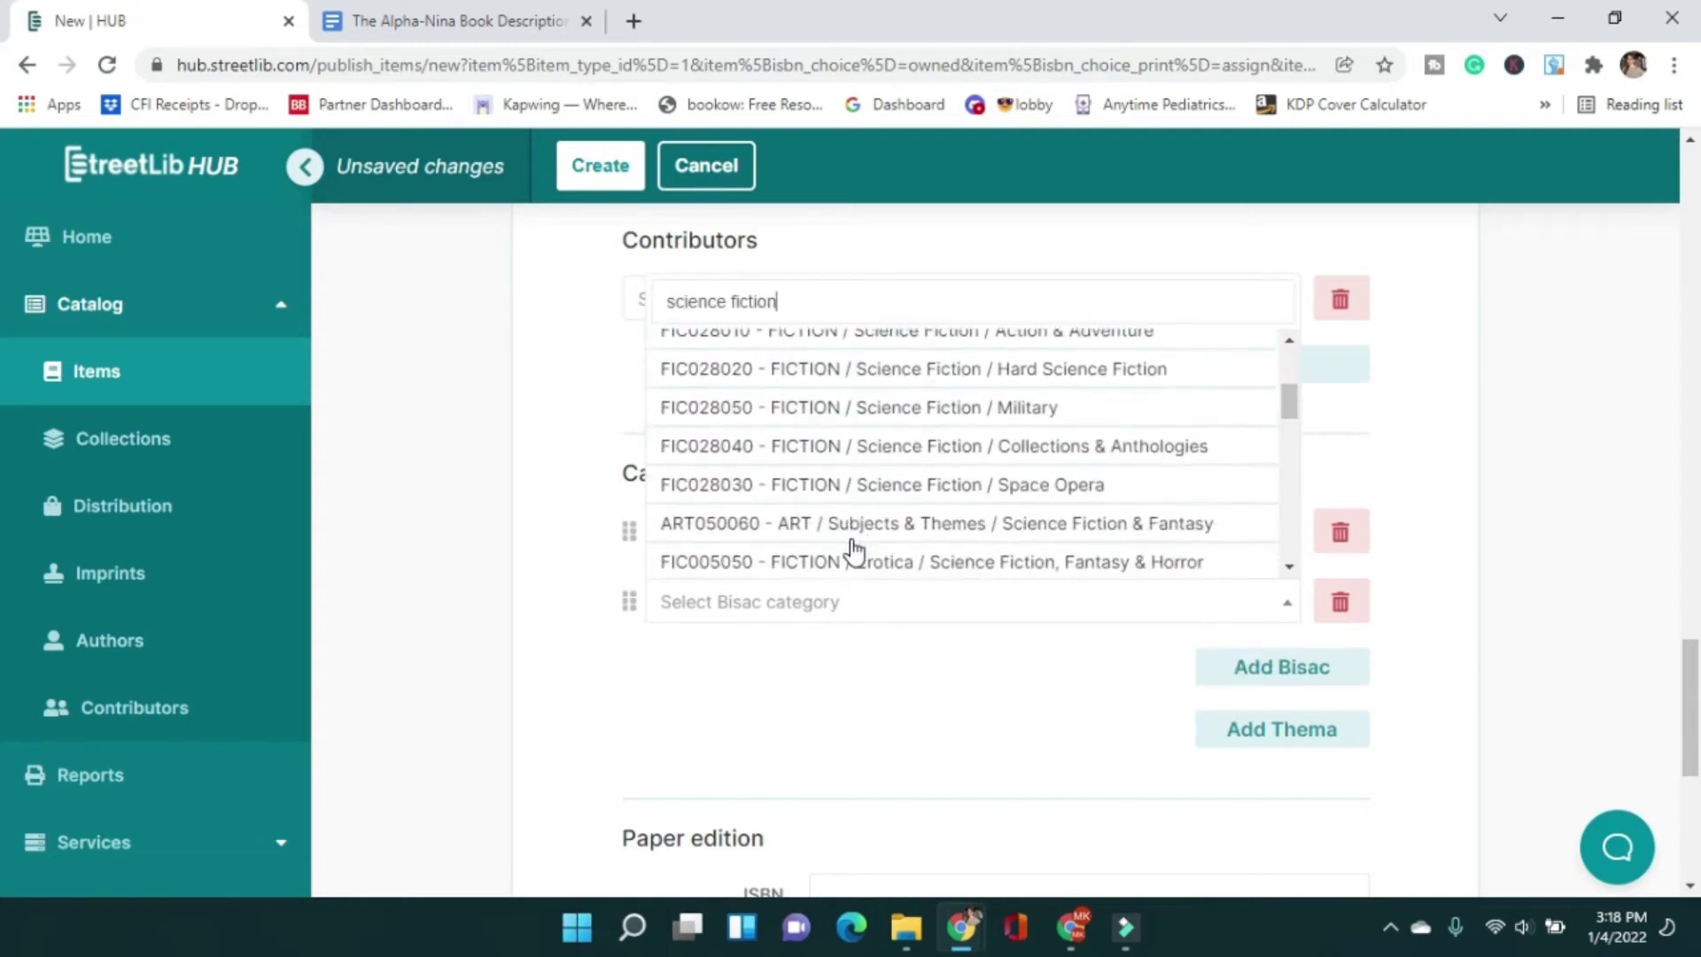
{"action": "scroll", "coordinate": [913, 416], "scroll_direction": "down", "scroll_amount": 5}
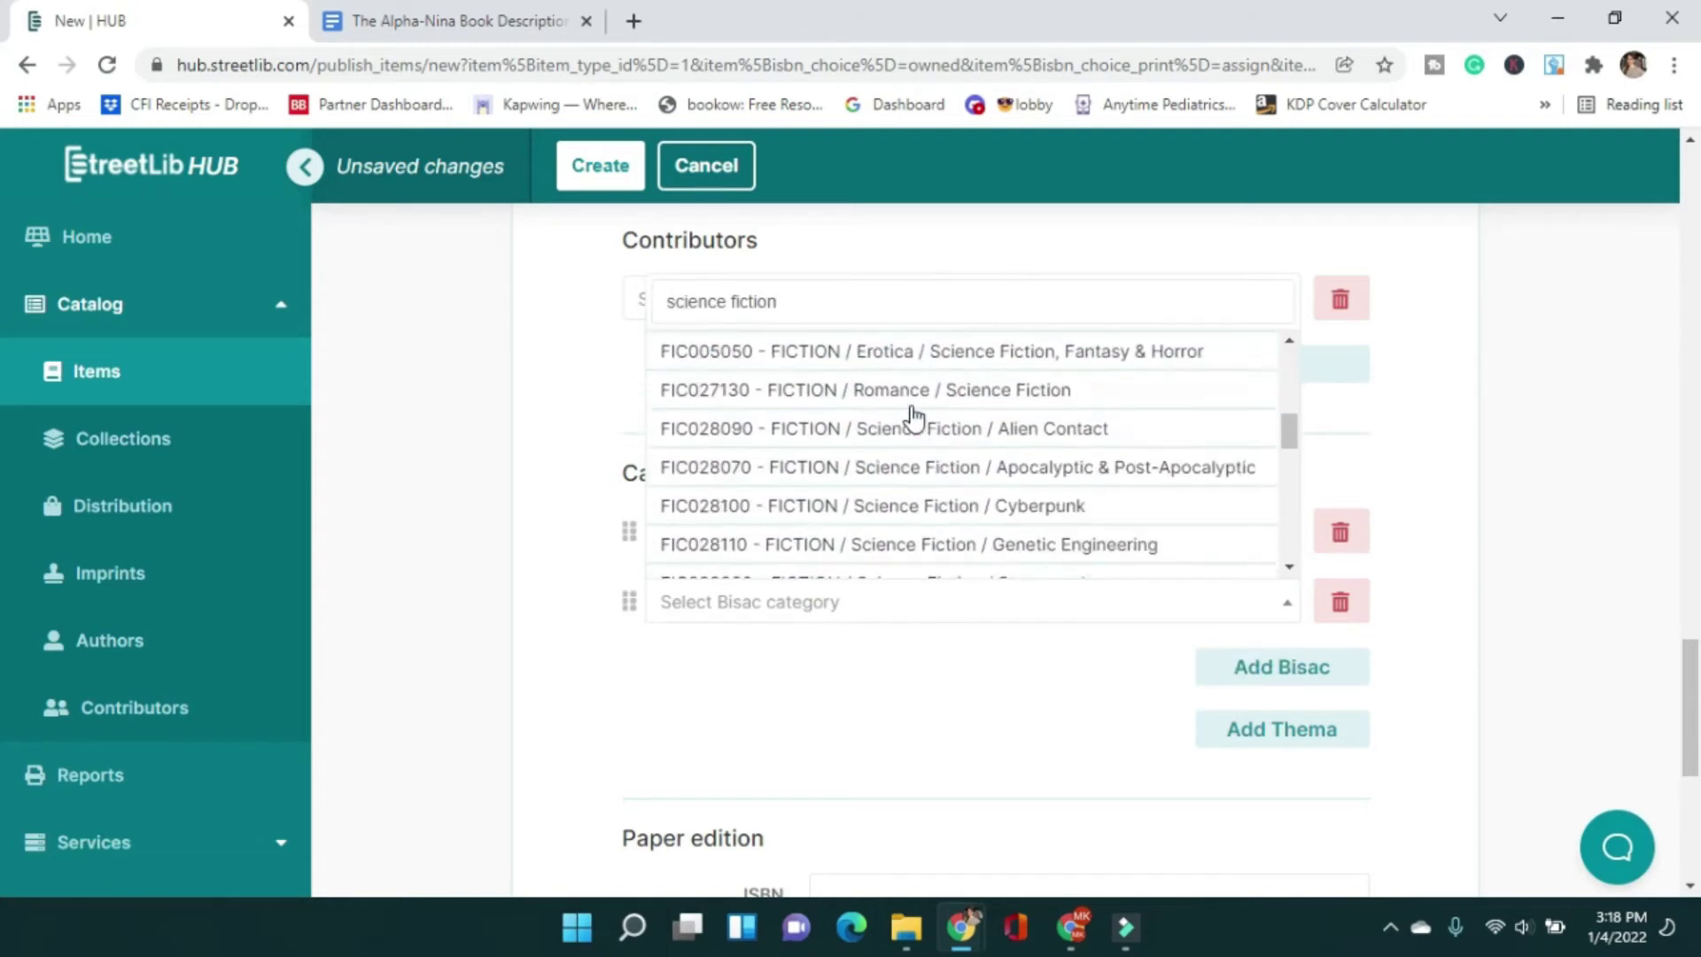
{"action": "left_click", "coordinate": [912, 453]}
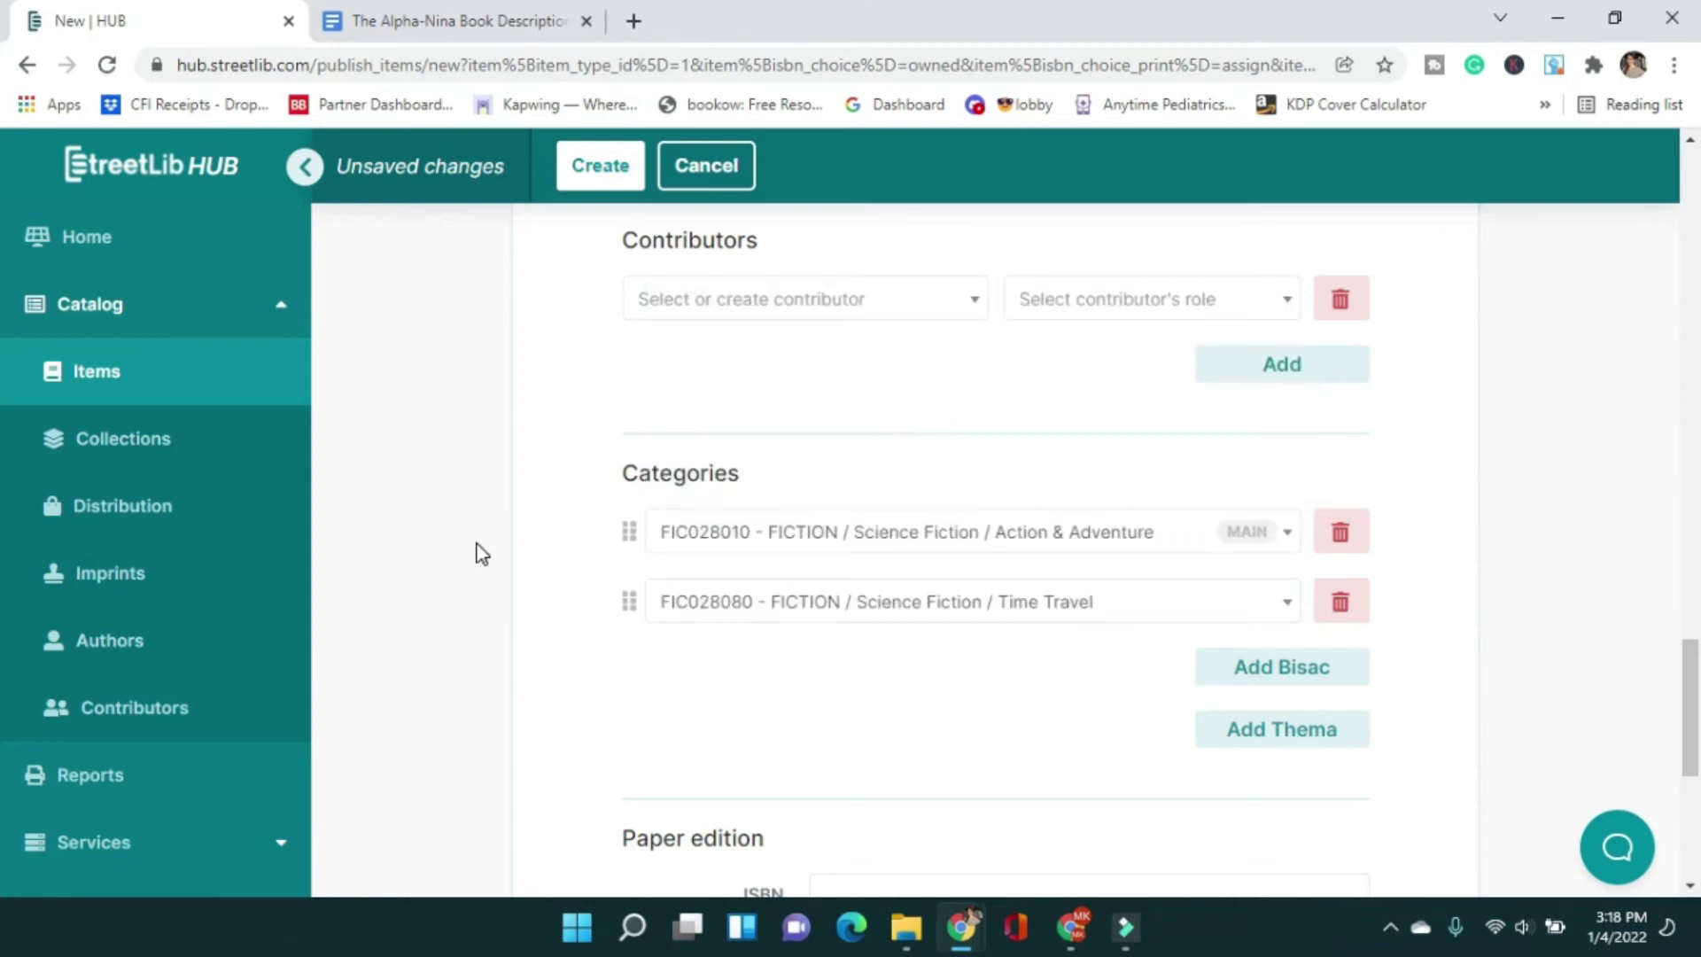
{"action": "scroll", "coordinate": [589, 416], "scroll_direction": "down", "scroll_amount": 4}
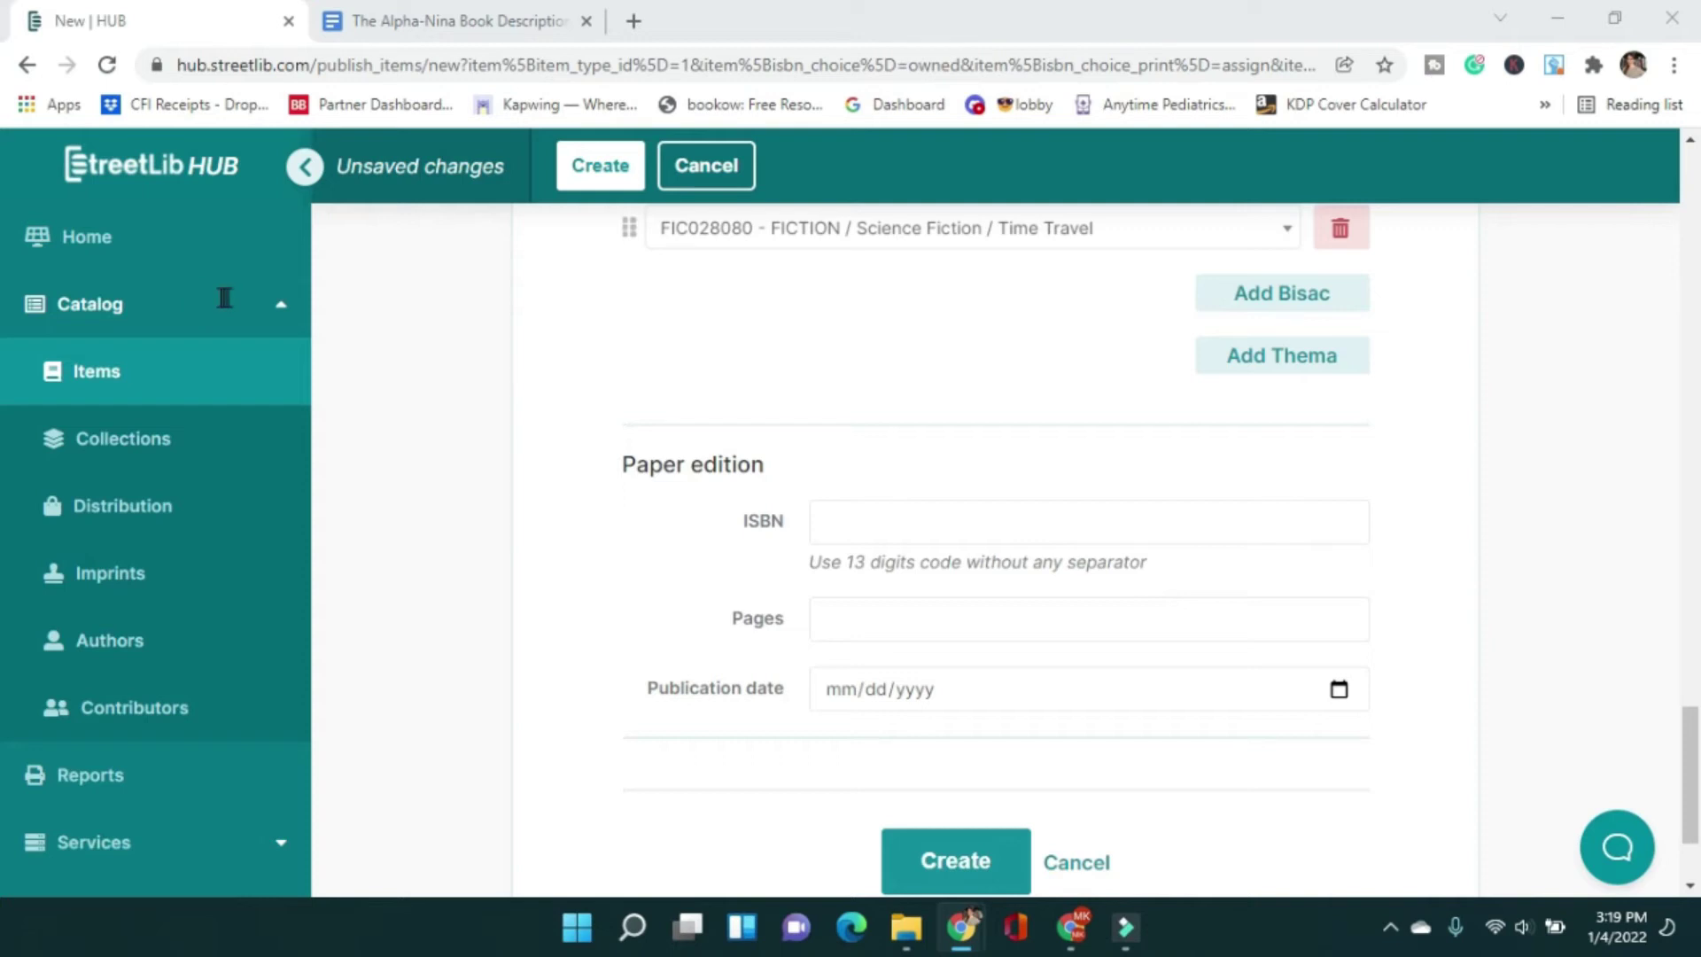
{"action": "left_click", "coordinate": [846, 515]}
{"action": "key", "text": "ctrl+v"}
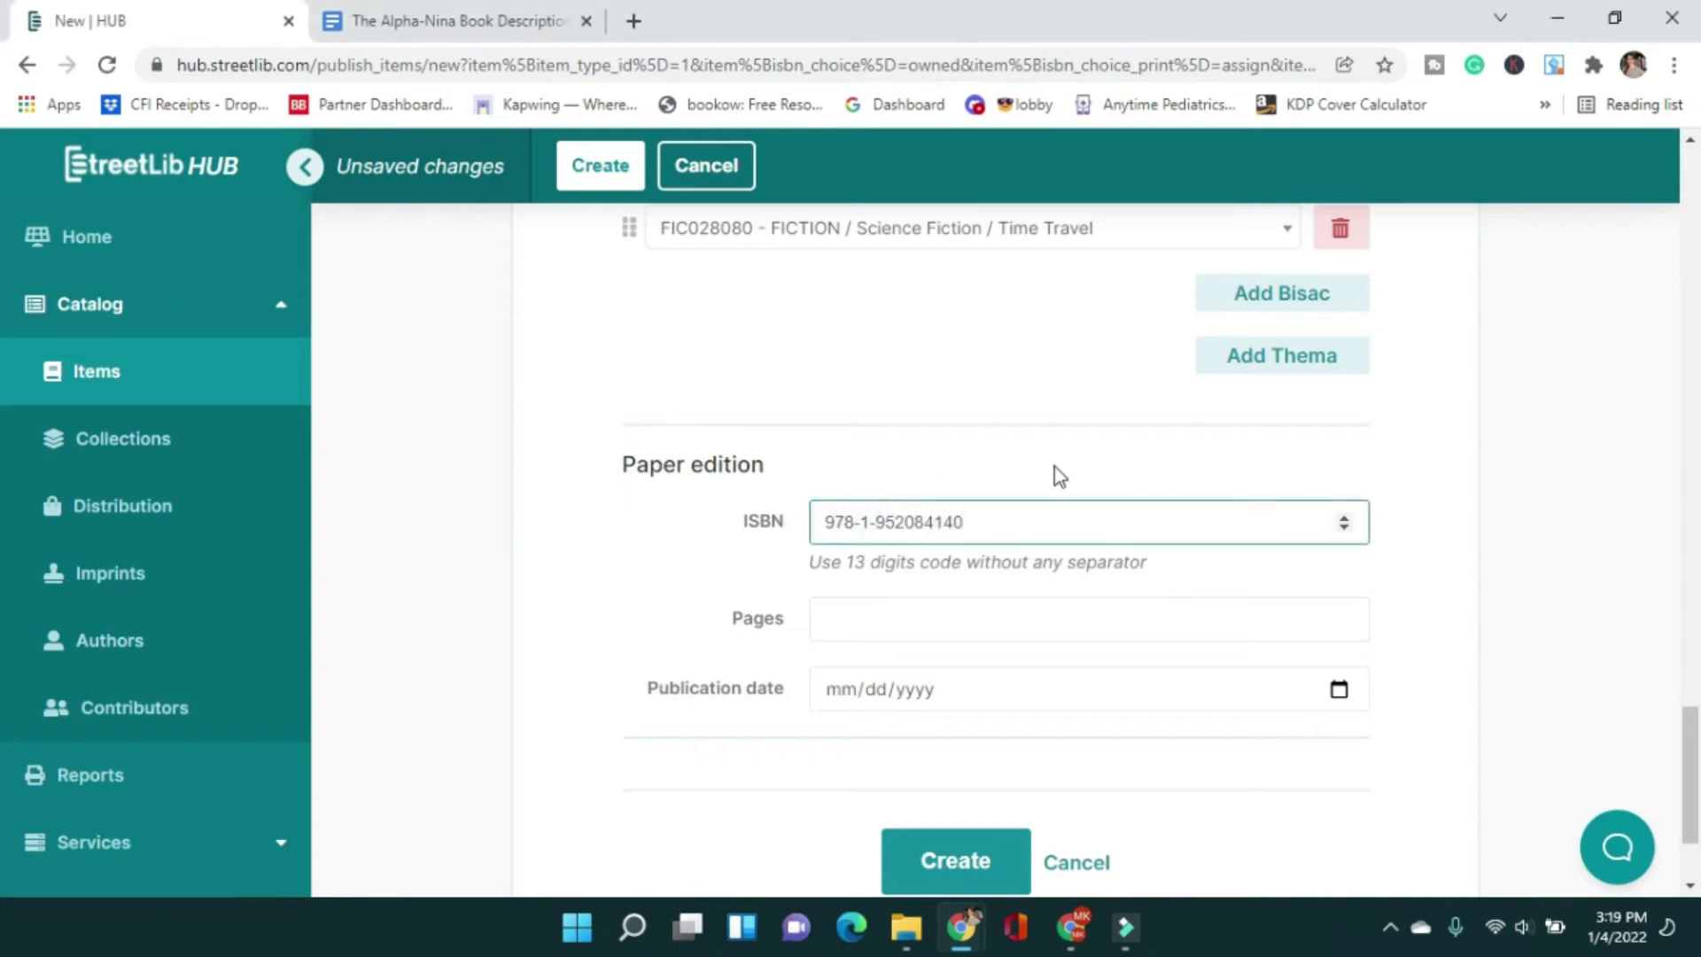
{"action": "left_click", "coordinate": [865, 522]}
{"action": "key", "text": "BackSpace"}
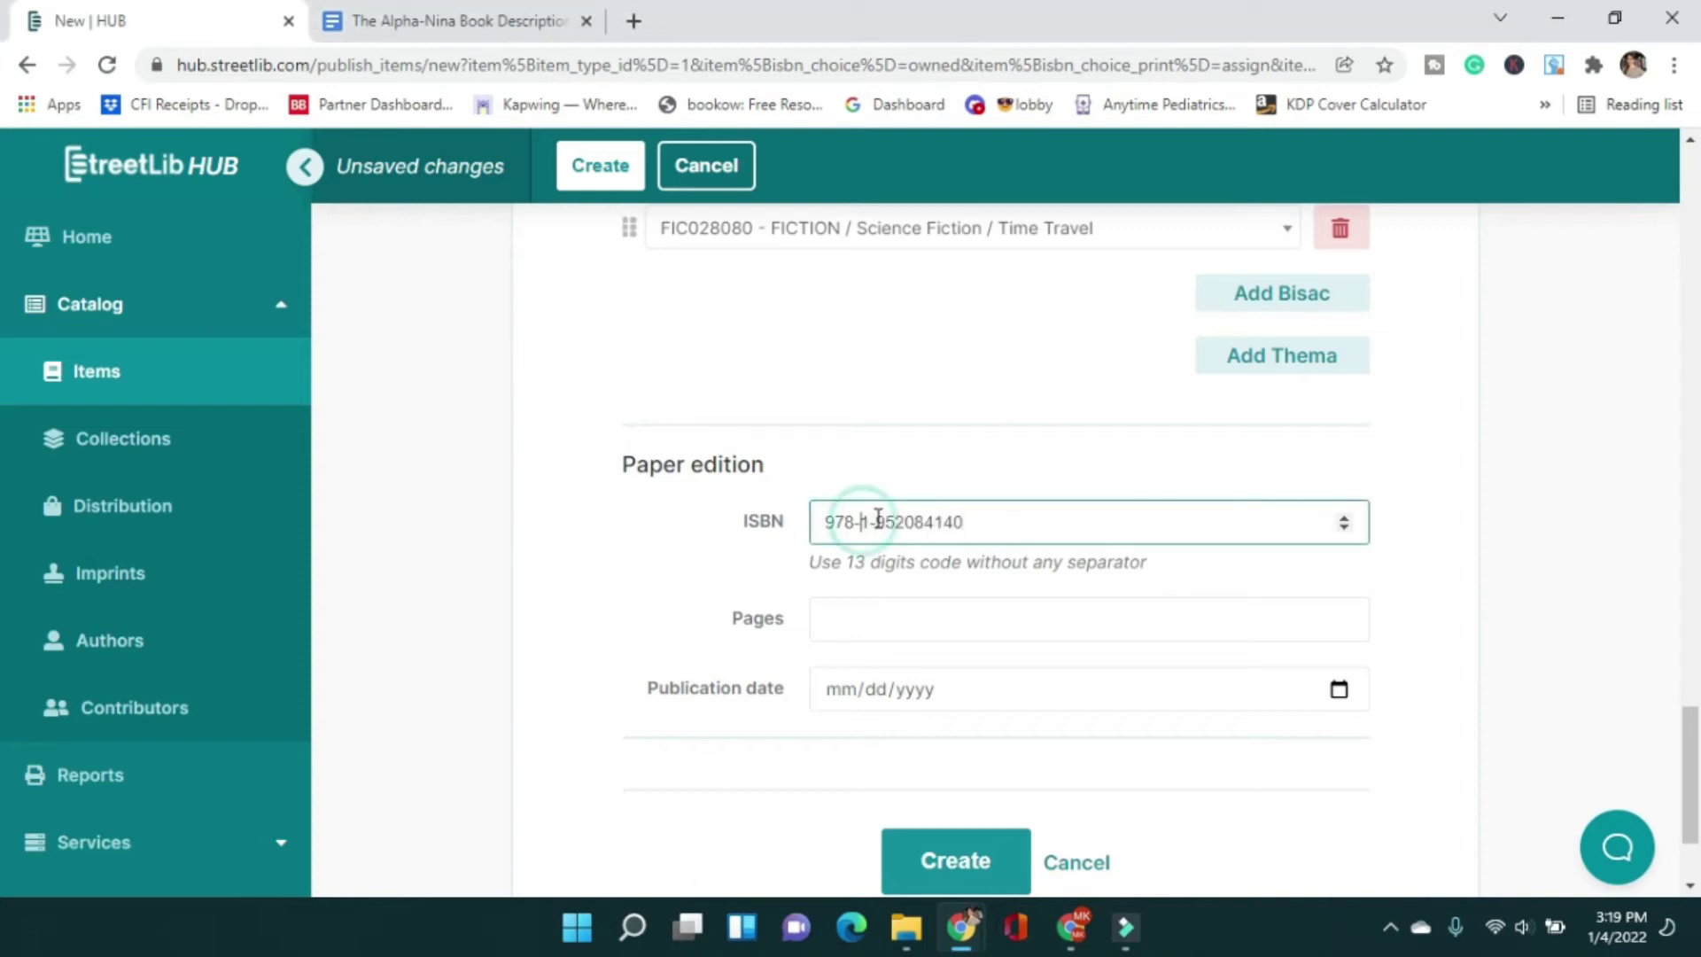
{"action": "left_click", "coordinate": [873, 521]}
{"action": "key", "text": "BackSpace"}
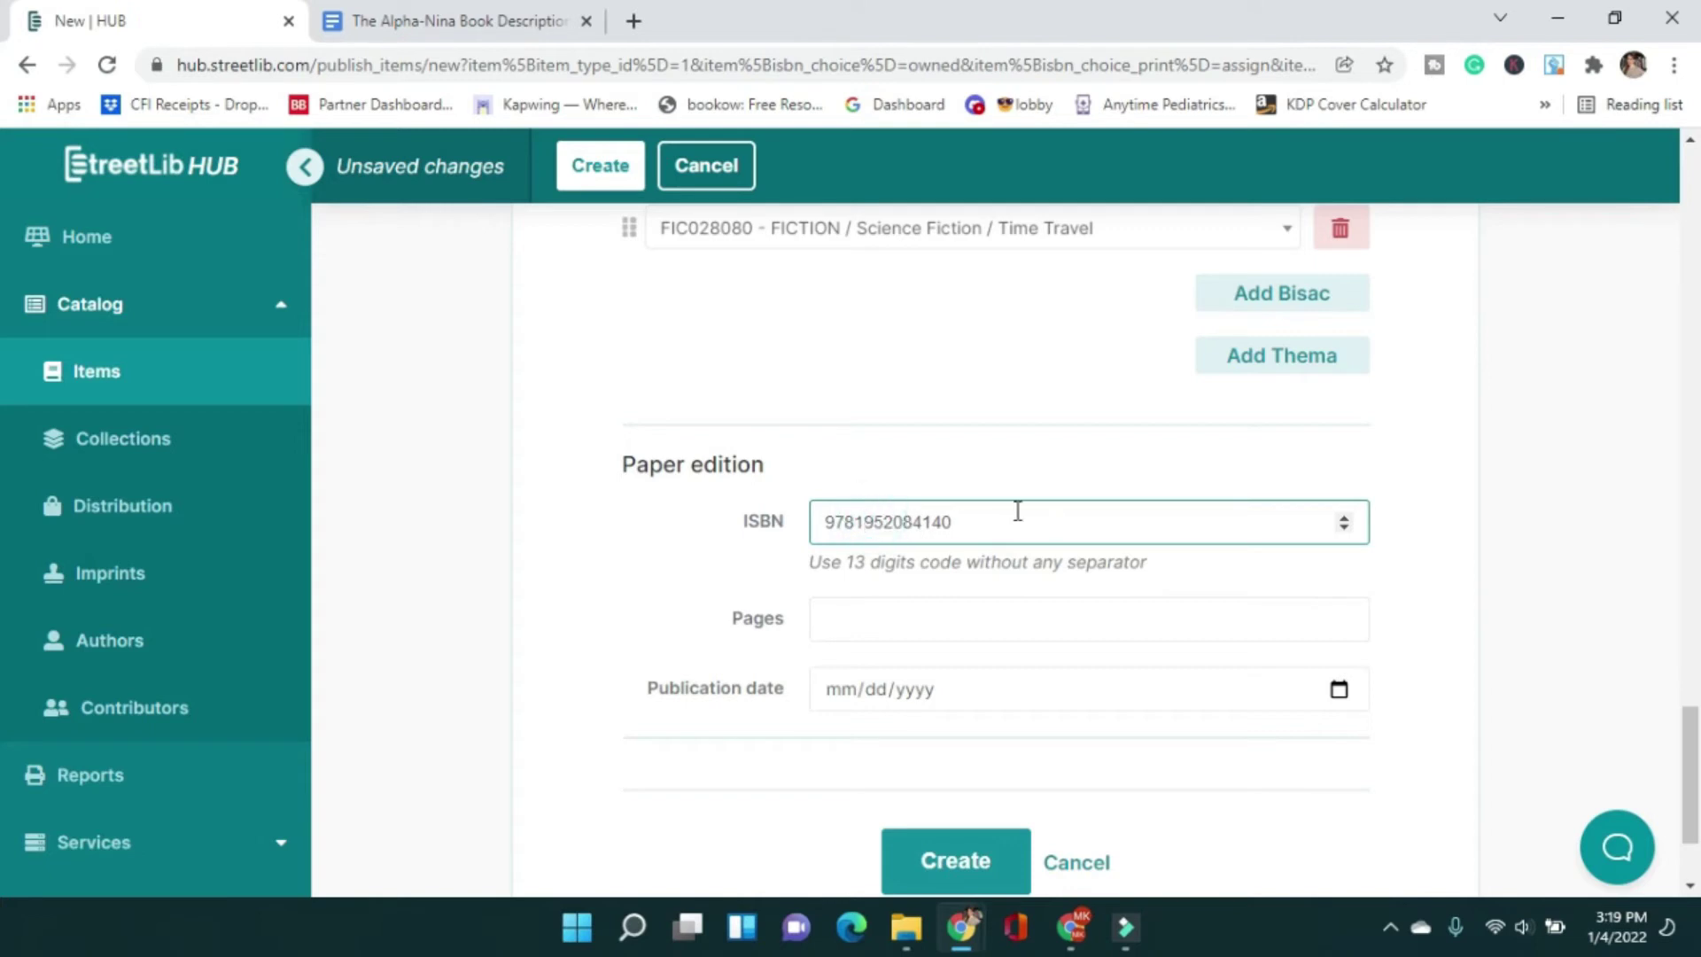
{"action": "left_click", "coordinate": [1003, 533]}
{"action": "left_click", "coordinate": [984, 525]}
- Set the paper edition's publication date to 03/01/2022 and its pages to 291, and create the item
{"action": "left_click", "coordinate": [1334, 683]}
{"action": "left_click", "coordinate": [1338, 691]}
{"action": "left_click", "coordinate": [1049, 346]}
{"action": "left_click", "coordinate": [1048, 345]}
{"action": "left_click", "coordinate": [907, 428]}
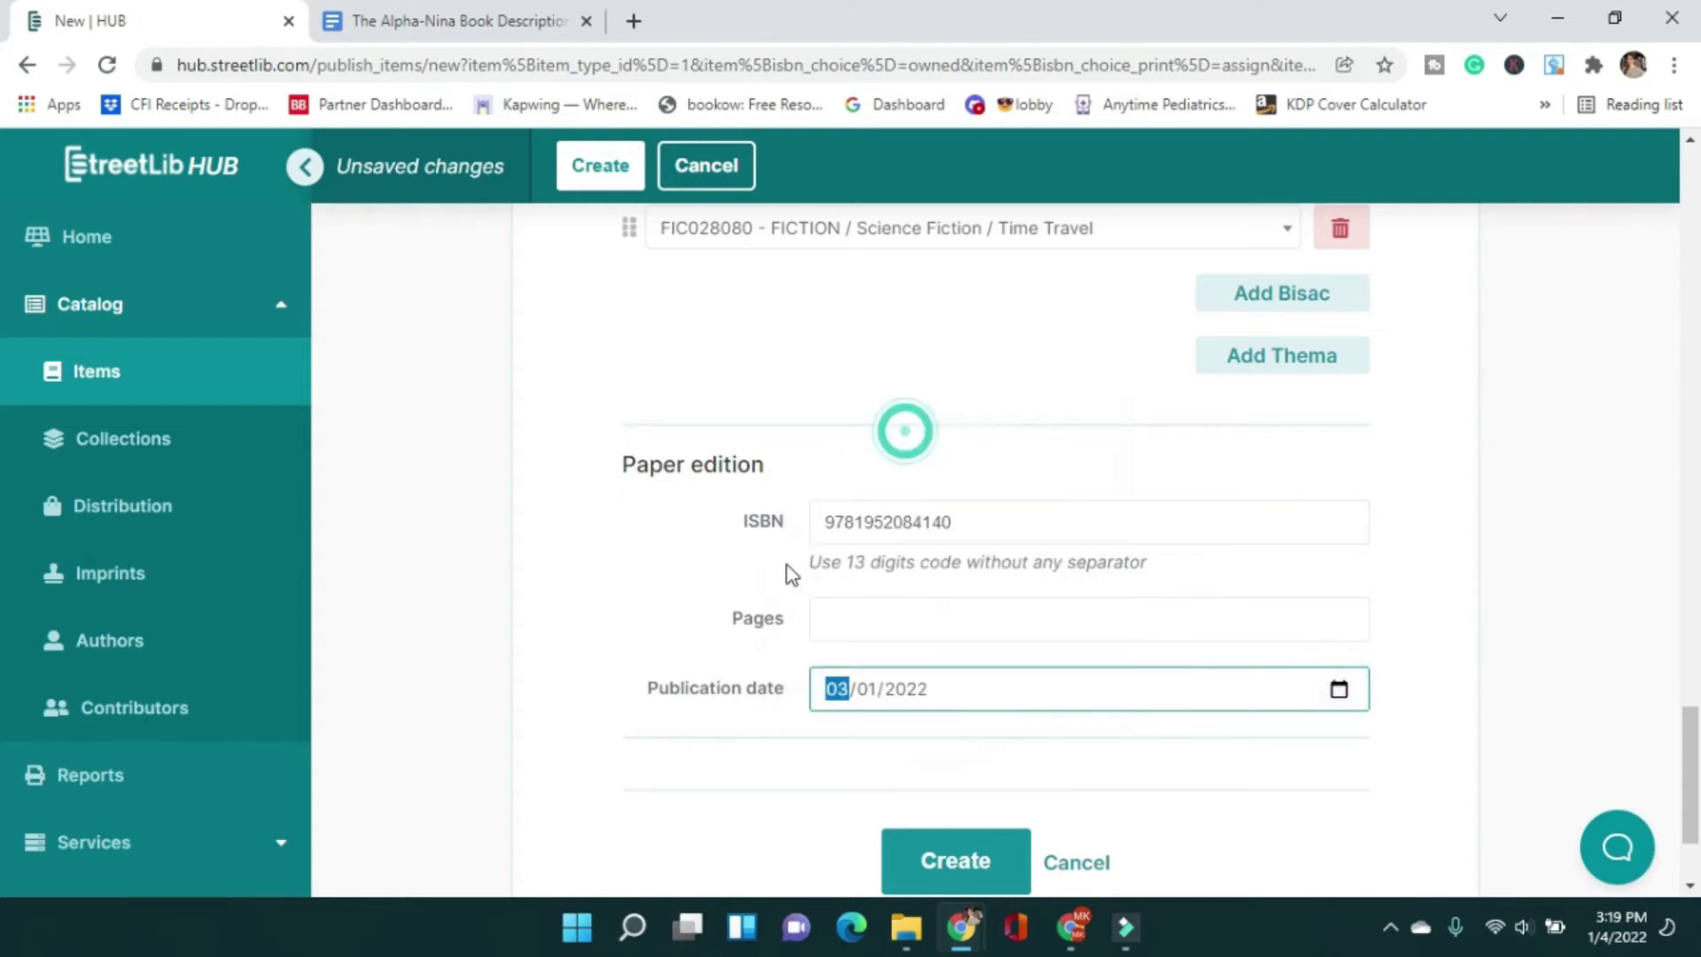
{"action": "left_click", "coordinate": [847, 620]}
{"action": "type", "text": "291"}
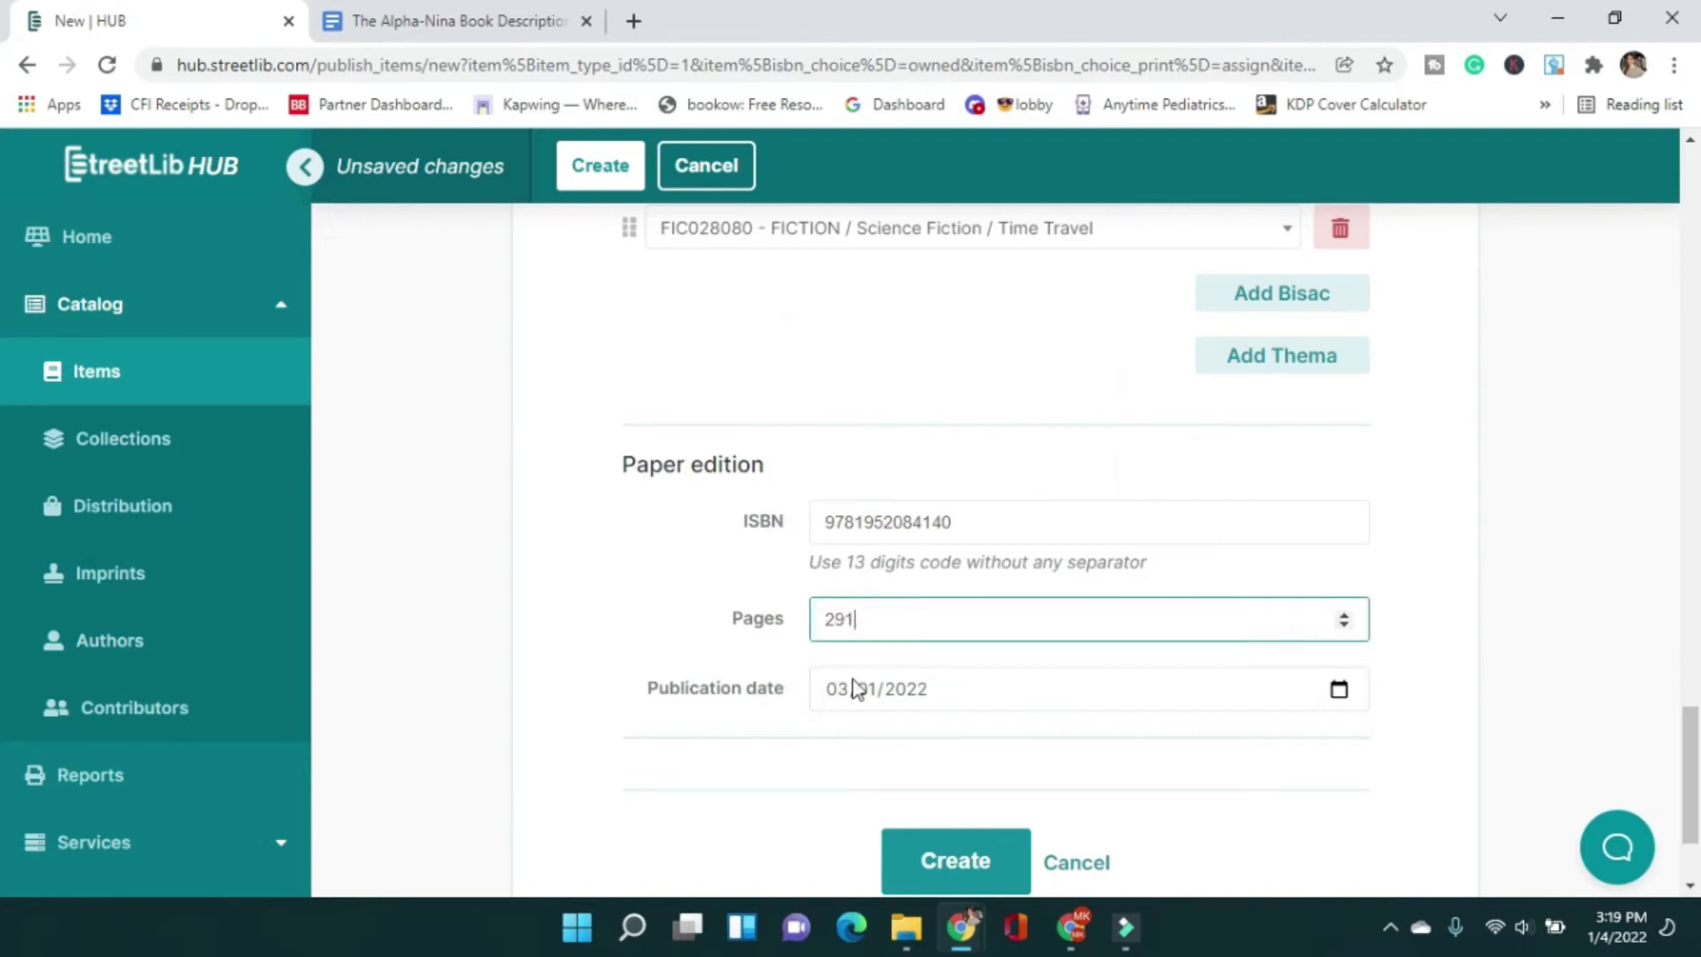
{"action": "left_click", "coordinate": [979, 864]}
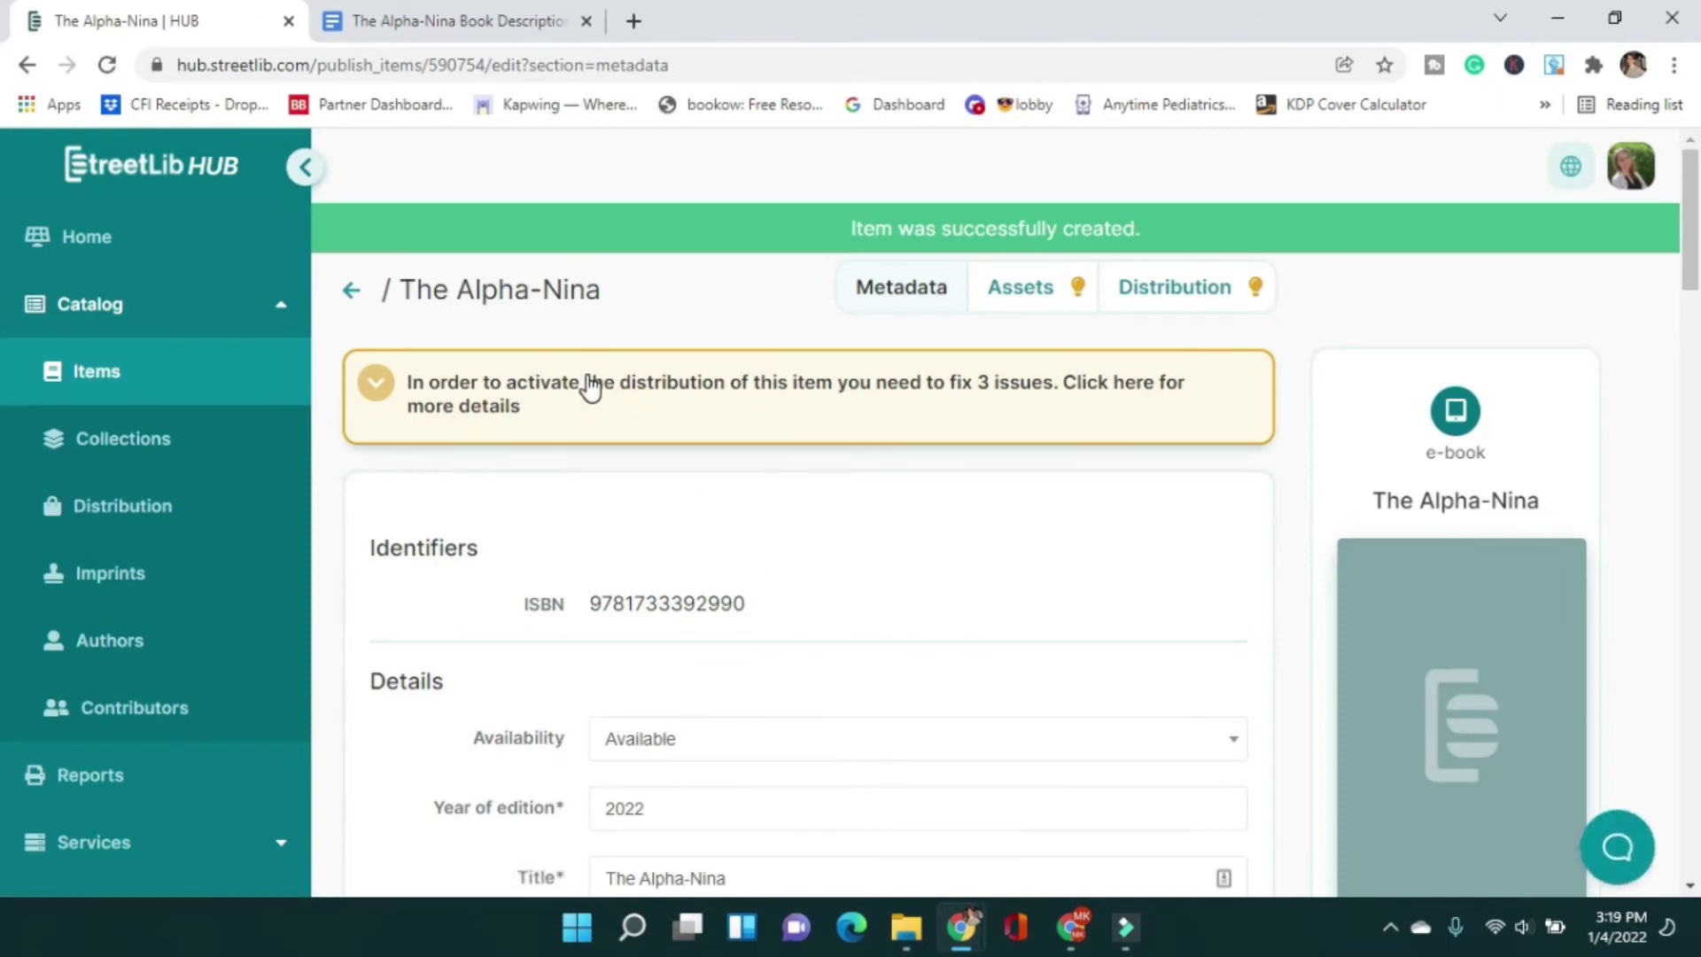
- Check the issues blocking distribution and upload The Alpha-Nina_6×9_Sample1_v4.jpg from the device as the item's ebook cover
{"action": "left_click", "coordinate": [551, 421]}
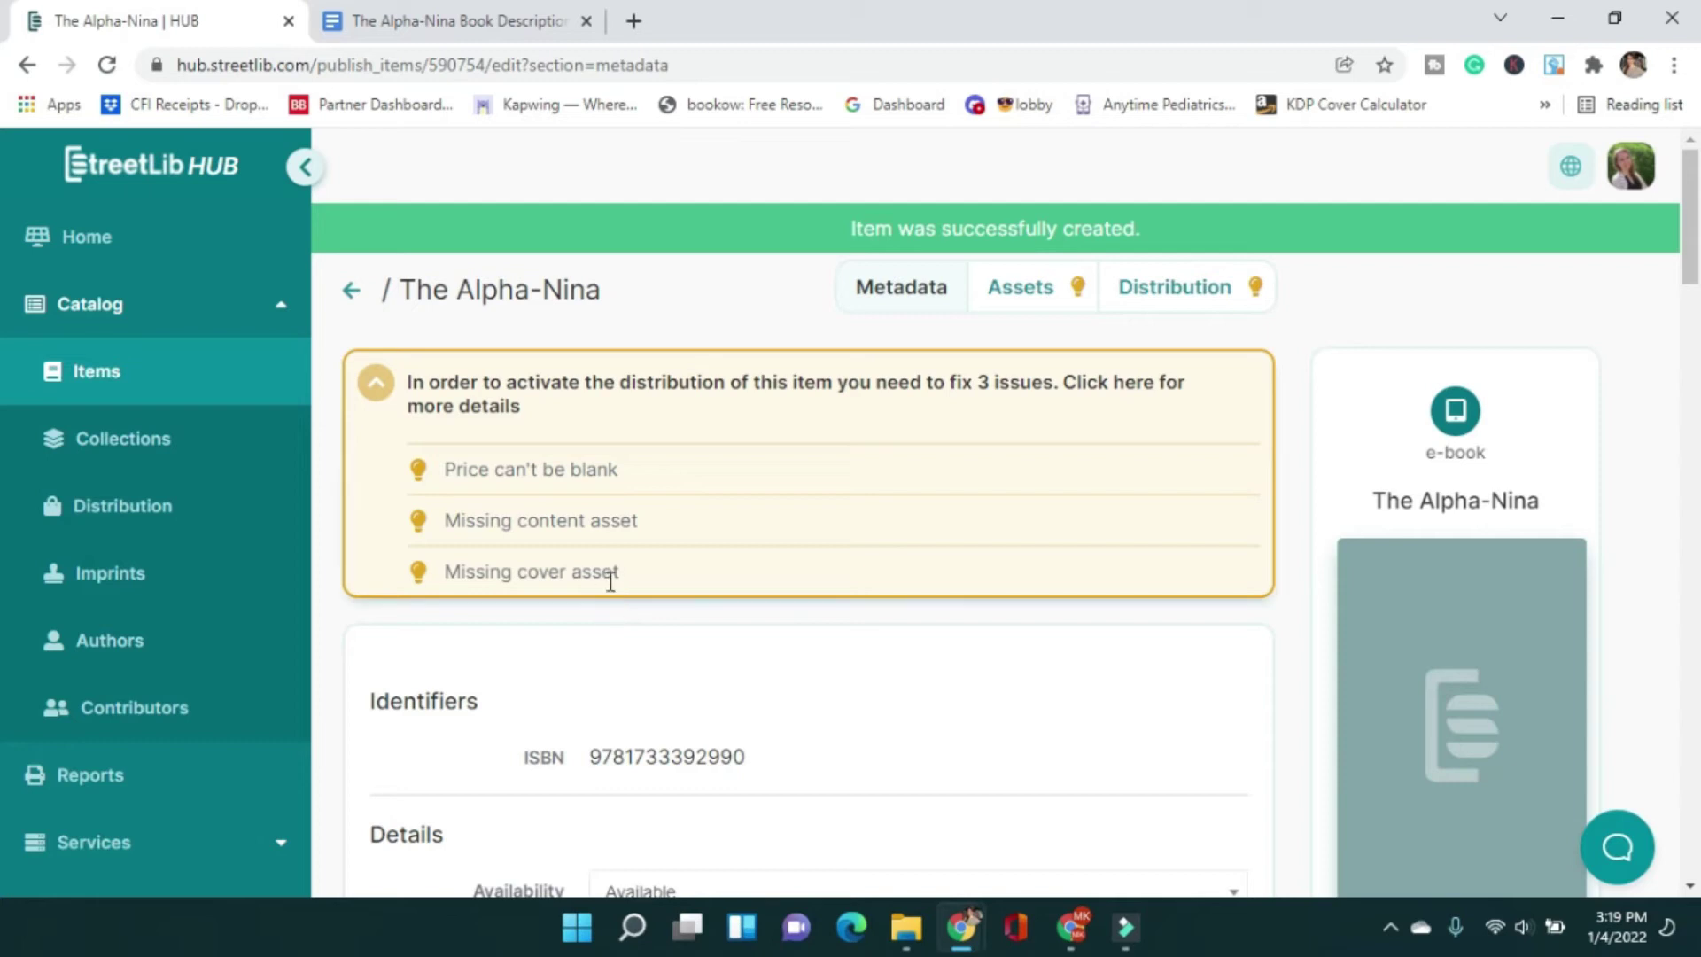
{"action": "scroll", "coordinate": [555, 512], "scroll_direction": "down", "scroll_amount": 10}
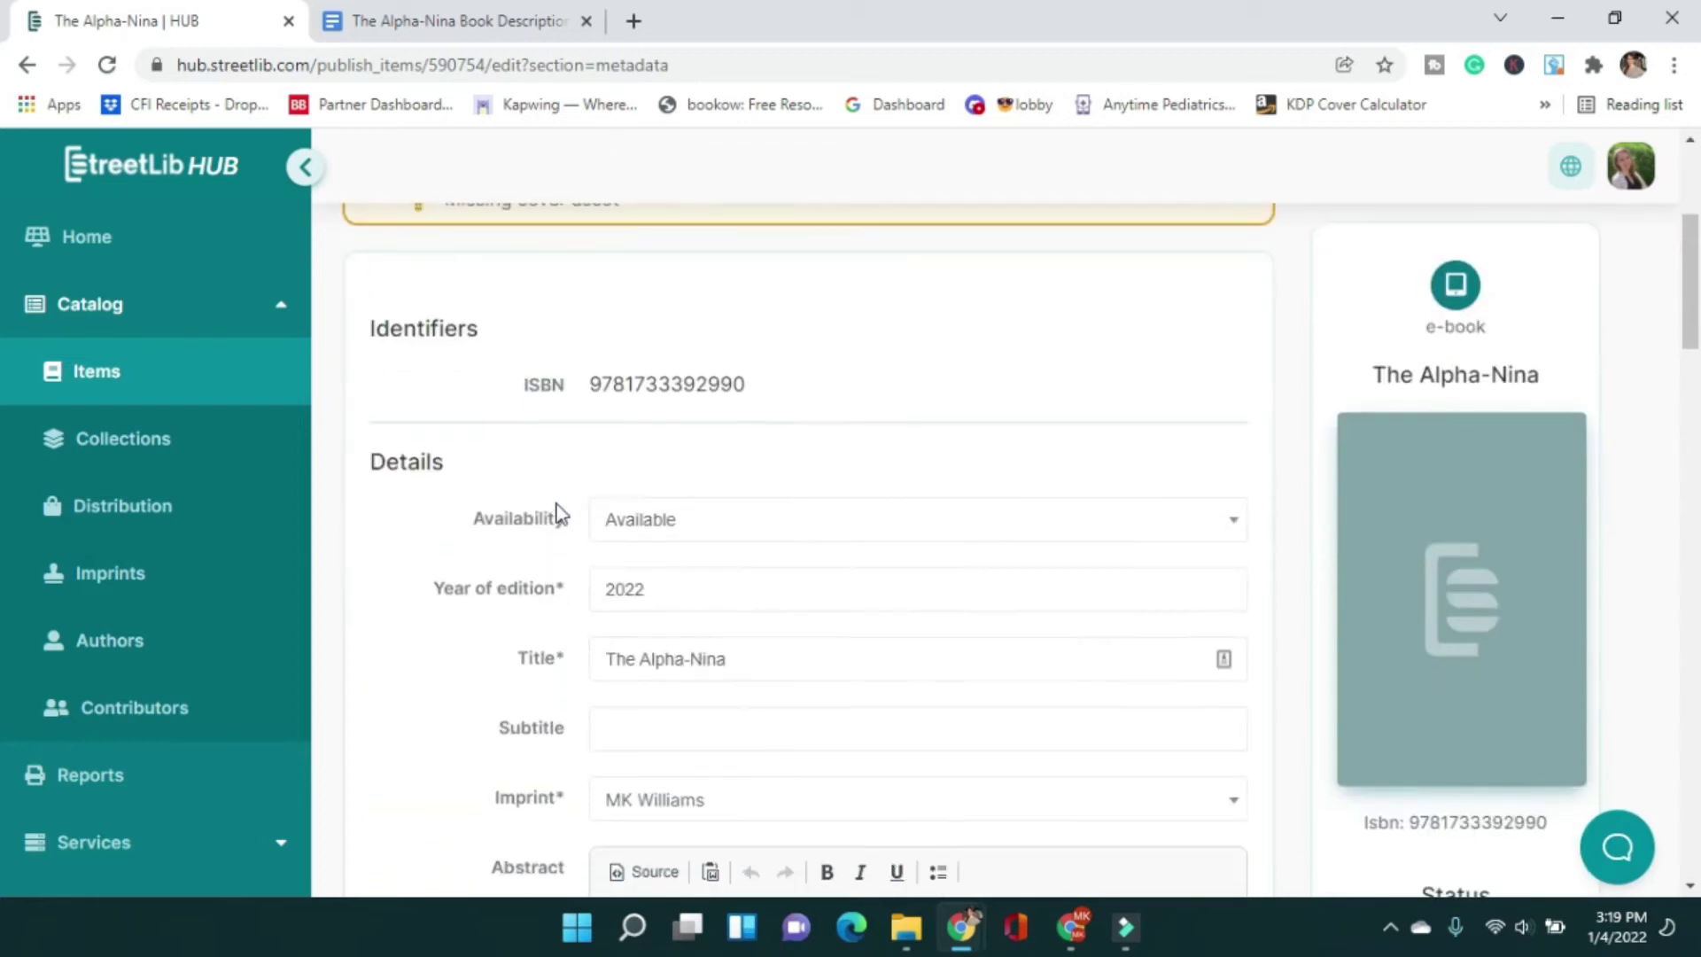
{"action": "scroll", "coordinate": [496, 567], "scroll_direction": "down", "scroll_amount": 20}
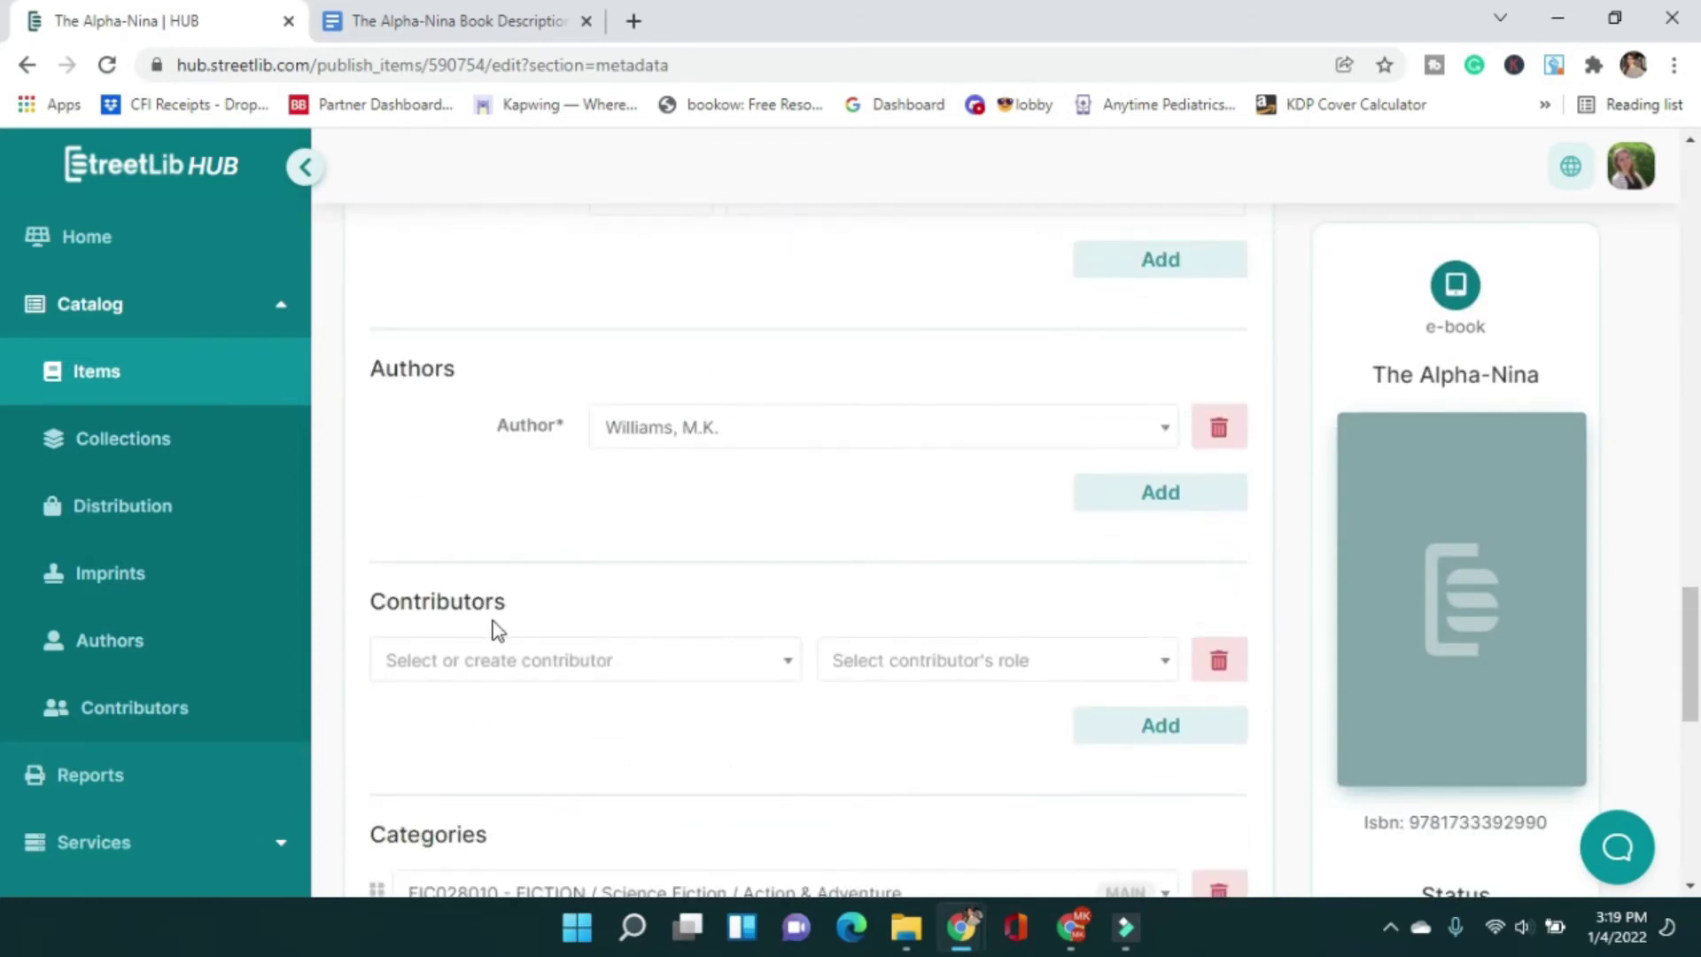
{"action": "left_click", "coordinate": [706, 675]}
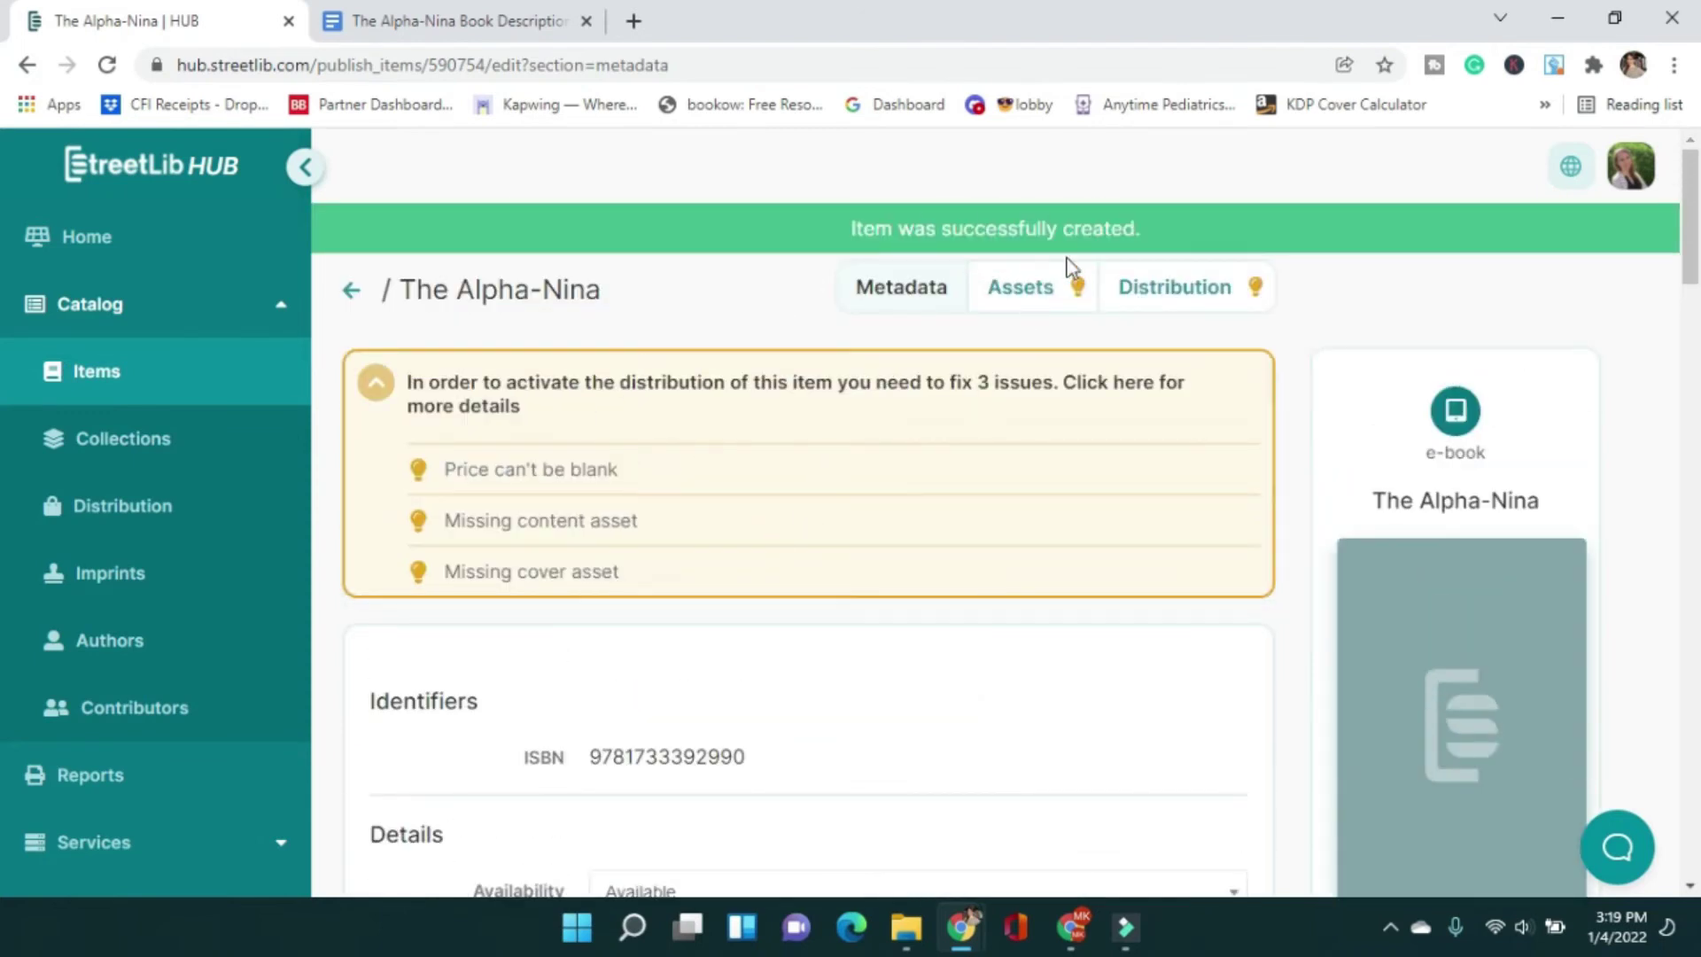
{"action": "left_click", "coordinate": [1060, 285]}
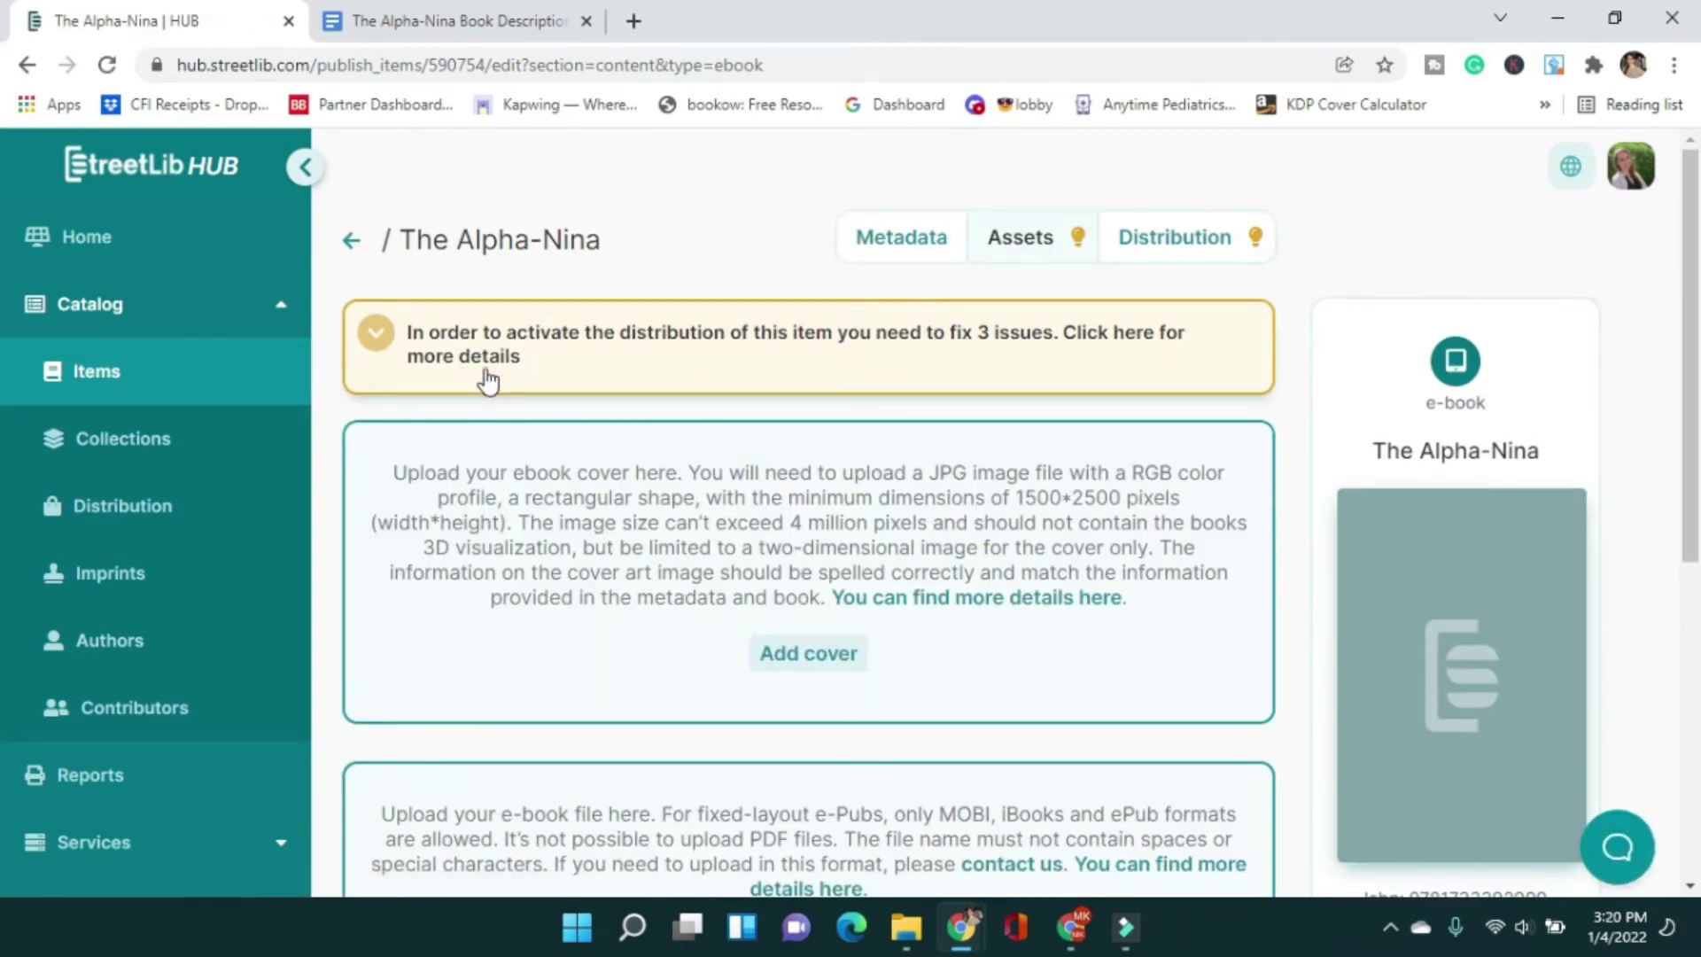
{"action": "left_click", "coordinate": [797, 674]}
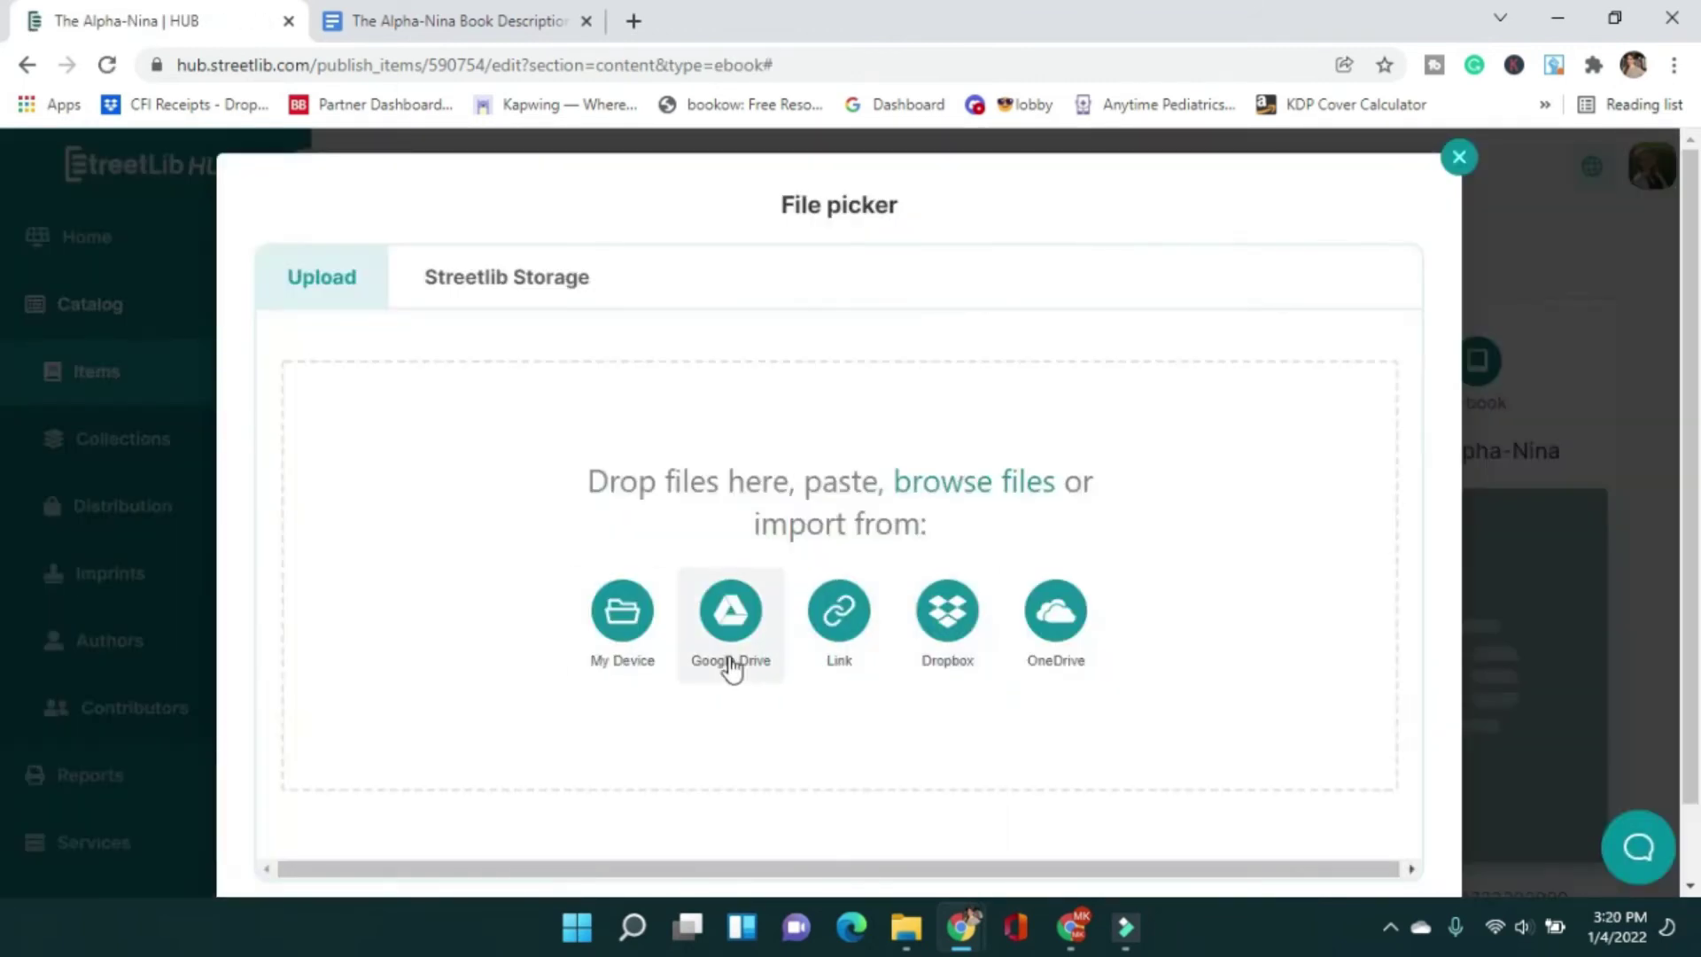
{"action": "left_click", "coordinate": [624, 630]}
{"action": "left_click", "coordinate": [639, 556]}
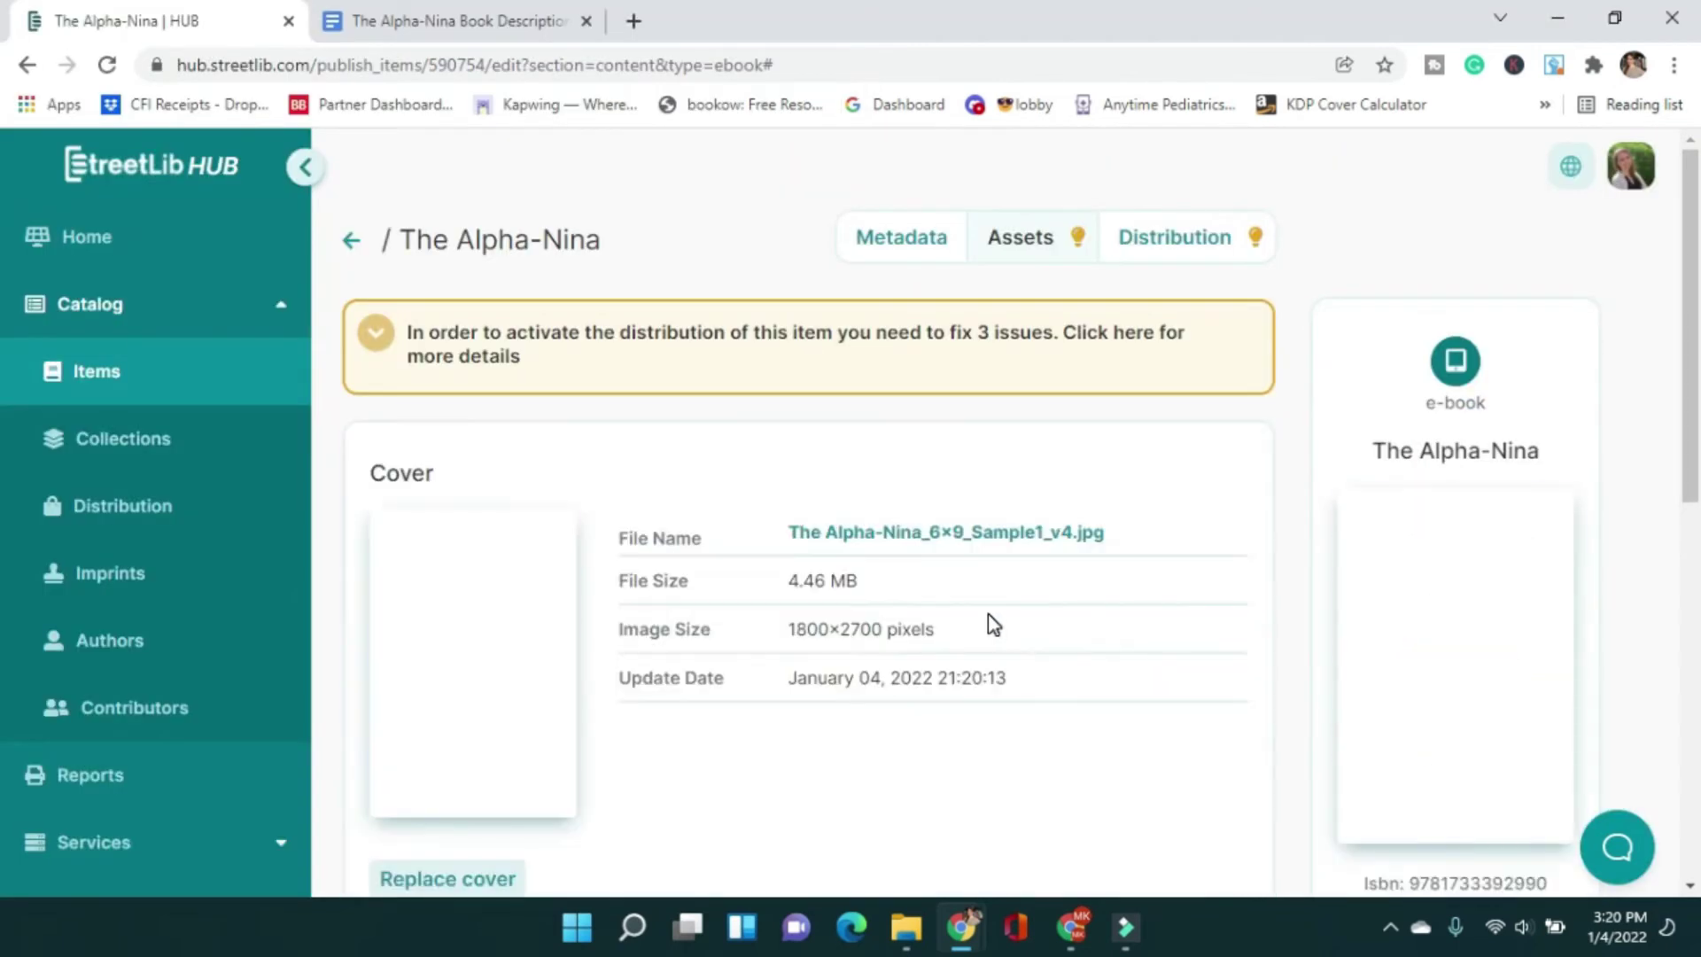
- Upload the ebook's MOBI file from the device as the item's content asset
{"action": "scroll", "coordinate": [974, 642], "scroll_direction": "down", "scroll_amount": 5}
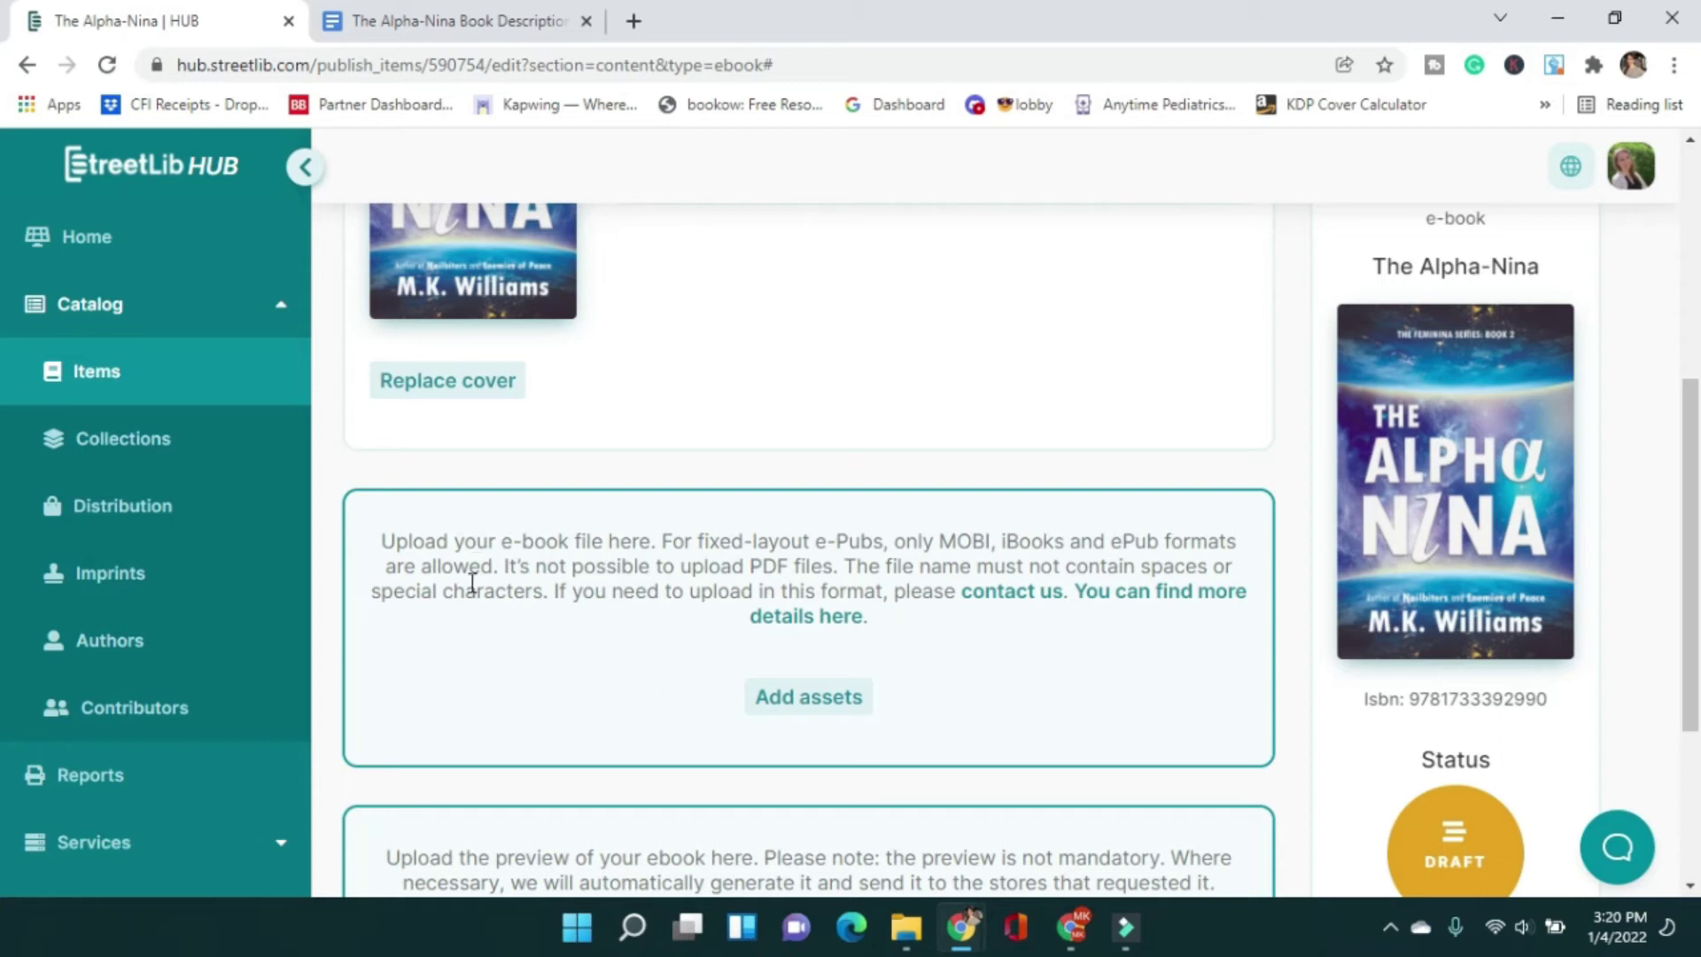
{"action": "left_click", "coordinate": [807, 700]}
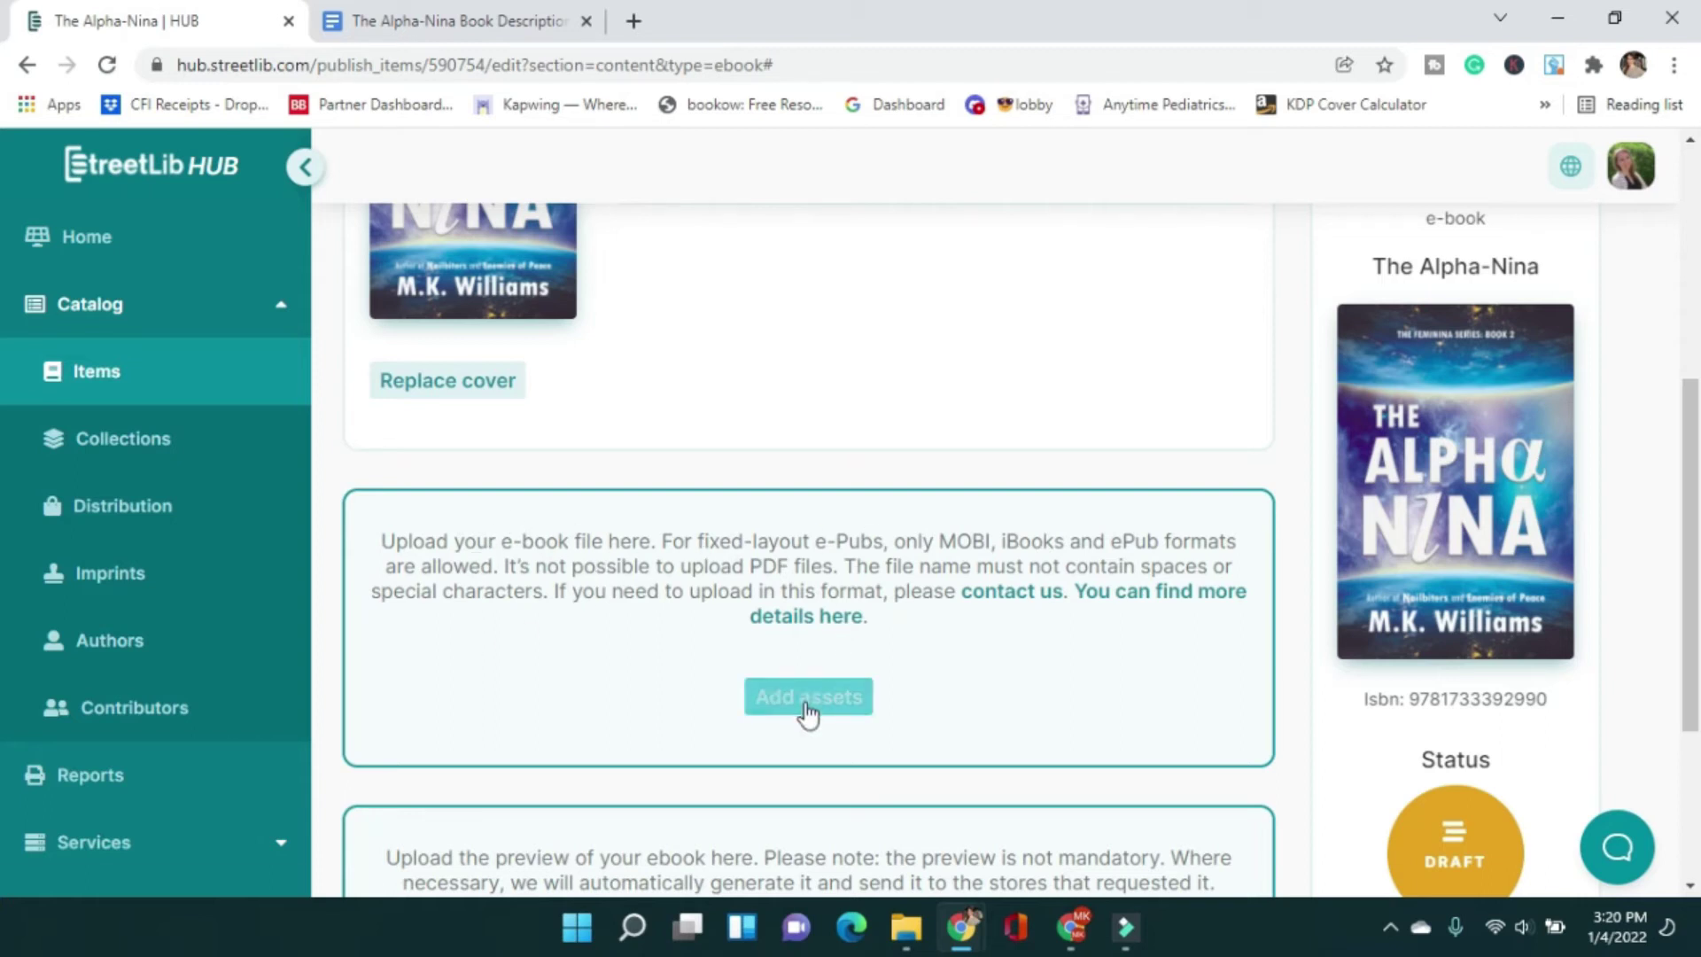
{"action": "left_click", "coordinate": [625, 630]}
{"action": "left_click", "coordinate": [274, 74]}
{"action": "double_click", "coordinate": [379, 361]}
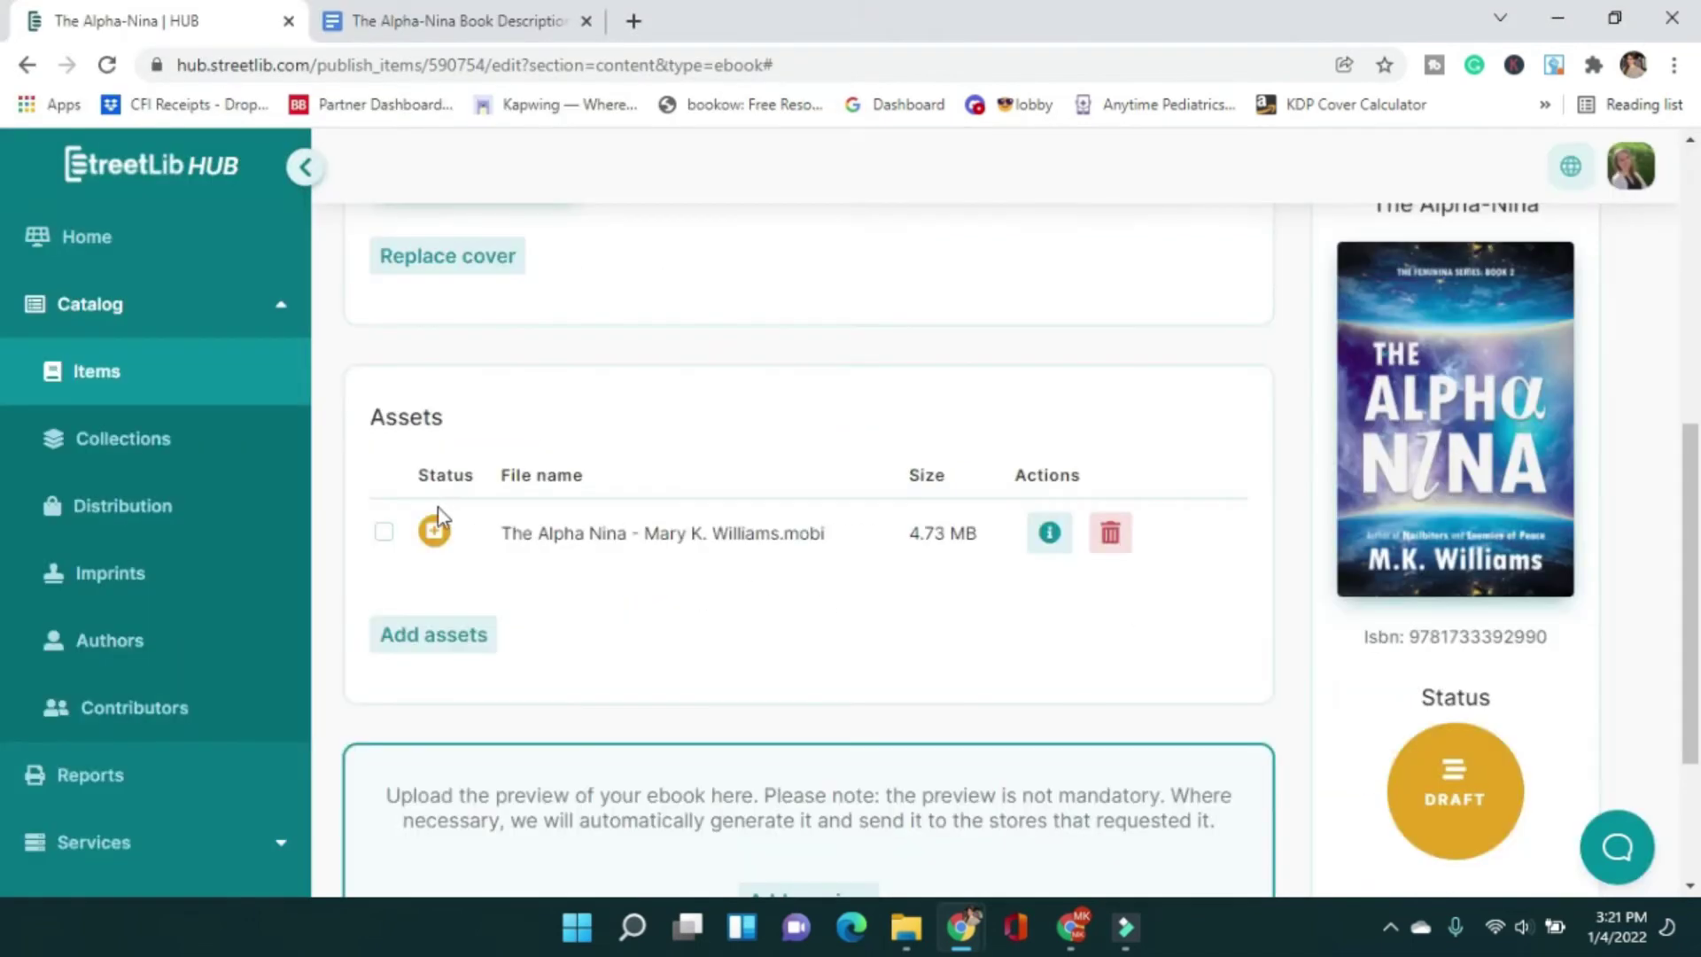
- Set the publication date in the item's distribution settings to 03/01/2022
{"action": "scroll", "coordinate": [735, 503], "scroll_direction": "down", "scroll_amount": 2}
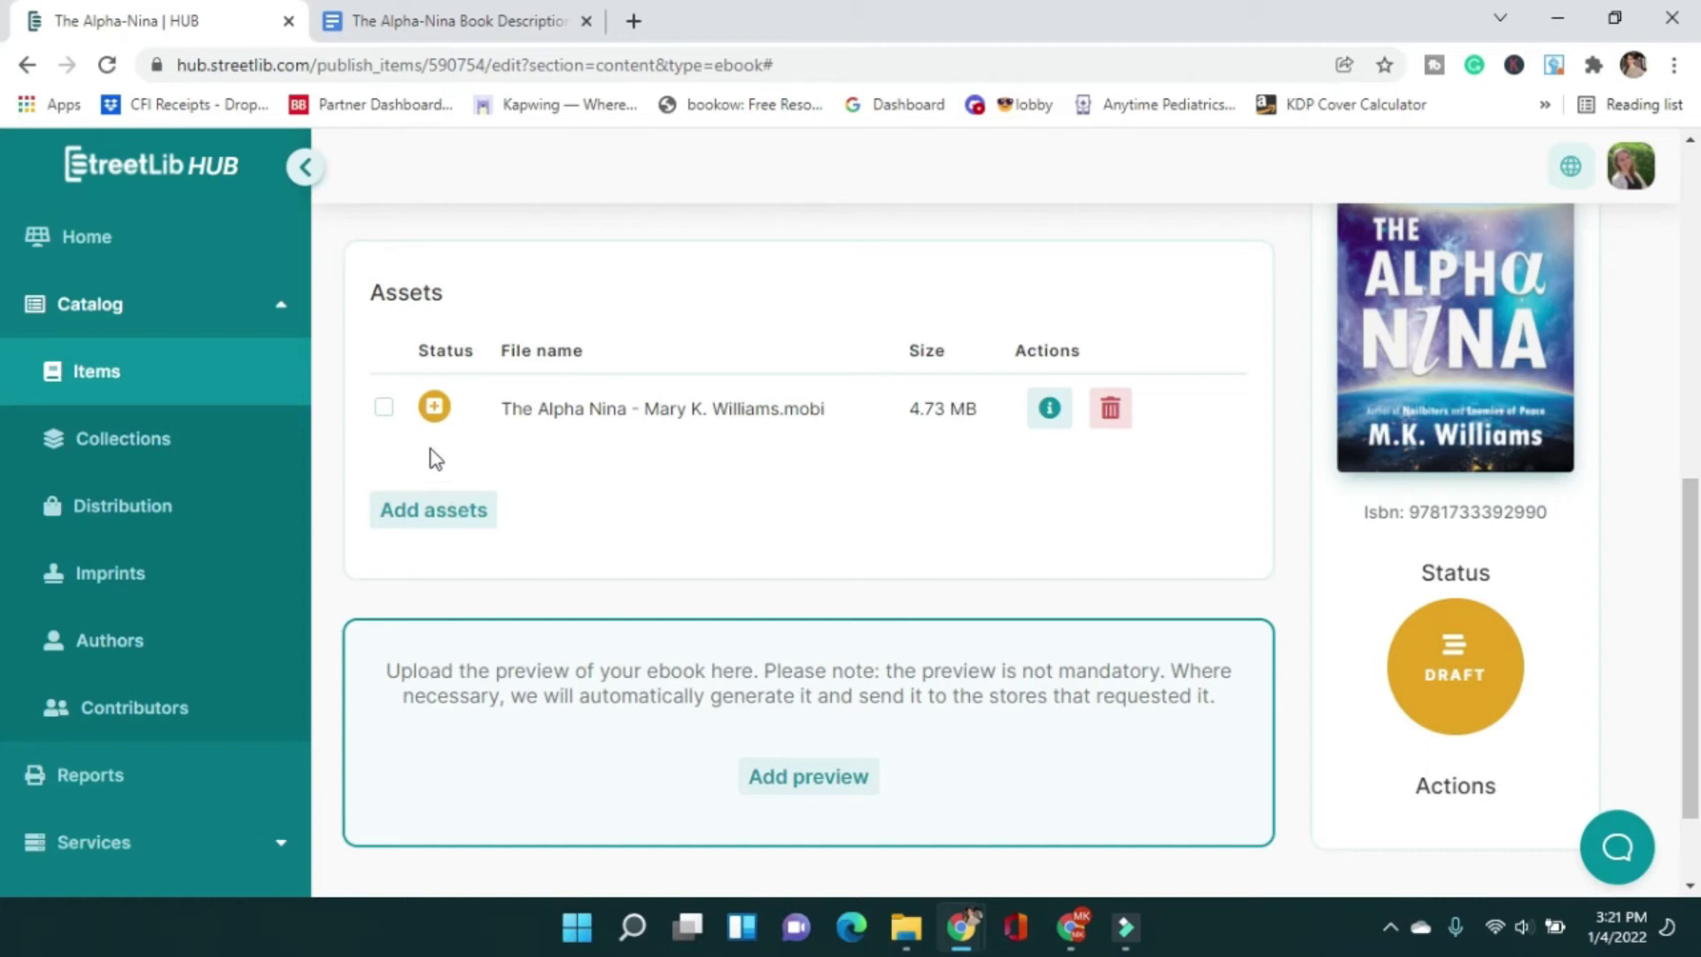
{"action": "scroll", "coordinate": [865, 492], "scroll_direction": "up", "scroll_amount": 5}
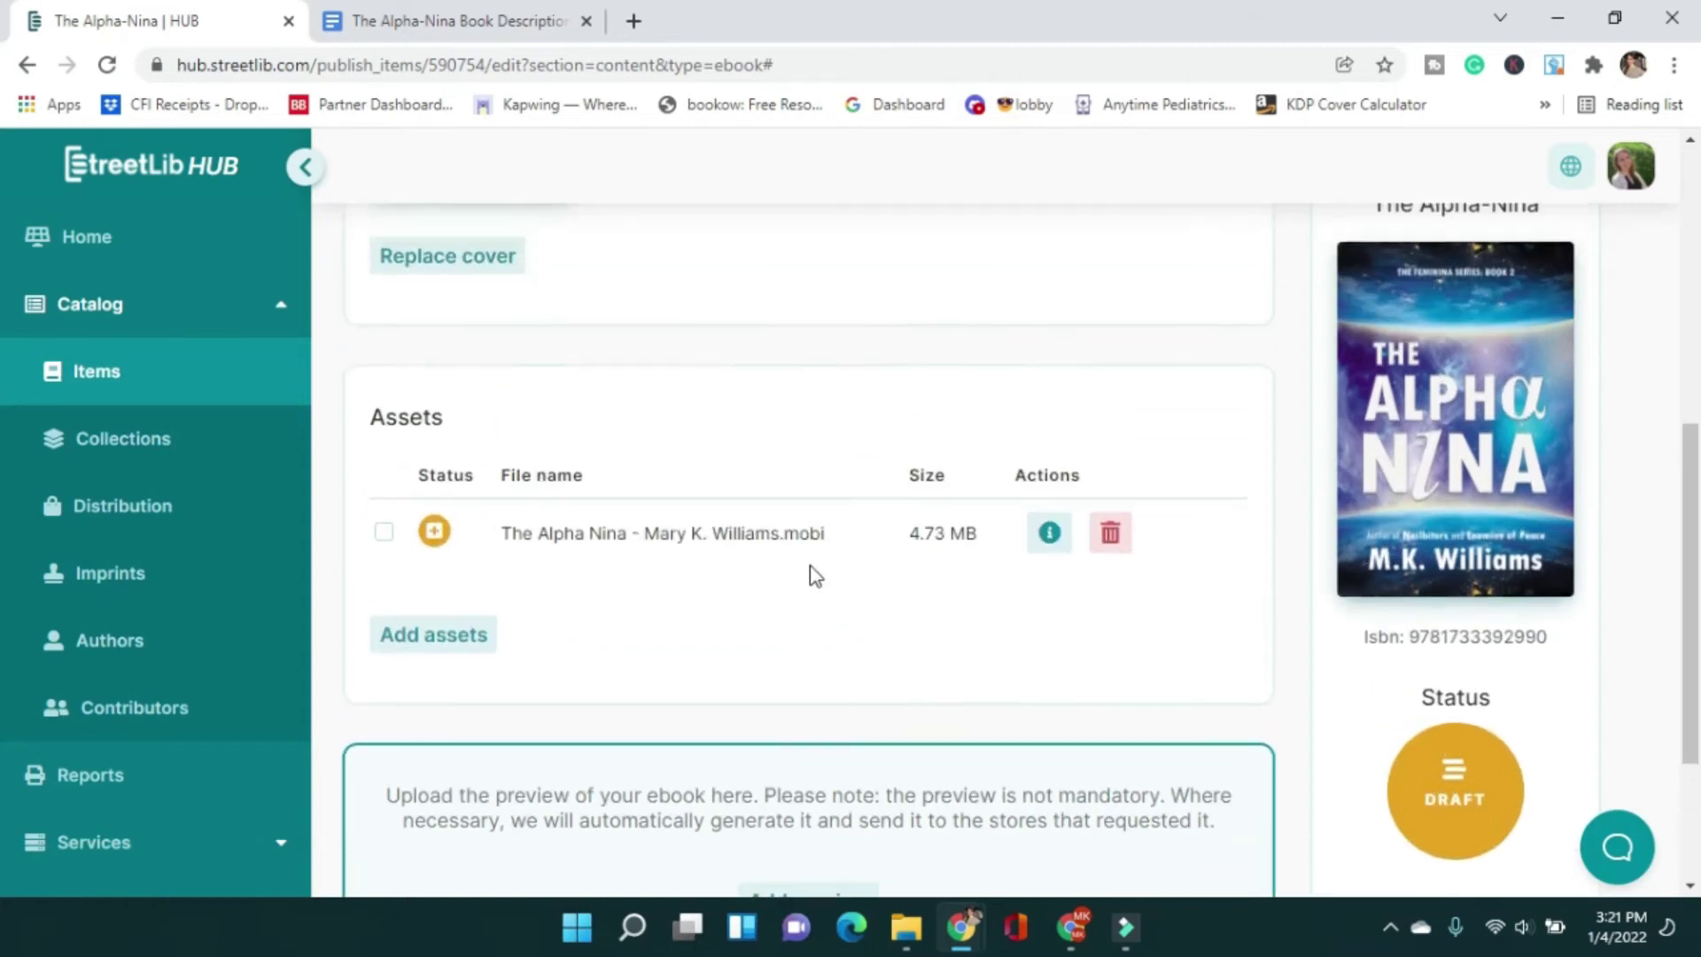
{"action": "scroll", "coordinate": [1174, 530], "scroll_direction": "up", "scroll_amount": 3}
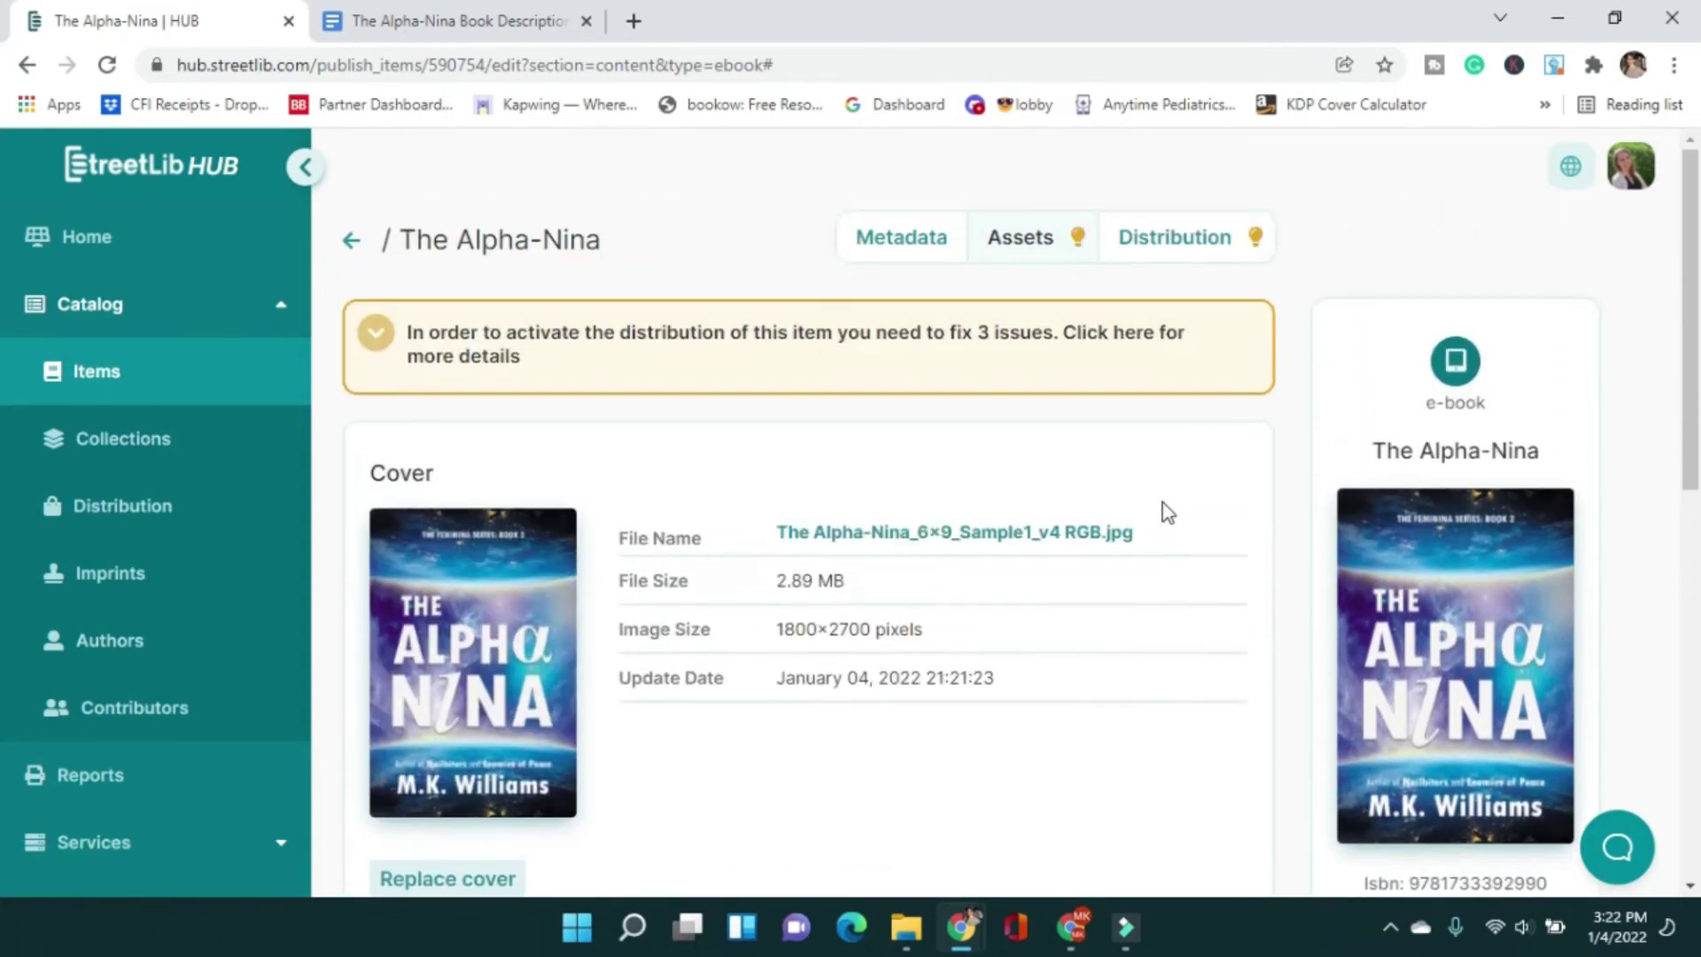
{"action": "left_click", "coordinate": [1178, 248]}
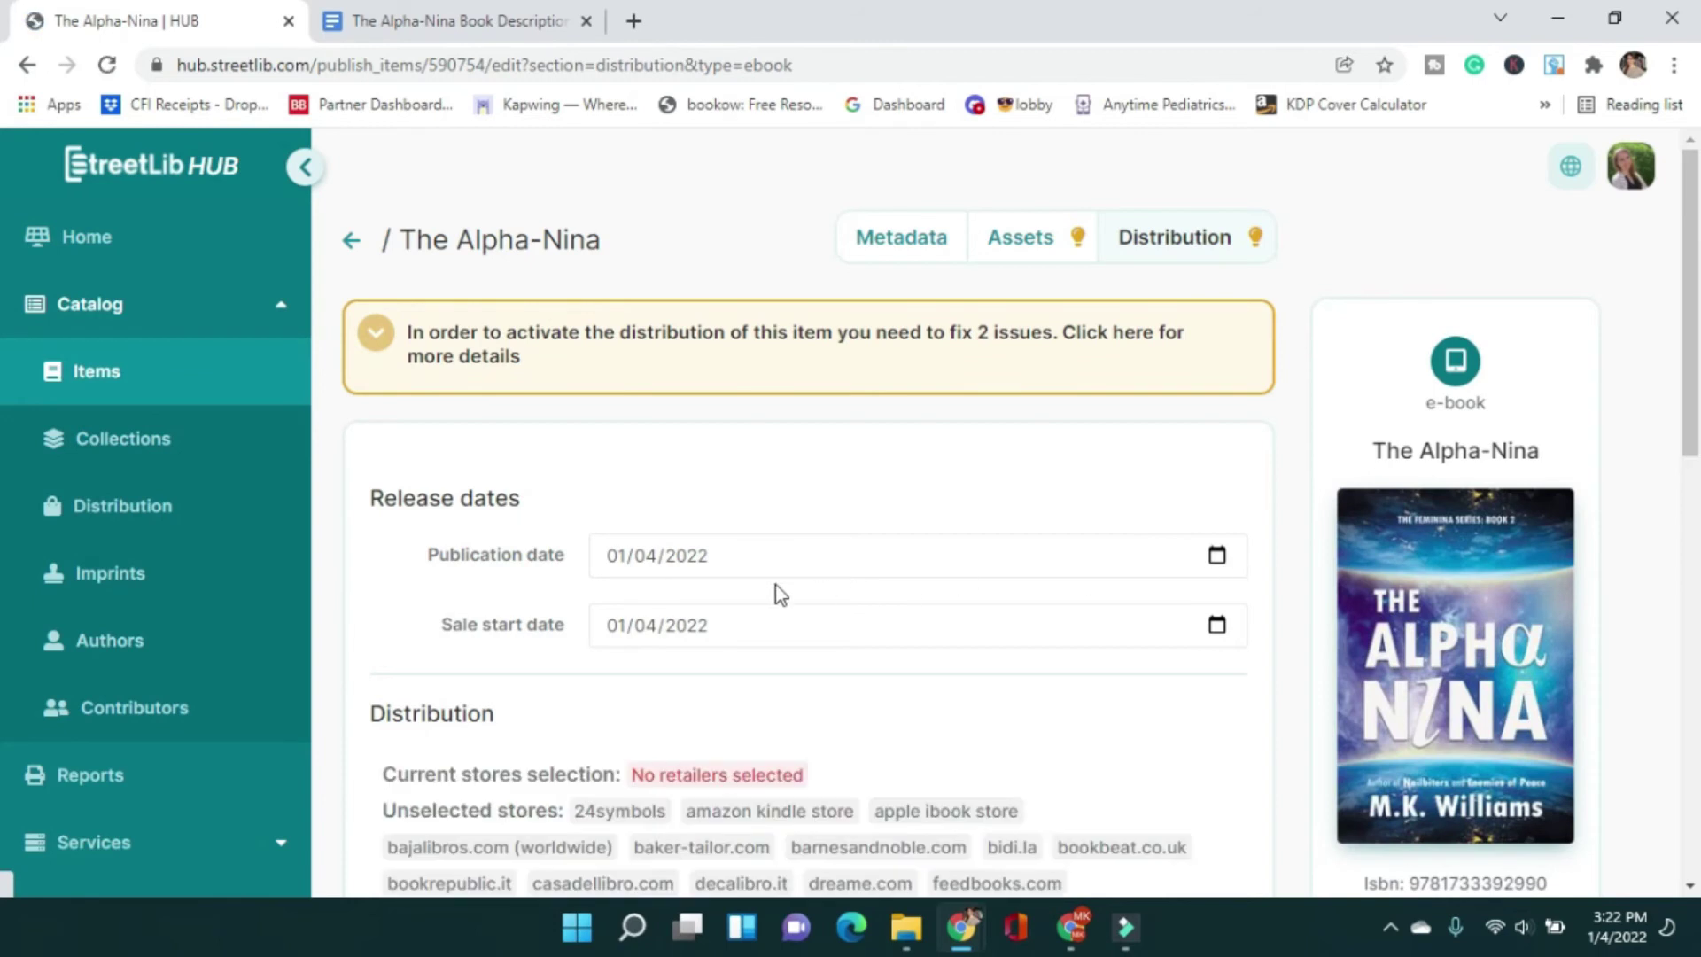
{"action": "left_click", "coordinate": [1216, 555]}
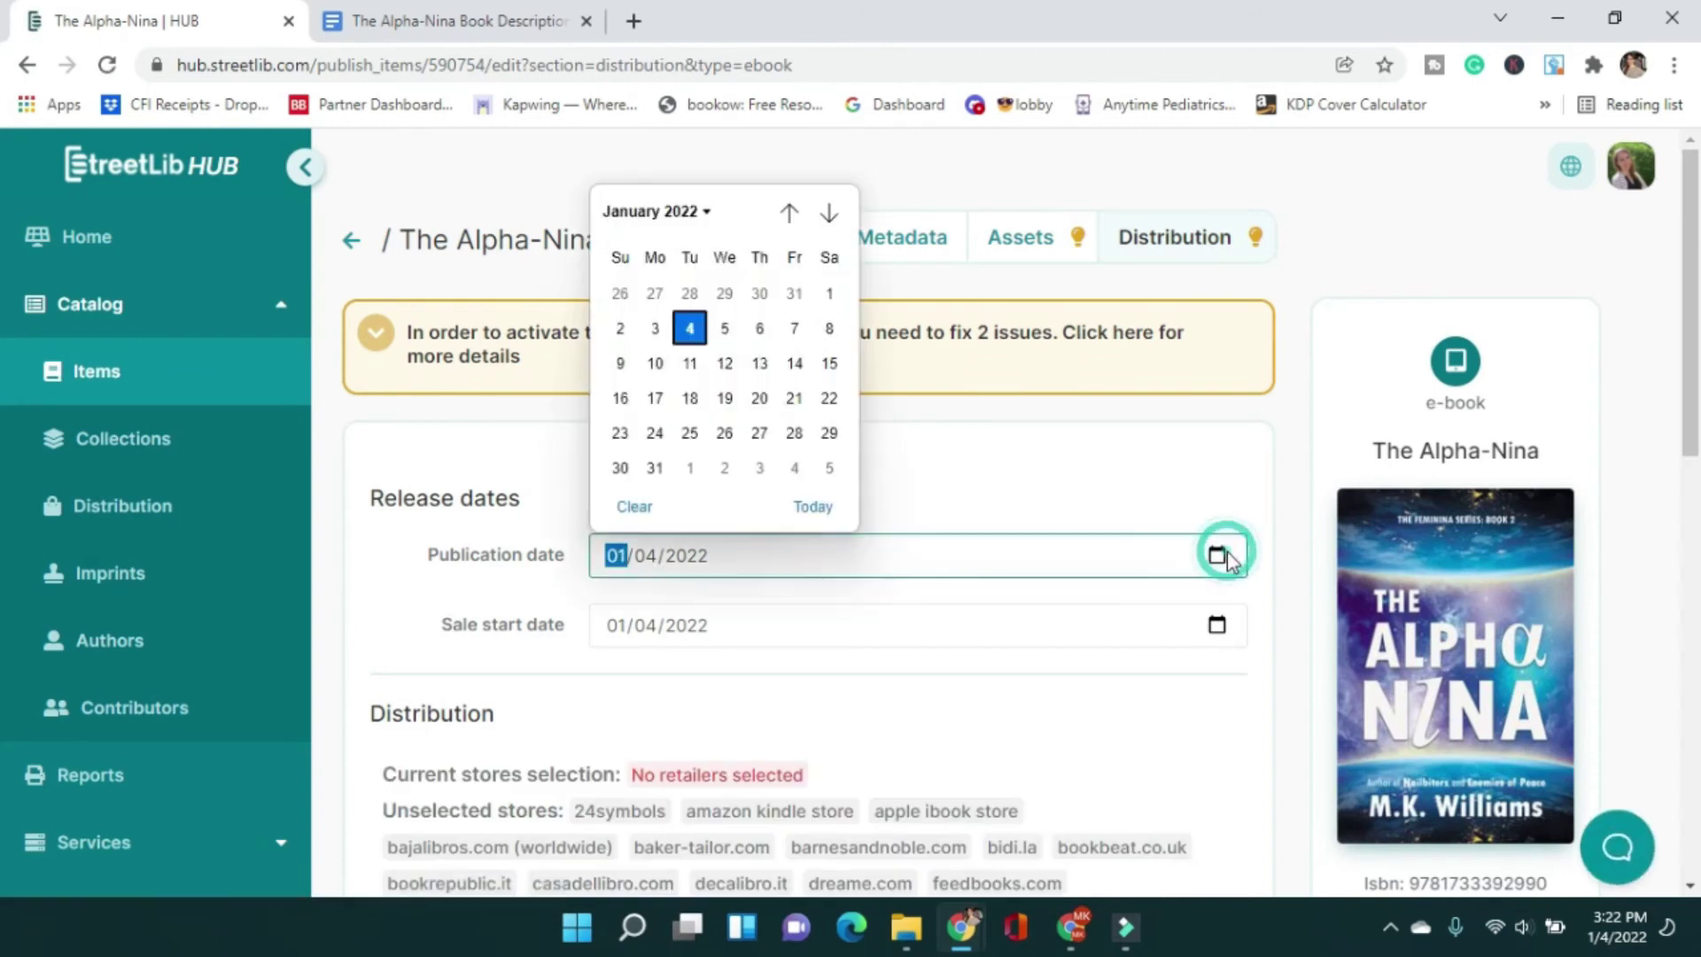
{"action": "left_click", "coordinate": [828, 215]}
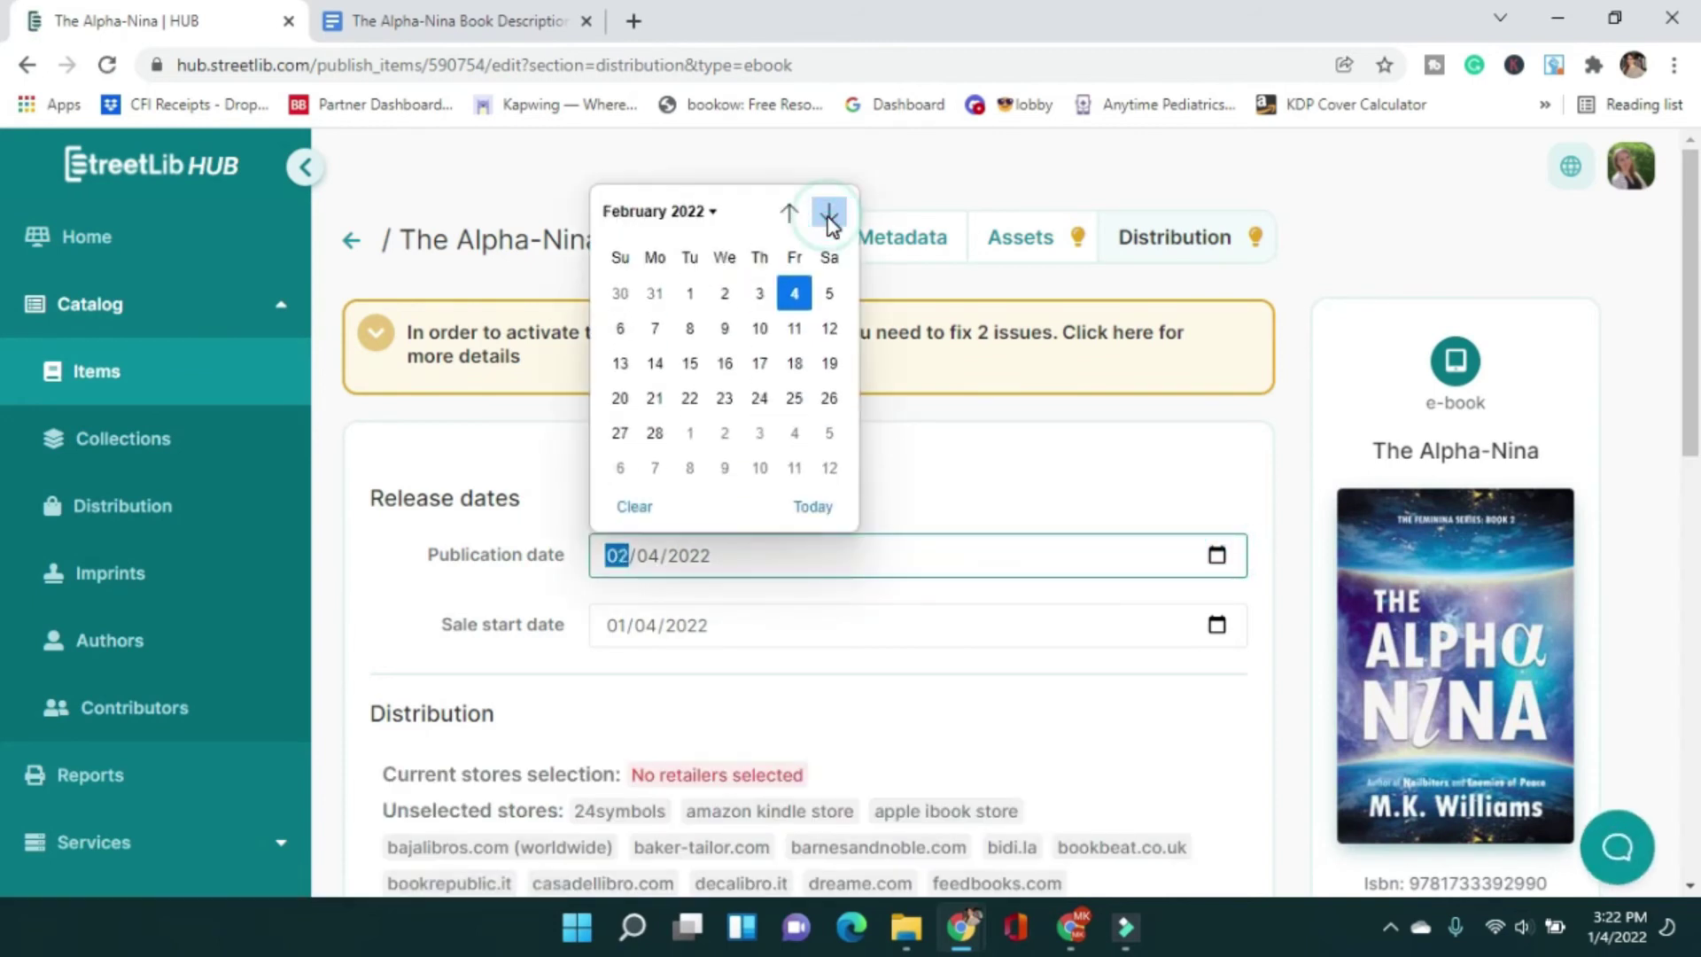
{"action": "left_click", "coordinate": [828, 215]}
{"action": "left_click", "coordinate": [690, 289]}
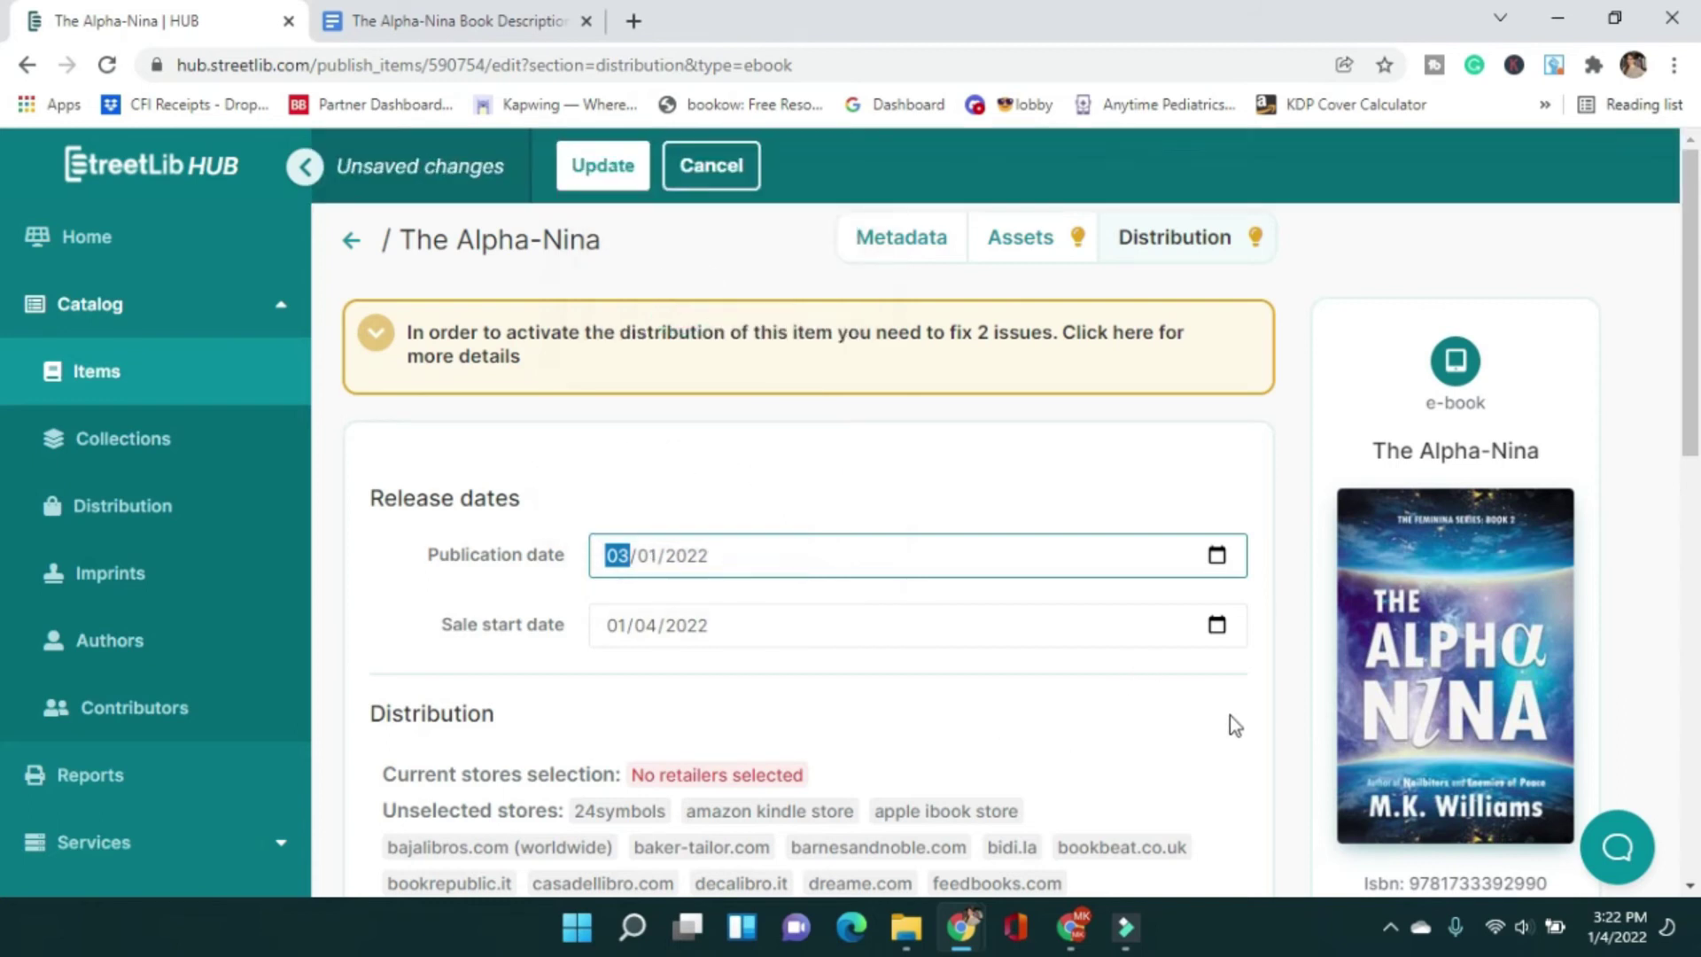
- Set the sale start date in the distribution settings to 03/01/2022
{"action": "left_click", "coordinate": [1216, 624]}
{"action": "left_click", "coordinate": [817, 292]}
{"action": "left_click", "coordinate": [817, 291]}
{"action": "left_click", "coordinate": [689, 363]}
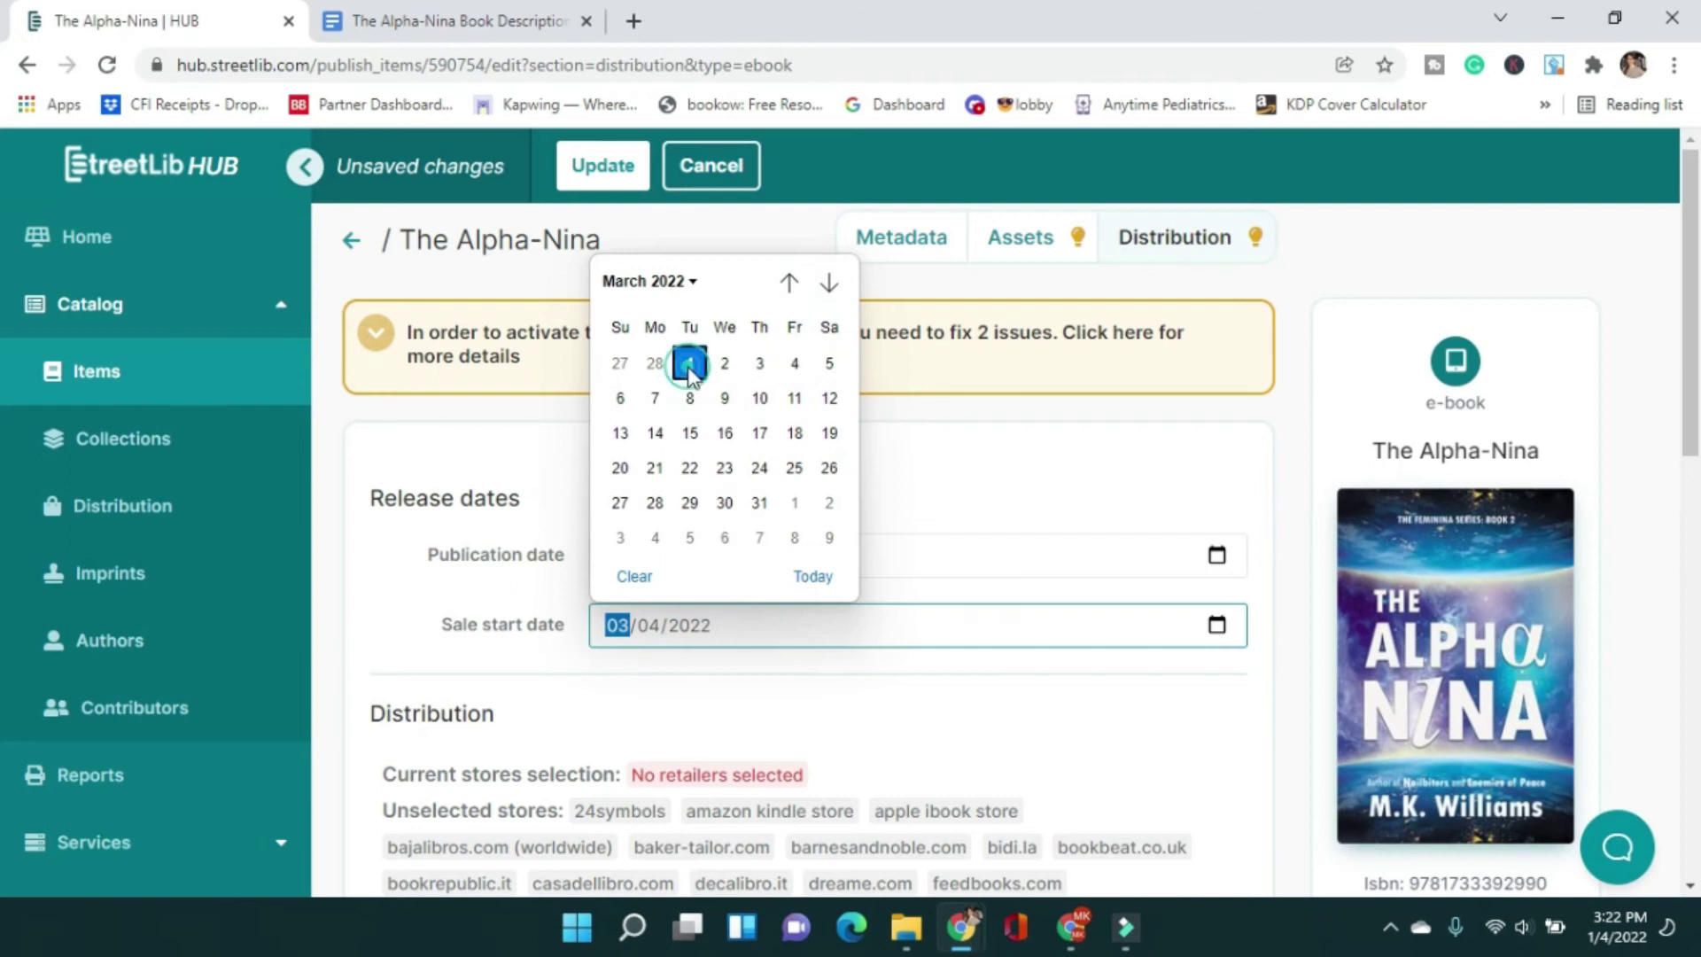
{"action": "left_click", "coordinate": [609, 488]}
- In the stores selection, select all Retail Channels and exclude amazon kindle store, apple ibook store and barnesandnoble.com
{"action": "scroll", "coordinate": [448, 508], "scroll_direction": "down", "scroll_amount": 1}
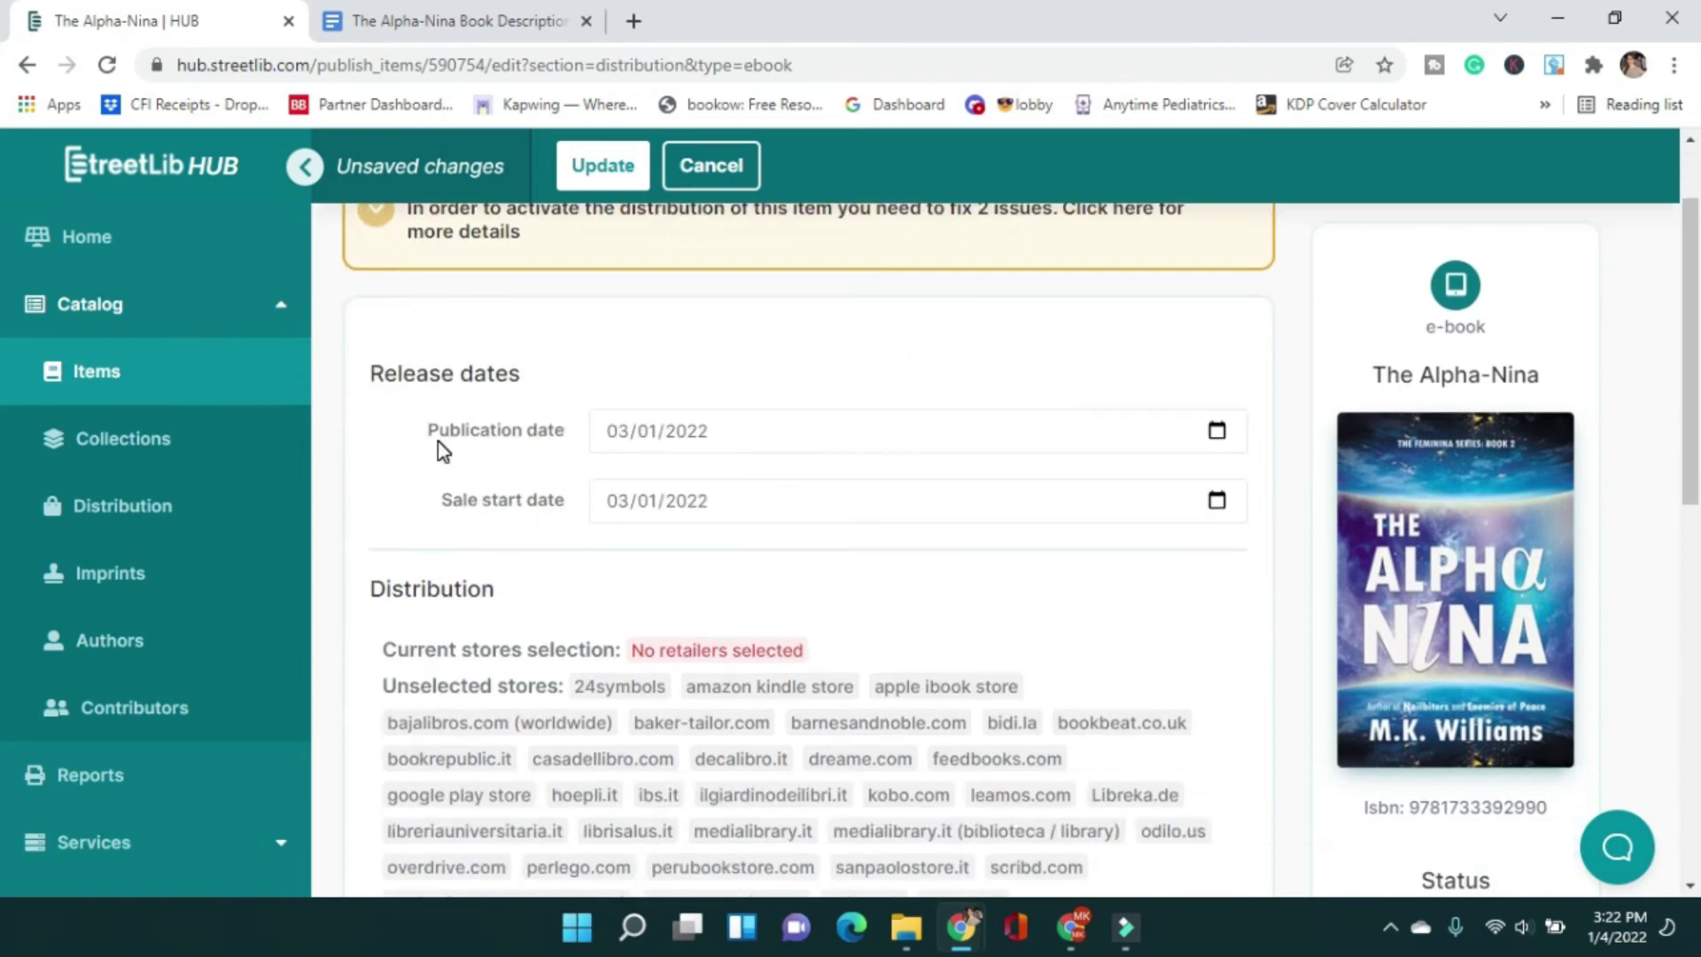
{"action": "scroll", "coordinate": [438, 441], "scroll_direction": "down", "scroll_amount": 2}
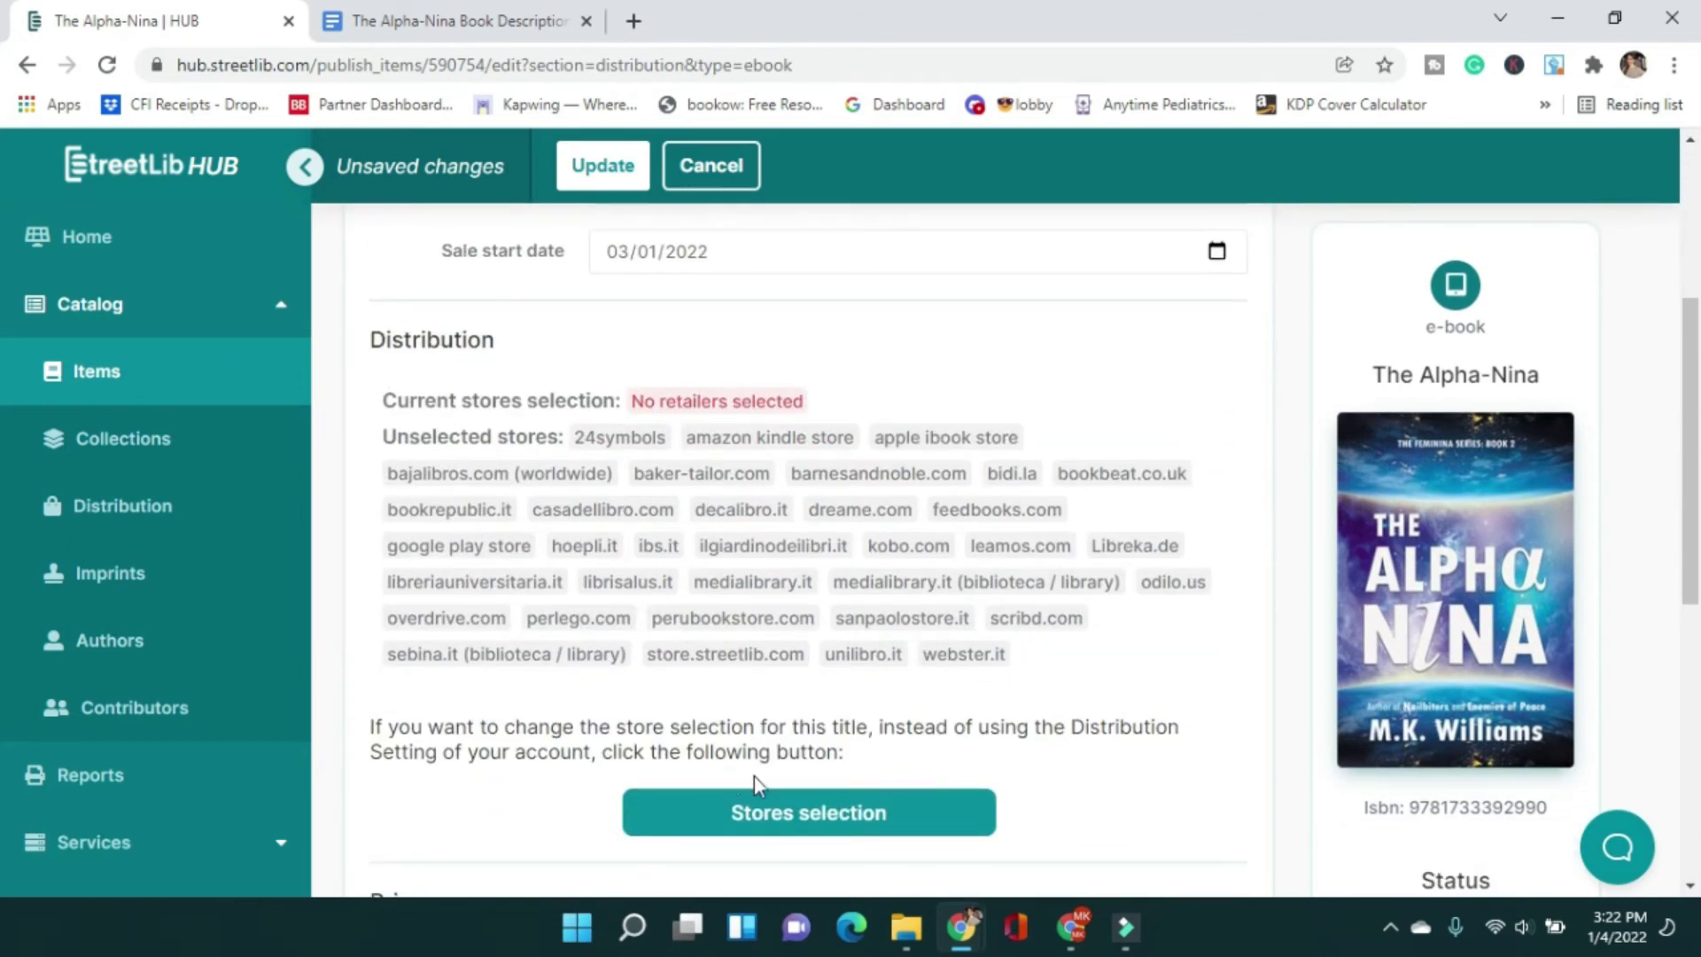
{"action": "left_click", "coordinate": [817, 813]}
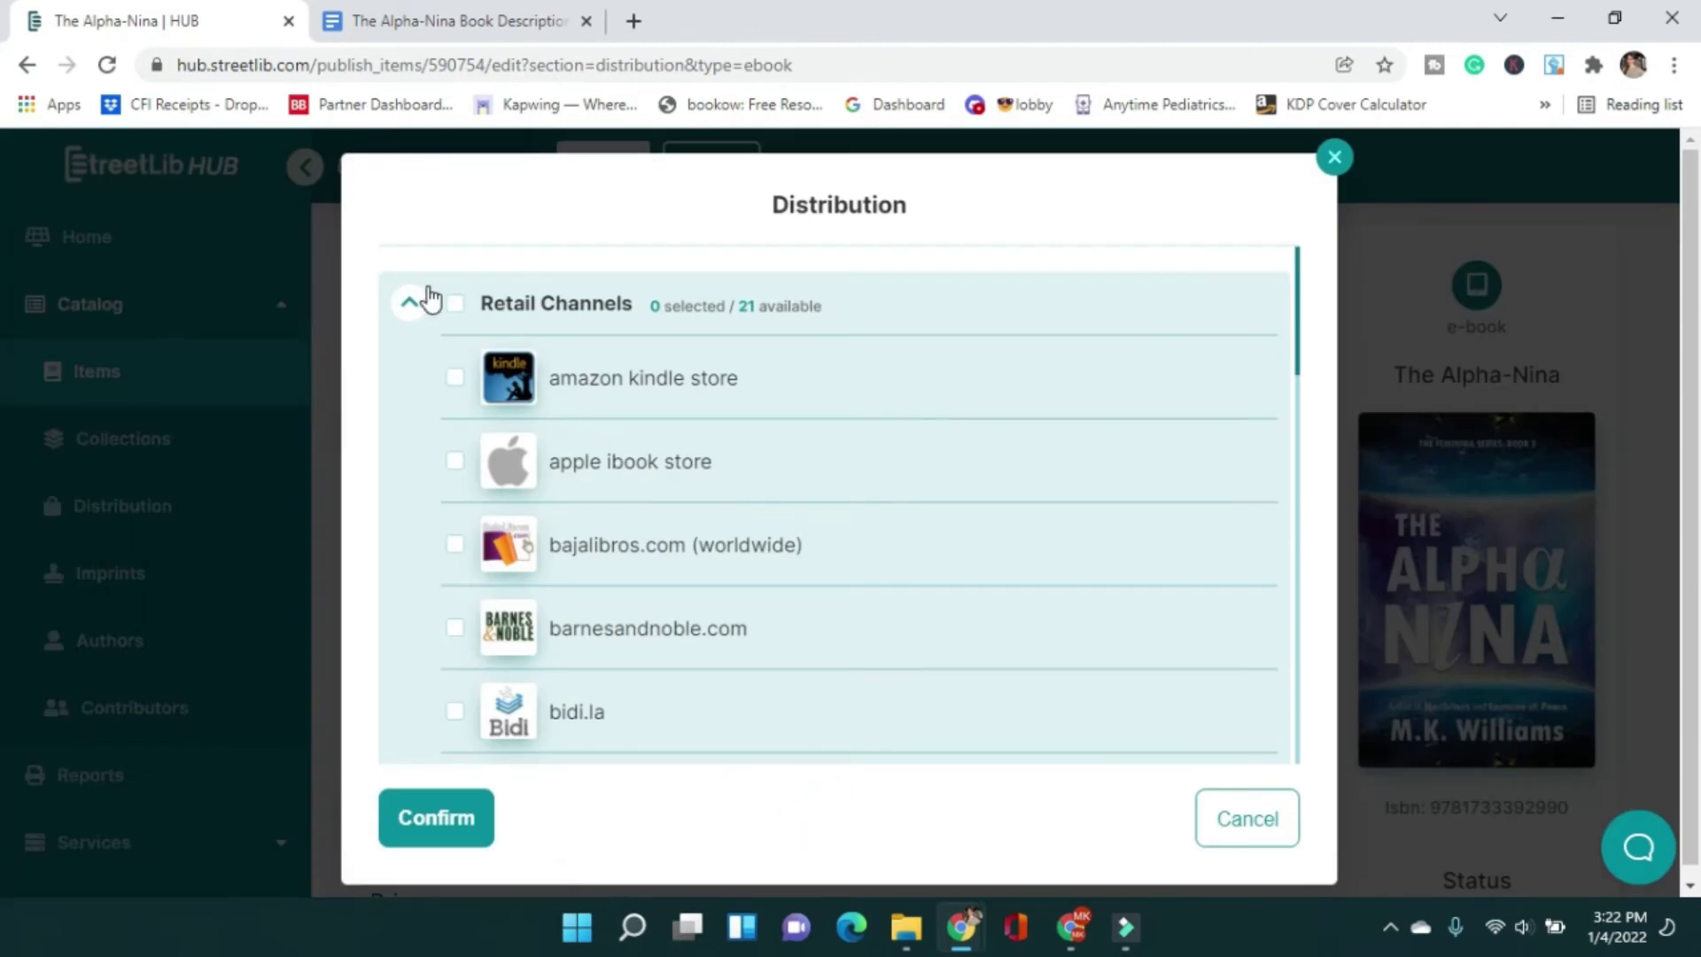
{"action": "left_click", "coordinate": [454, 306]}
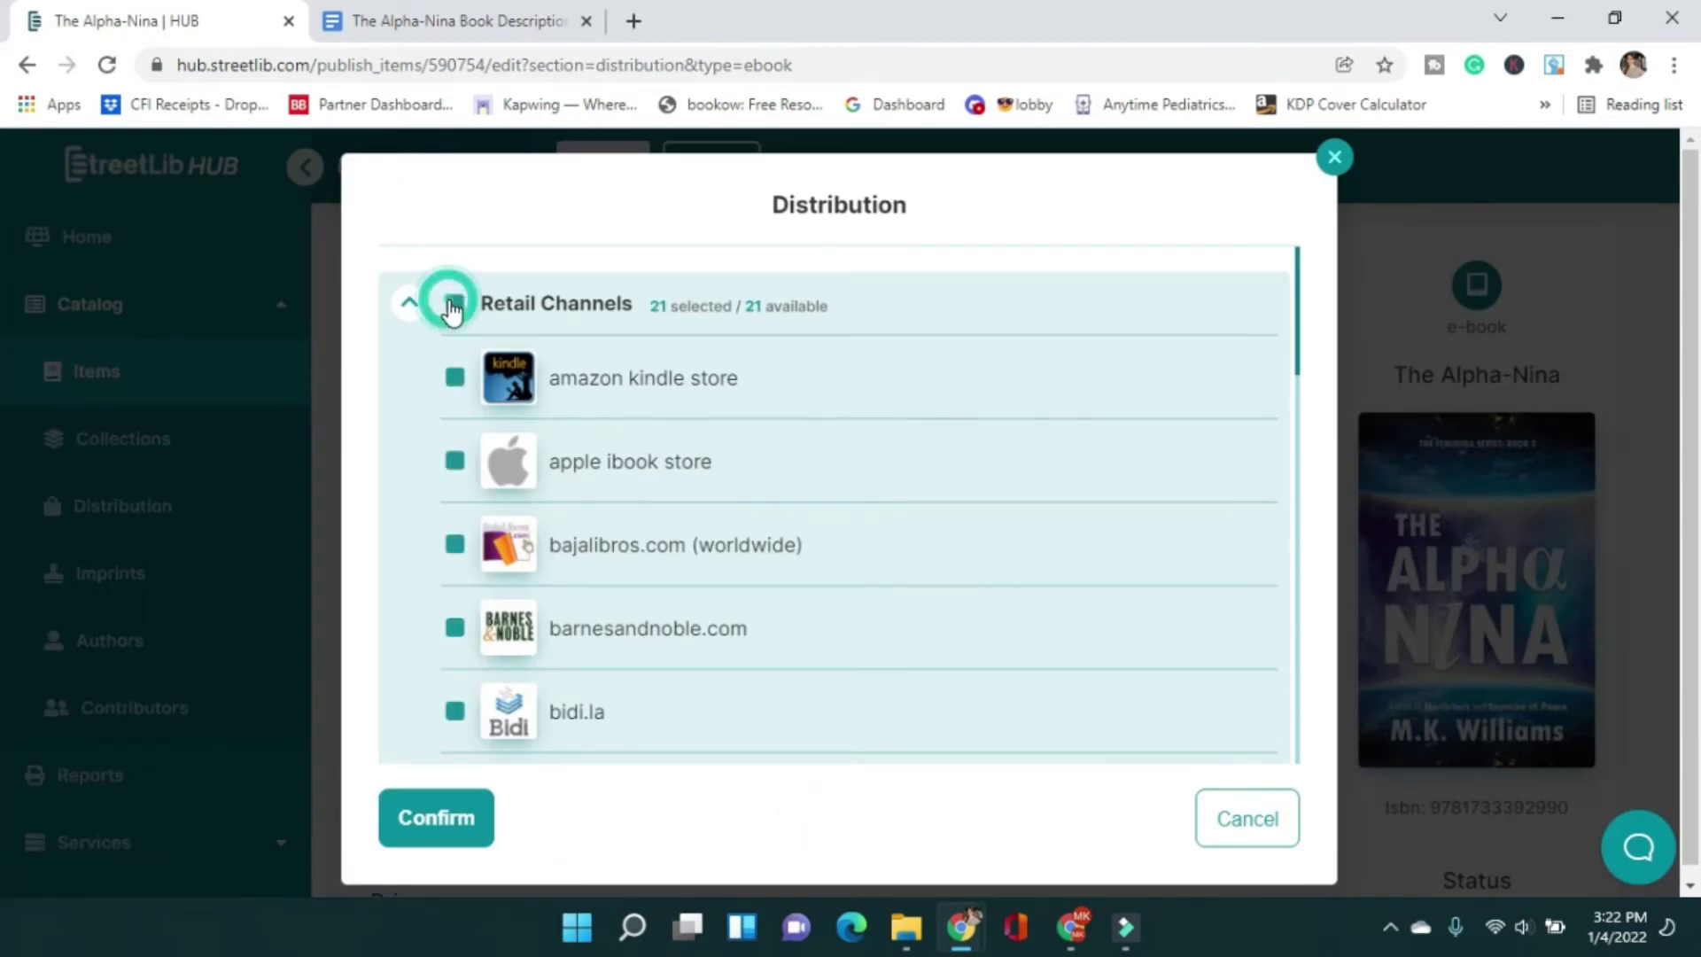
{"action": "left_click", "coordinate": [455, 379]}
{"action": "left_click", "coordinate": [453, 464]}
{"action": "left_click", "coordinate": [455, 631]}
- Exclude google play store and kobo.com from the selected Retail Channels
{"action": "scroll", "coordinate": [453, 673], "scroll_direction": "down", "scroll_amount": 1}
{"action": "scroll", "coordinate": [453, 677], "scroll_direction": "down", "scroll_amount": 6}
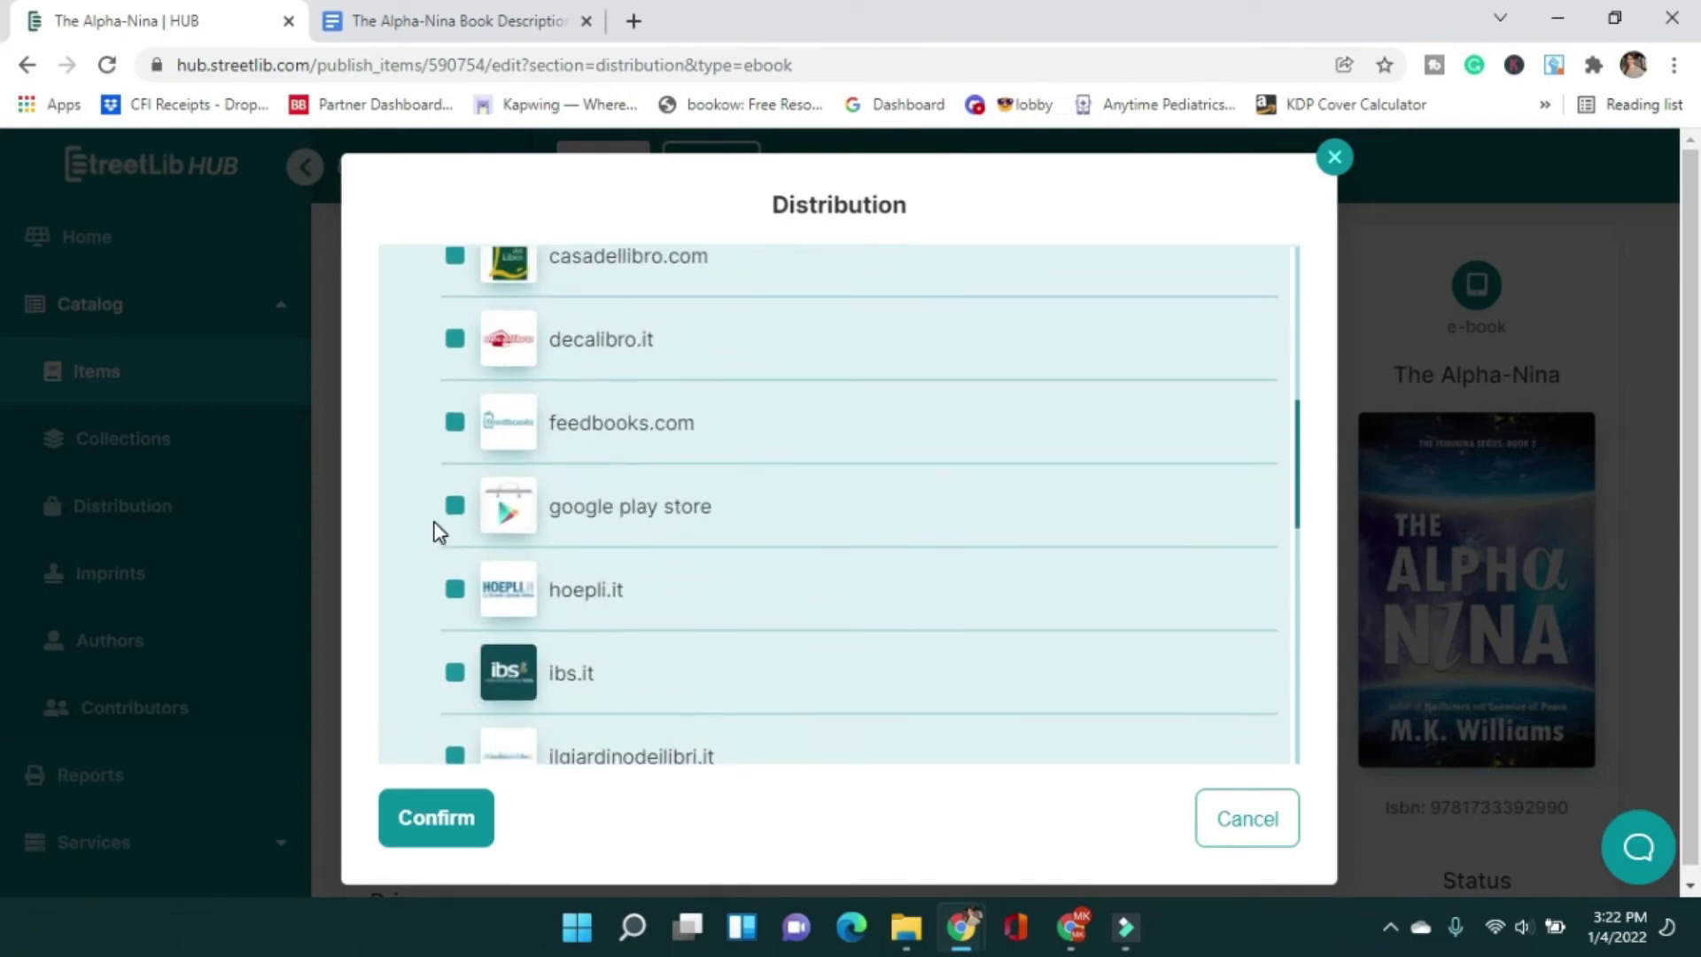
{"action": "left_click", "coordinate": [454, 507]}
{"action": "scroll", "coordinate": [456, 517], "scroll_direction": "down", "scroll_amount": 3}
{"action": "scroll", "coordinate": [451, 506], "scroll_direction": "down", "scroll_amount": 1}
{"action": "left_click", "coordinate": [454, 467]}
{"action": "scroll", "coordinate": [462, 575], "scroll_direction": "down", "scroll_amount": 5}
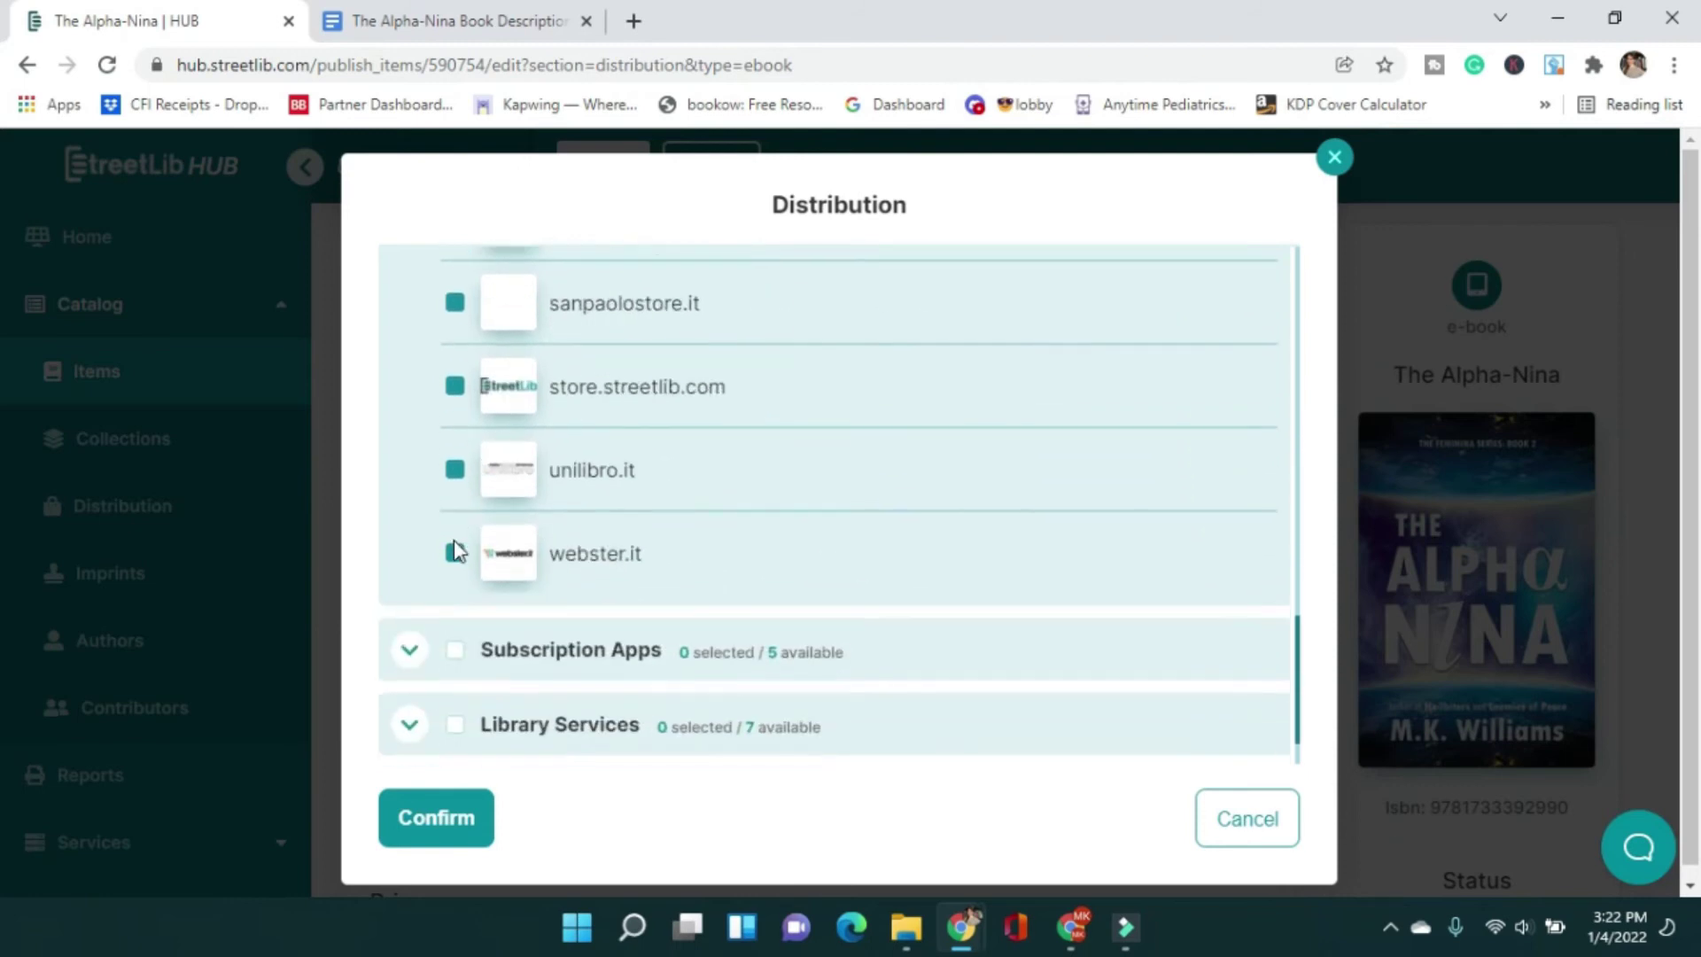
{"action": "scroll", "coordinate": [448, 580], "scroll_direction": "down", "scroll_amount": 1}
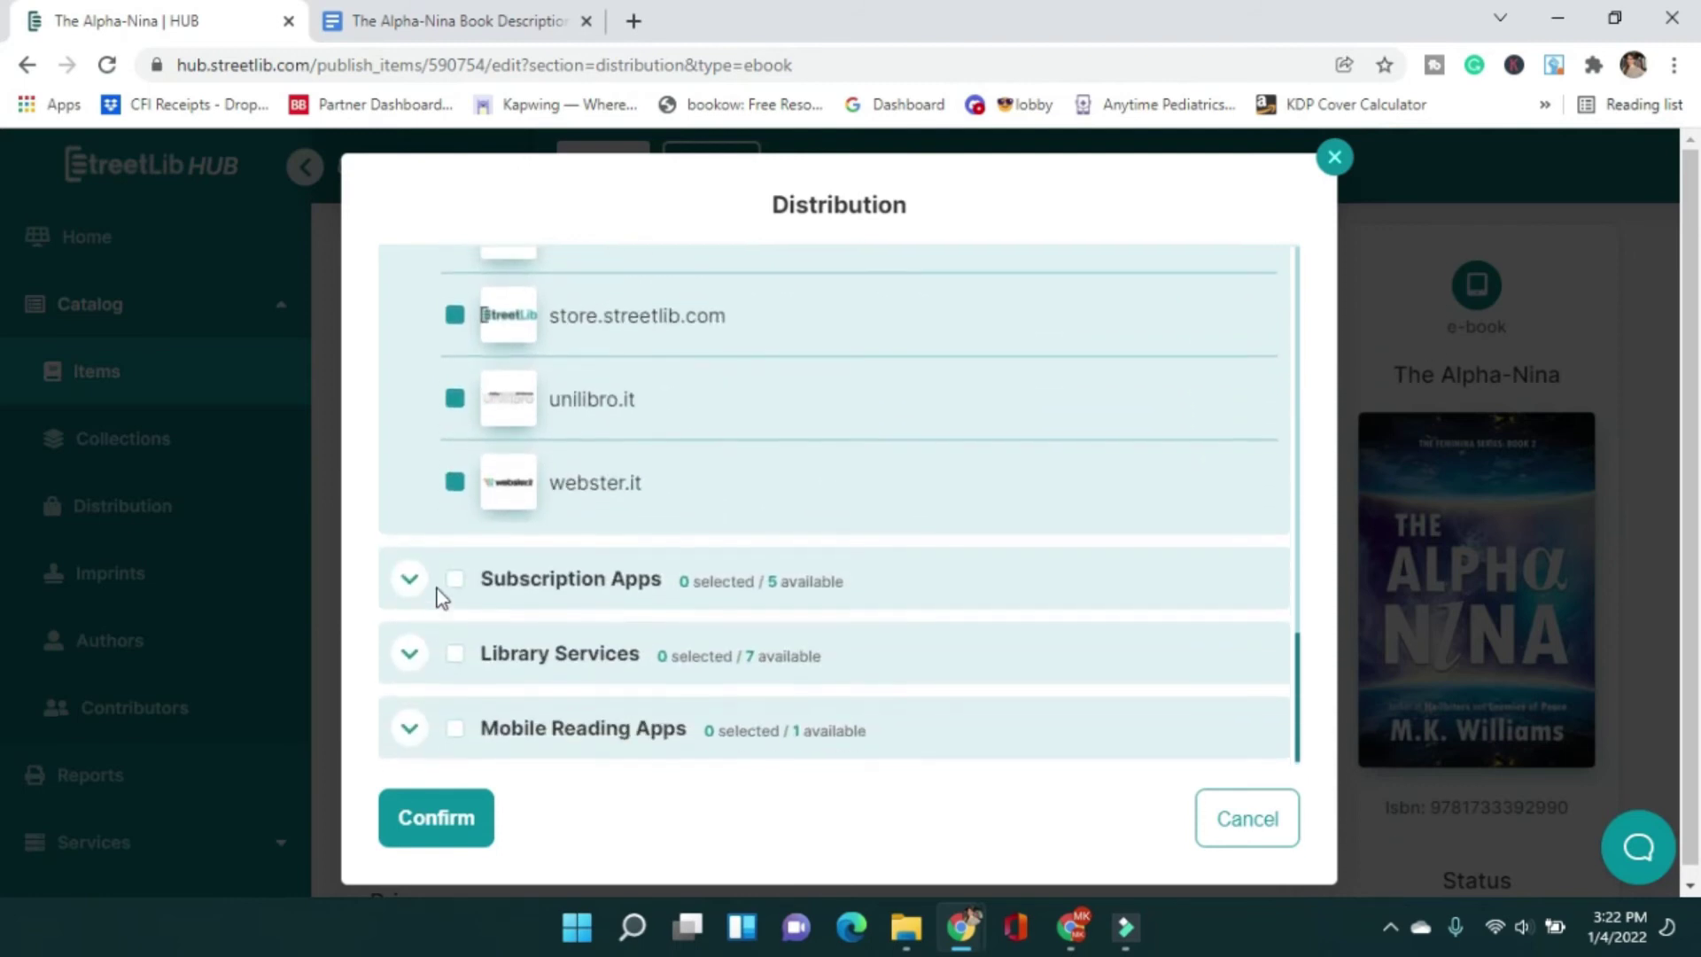
- Select all Subscription Apps except scribd.com
{"action": "left_click", "coordinate": [410, 578]}
{"action": "left_click", "coordinate": [463, 580]}
{"action": "scroll", "coordinate": [459, 577], "scroll_direction": "down", "scroll_amount": 4}
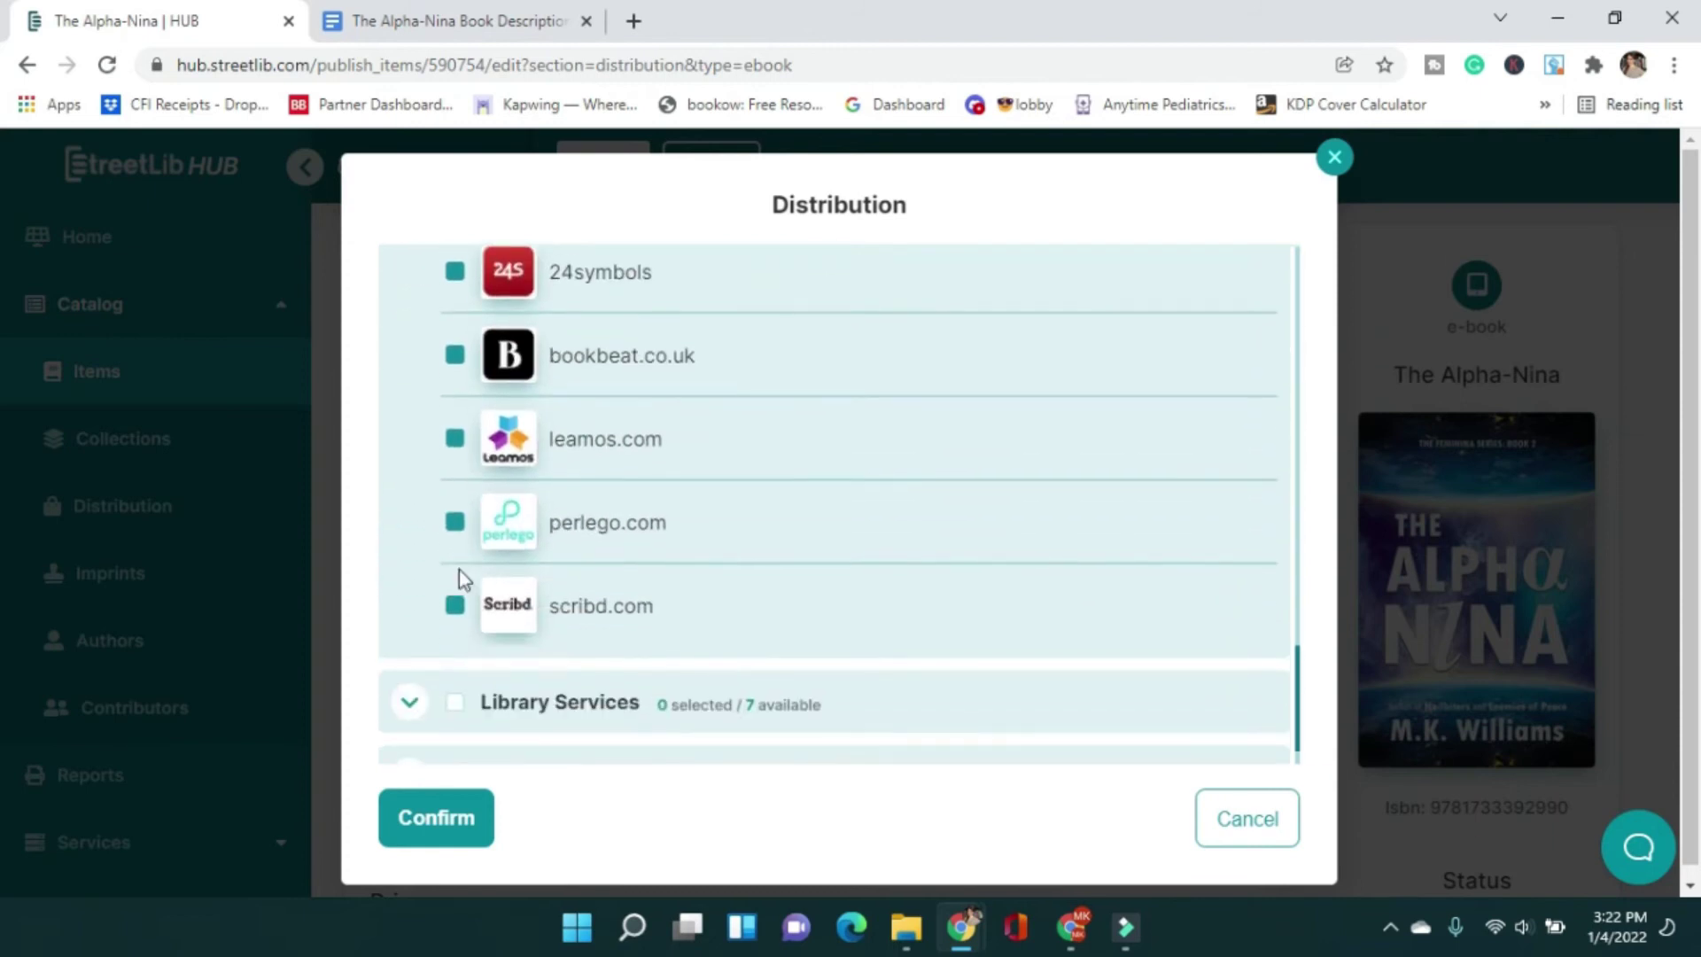
{"action": "left_click", "coordinate": [456, 606]}
- Select all Library Services except baker-tailor.com and overdrive.com
{"action": "scroll", "coordinate": [452, 607], "scroll_direction": "down", "scroll_amount": 1}
{"action": "left_click", "coordinate": [454, 647]}
{"action": "left_click", "coordinate": [408, 650]}
{"action": "scroll", "coordinate": [417, 638], "scroll_direction": "down", "scroll_amount": 3}
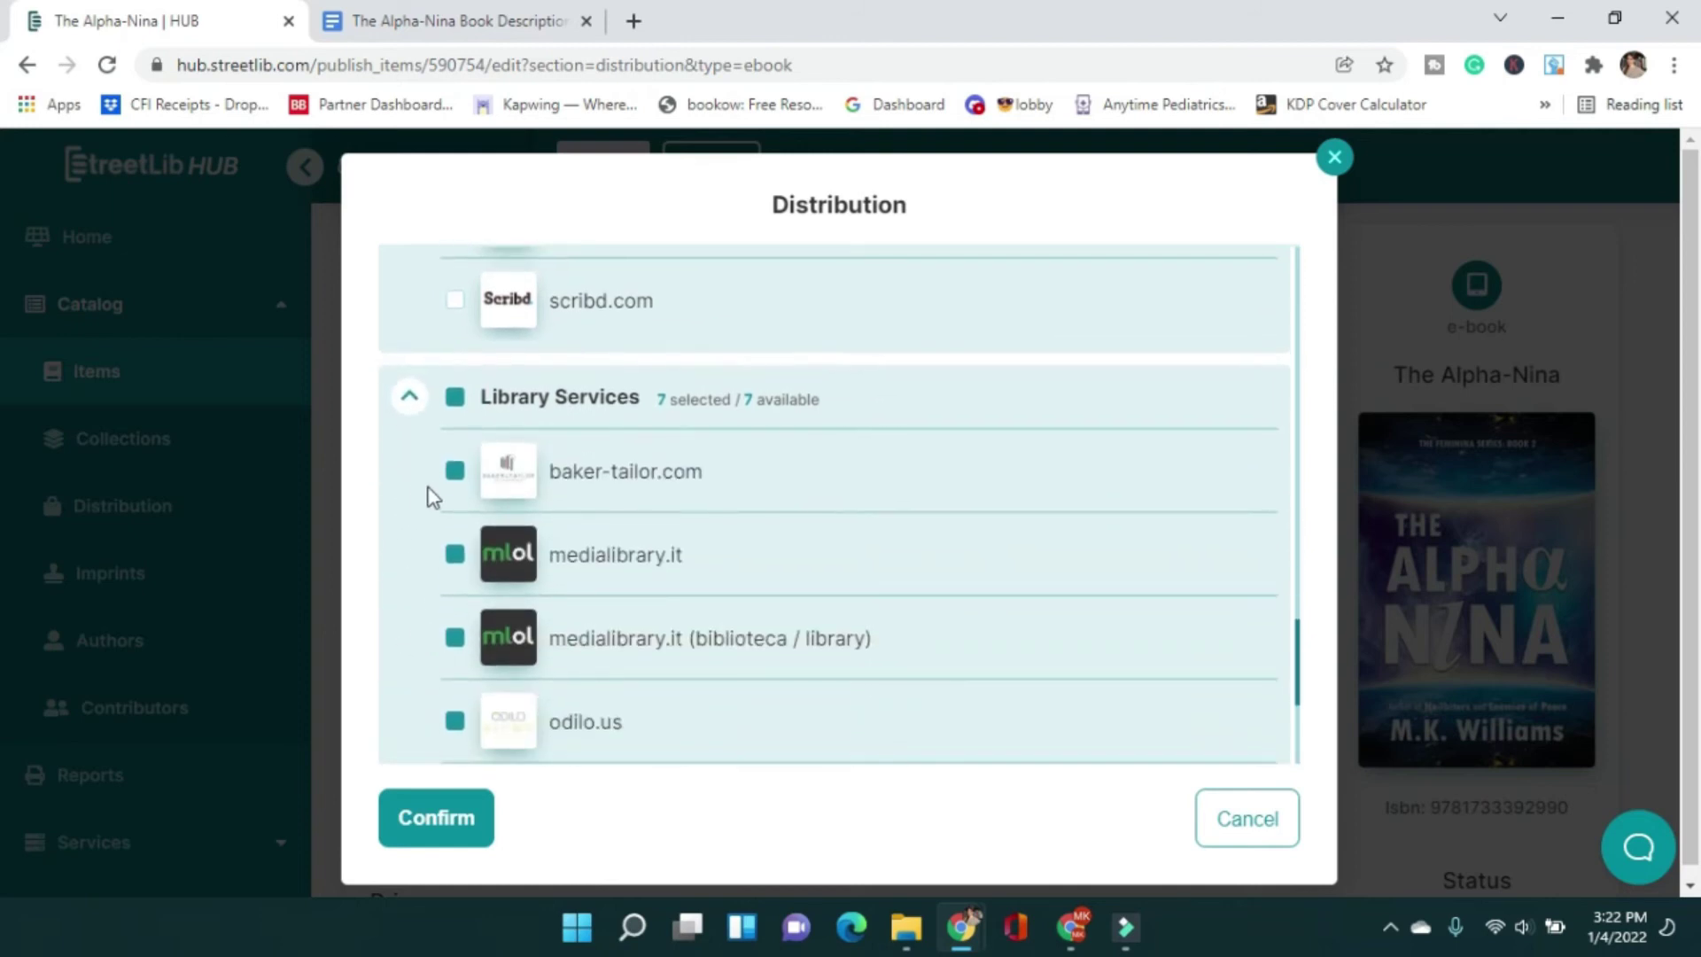
{"action": "left_click", "coordinate": [455, 477]}
{"action": "scroll", "coordinate": [449, 532], "scroll_direction": "down", "scroll_amount": 3}
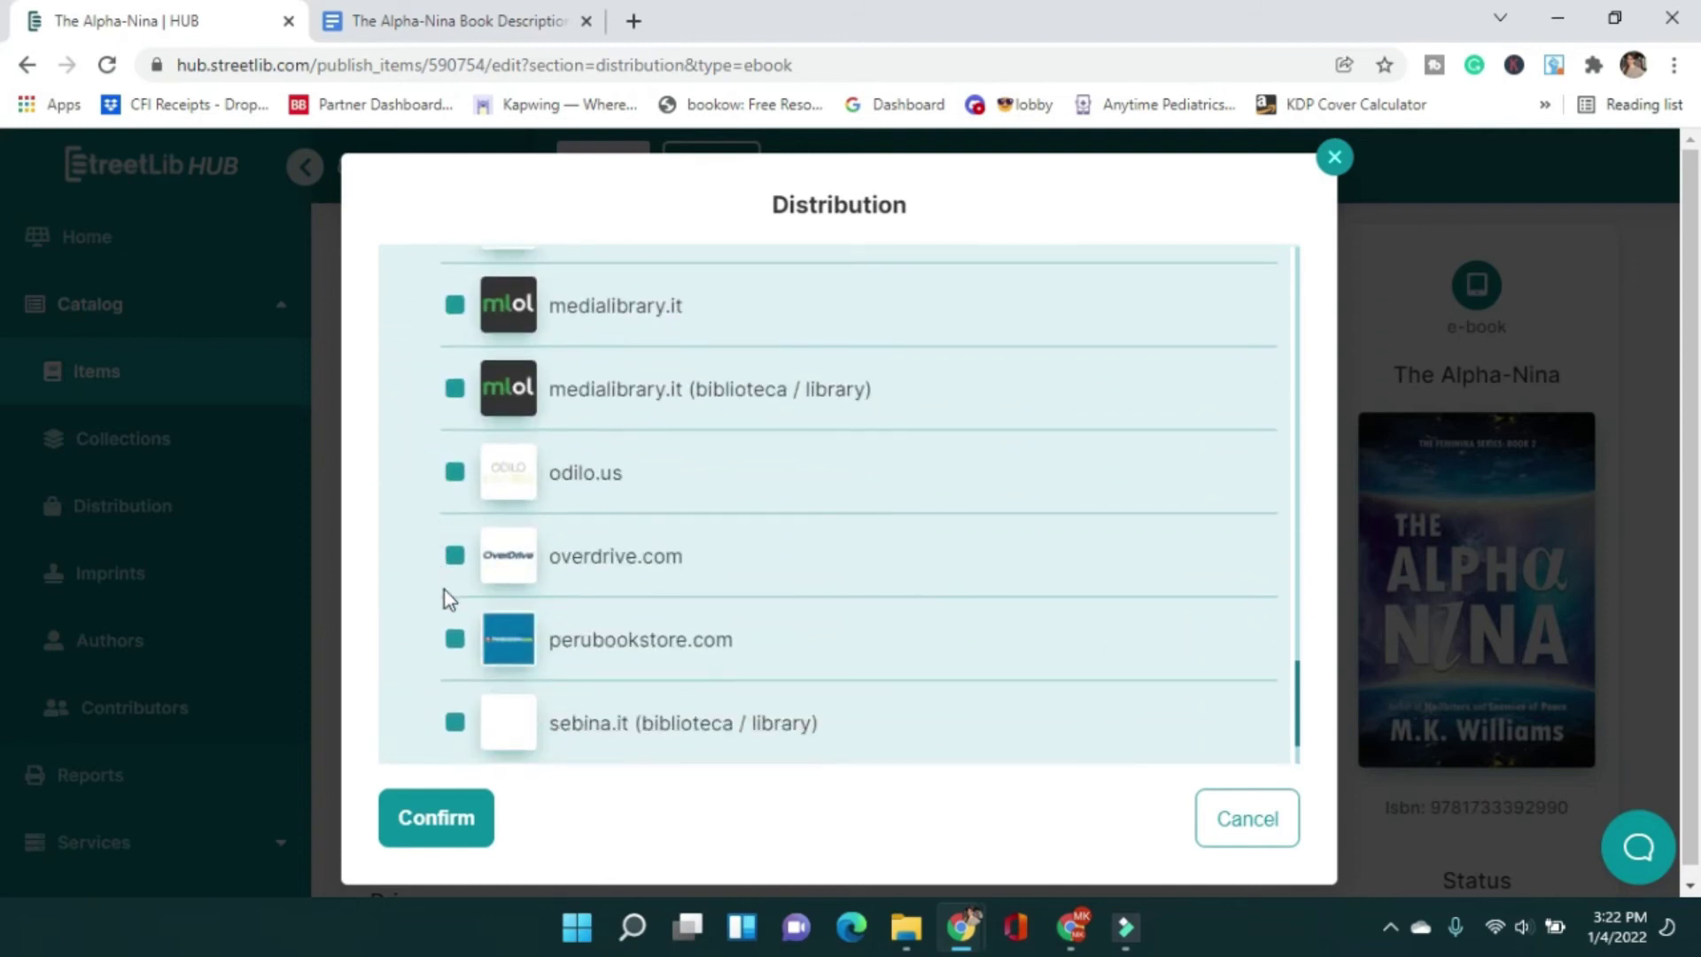
{"action": "left_click", "coordinate": [456, 555]}
- Select all Mobile Reading Apps, including dreame.com, and confirm the stores selection
{"action": "scroll", "coordinate": [443, 626], "scroll_direction": "down", "scroll_amount": 2}
{"action": "left_click", "coordinate": [454, 709]}
{"action": "left_click", "coordinate": [408, 707]}
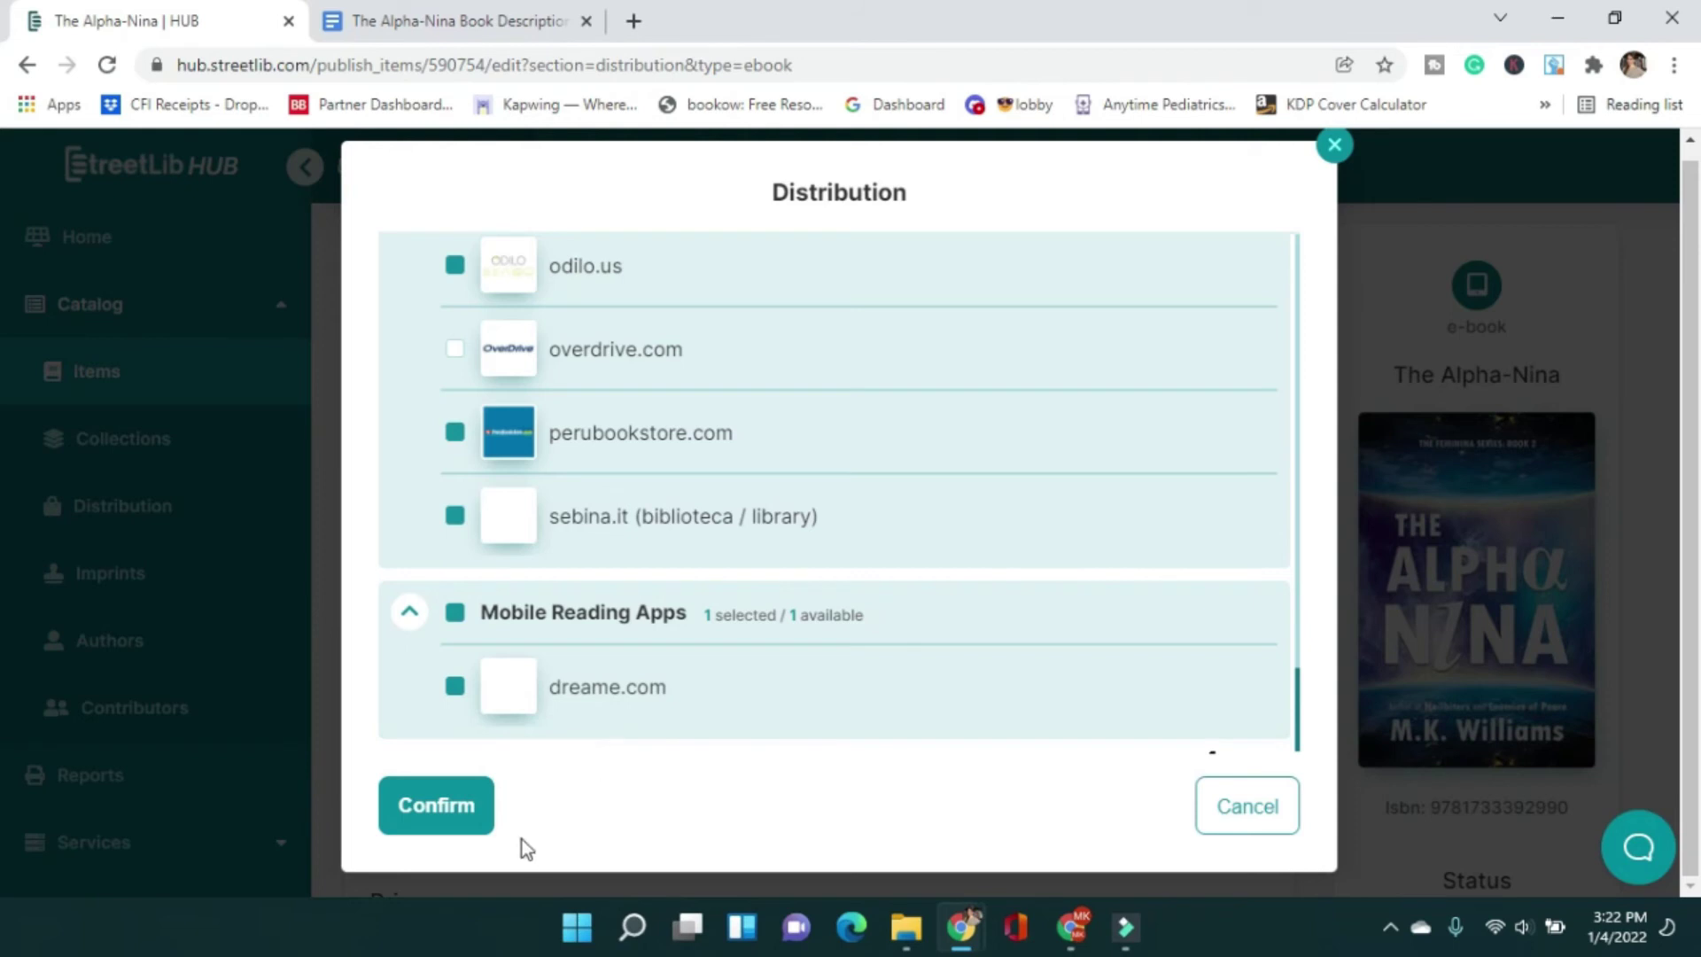
{"action": "left_click", "coordinate": [425, 810]}
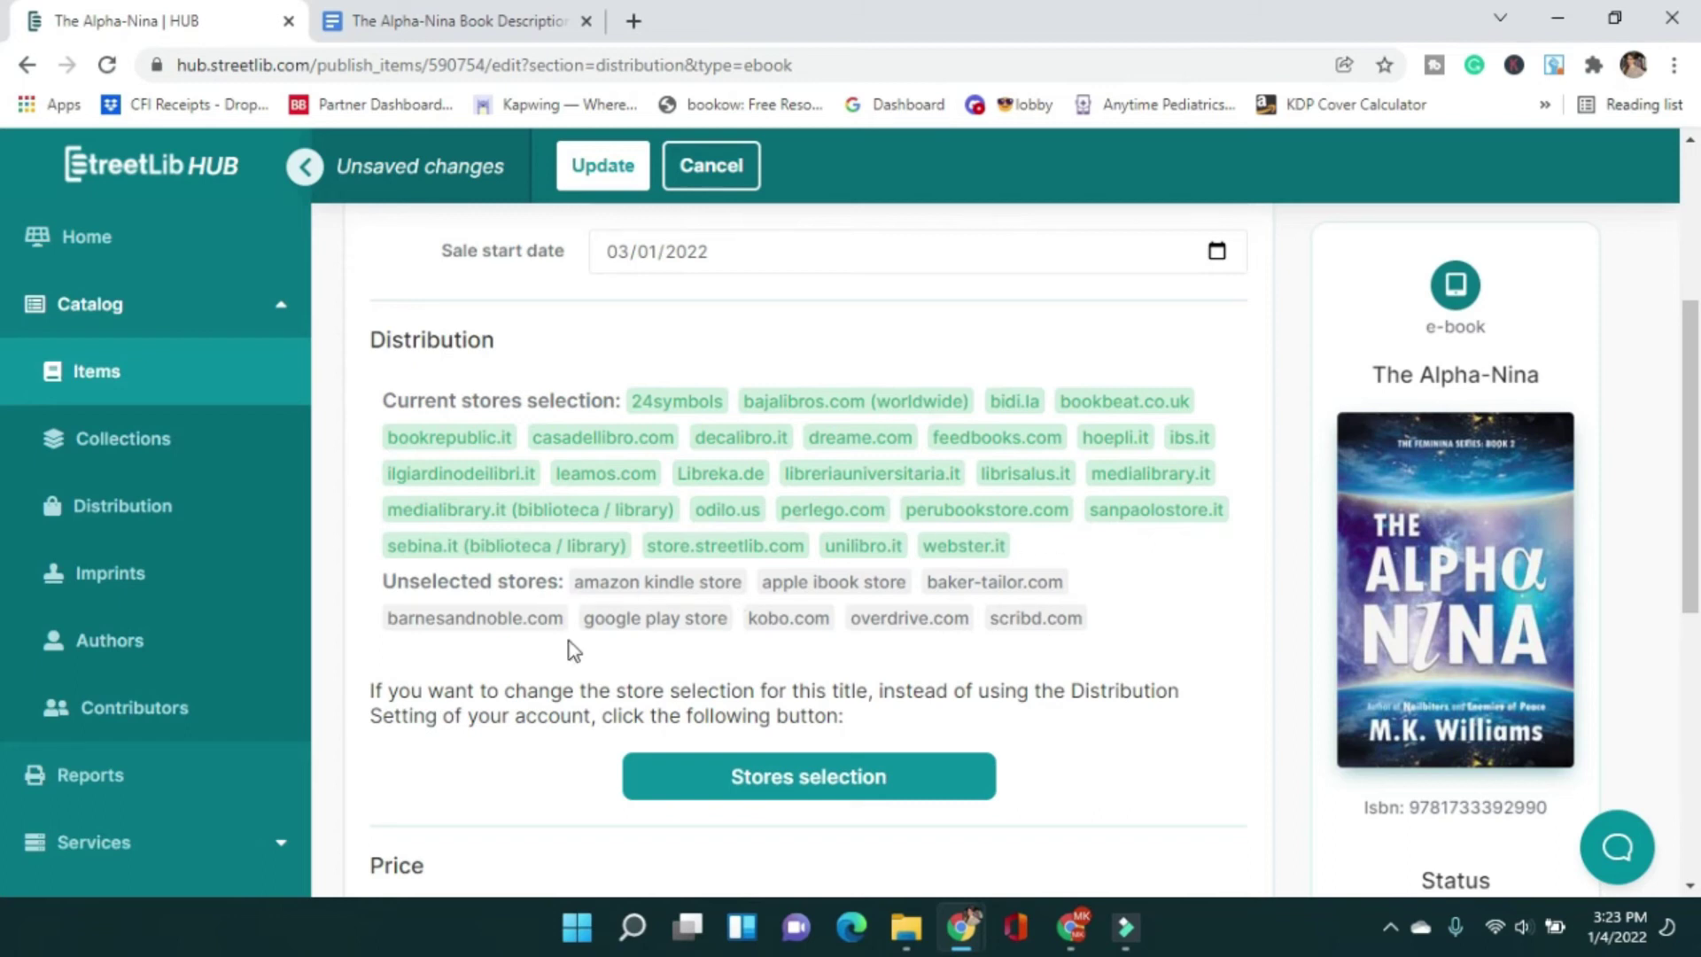
- Set the ebook's price to 4.99 with EUR as the currency and check the converted prices, including USD
{"action": "scroll", "coordinate": [581, 610], "scroll_direction": "up", "scroll_amount": 3}
{"action": "scroll", "coordinate": [531, 561], "scroll_direction": "down", "scroll_amount": 9}
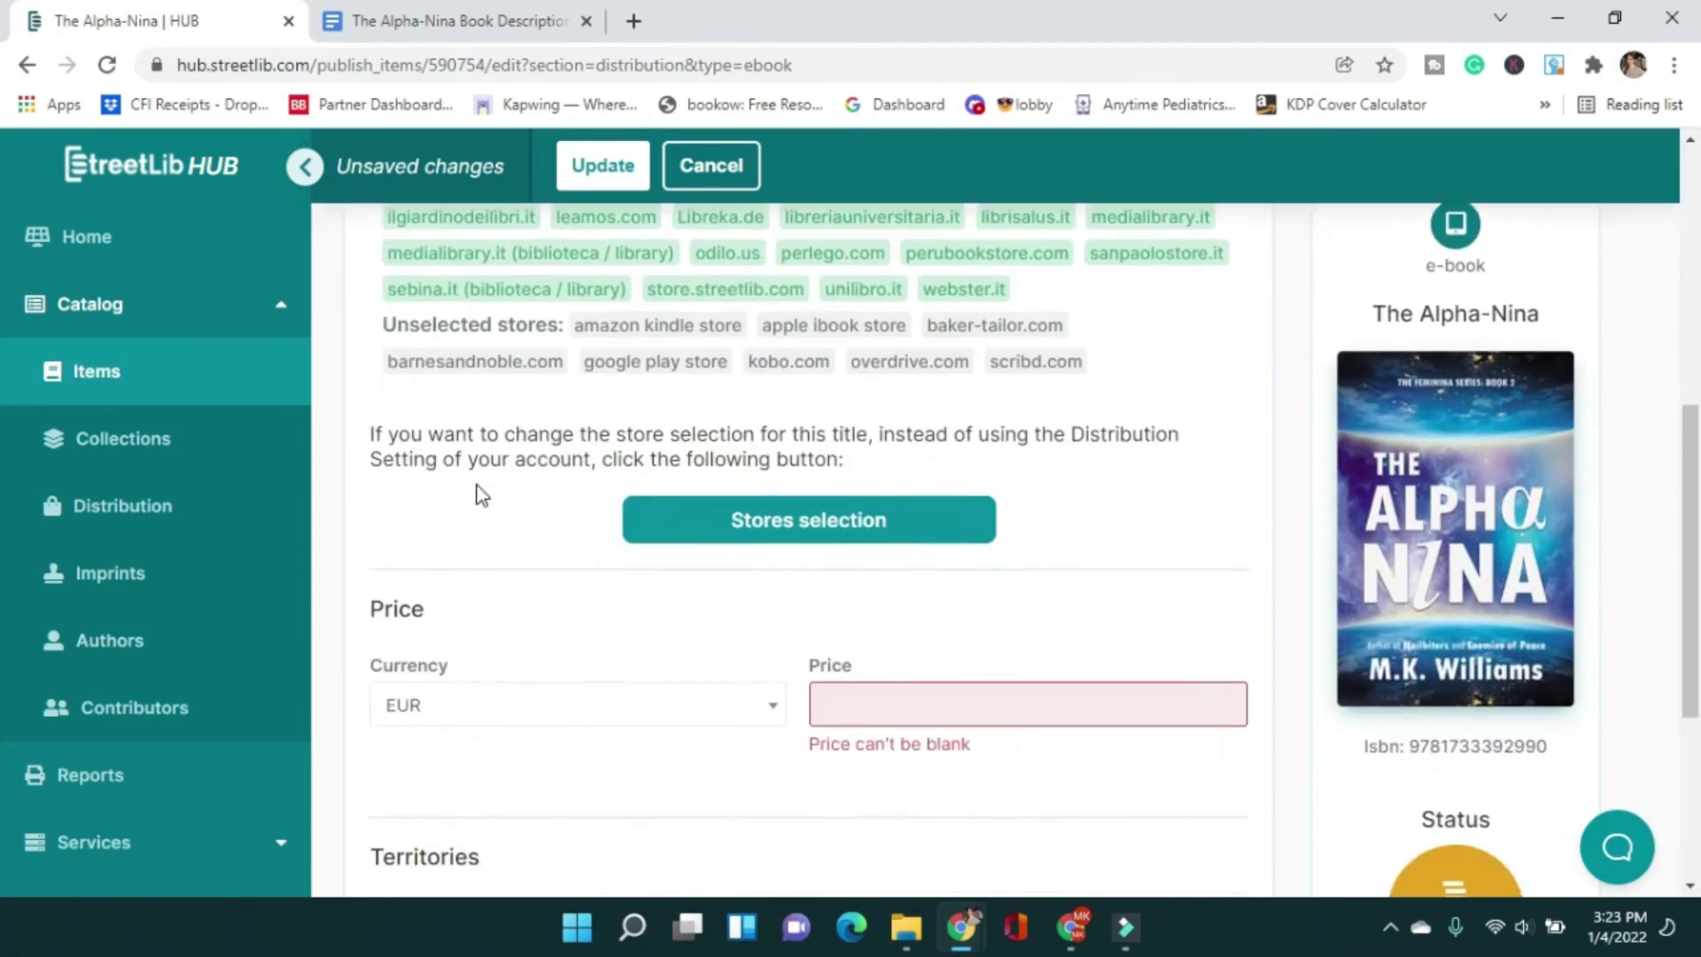
{"action": "left_click", "coordinate": [624, 464]}
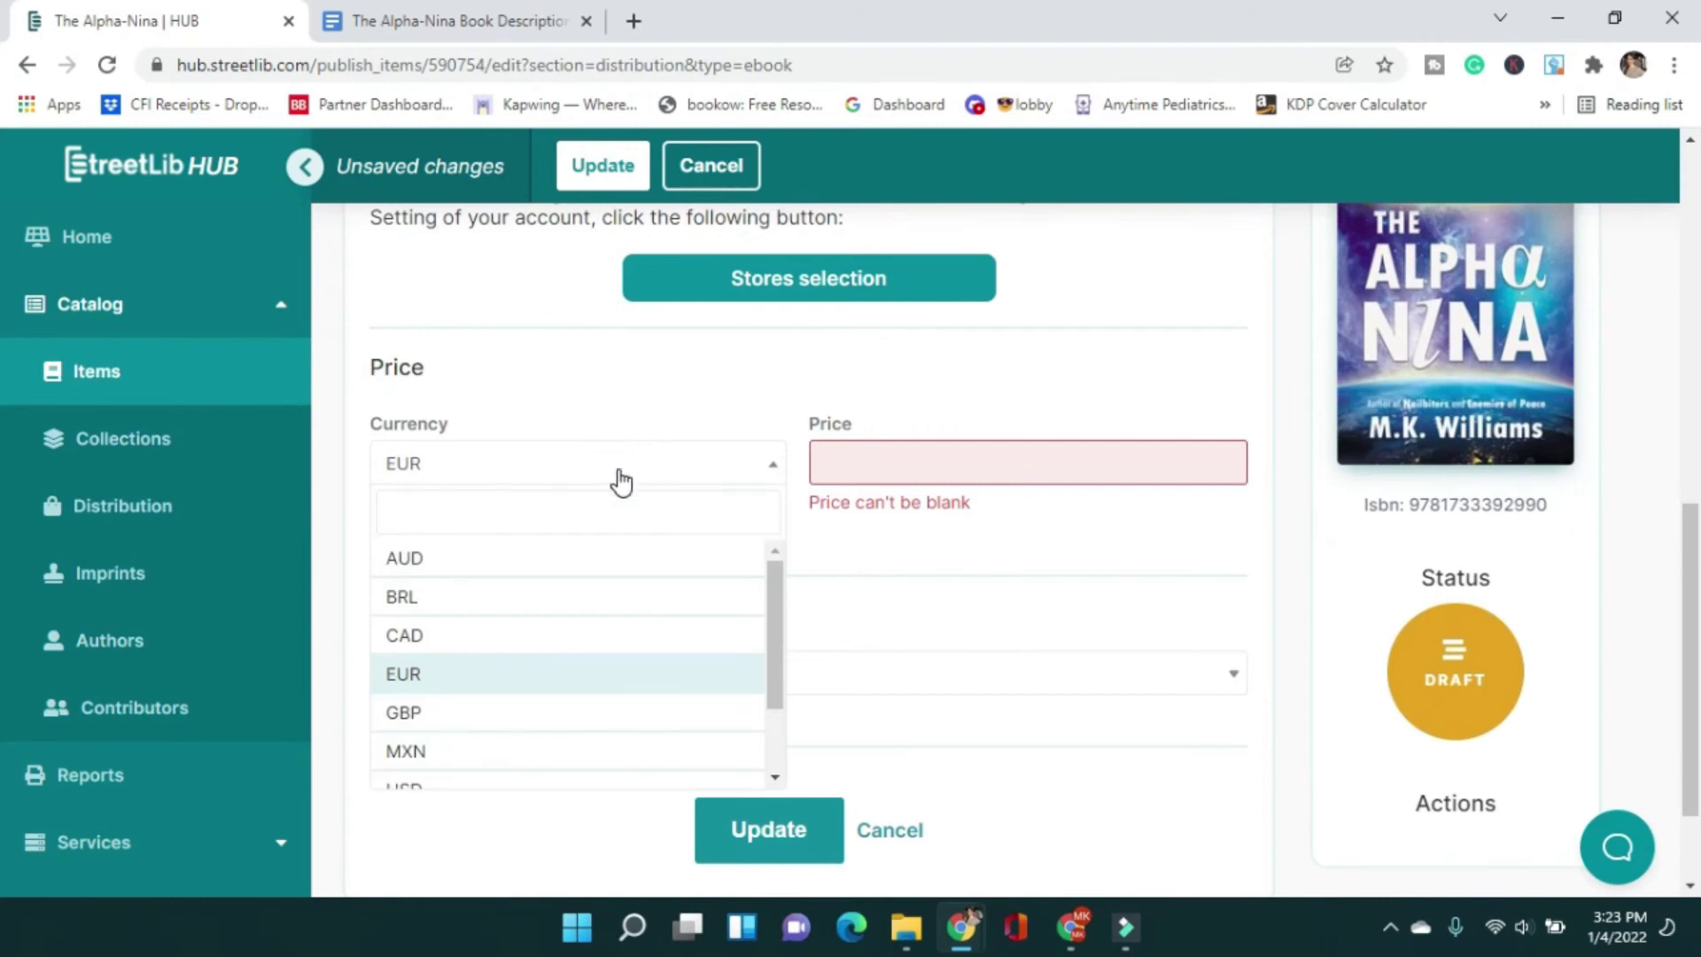
{"action": "left_click", "coordinate": [621, 479]}
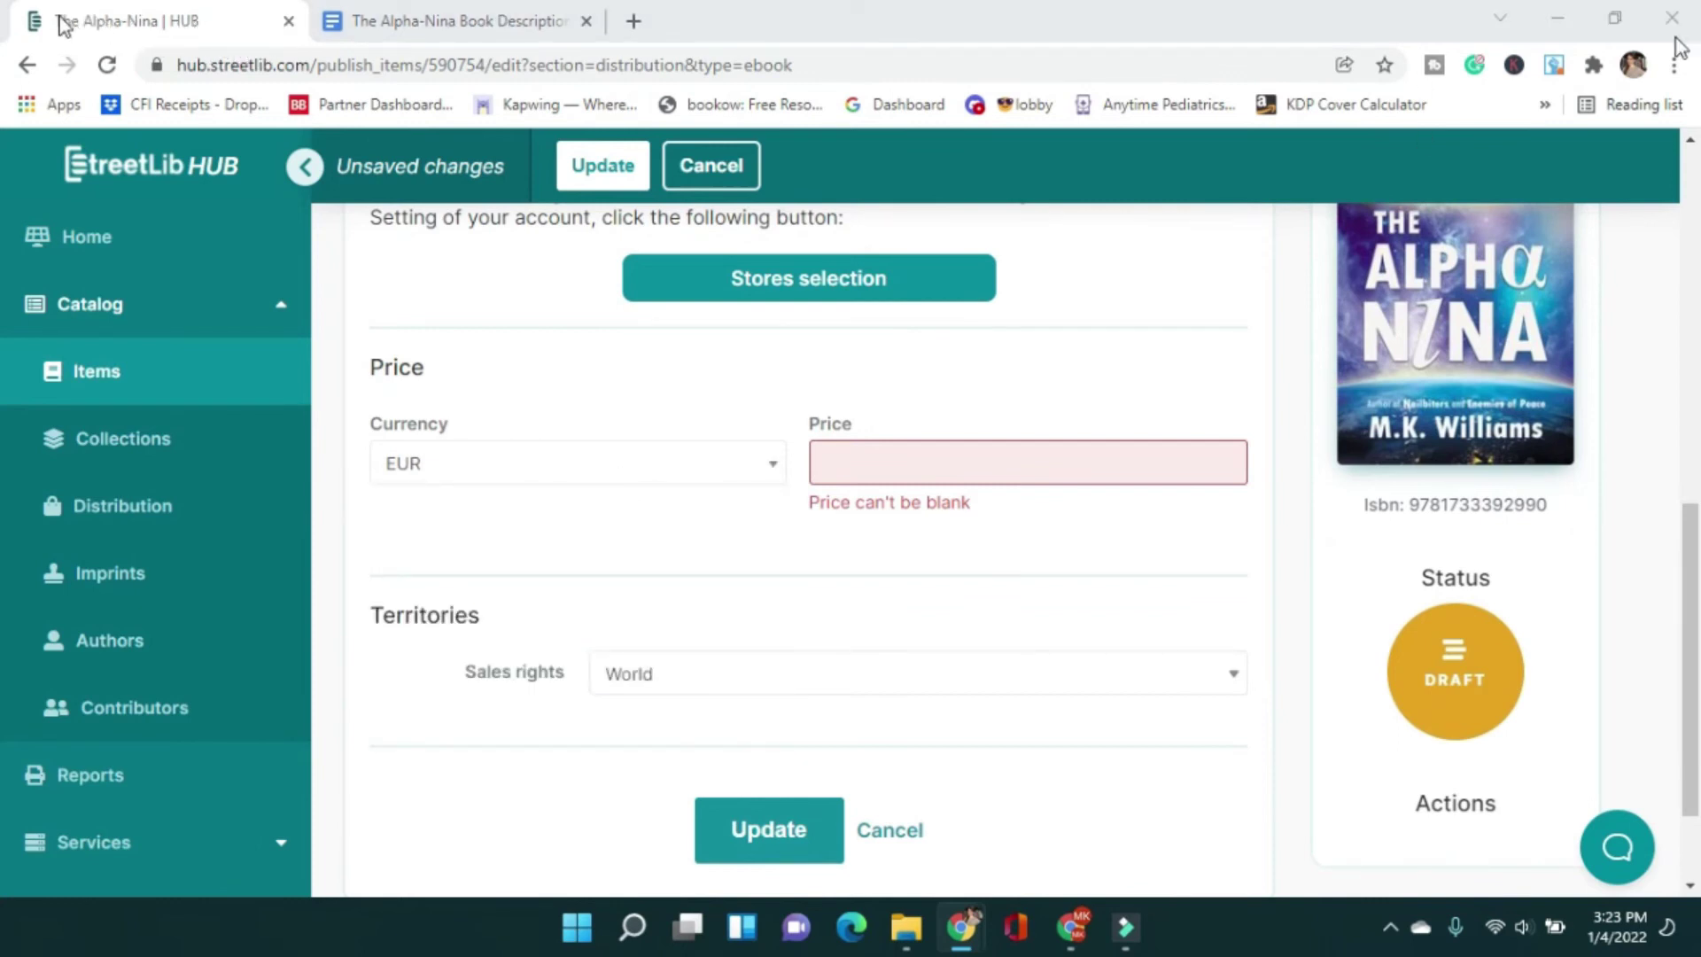
{"action": "left_click", "coordinate": [936, 460]}
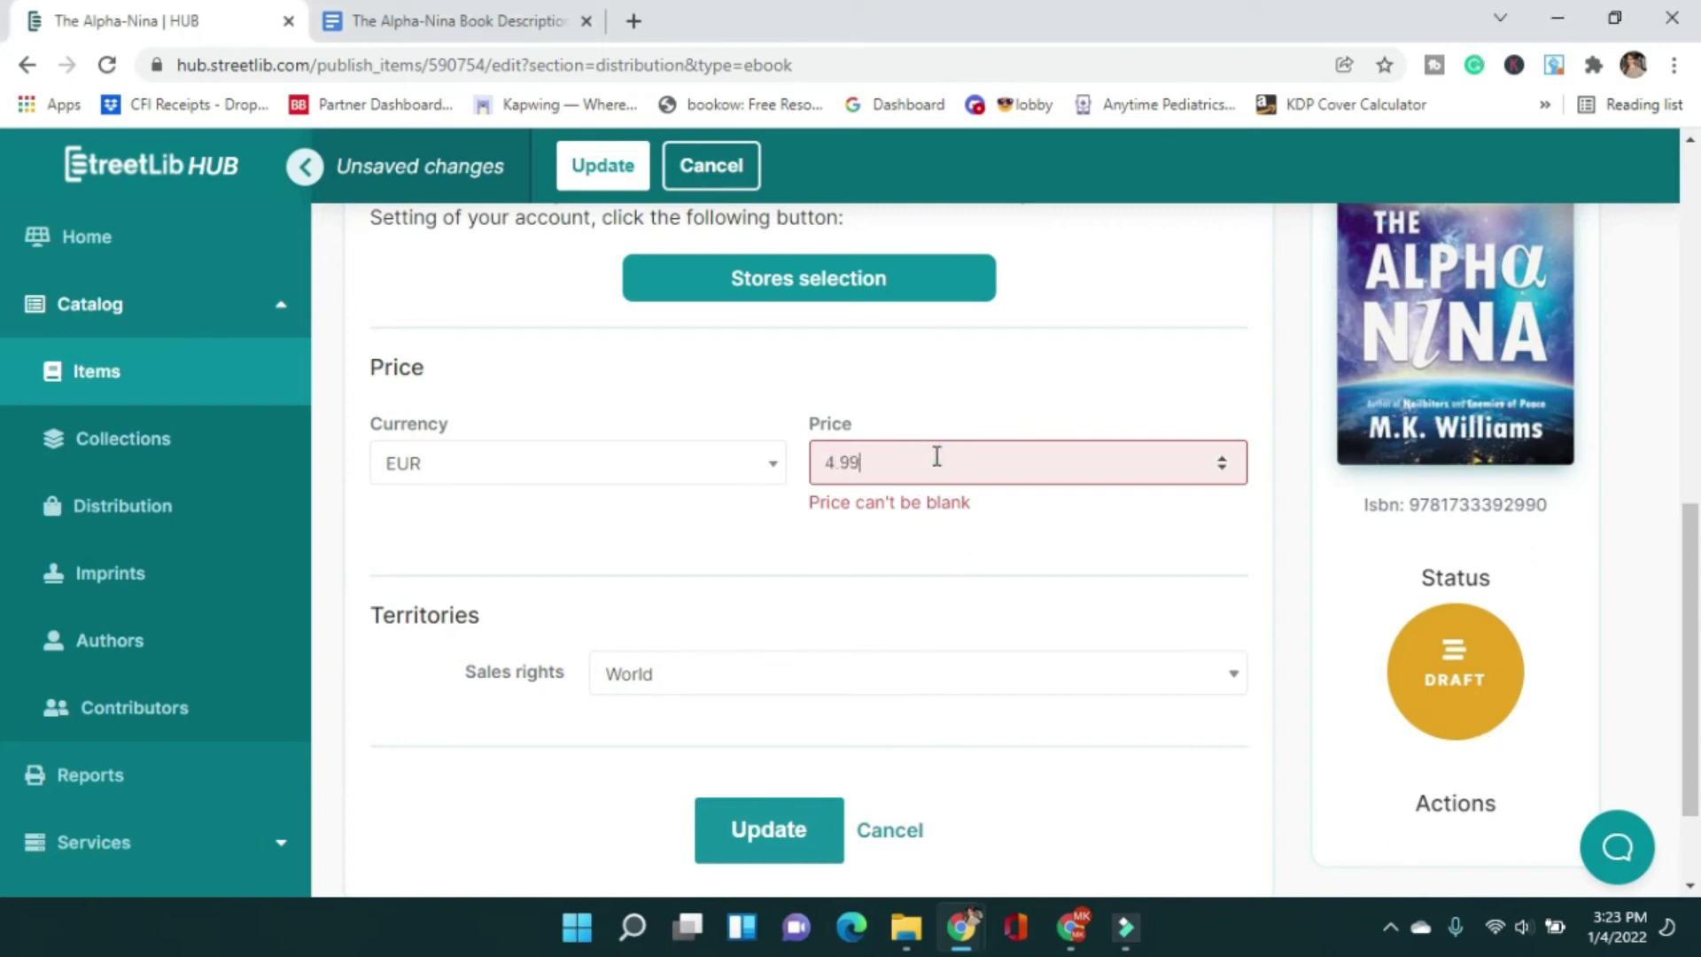
{"action": "left_click", "coordinate": [666, 538]}
{"action": "left_click", "coordinate": [651, 447]}
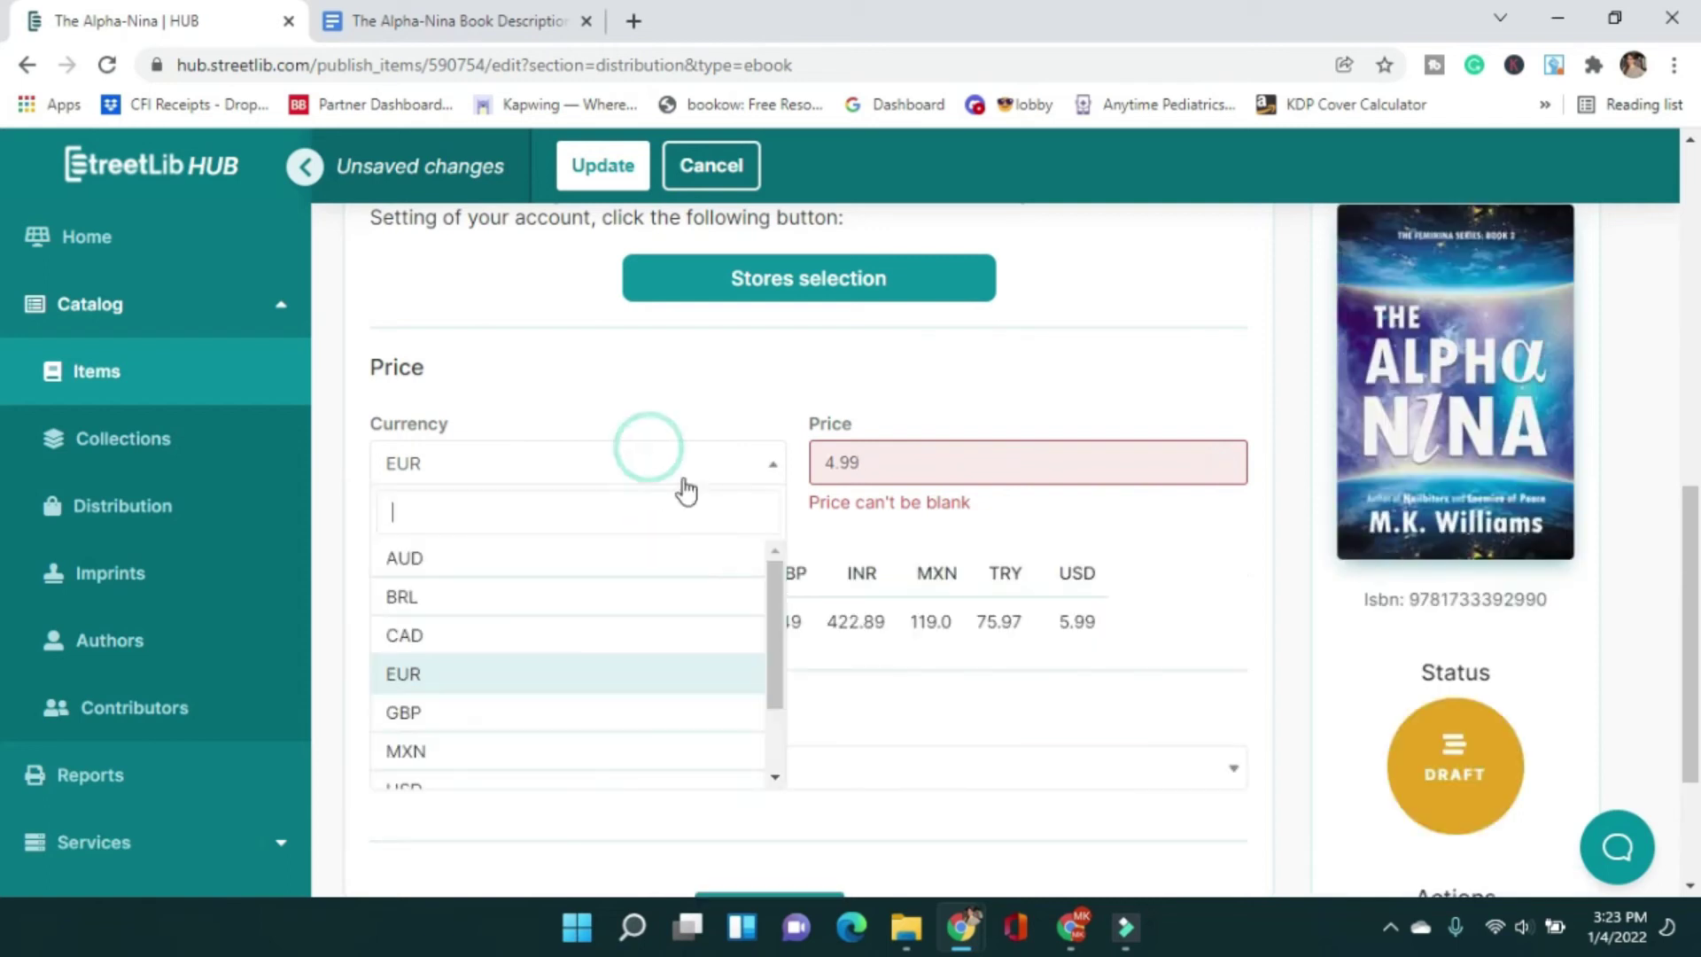
{"action": "left_click", "coordinate": [607, 474]}
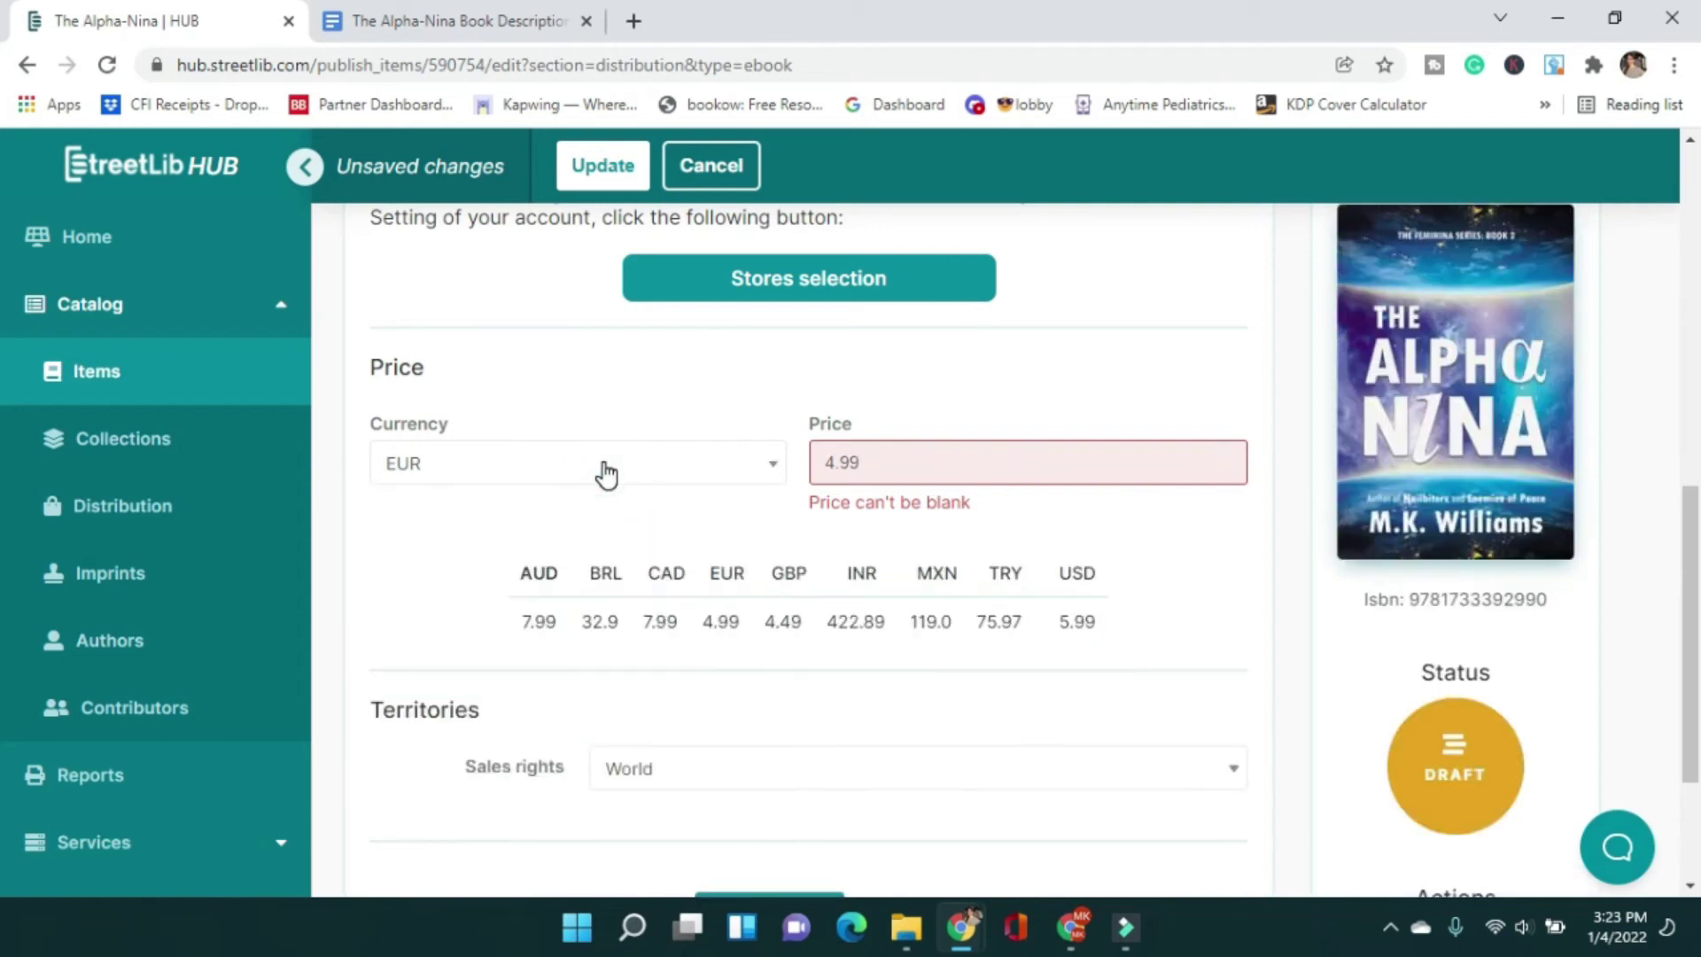
{"action": "left_click_drag", "start_coordinate": [1065, 627], "coordinate": [1157, 621]}
{"action": "left_click", "coordinate": [1157, 620]}
{"action": "scroll", "coordinate": [447, 555], "scroll_direction": "down", "scroll_amount": 3}
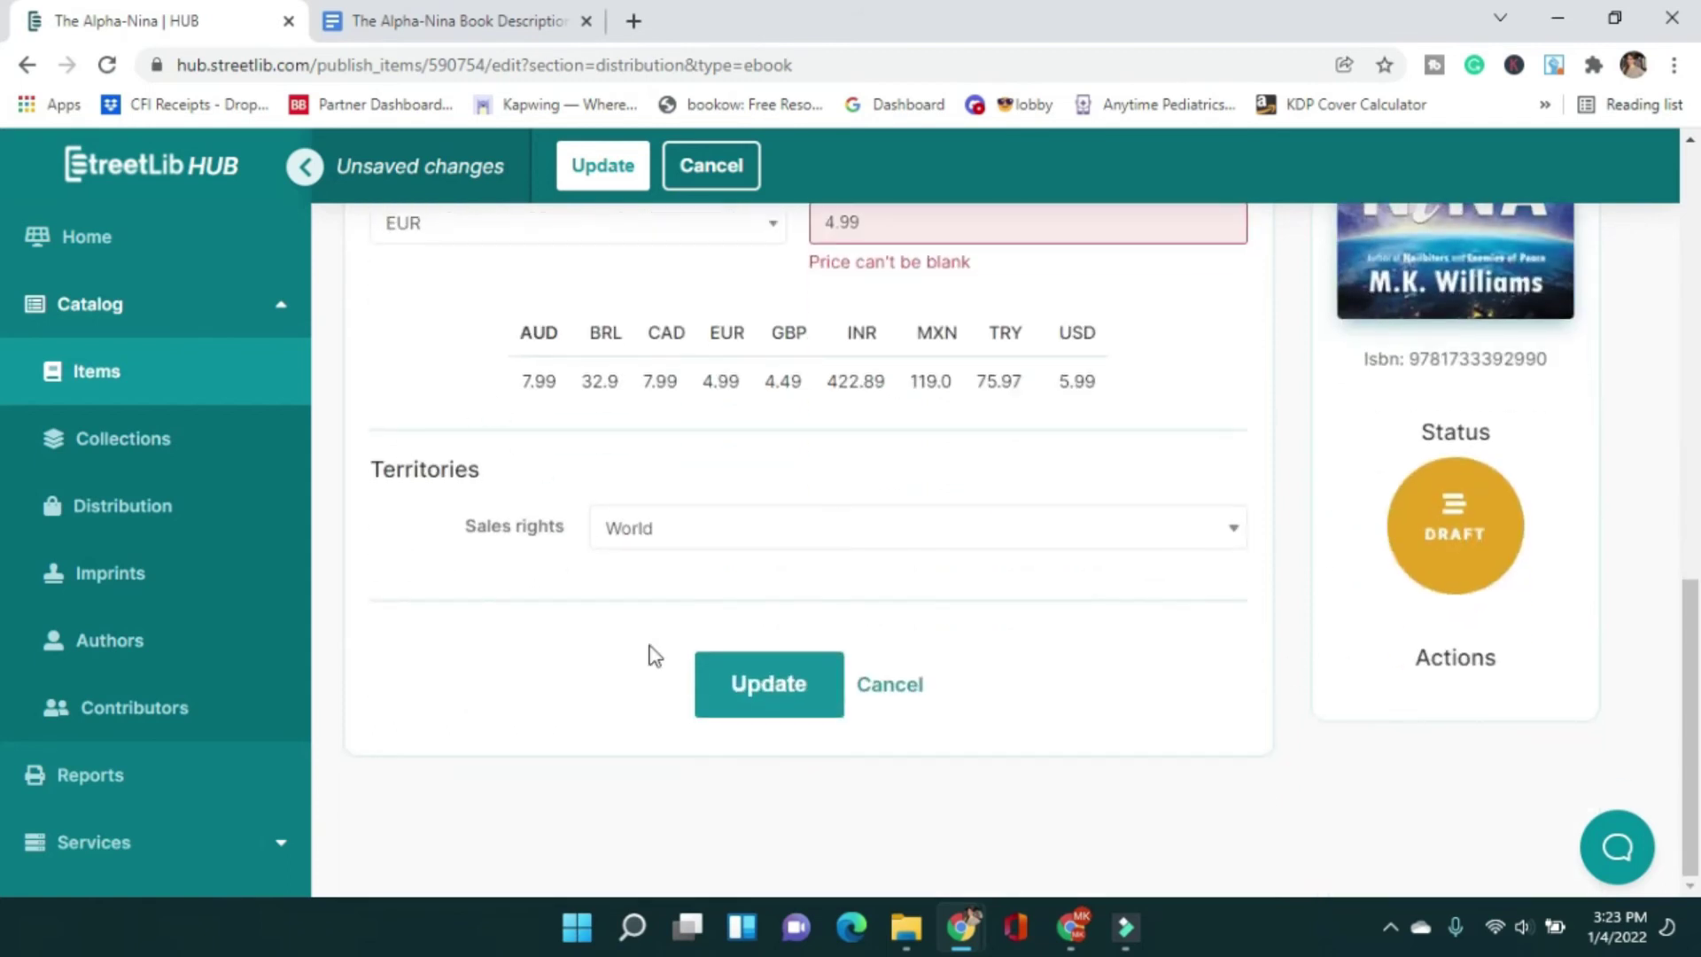
- Try to save the distribution settings and examine the issues that block the item's distribution
{"action": "left_click", "coordinate": [770, 706]}
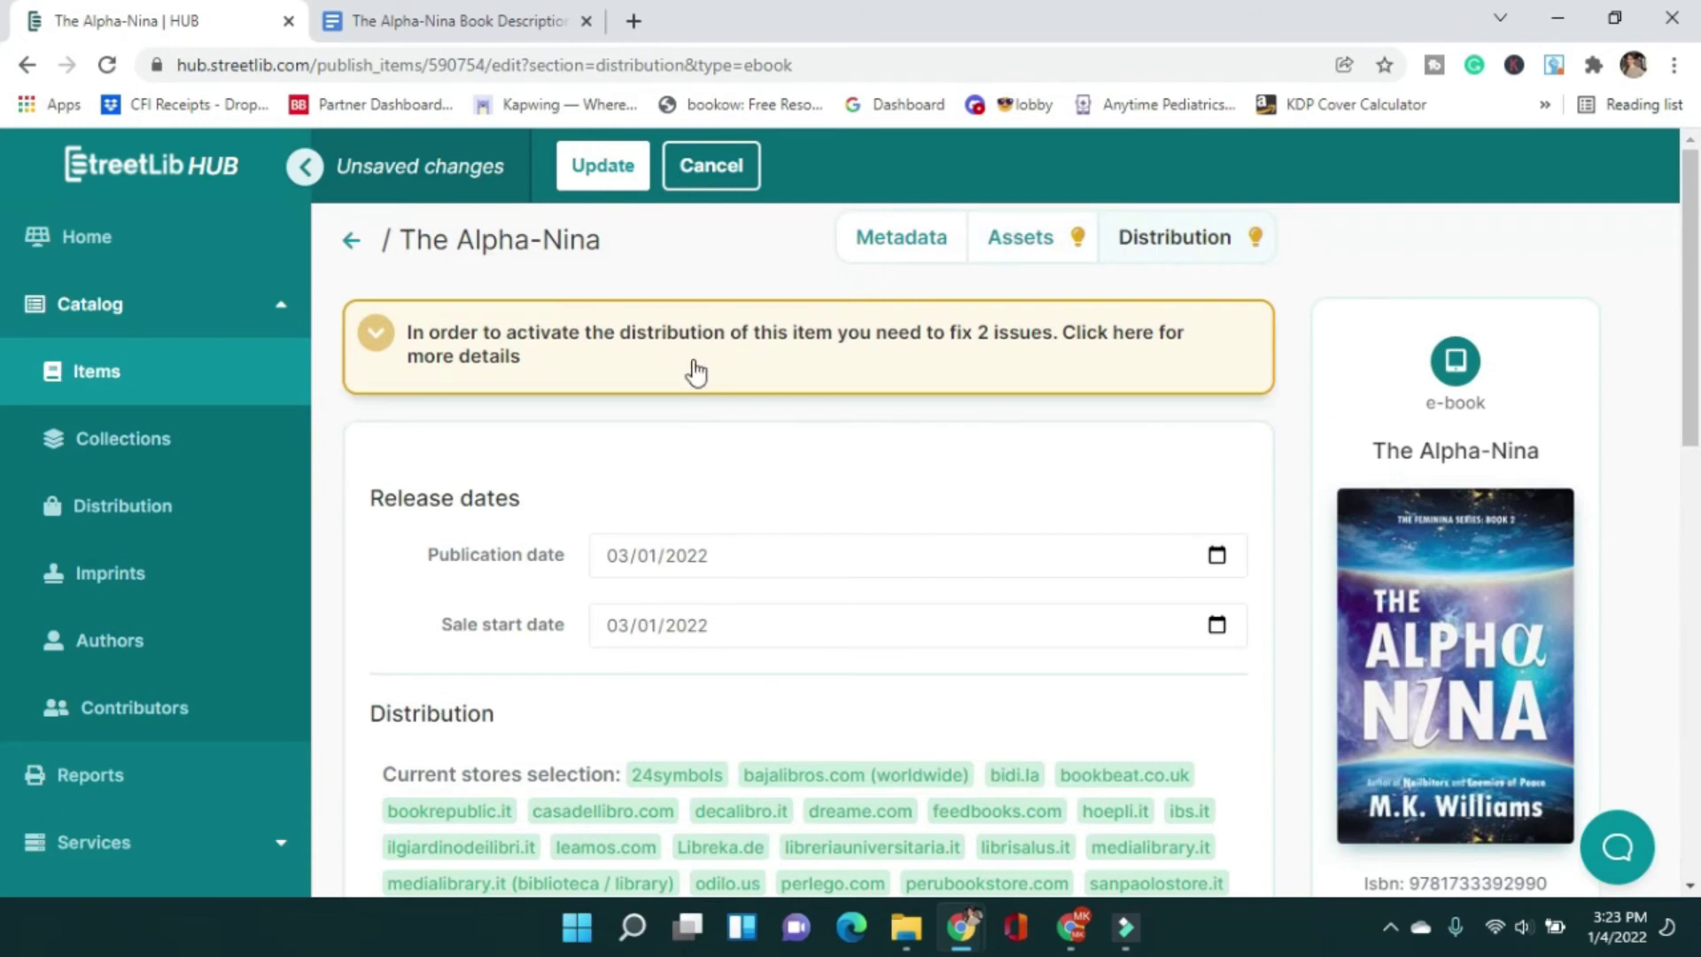
{"action": "left_click", "coordinate": [695, 372]}
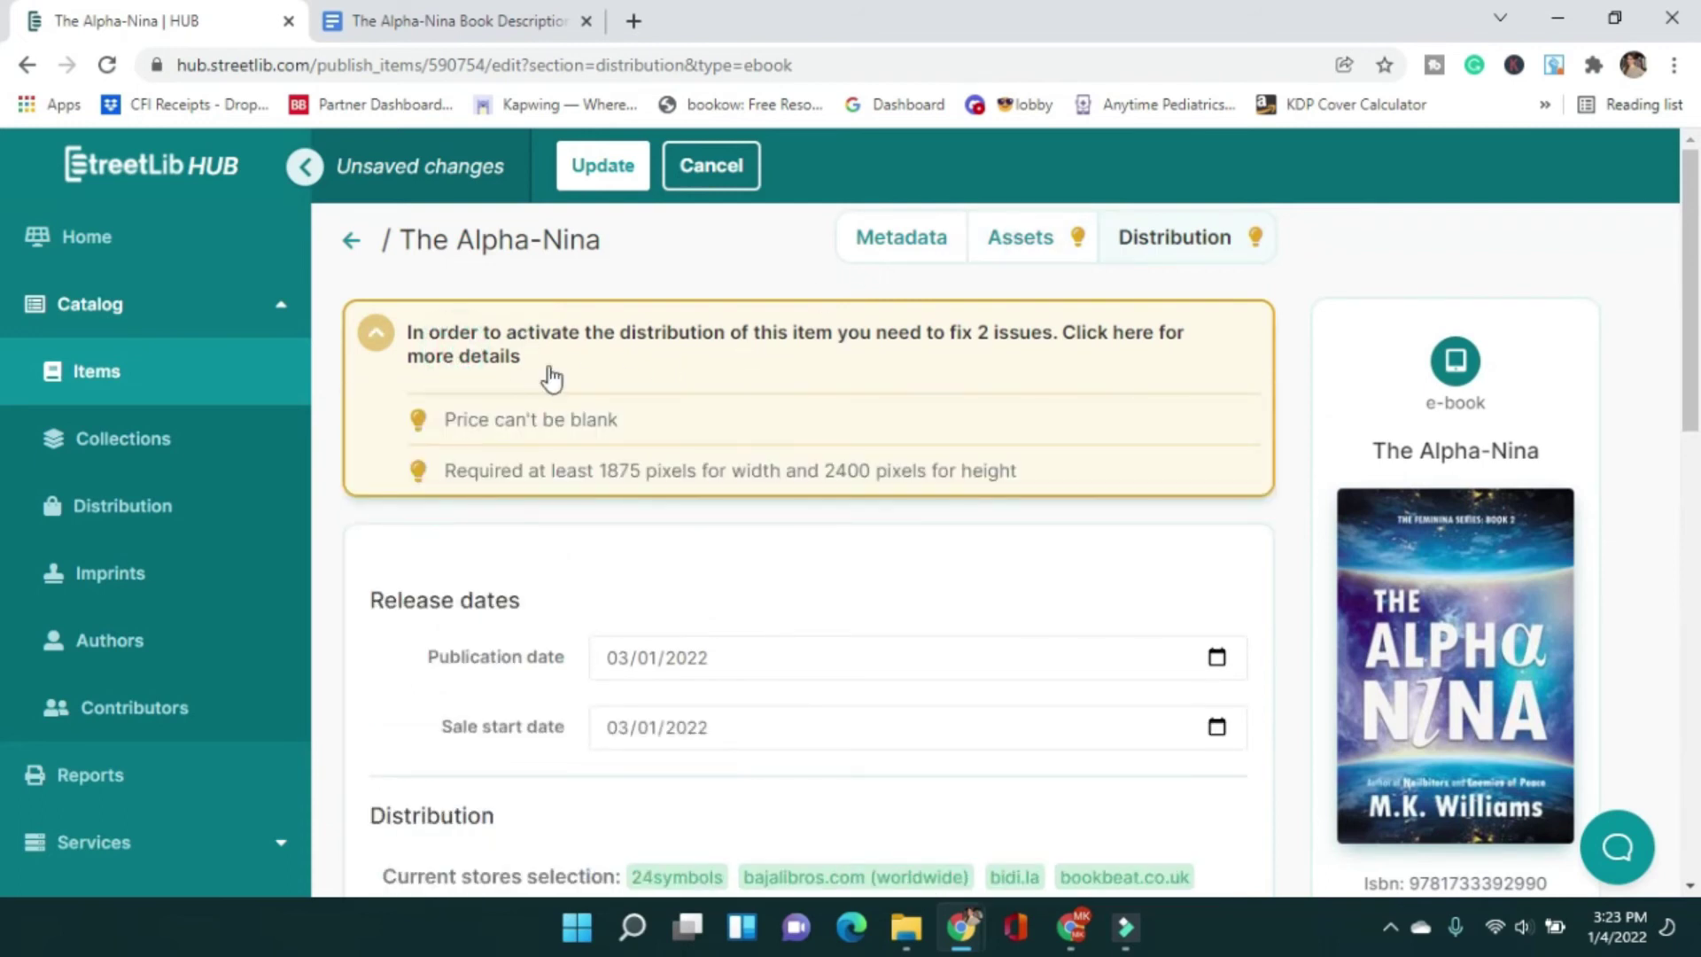
{"action": "left_click", "coordinate": [548, 326]}
- Save the item's distribution settings, staying on the distribution section
{"action": "left_click", "coordinate": [1019, 238]}
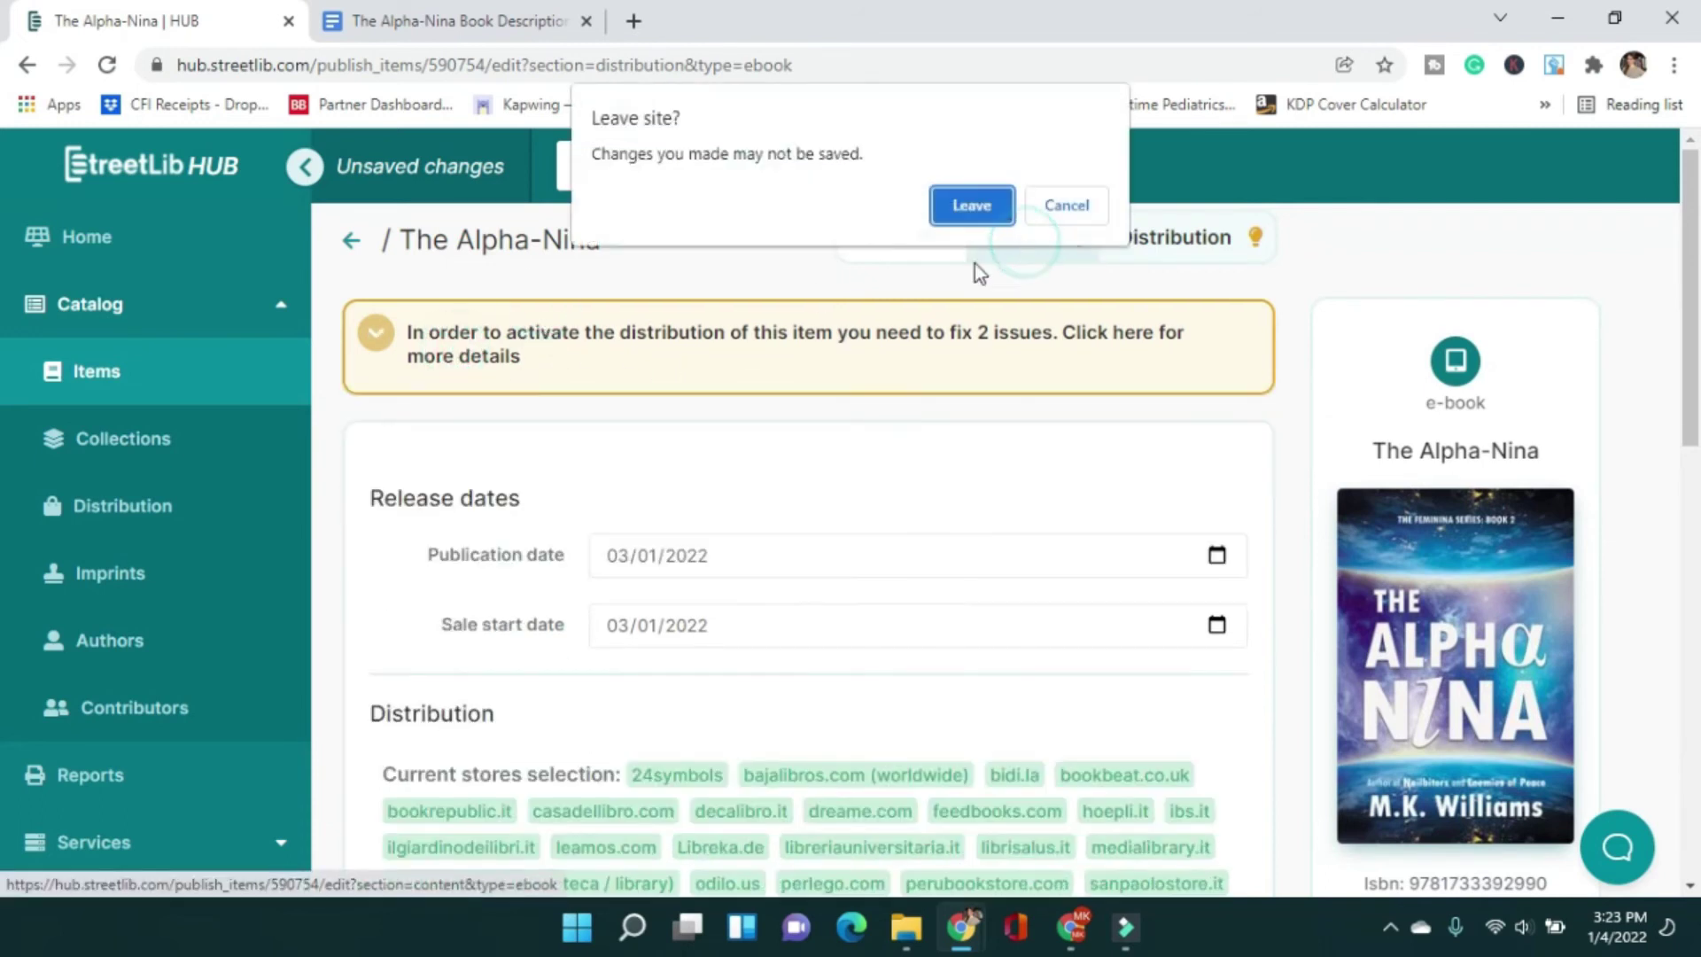
{"action": "left_click", "coordinate": [972, 206]}
{"action": "scroll", "coordinate": [975, 478], "scroll_direction": "down", "scroll_amount": 10}
{"action": "left_click", "coordinate": [792, 687]}
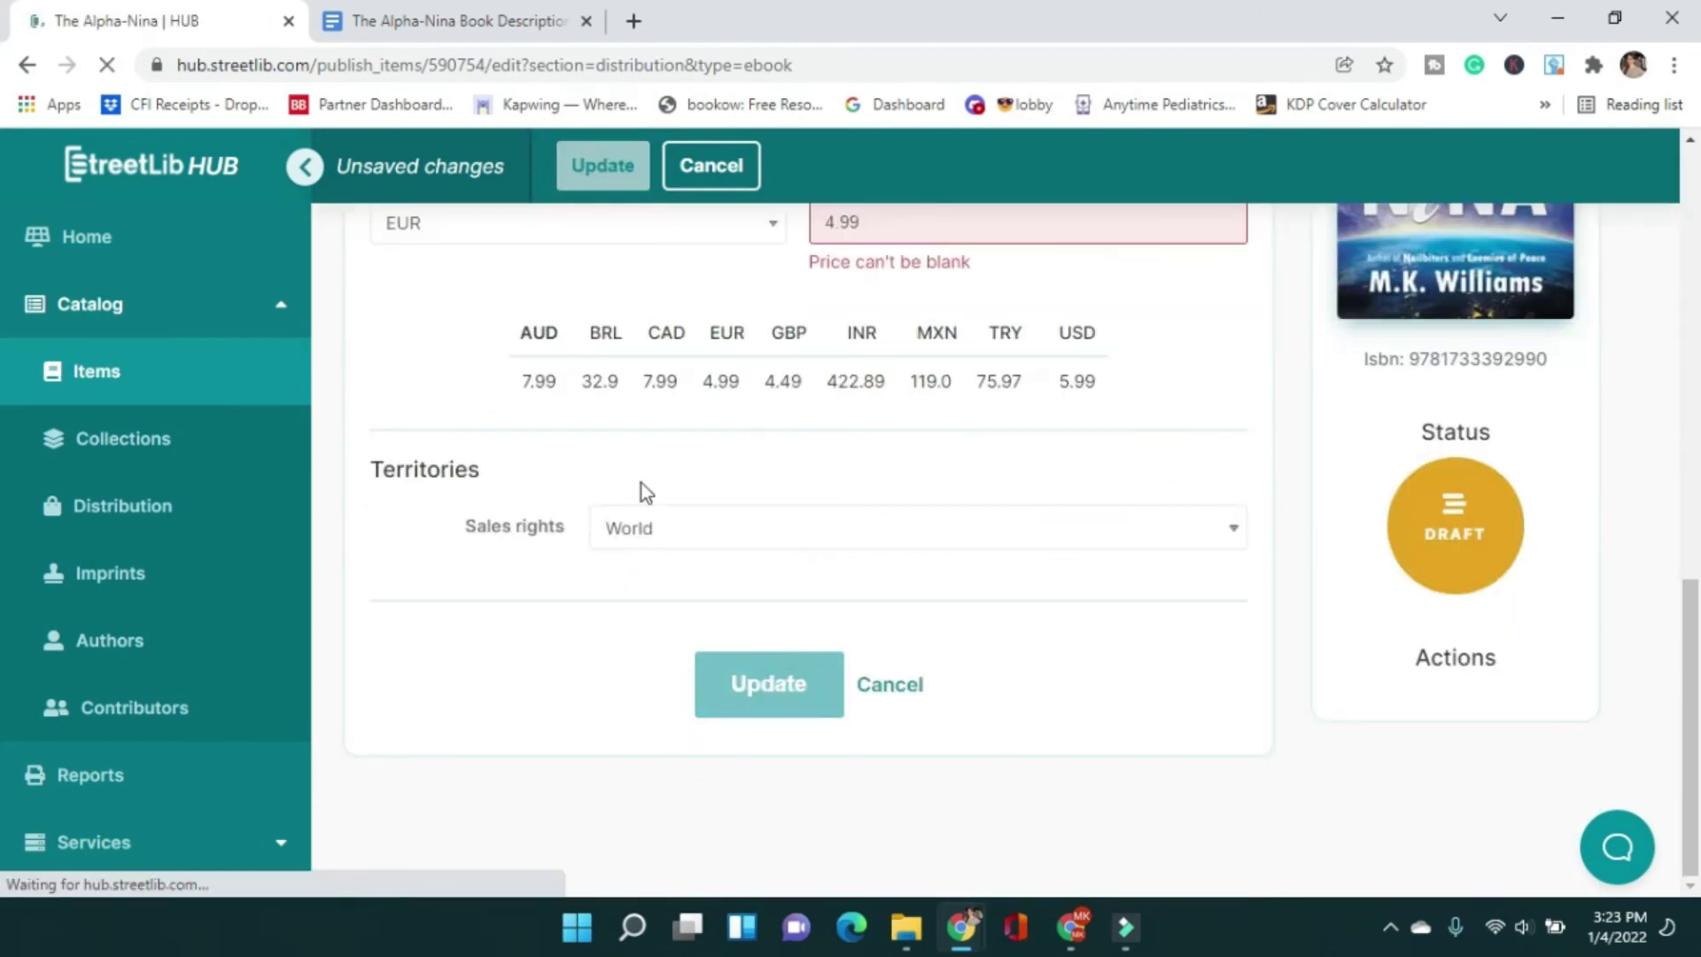
- Expand the item's error details and compare them with the cover's image information in the assets section
{"action": "left_click", "coordinate": [696, 335]}
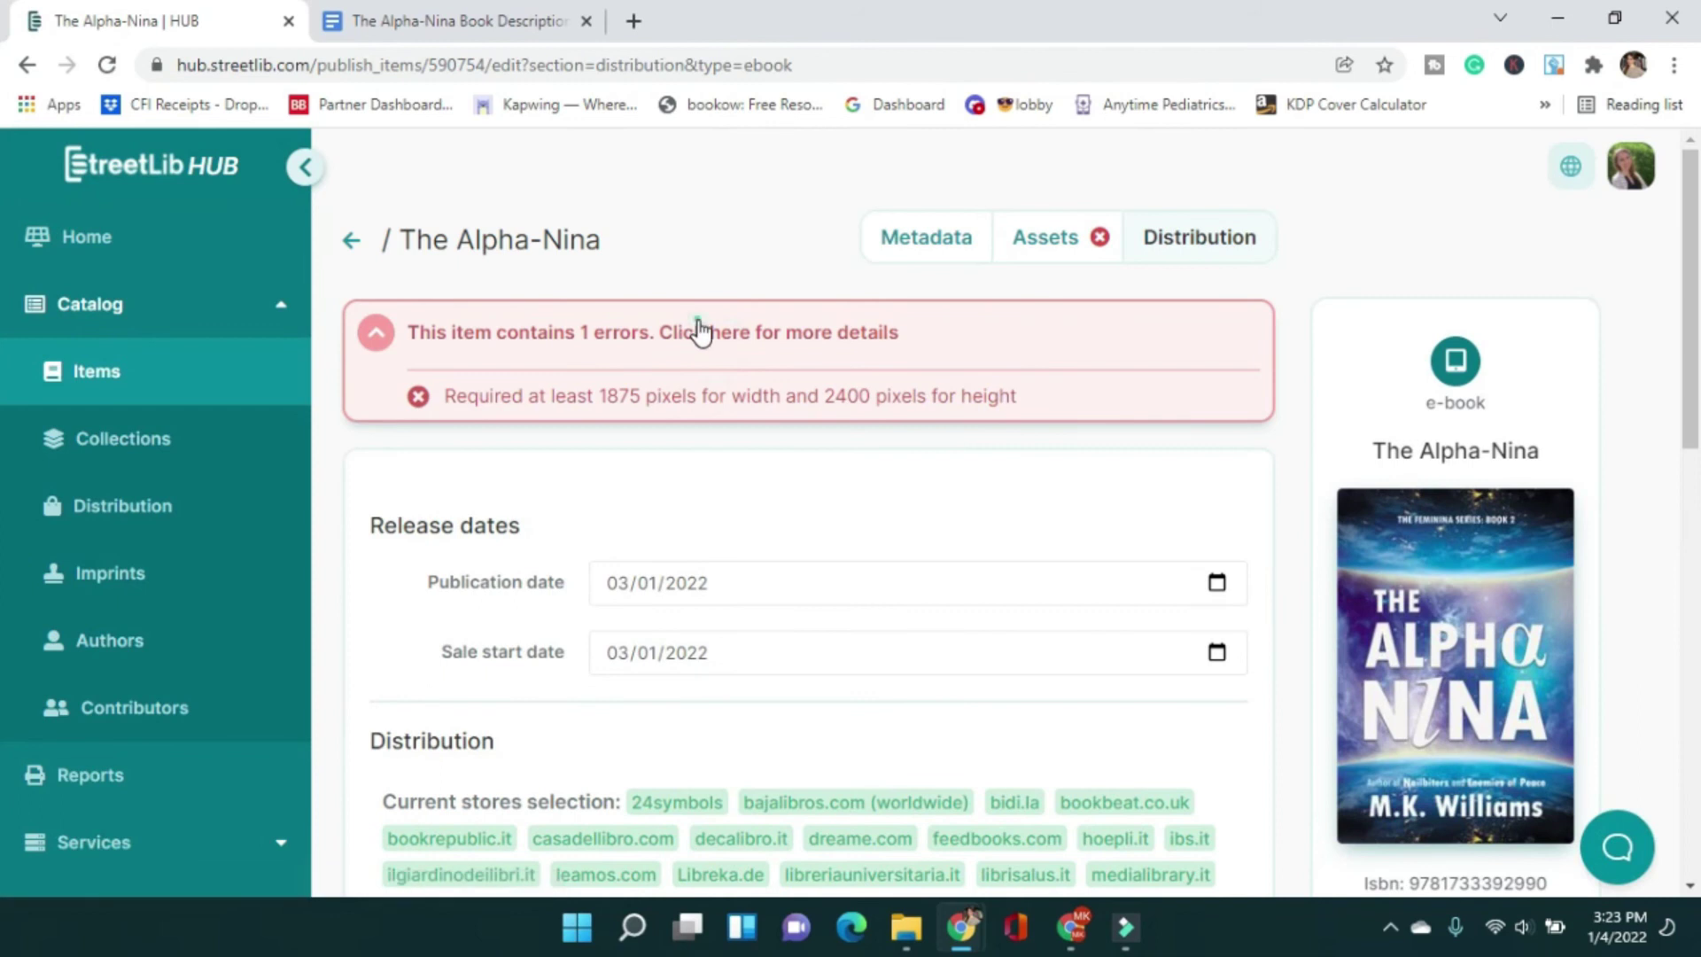
{"action": "left_click", "coordinate": [1027, 246]}
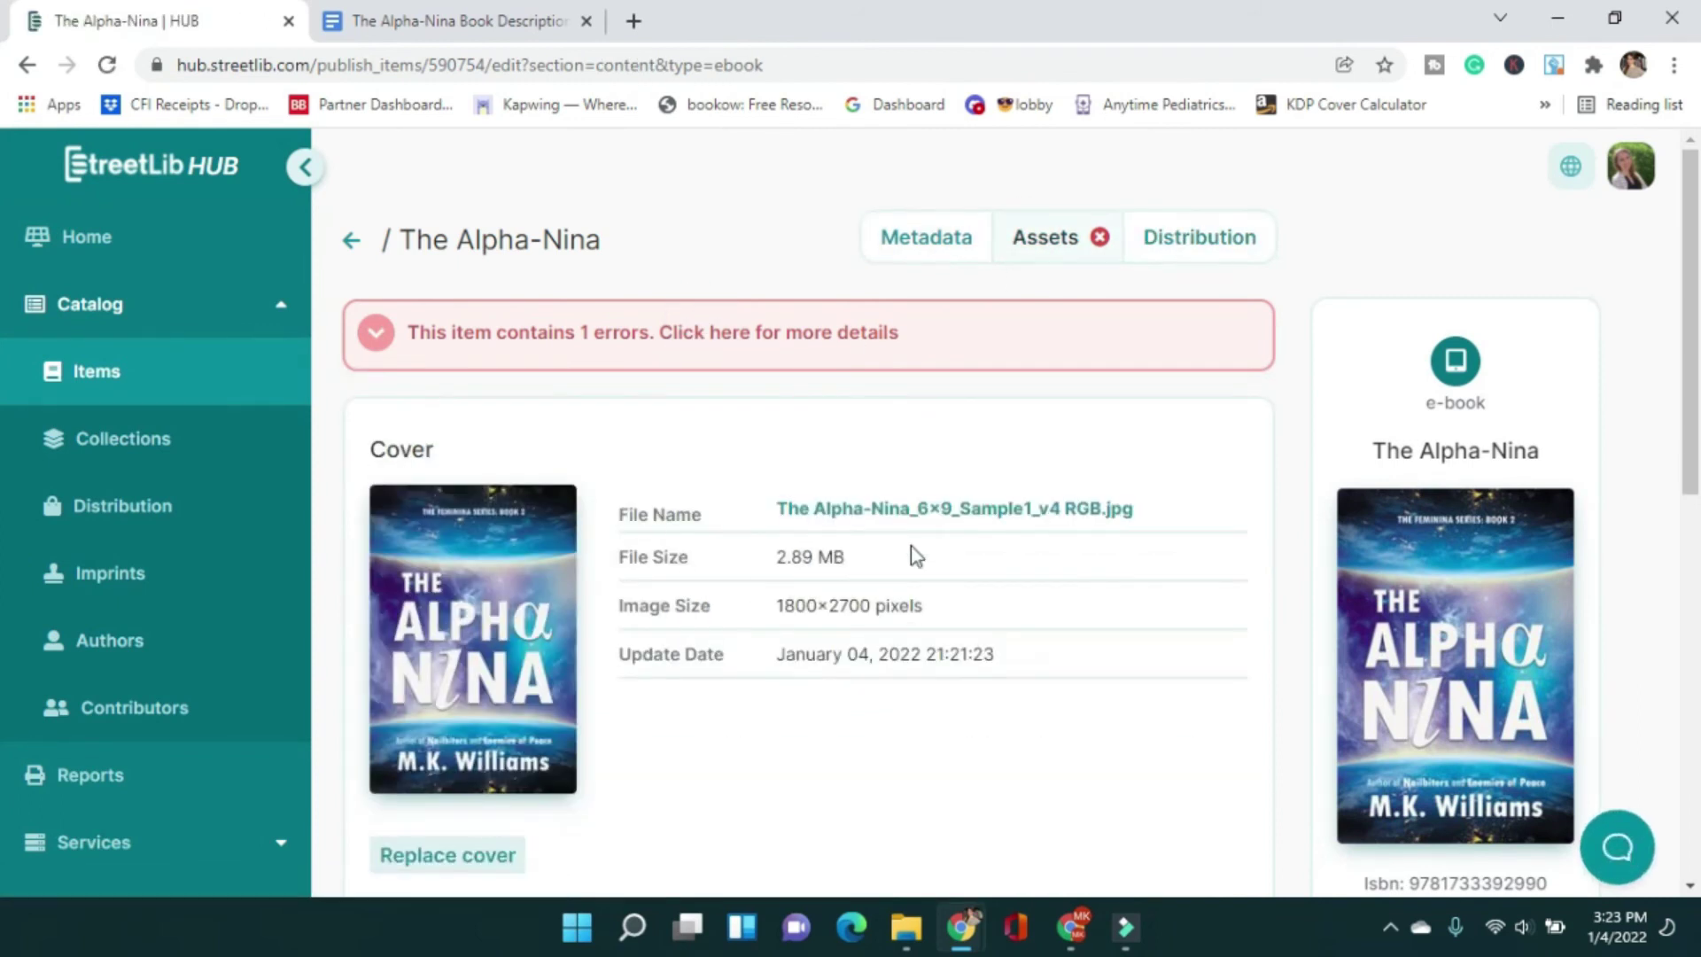
{"action": "left_click", "coordinate": [684, 332]}
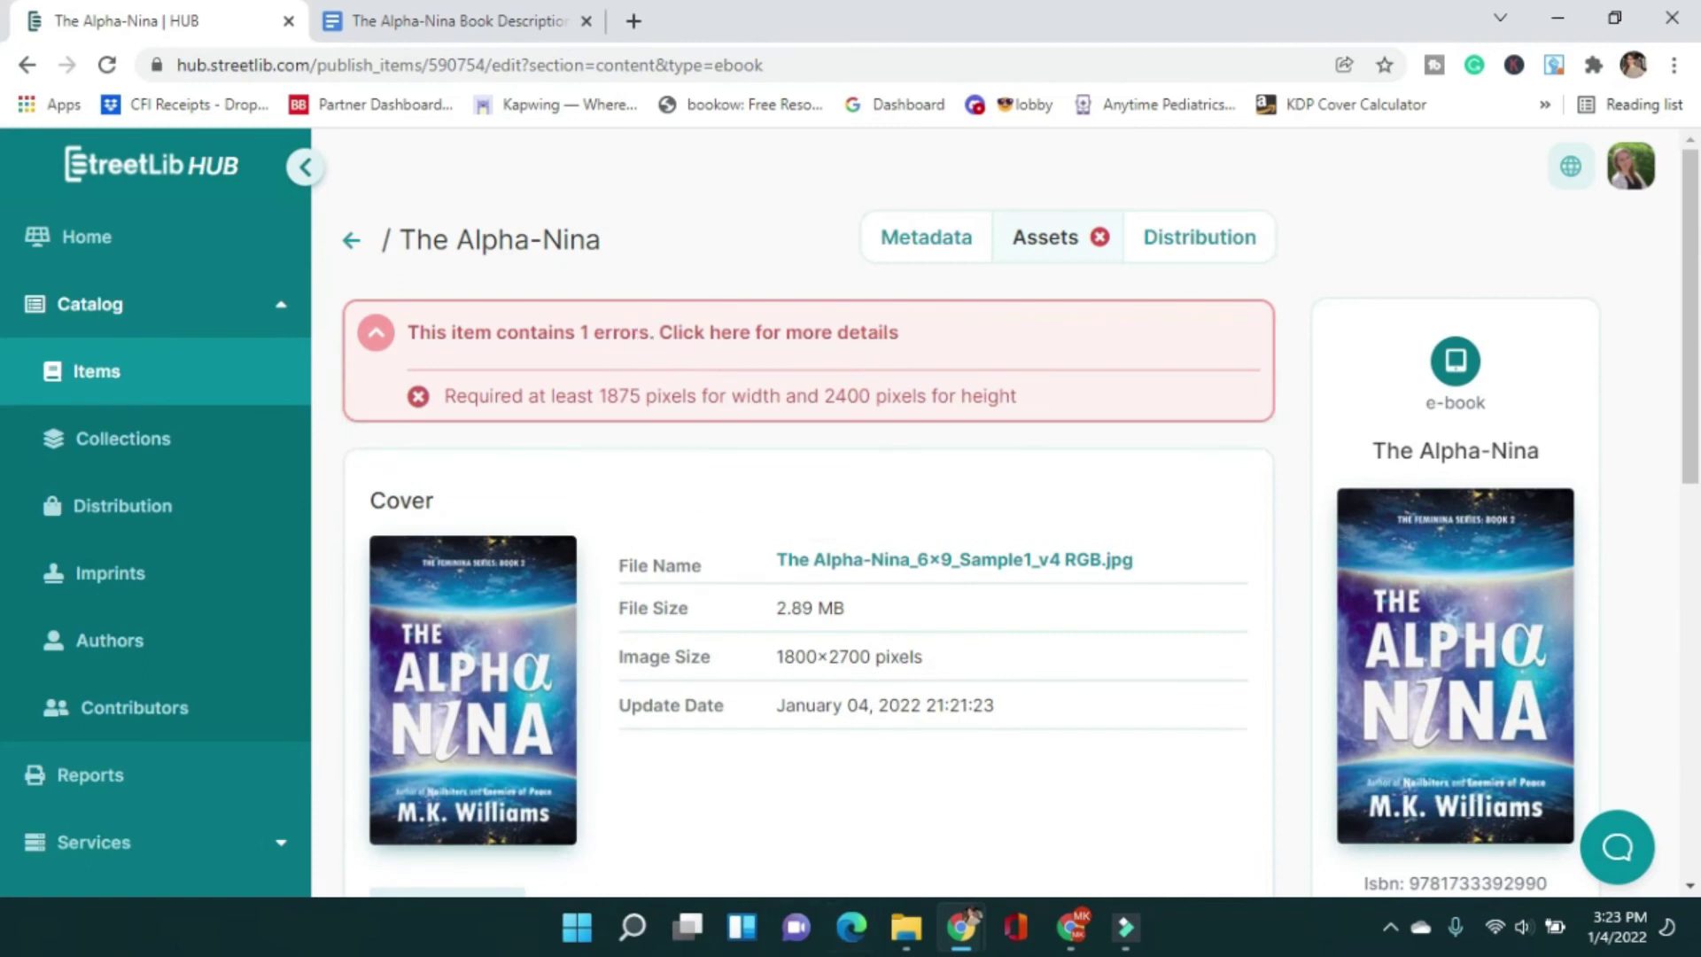
- Replace the cover with the image The Alpha-Nina_6x9_Sample1_v4 RGB Streetlib from the Cover Creative folder on the device
{"action": "key", "text": "super"}
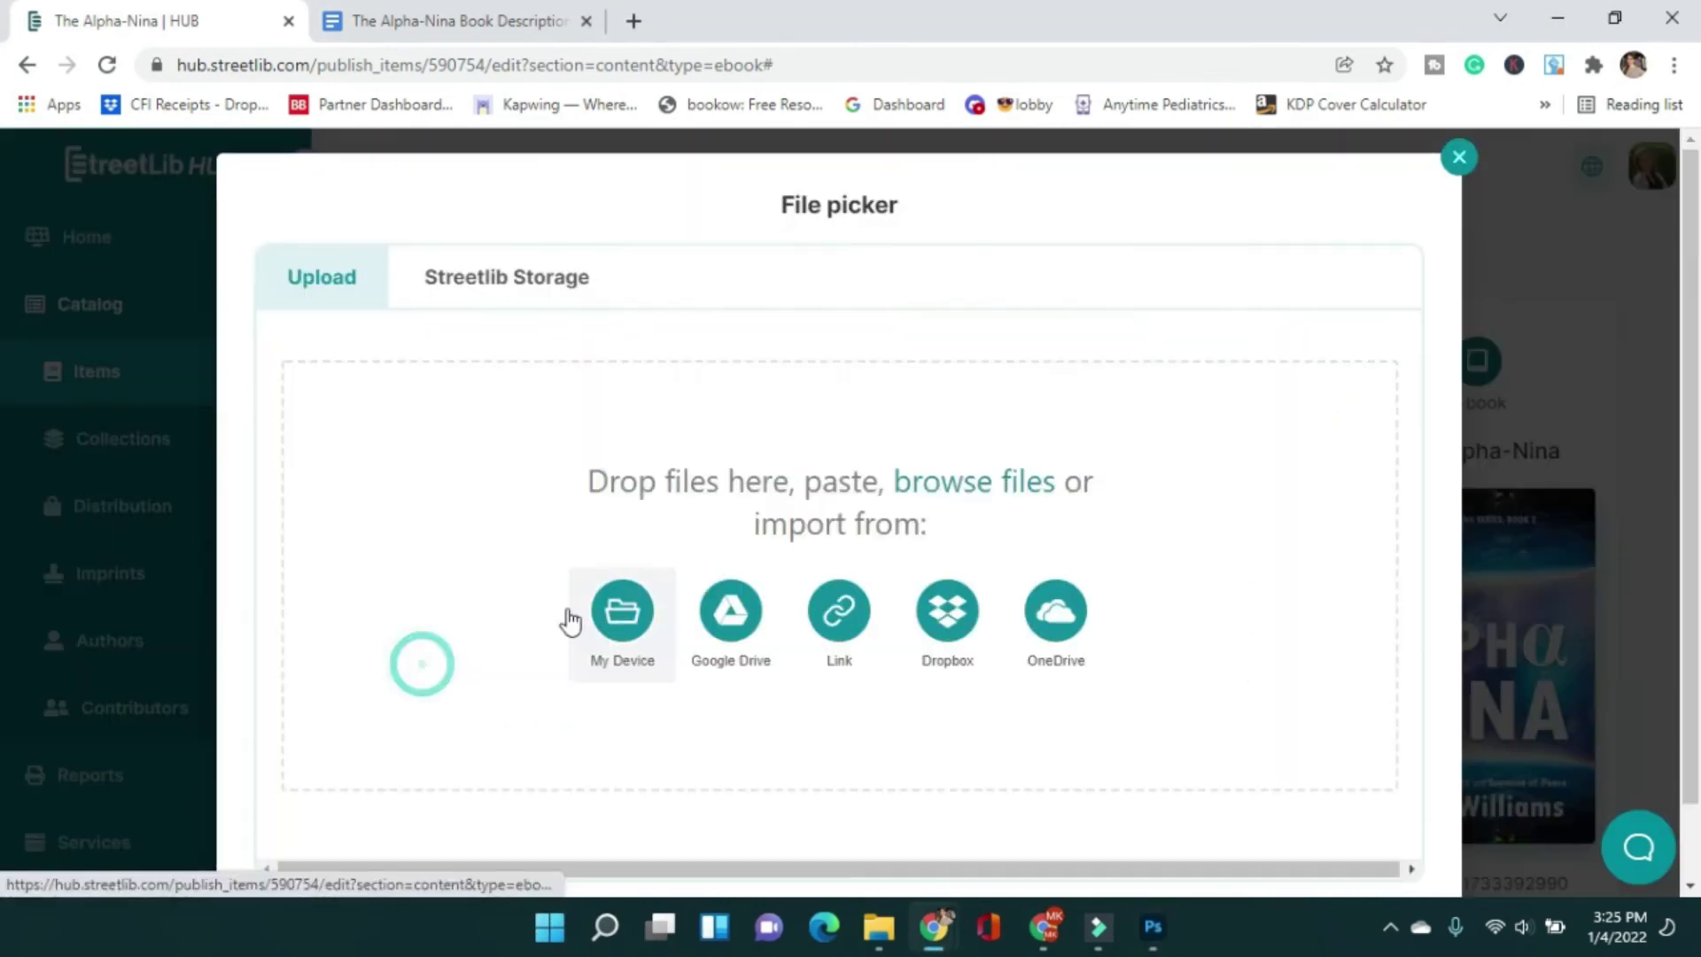
{"action": "left_click", "coordinate": [619, 611]}
{"action": "double_click", "coordinate": [300, 251]}
{"action": "left_click", "coordinate": [725, 273]}
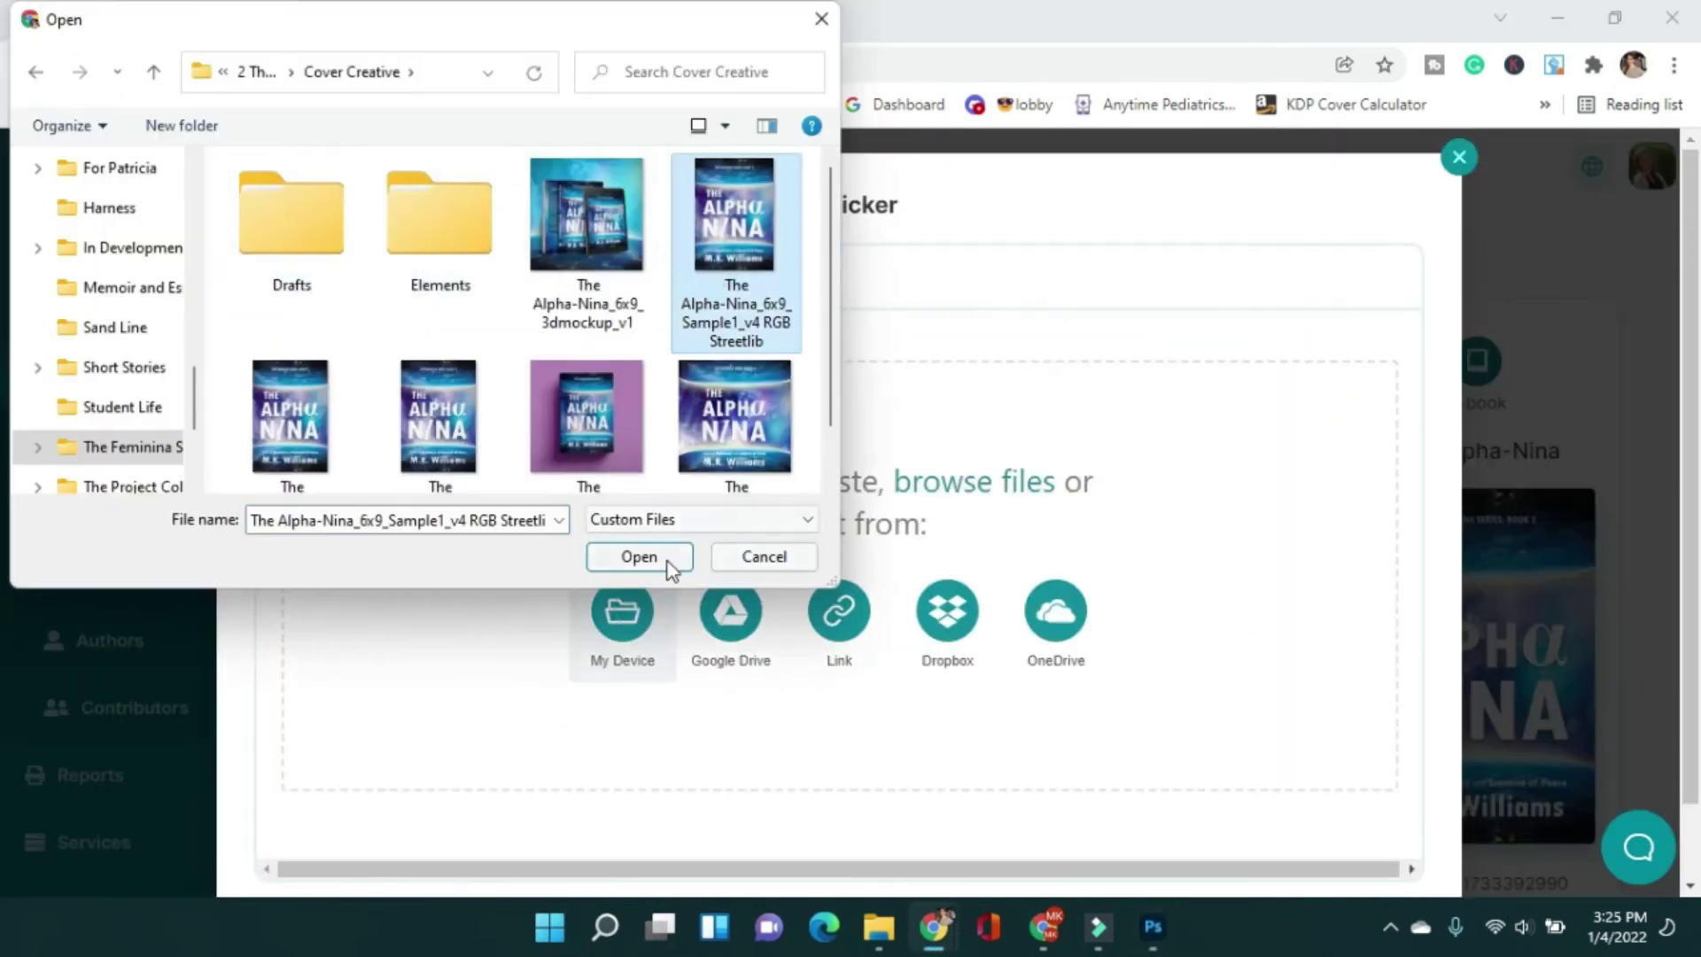
{"action": "left_click", "coordinate": [669, 558]}
{"action": "scroll", "coordinate": [597, 263], "scroll_direction": "down", "scroll_amount": 5}
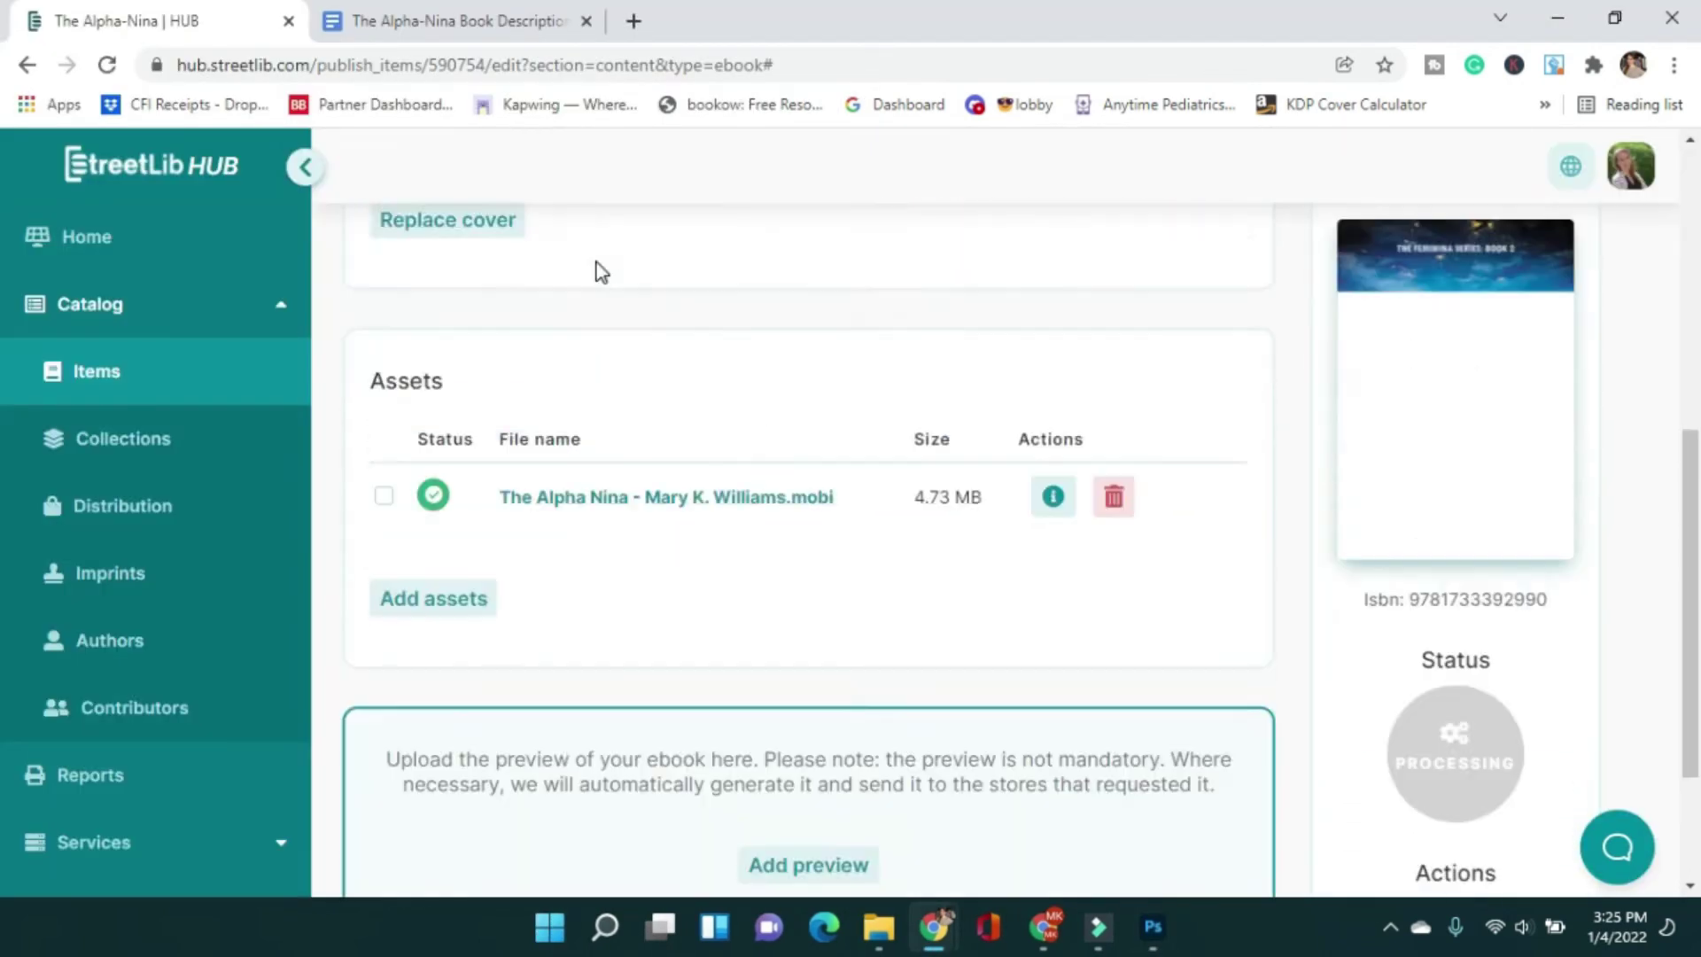
- Review the replaced cover's details and reload the item's assets section to recheck its error status
{"action": "scroll", "coordinate": [597, 263], "scroll_direction": "up", "scroll_amount": 5}
{"action": "scroll", "coordinate": [1169, 235], "scroll_direction": "down", "scroll_amount": 5}
{"action": "scroll", "coordinate": [1170, 257], "scroll_direction": "up", "scroll_amount": 5}
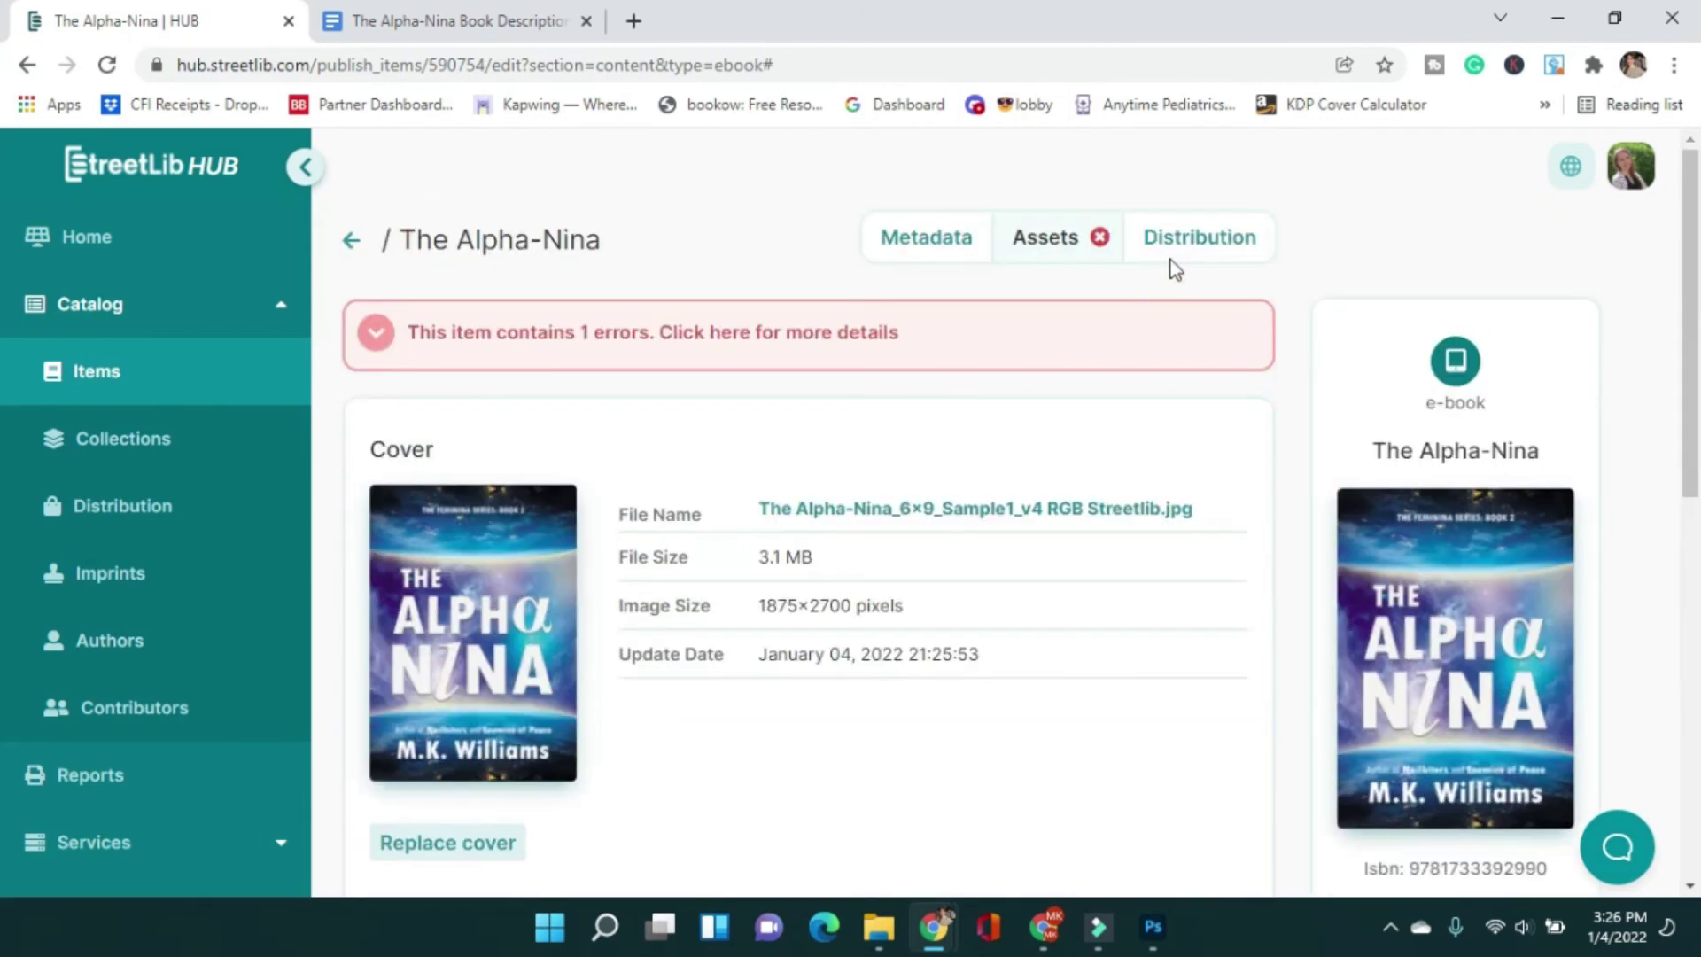
{"action": "left_click", "coordinate": [1181, 236]}
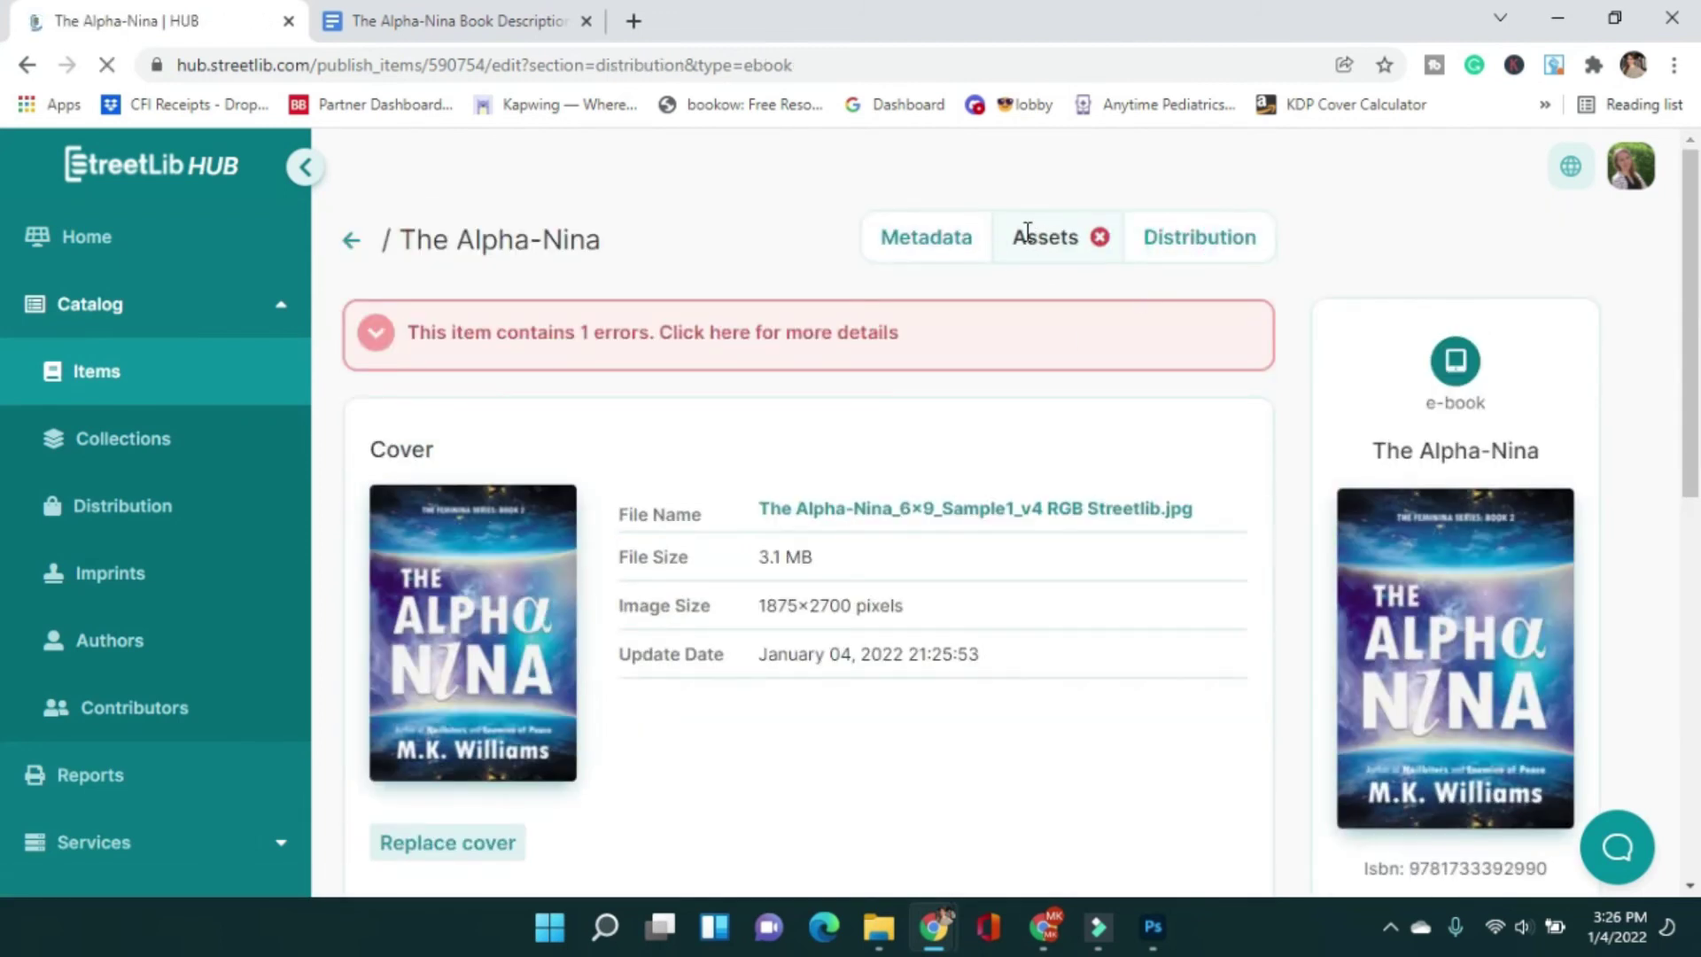
{"action": "left_click", "coordinate": [1048, 252]}
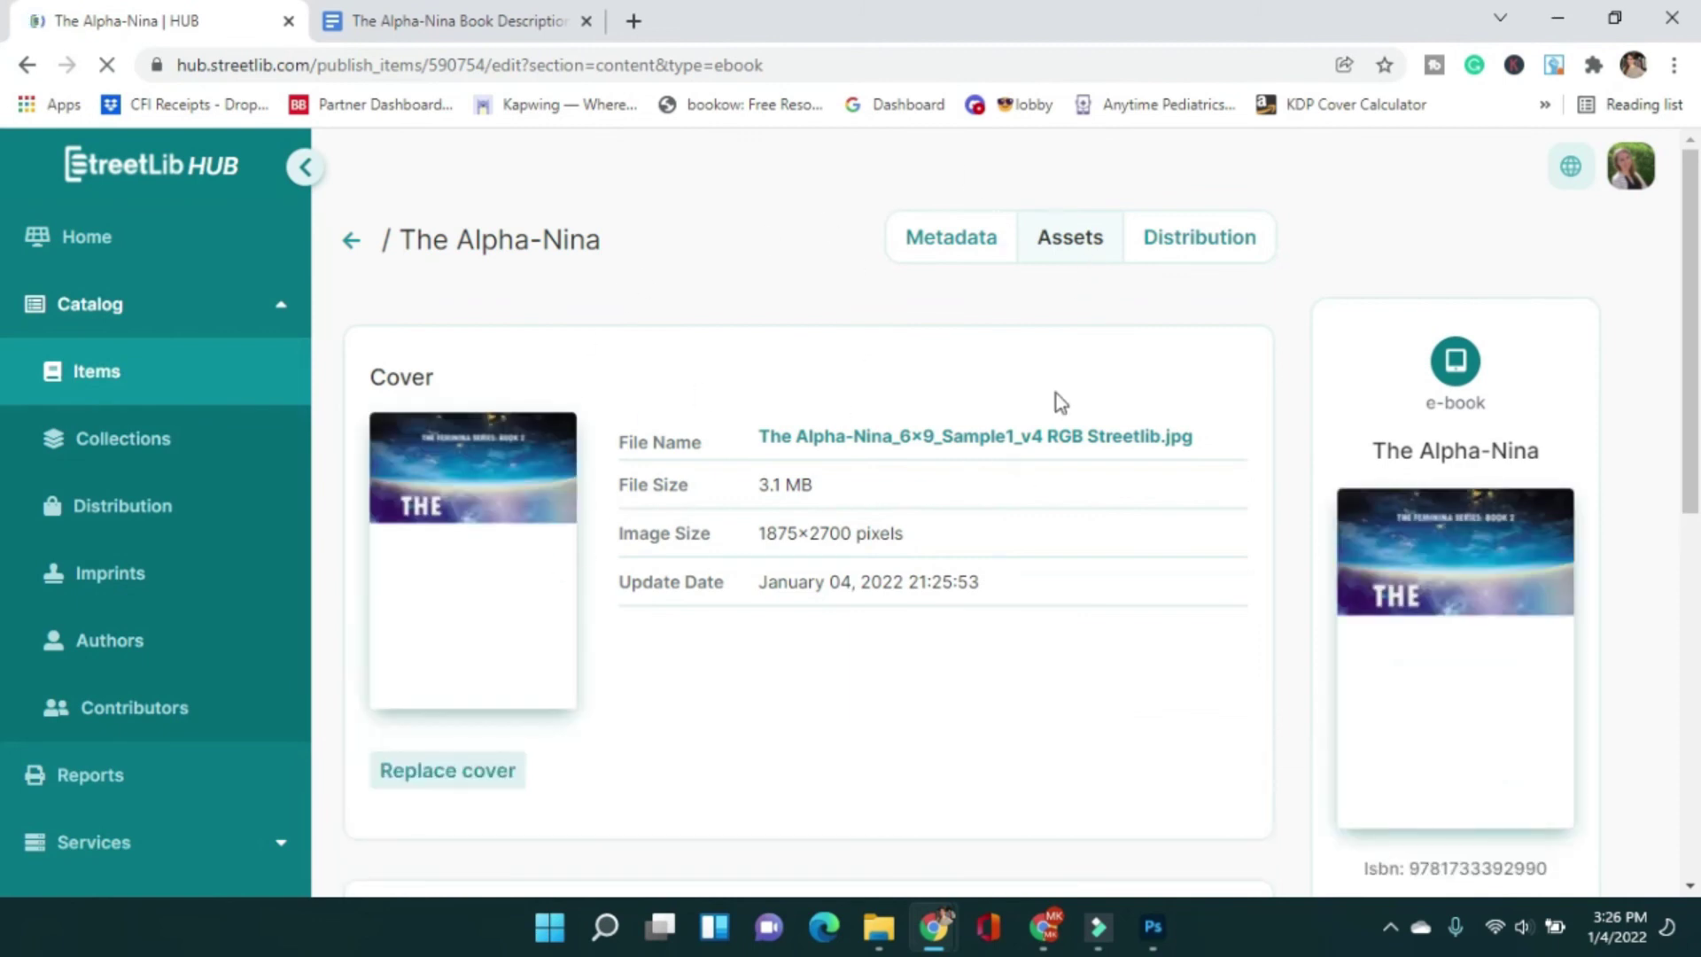
- Save the item's distribution settings again and check its status
{"action": "left_click", "coordinate": [1223, 256]}
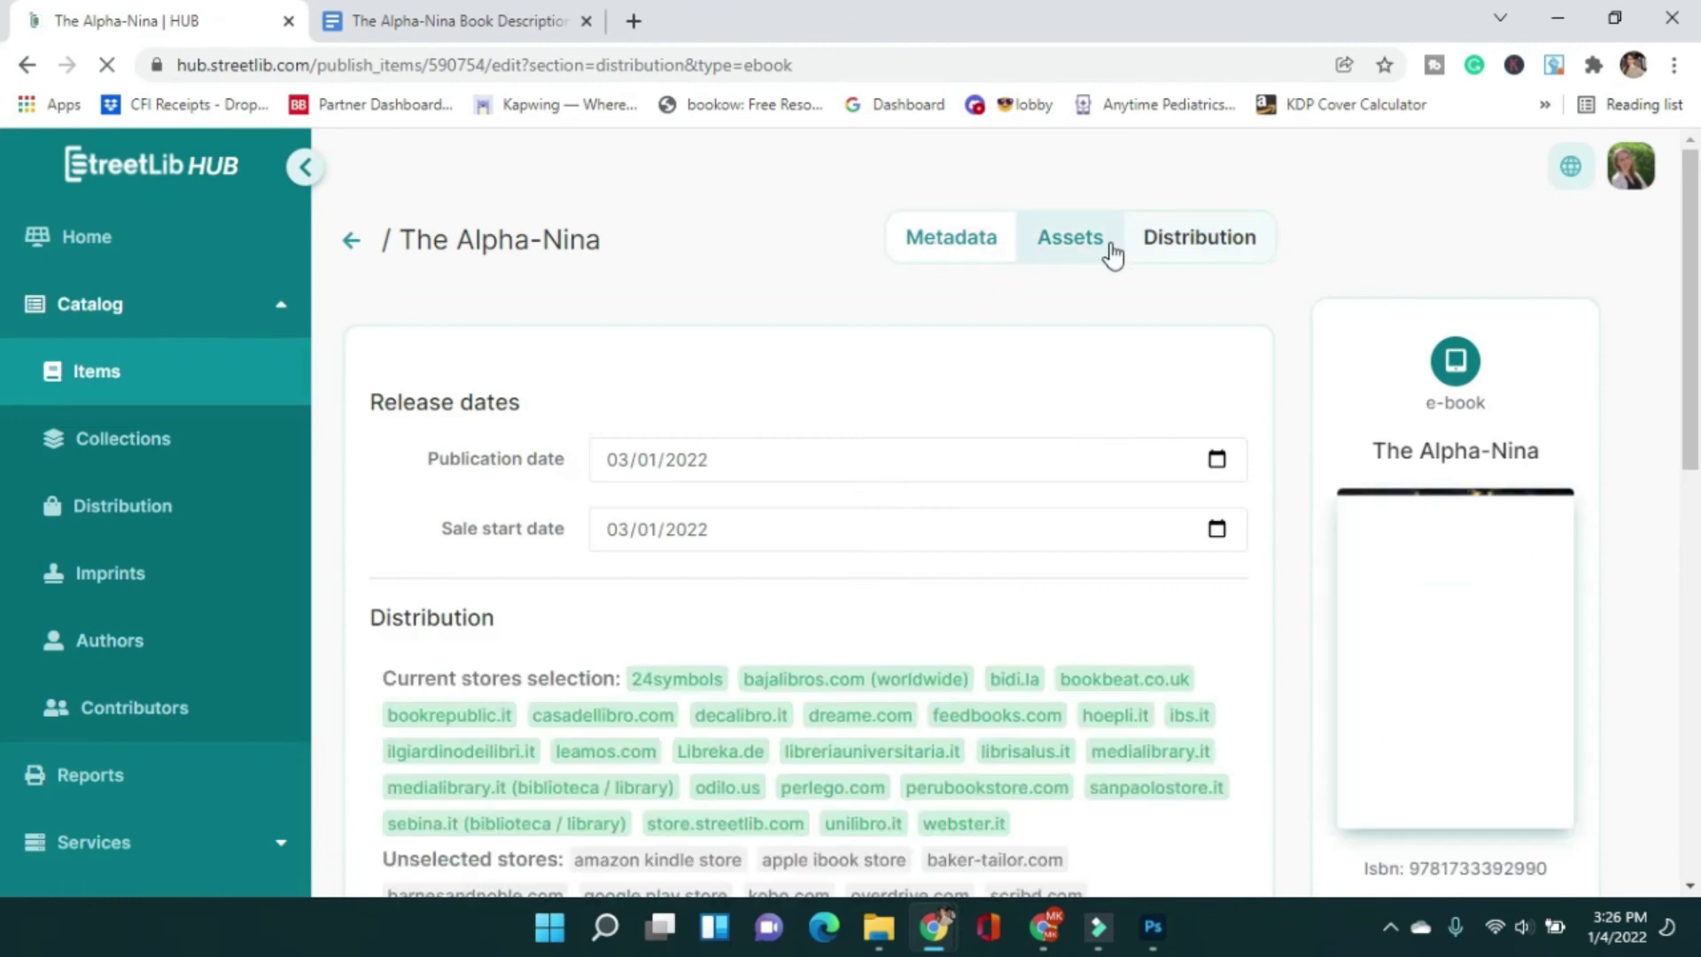
{"action": "scroll", "coordinate": [809, 348], "scroll_direction": "down", "scroll_amount": 10}
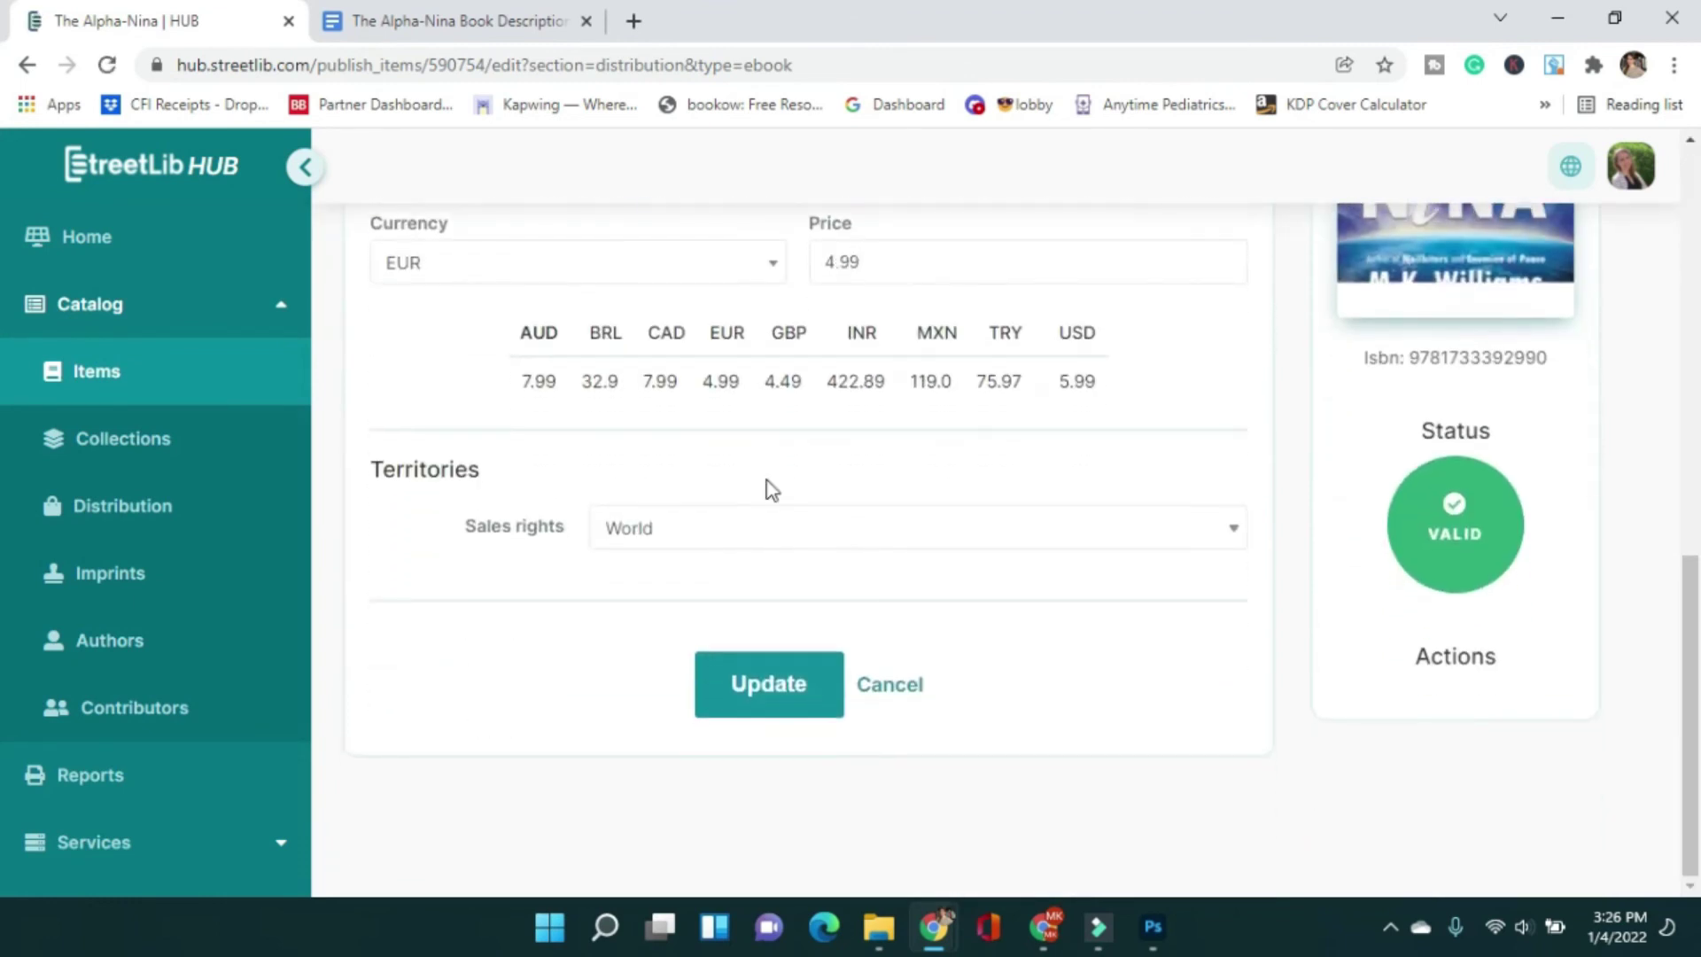
{"action": "left_click", "coordinate": [767, 684]}
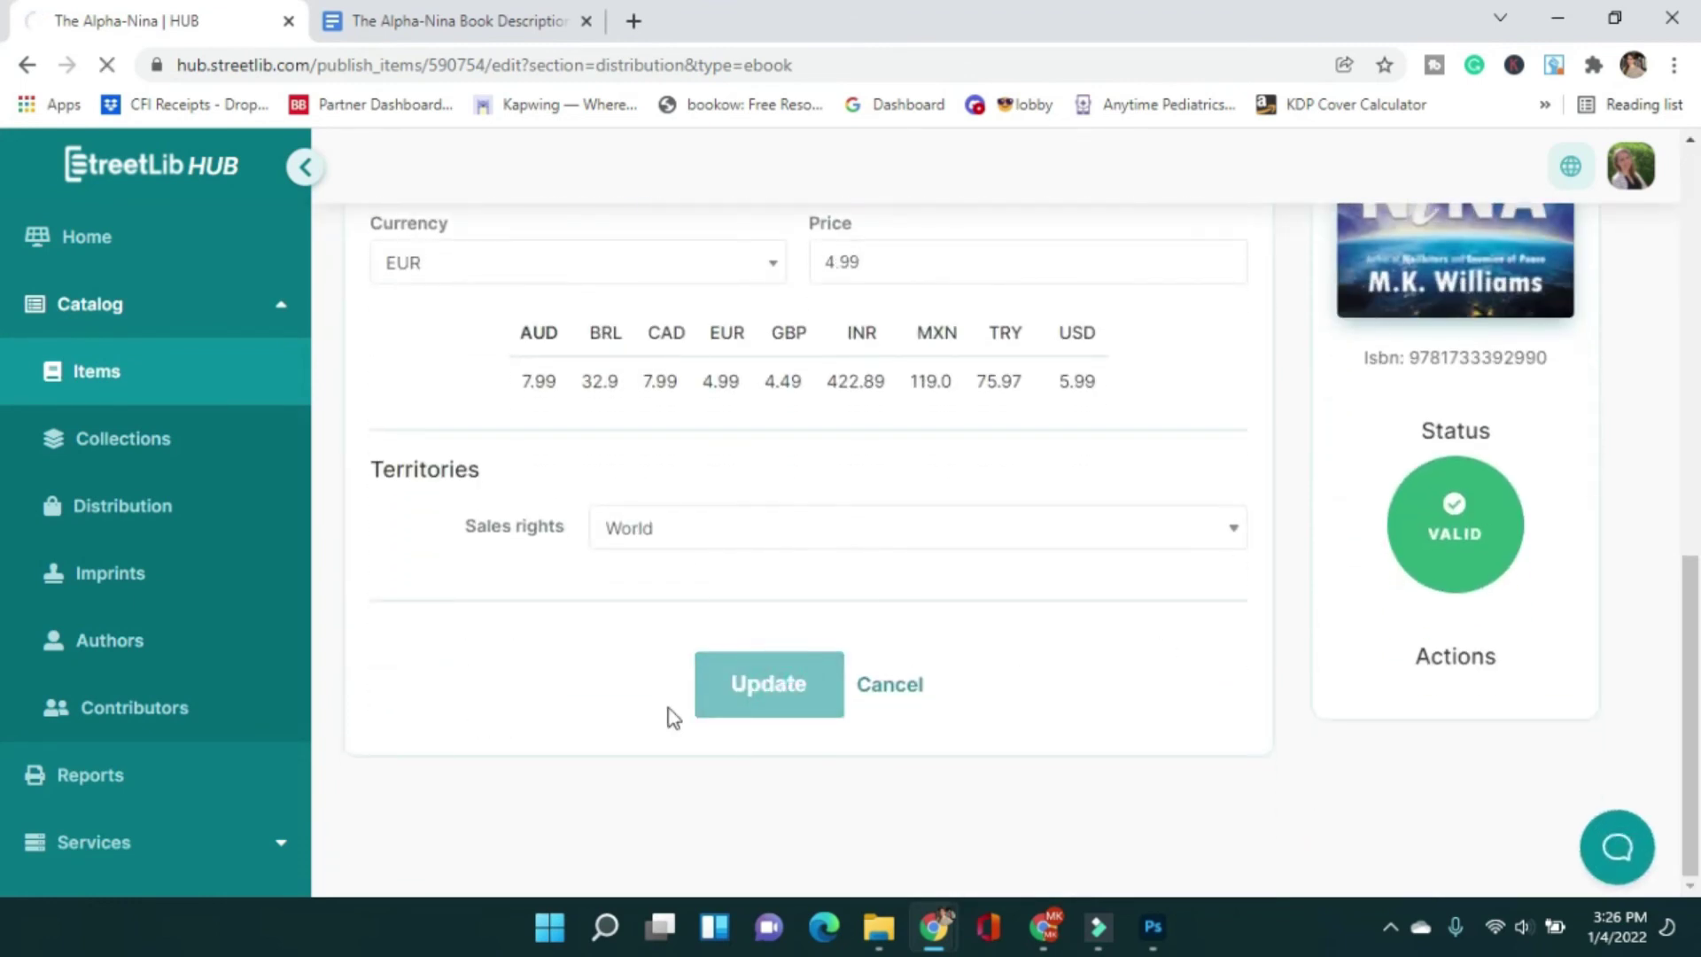
{"action": "scroll", "coordinate": [1433, 561], "scroll_direction": "down", "scroll_amount": 10}
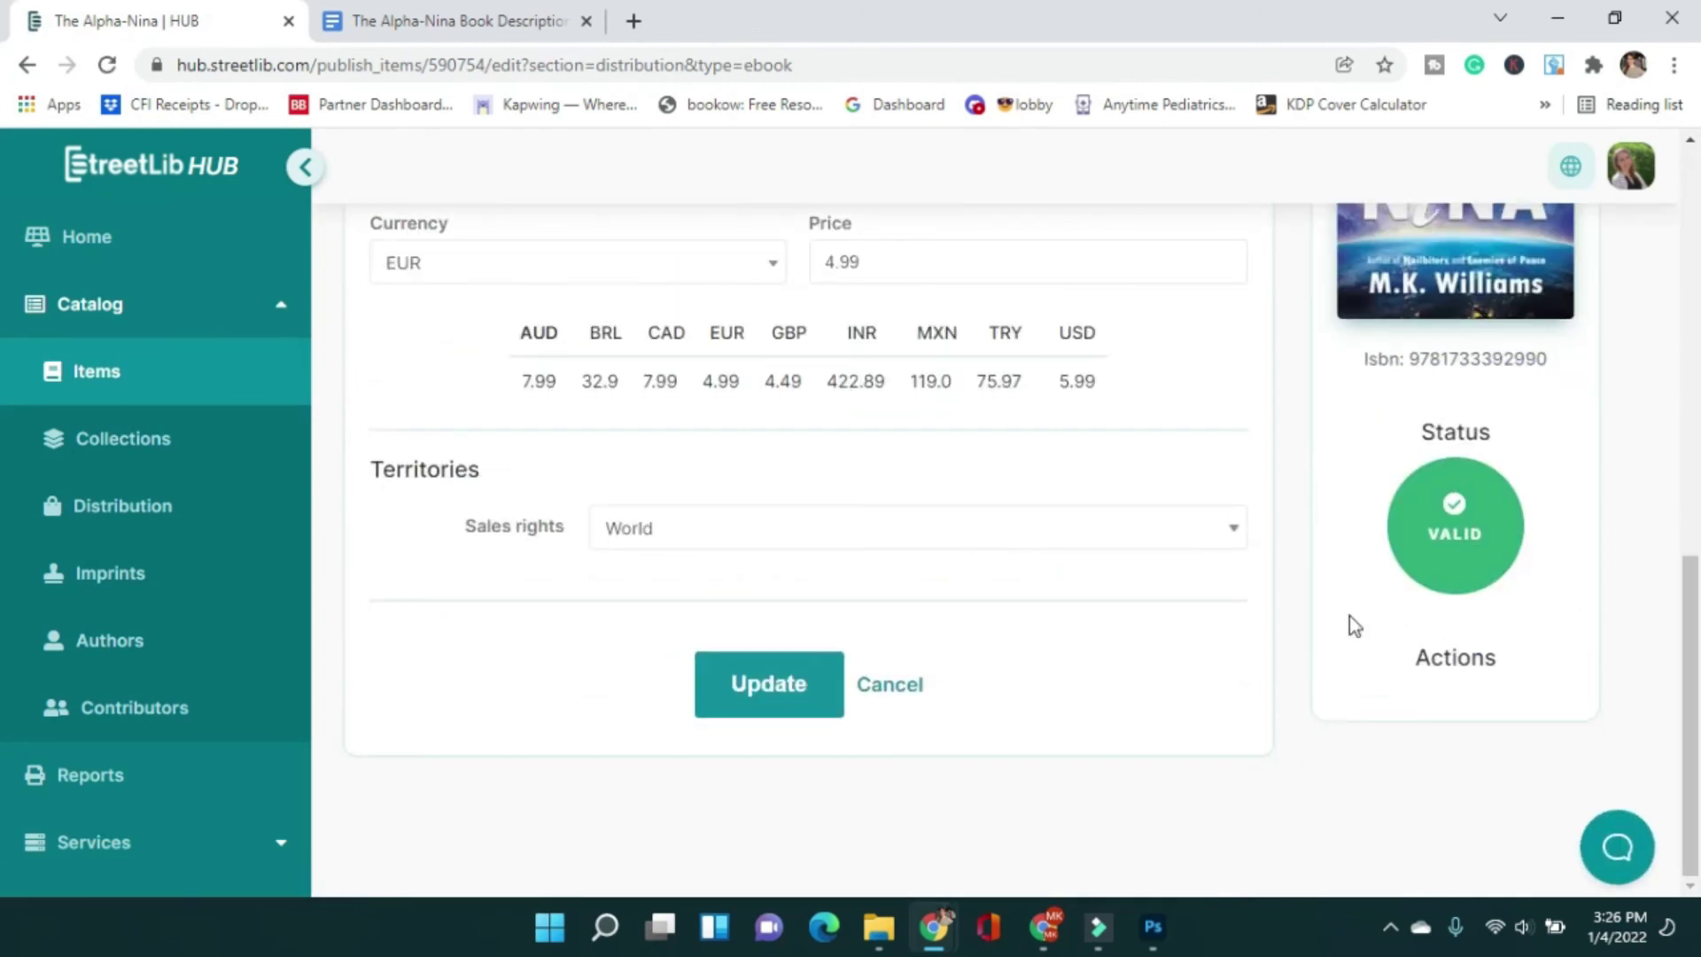
{"action": "scroll", "coordinate": [1353, 624], "scroll_direction": "up", "scroll_amount": 10}
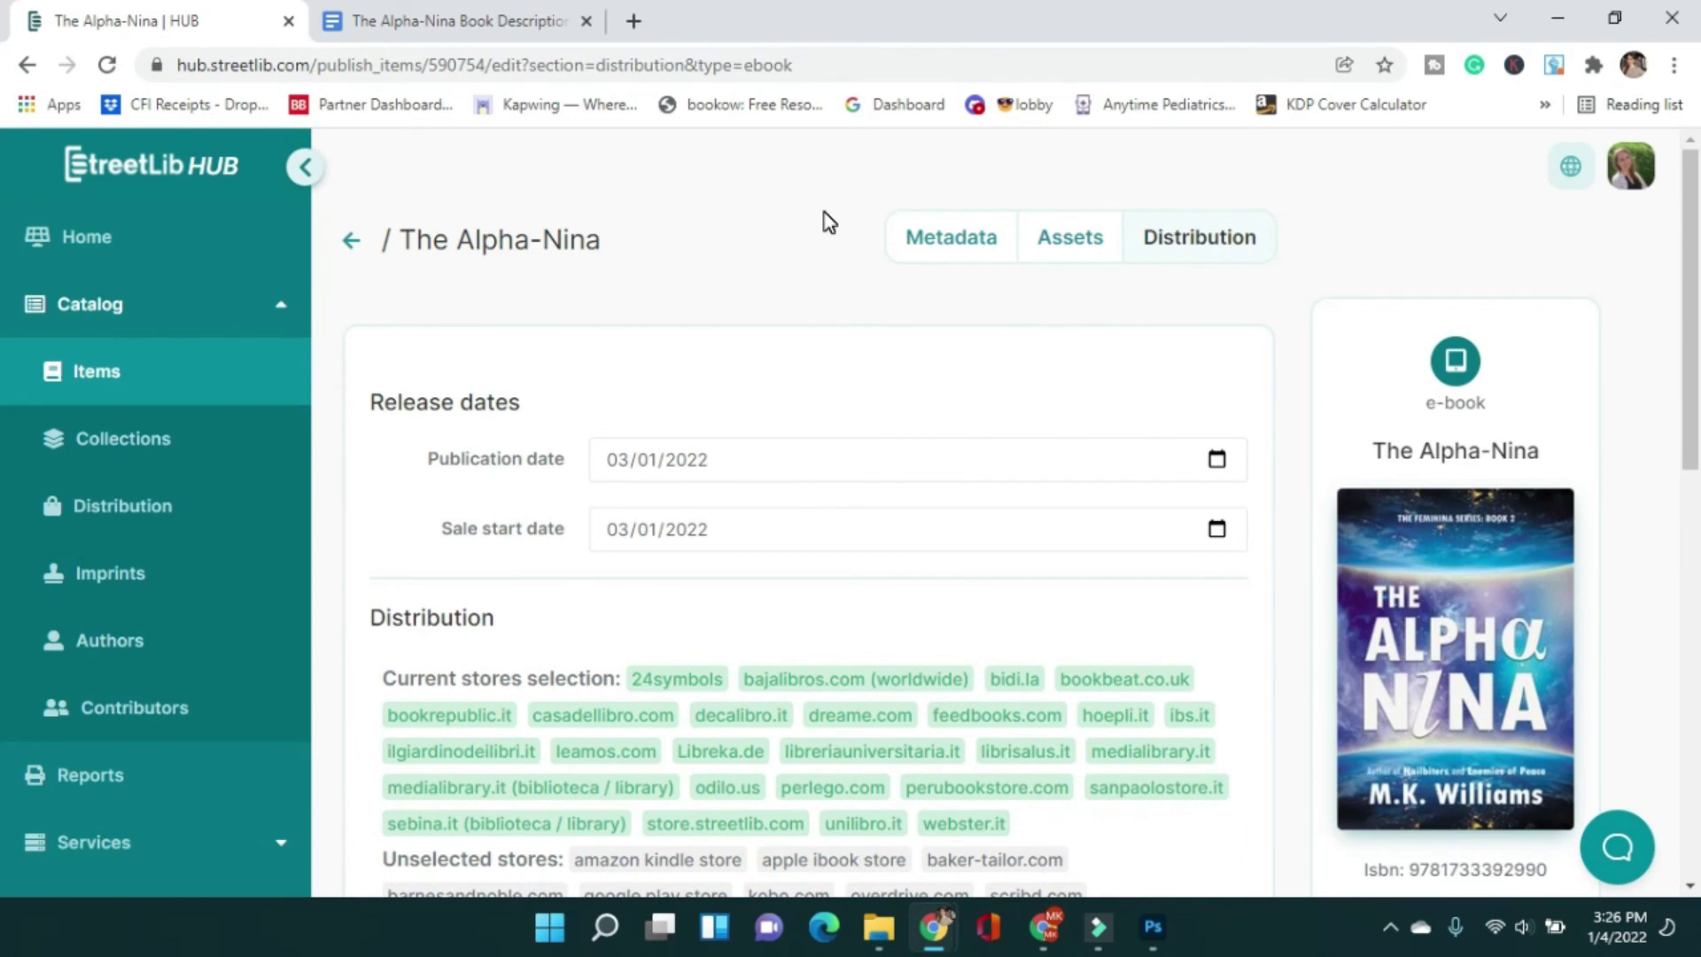